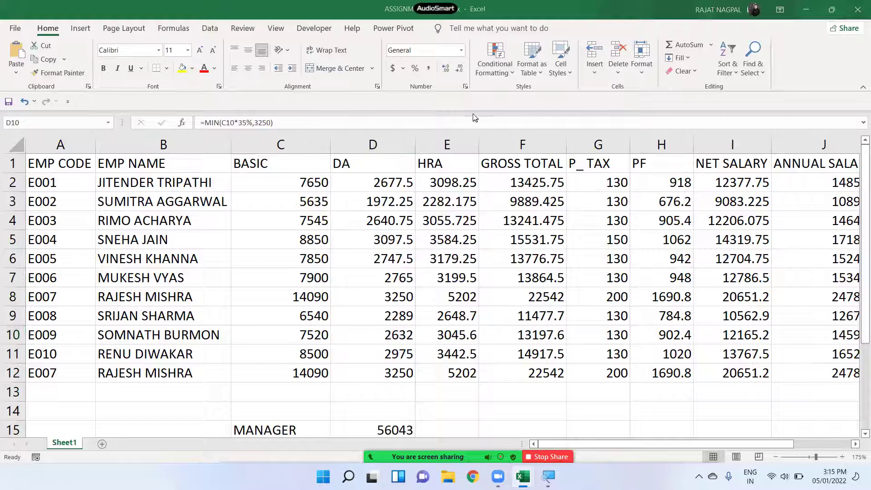
# - Return to the workbook and select the eleven BASIC salaries in C2 through C12
pyautogui.click(351, 263)
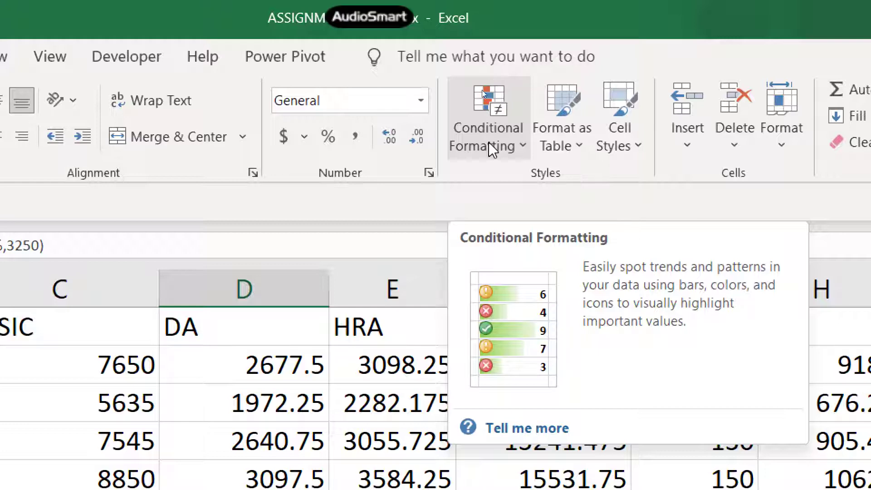
pyautogui.click(387, 445)
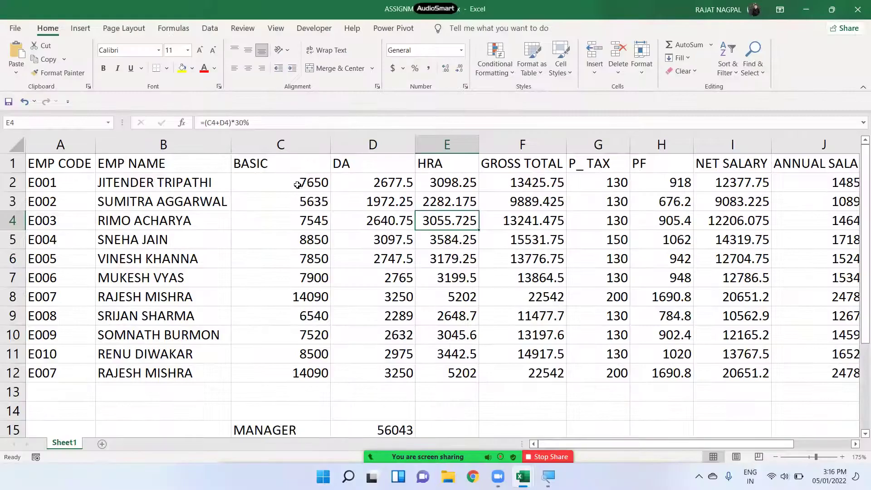
pyautogui.moveTo(298, 184); pyautogui.dragTo(301, 367)
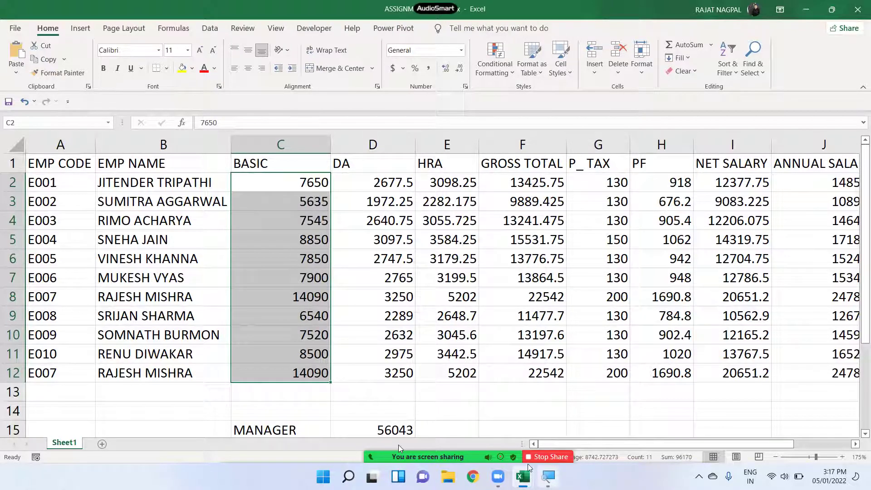
# - Open Conditional Formatting's Highlight Cells Rules menu for the selected BASIC values
pyautogui.moveTo(390, 444)
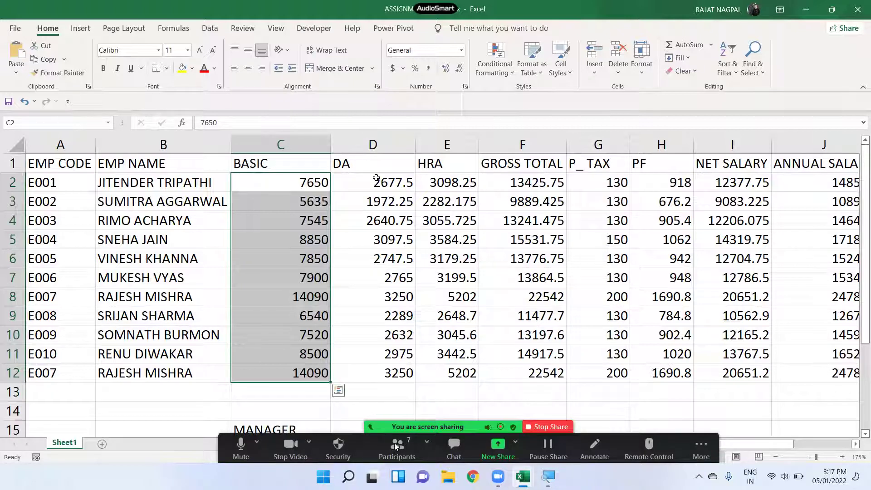
pyautogui.click(499, 74)
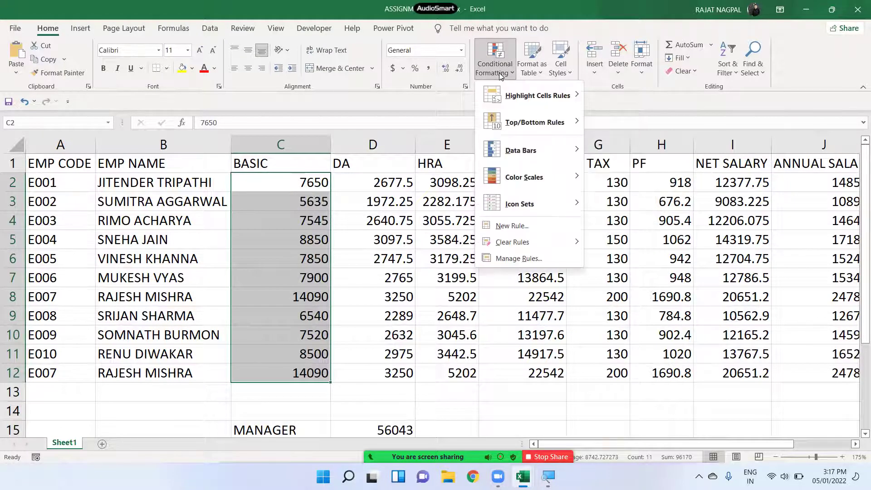
pyautogui.moveTo(525, 96)
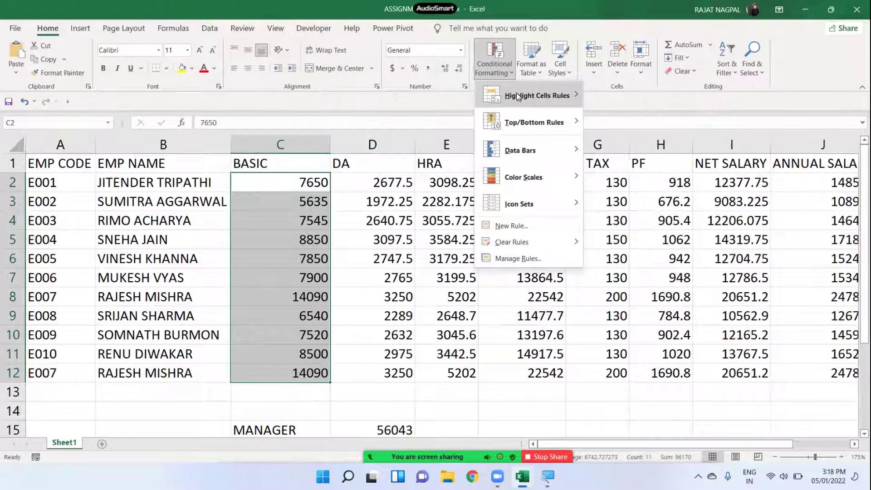
# - Start a Greater Than rule on BASIC, replacing the suggested 9862.5 threshold with 8000
pyautogui.click(637, 99)
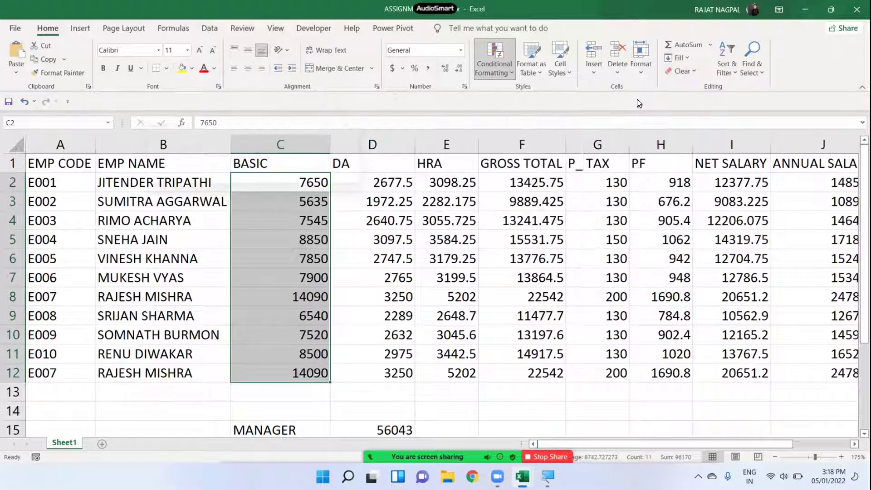
pyautogui.moveTo(454, 137); pyautogui.dragTo(474, 170)
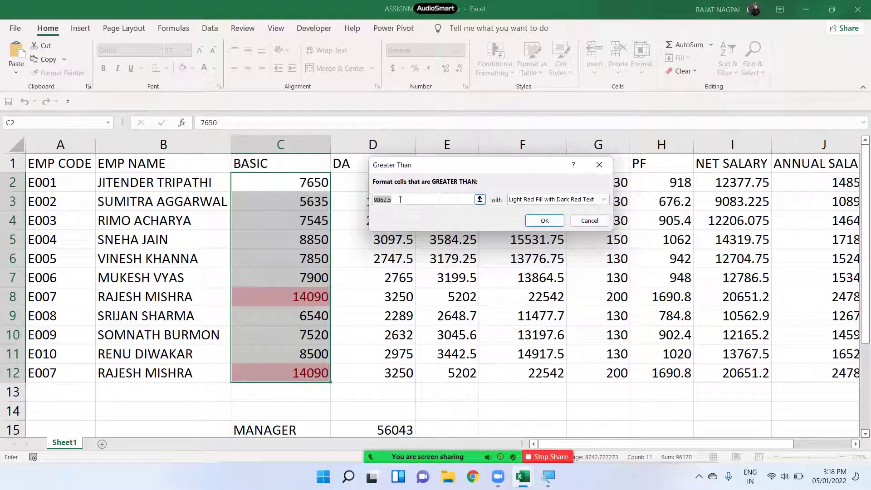
pyautogui.press('BackSpace')
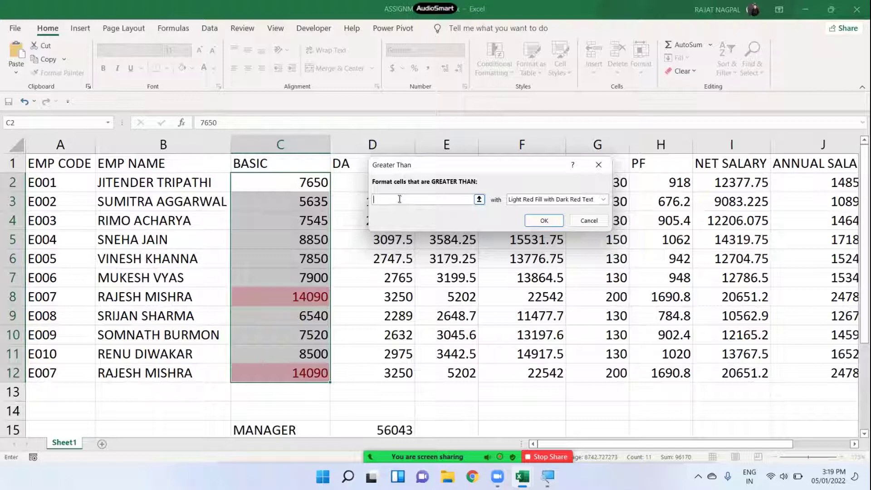
pyautogui.write('8000')
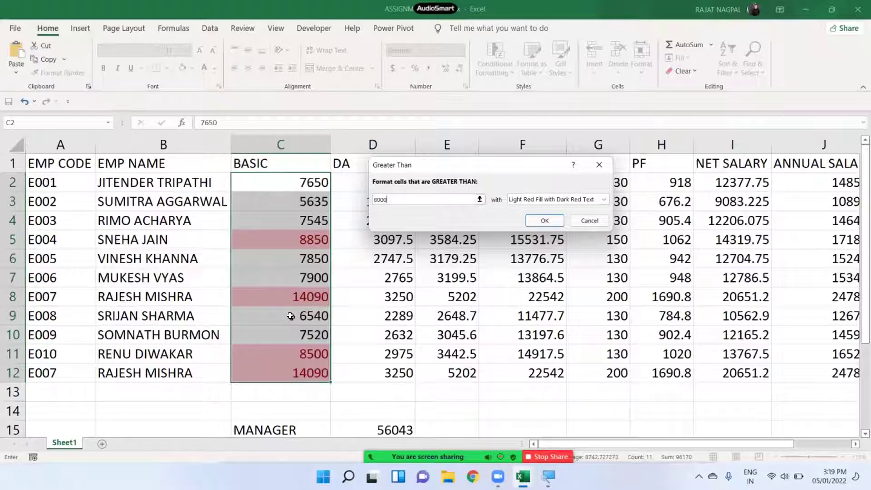
pyautogui.doubleClick(396, 200)
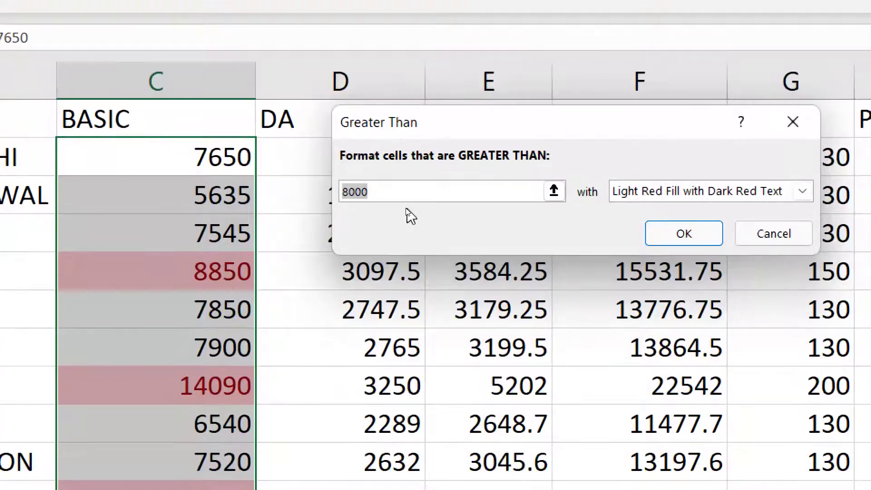
pyautogui.click(398, 200)
pyautogui.moveTo(393, 190); pyautogui.dragTo(306, 185)
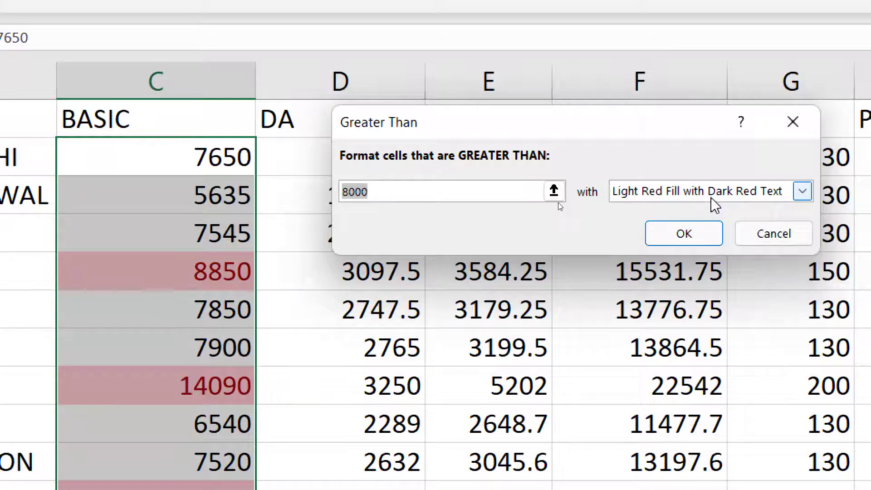
pyautogui.click(717, 201)
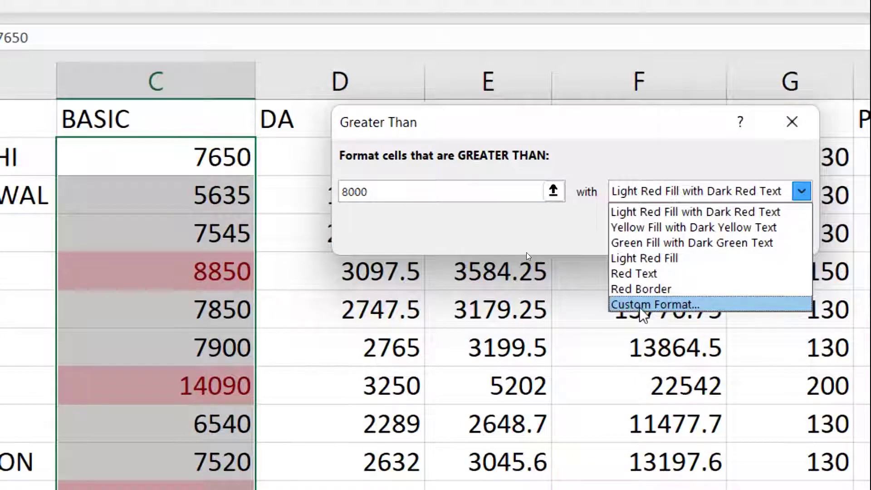
# - Define a custom format, leaving the font style Regular and the colour Automatic
pyautogui.click(658, 304)
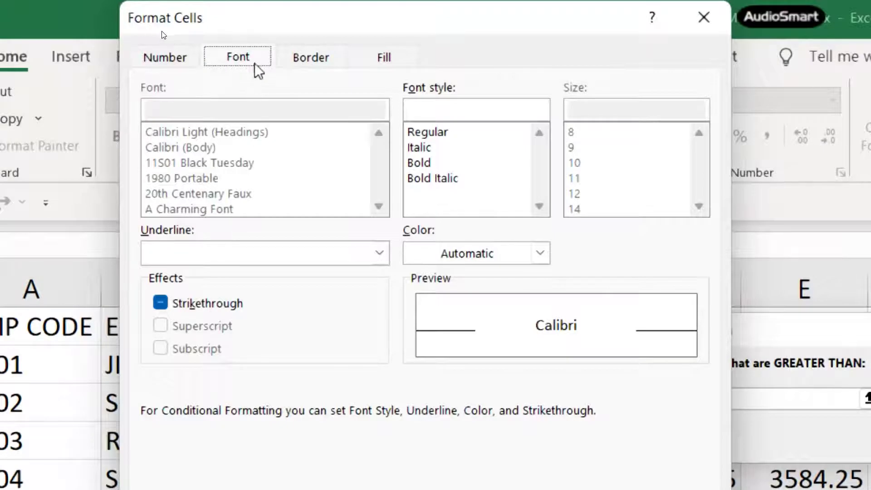
pyautogui.click(432, 162)
pyautogui.click(432, 147)
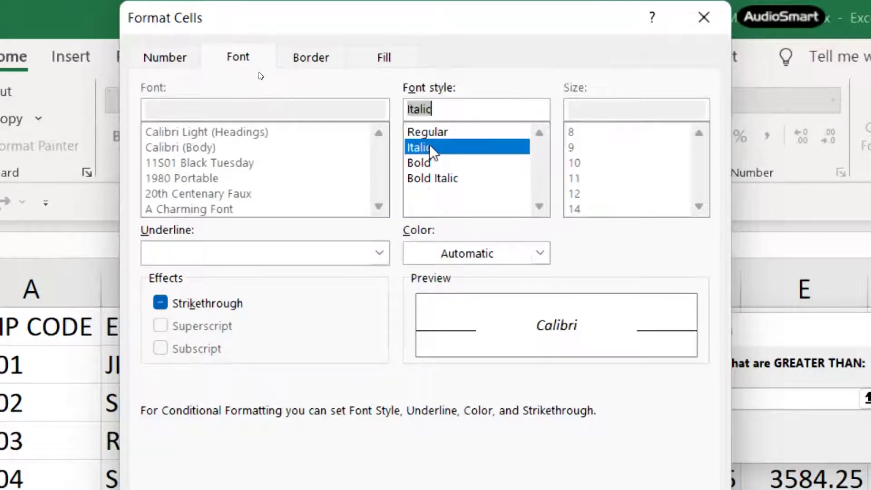
pyautogui.click(431, 134)
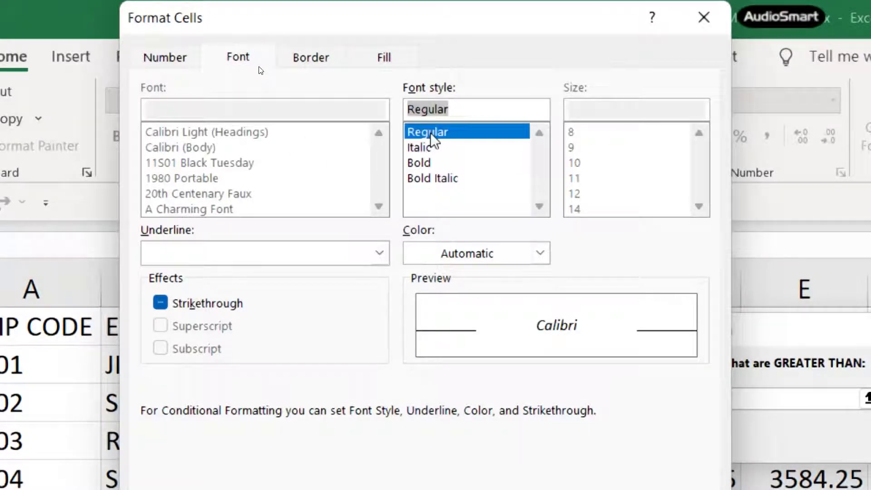
pyautogui.click(467, 263)
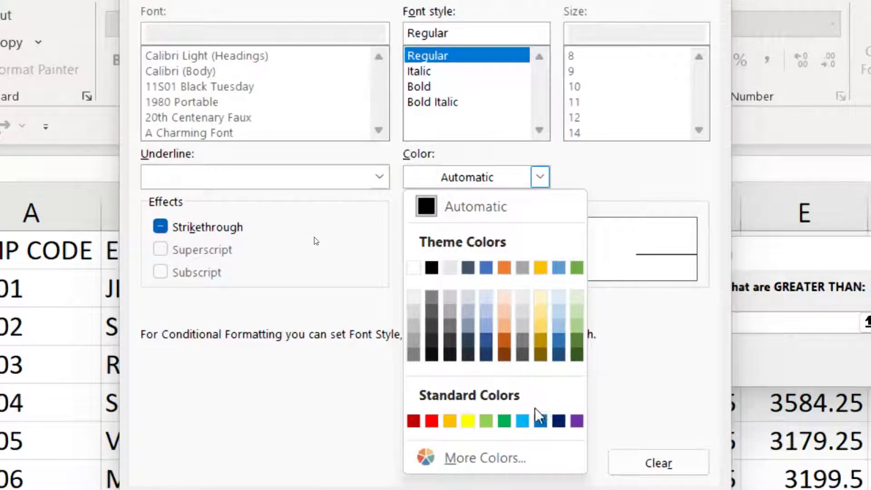
pyautogui.click(324, 308)
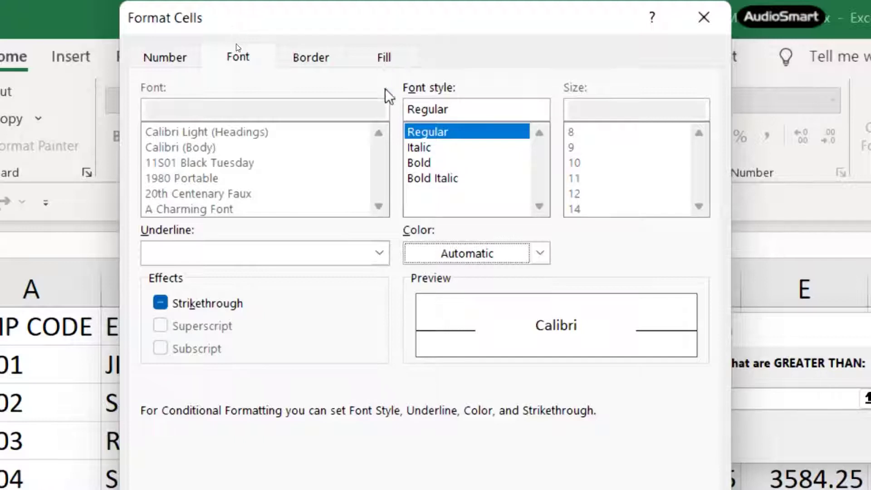
# - Choose a light green background fill for the rule and confirm the format
pyautogui.click(384, 59)
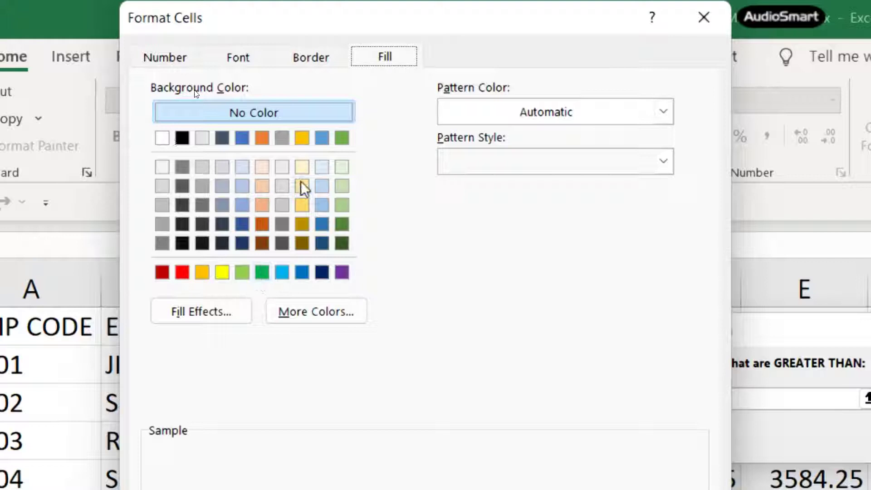
pyautogui.click(312, 52)
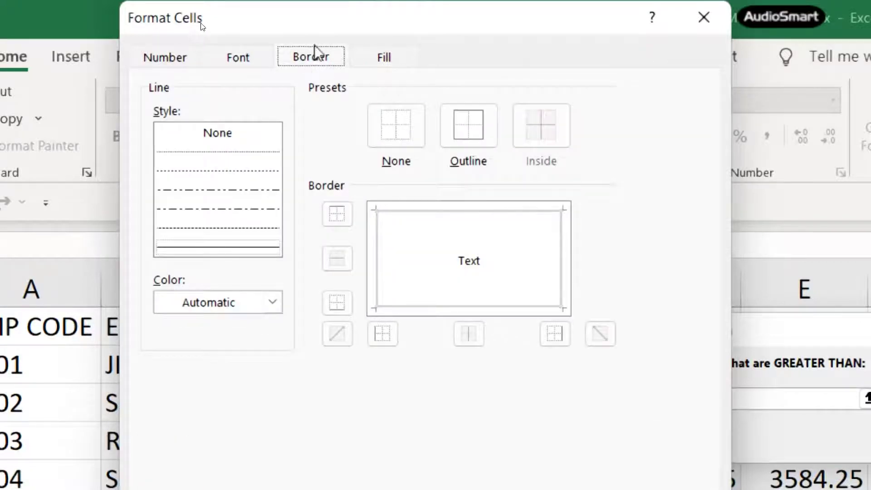
pyautogui.click(272, 303)
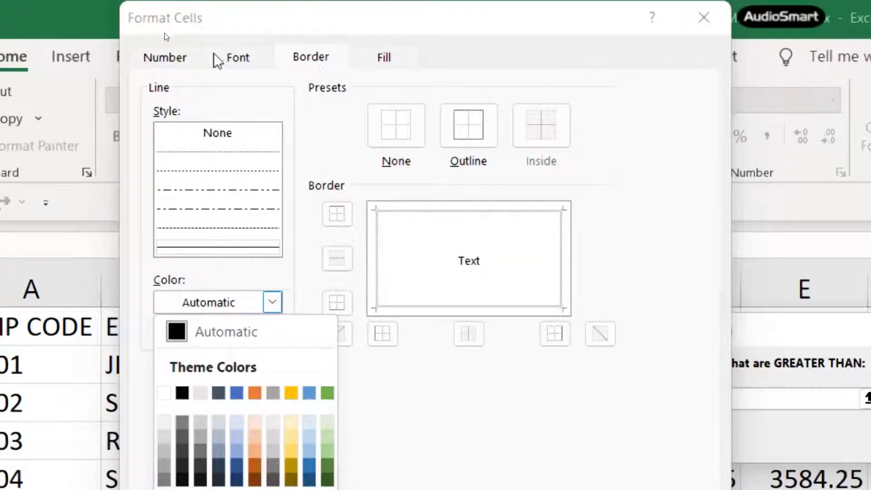
pyautogui.click(244, 66)
pyautogui.click(303, 66)
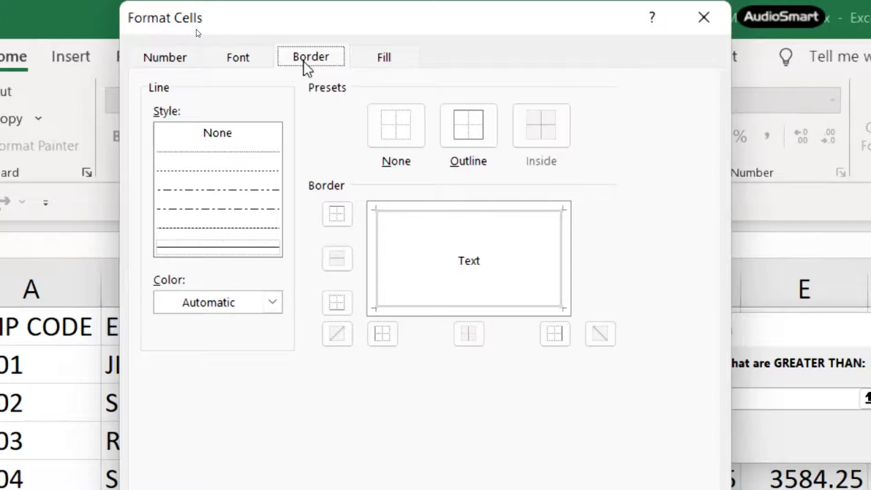
pyautogui.click(386, 59)
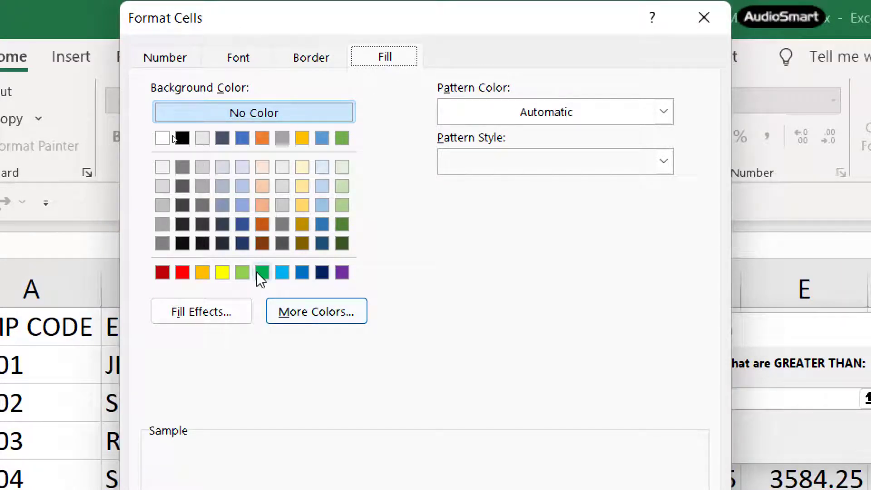
pyautogui.click(244, 277)
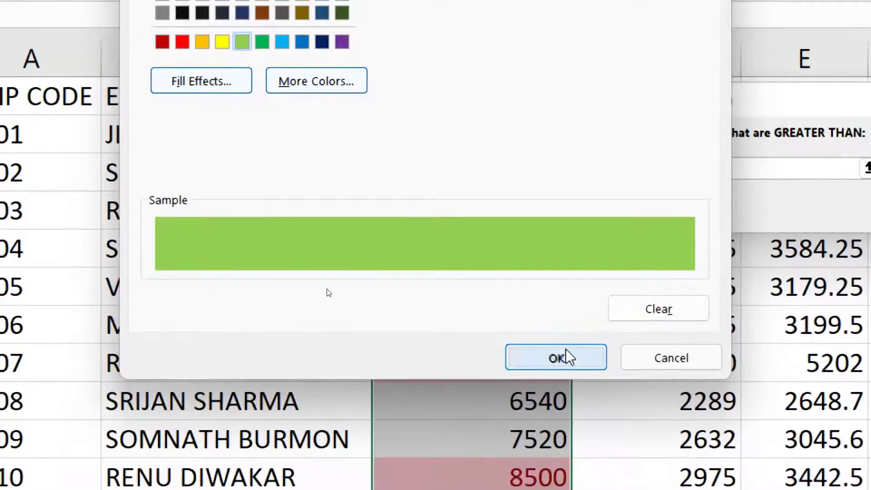
pyautogui.click(563, 356)
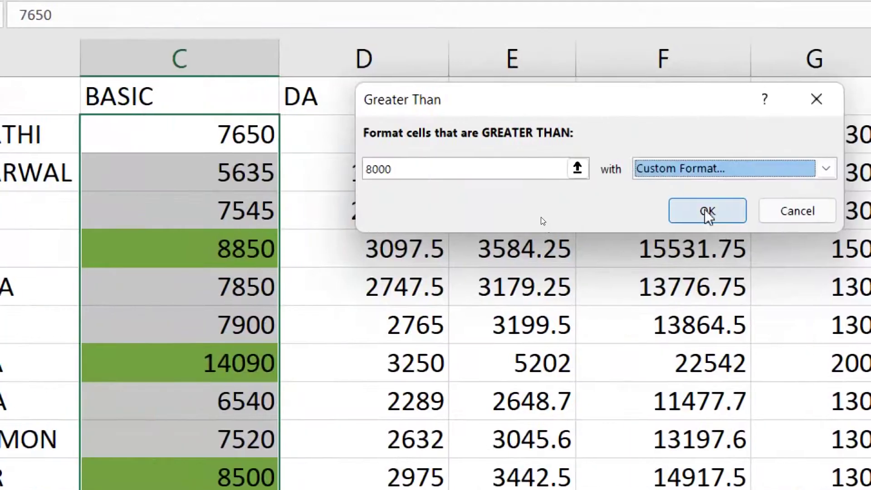
# - Confirm the greater-than-8000 rule so 8850, 8500 and 14090 turn green, then reopen Conditional Formatting
pyautogui.click(707, 211)
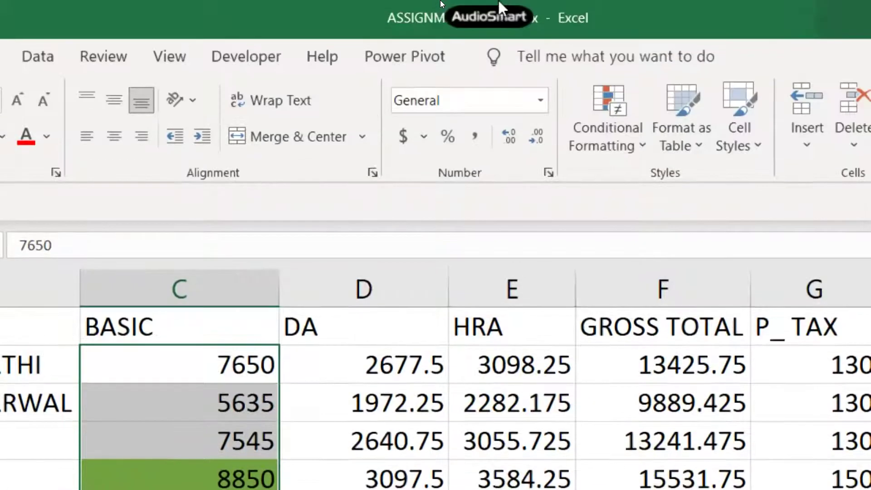
pyautogui.click(621, 150)
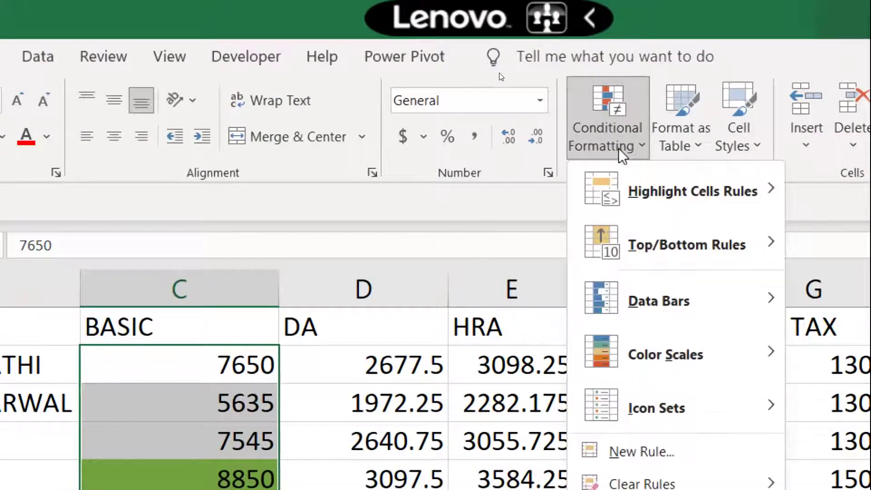
pyautogui.moveTo(758, 200)
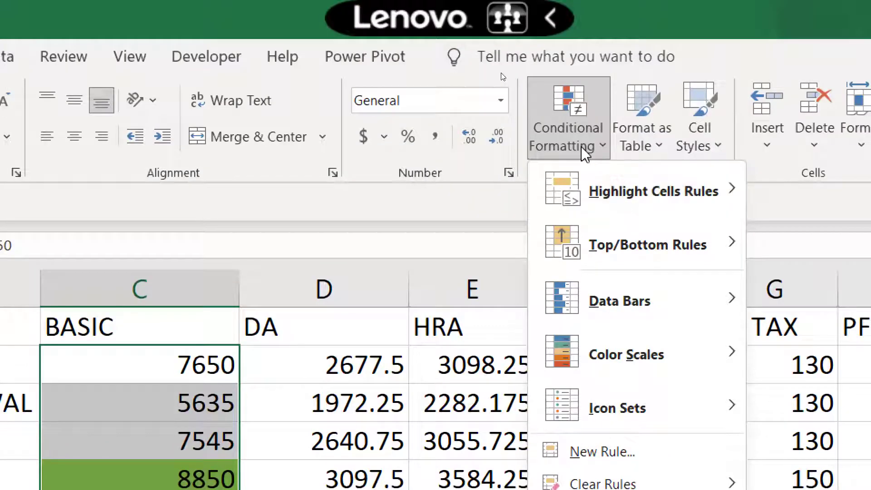
# - Add a Less Than 7000 rule with red fill, marking 5635 and 6540 red
pyautogui.moveTo(576, 181)
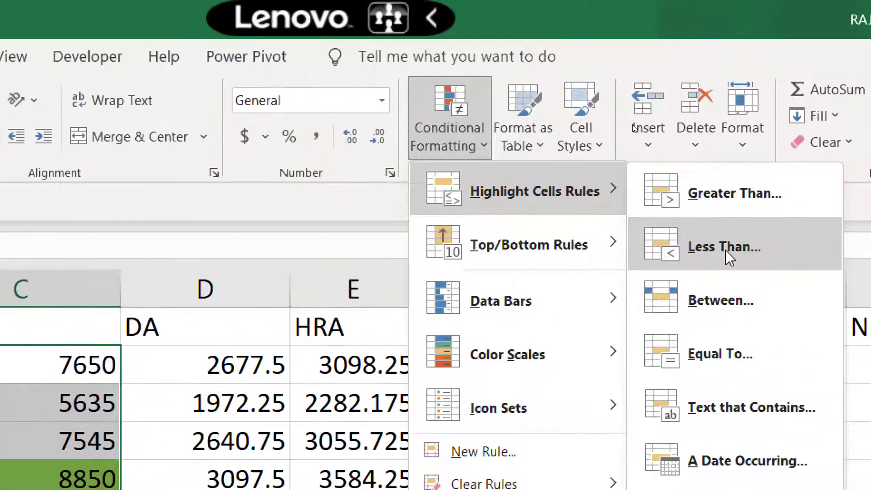
pyautogui.click(731, 253)
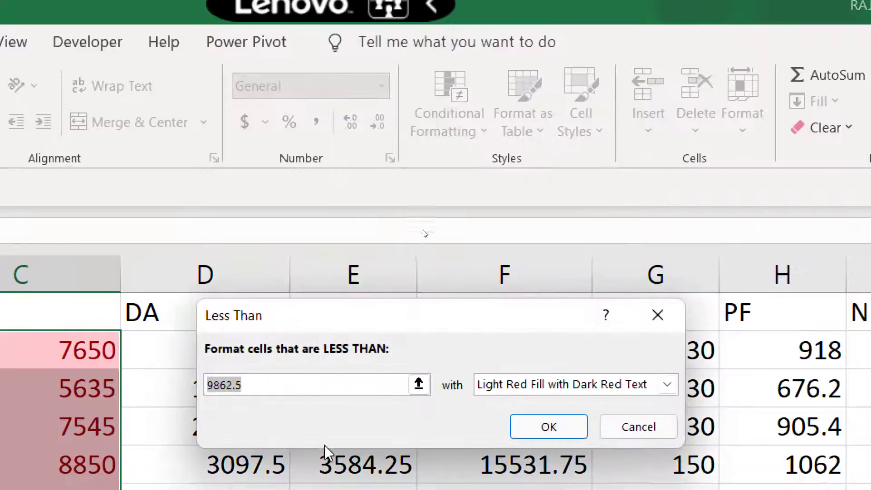
pyautogui.write('7000')
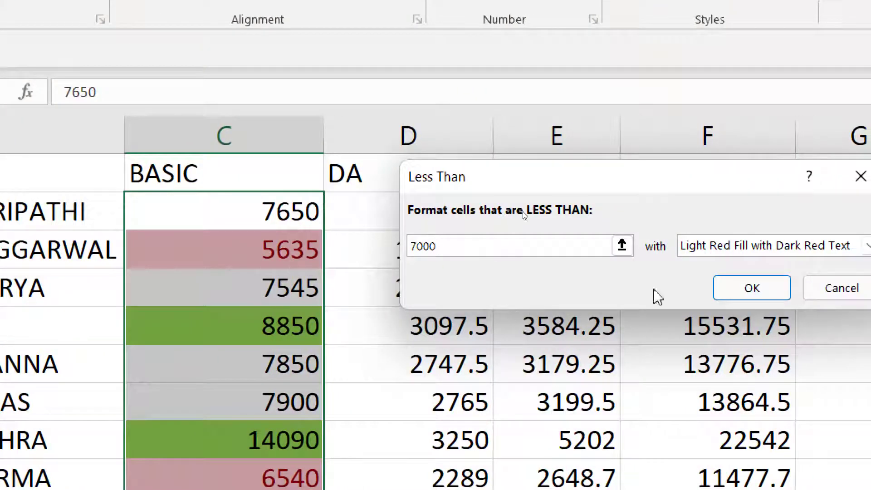
pyautogui.click(522, 384)
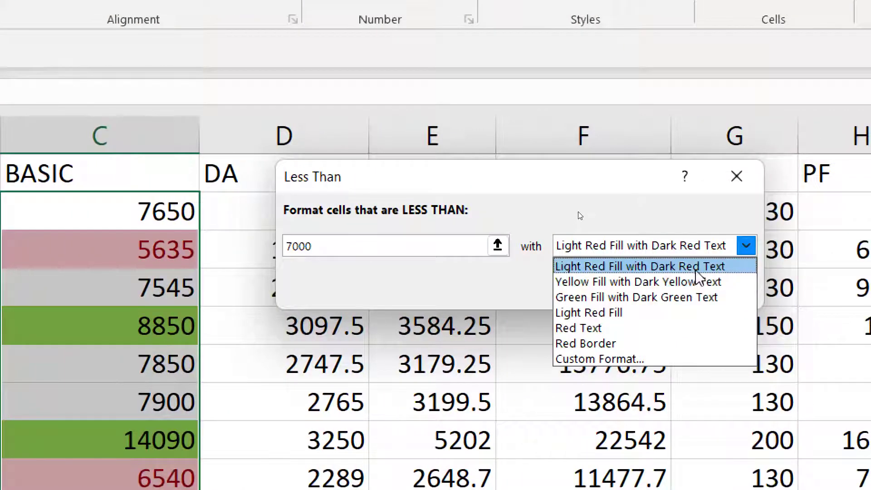
pyautogui.click(581, 360)
pyautogui.click(276, 161)
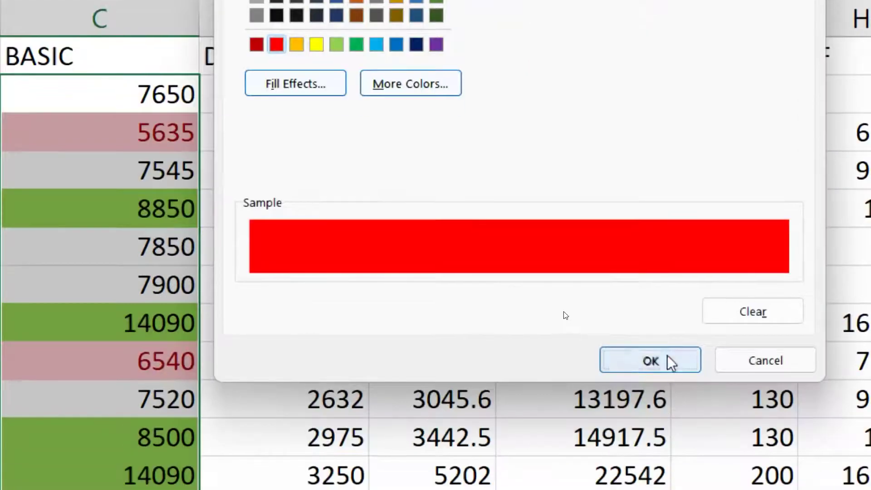
pyautogui.click(666, 477)
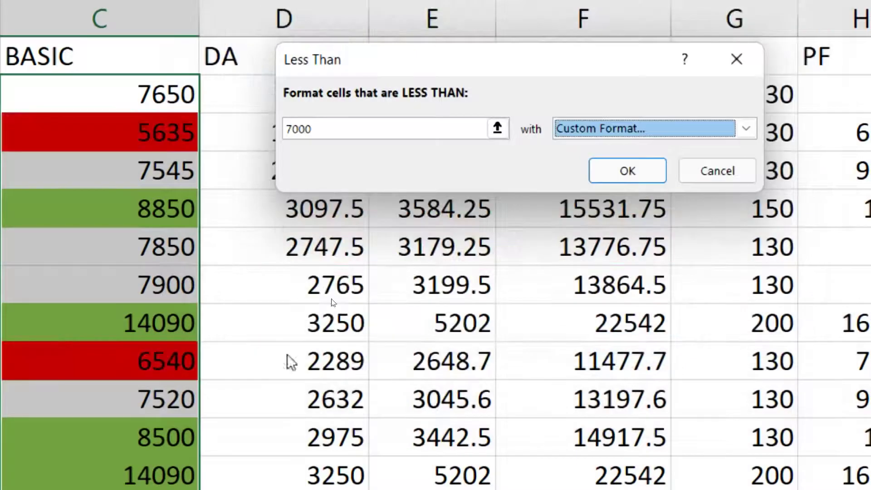
pyautogui.click(635, 171)
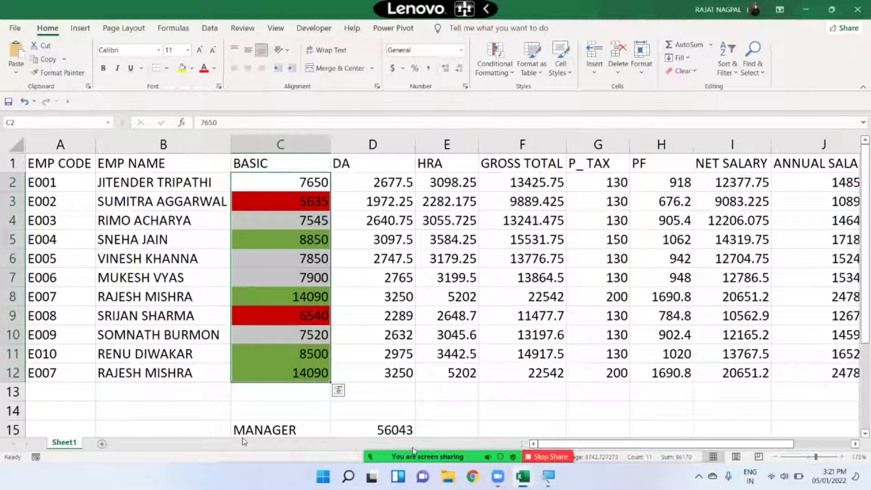
pyautogui.moveTo(413, 449)
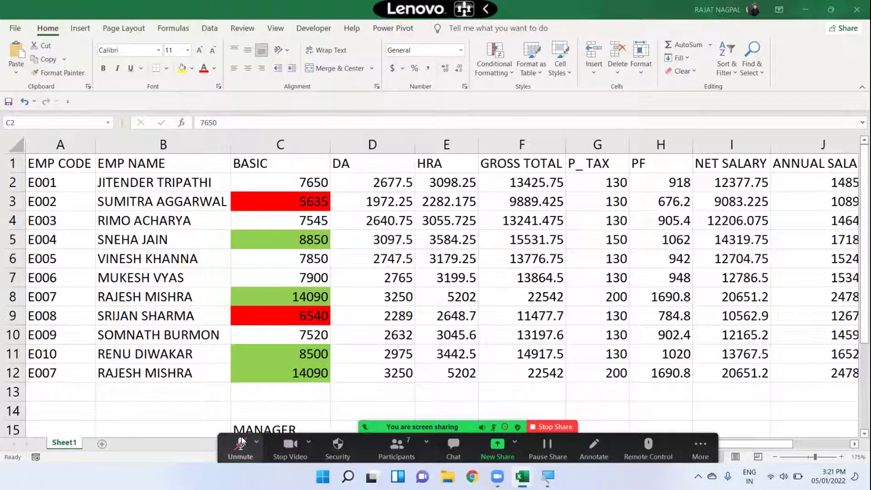
pyautogui.click(241, 441)
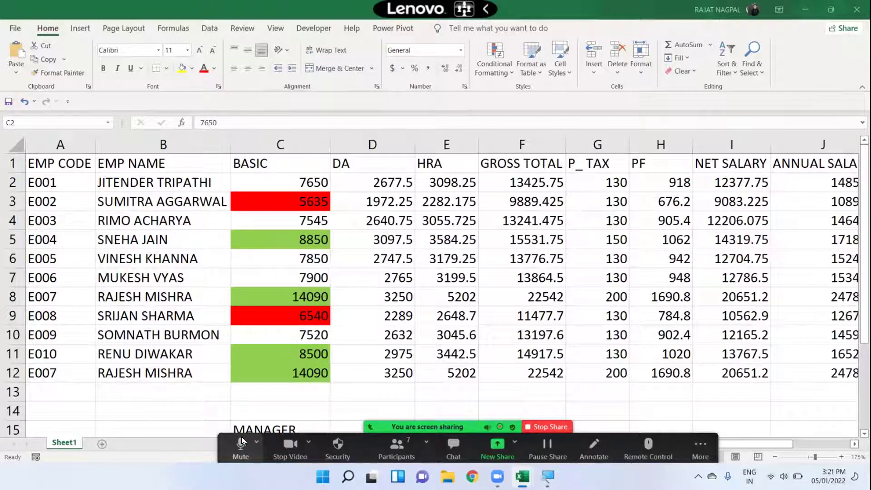
pyautogui.click(241, 441)
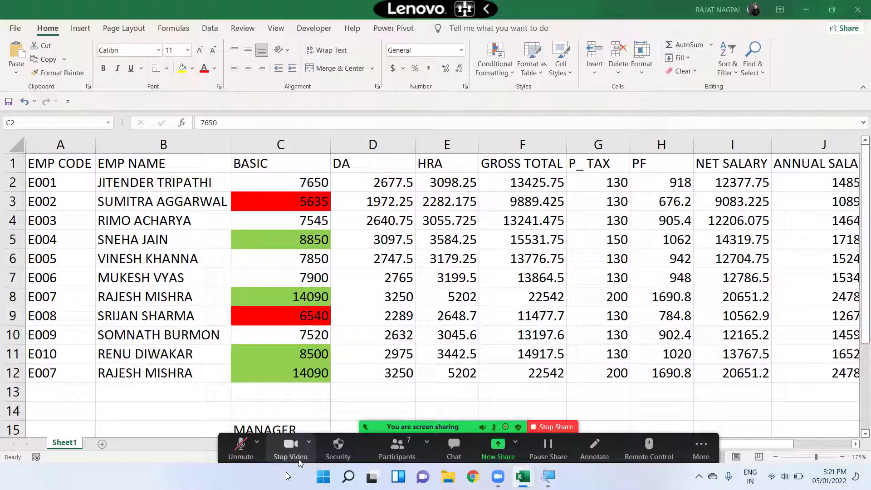
pyautogui.click(287, 444)
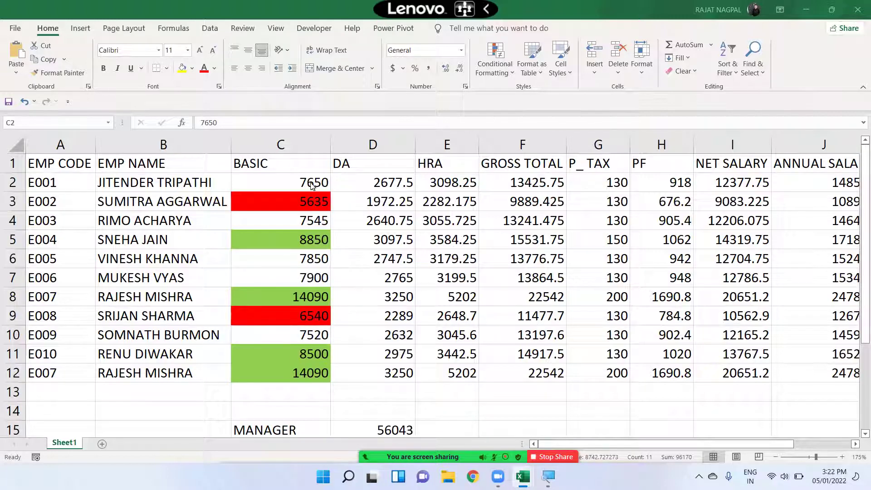
pyautogui.moveTo(233, 447)
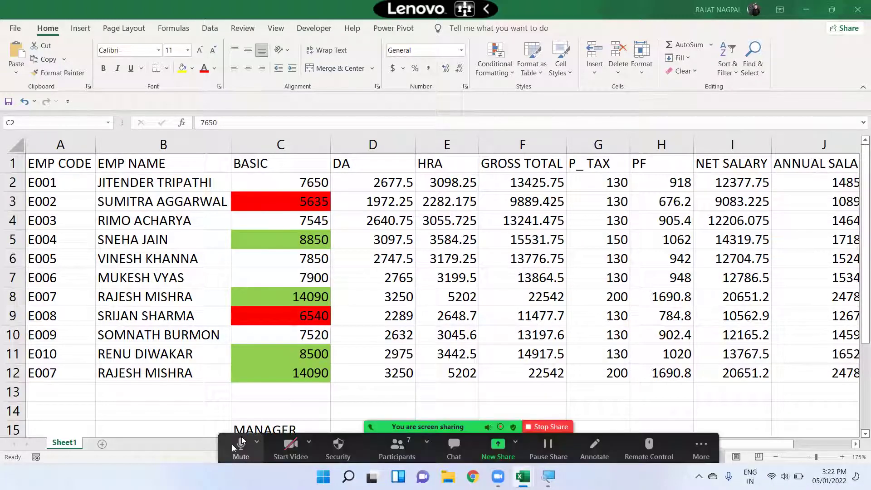
pyautogui.hotkey('ctrl', 'shift', 'Down')
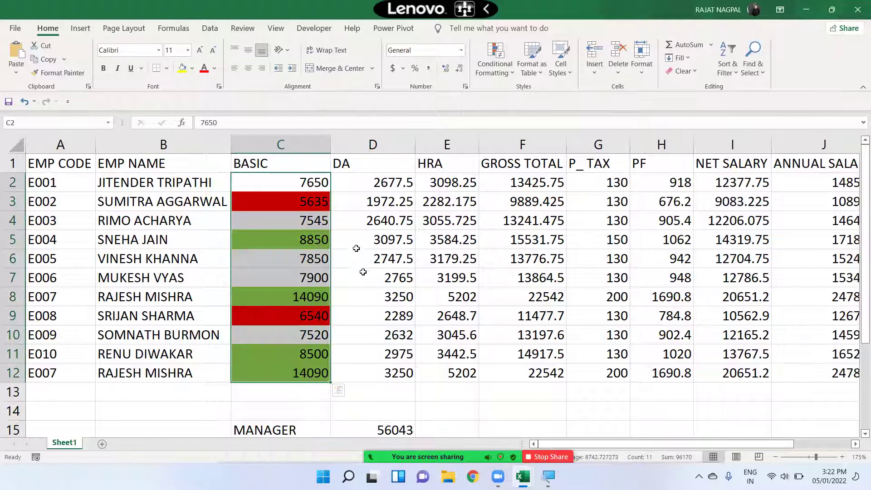
pyautogui.click(494, 80)
pyautogui.moveTo(537, 95)
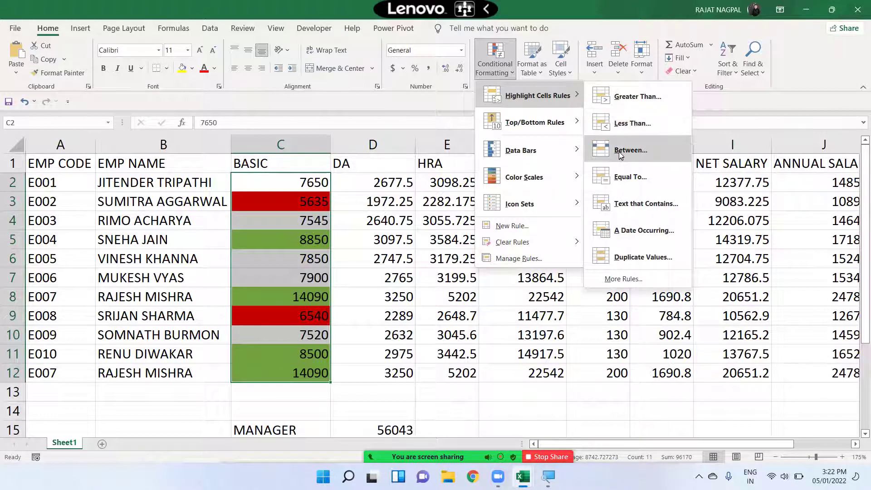
pyautogui.moveTo(298, 178); pyautogui.dragTo(282, 379)
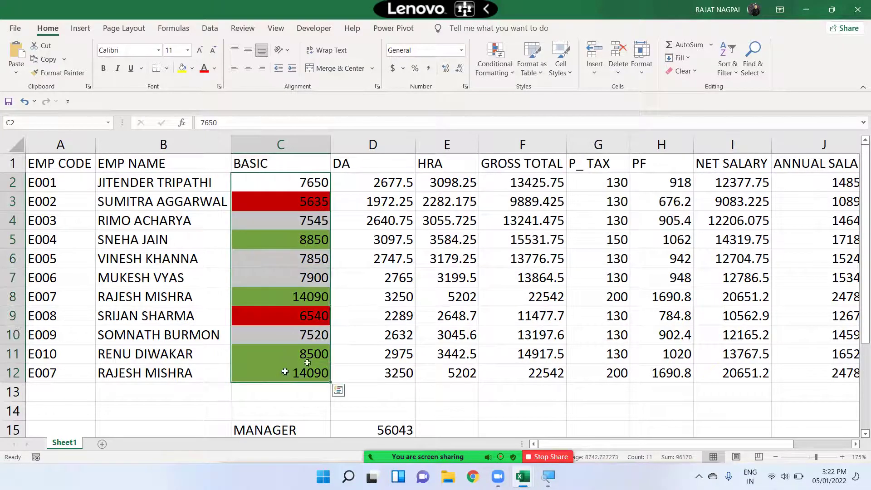
# - Select the DA values and start a Between rule from 2500 to 3000
pyautogui.moveTo(370, 182); pyautogui.dragTo(374, 365)
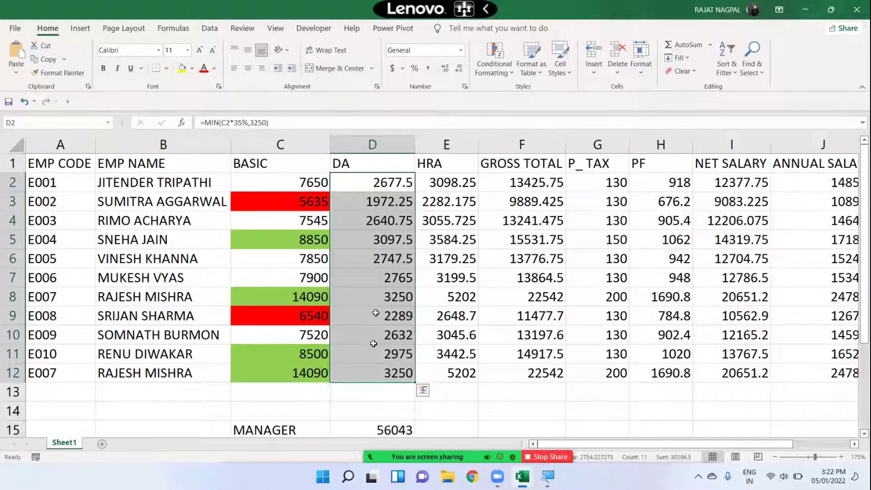
pyautogui.click(504, 76)
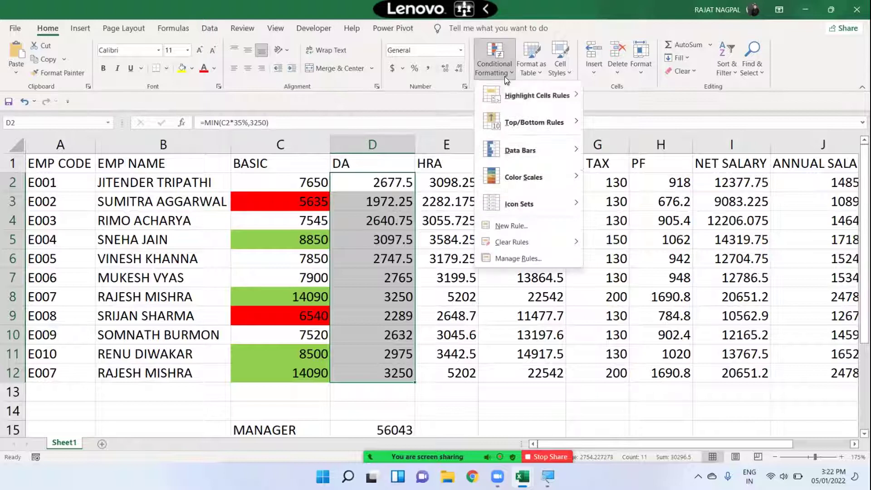
pyautogui.moveTo(504, 87)
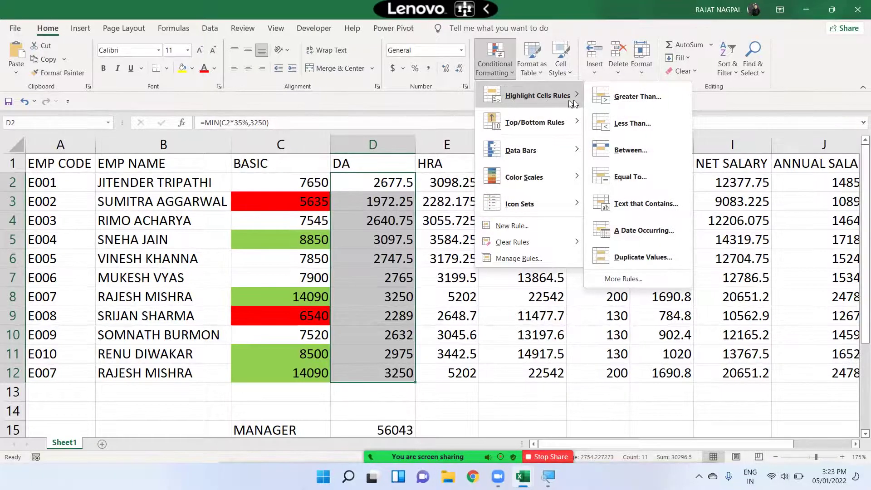
pyautogui.click(630, 150)
pyautogui.write('2500')
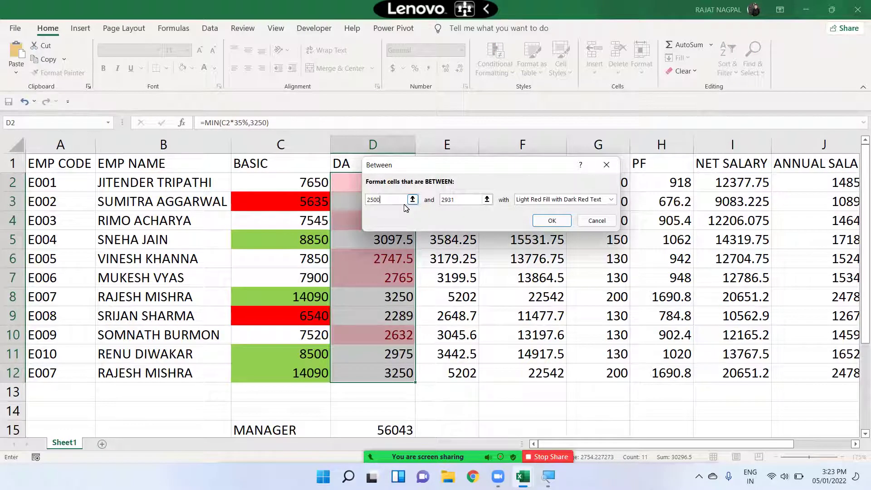
pyautogui.press('Tab')
pyautogui.write('3000')
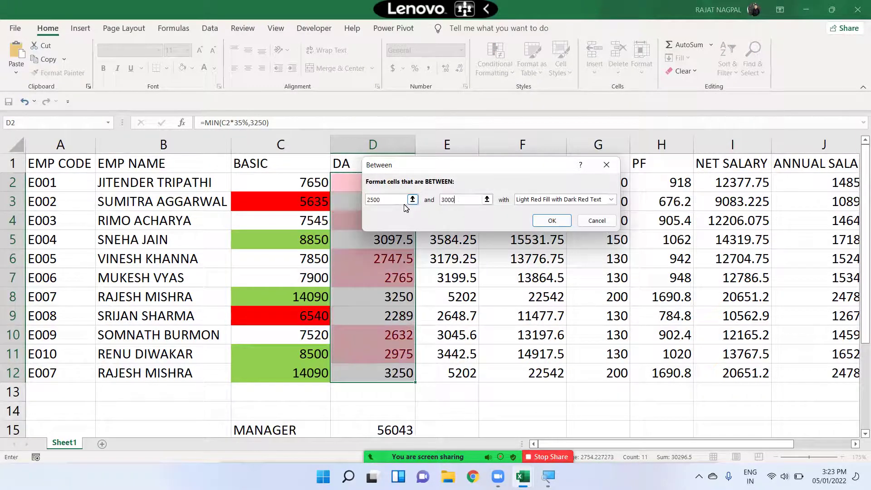
# - Give the Between rule a custom light blue fill and apply it to DA
pyautogui.moveTo(430, 173); pyautogui.dragTo(570, 159)
pyautogui.click(679, 189)
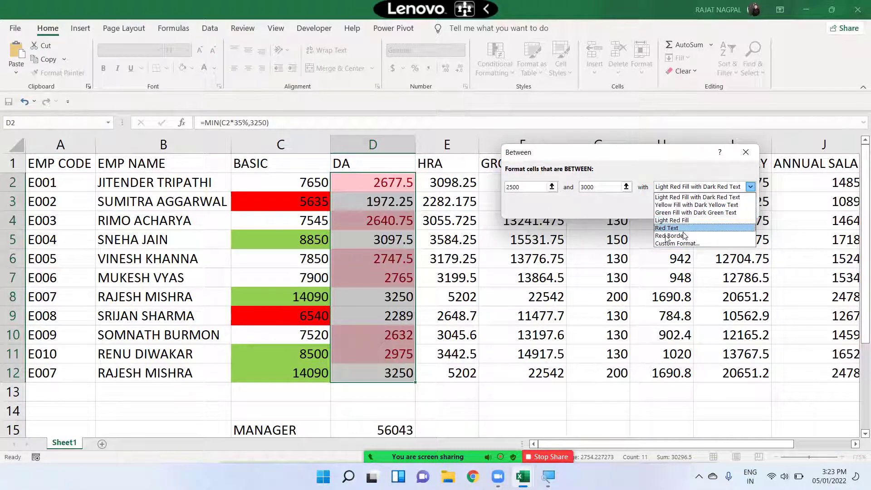
pyautogui.click(628, 211)
pyautogui.click(688, 188)
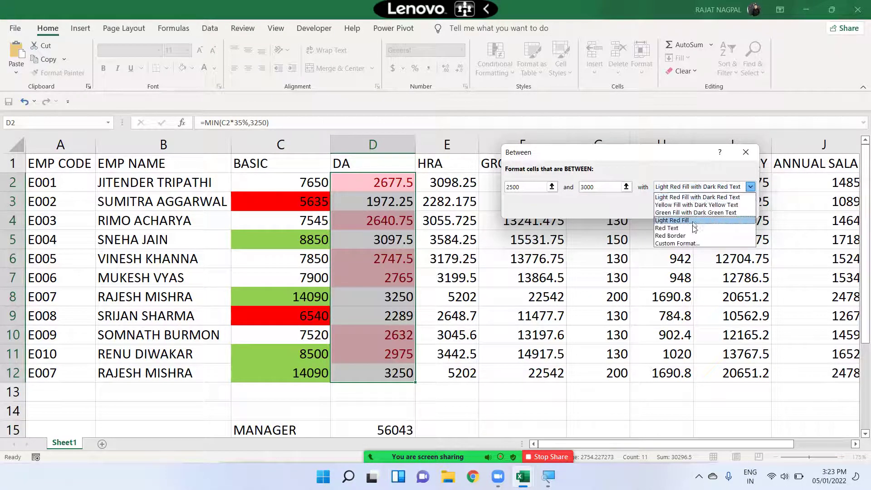
pyautogui.click(696, 246)
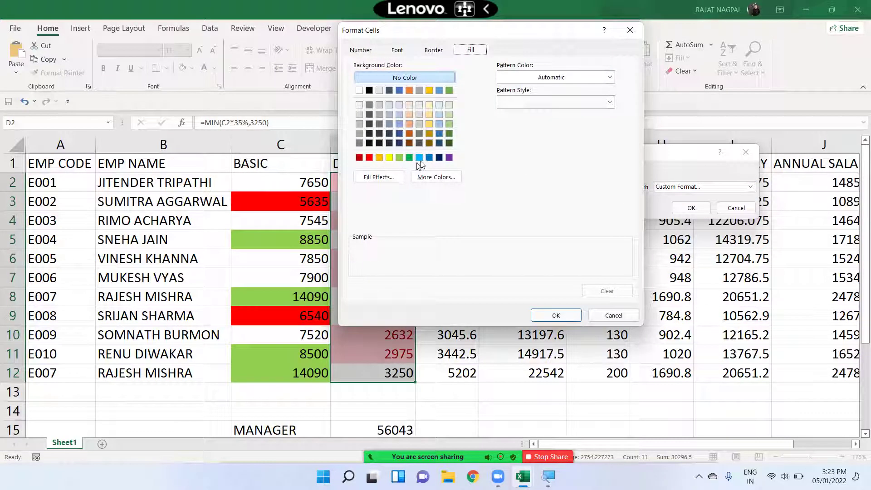
pyautogui.click(419, 157)
pyautogui.click(556, 316)
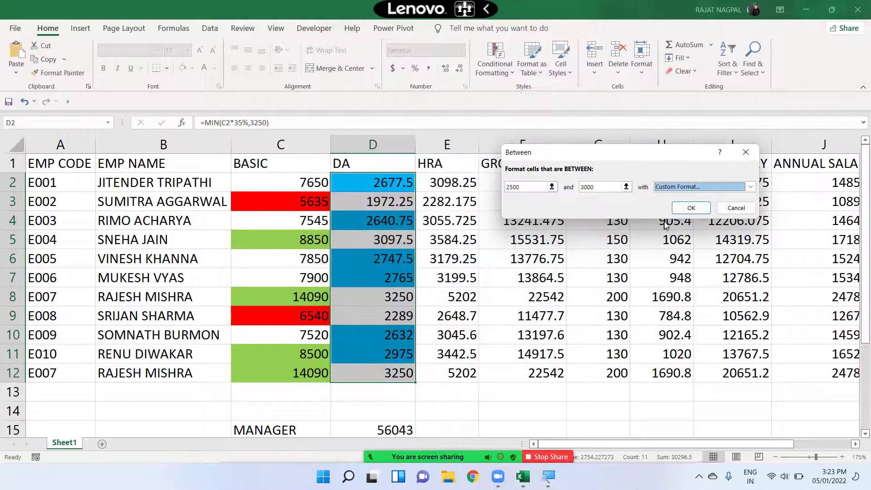
pyautogui.click(691, 208)
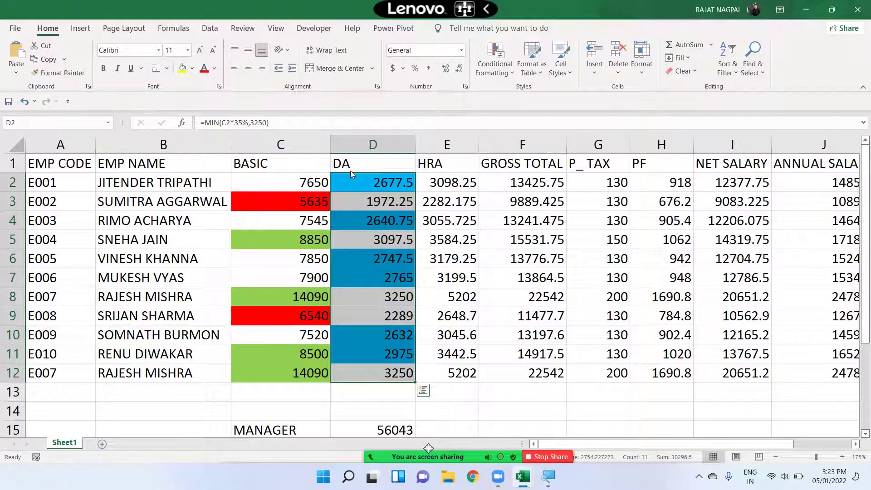
# - Unmute the meeting microphone, then reselect the BASIC salaries C2:C12
pyautogui.click(366, 171)
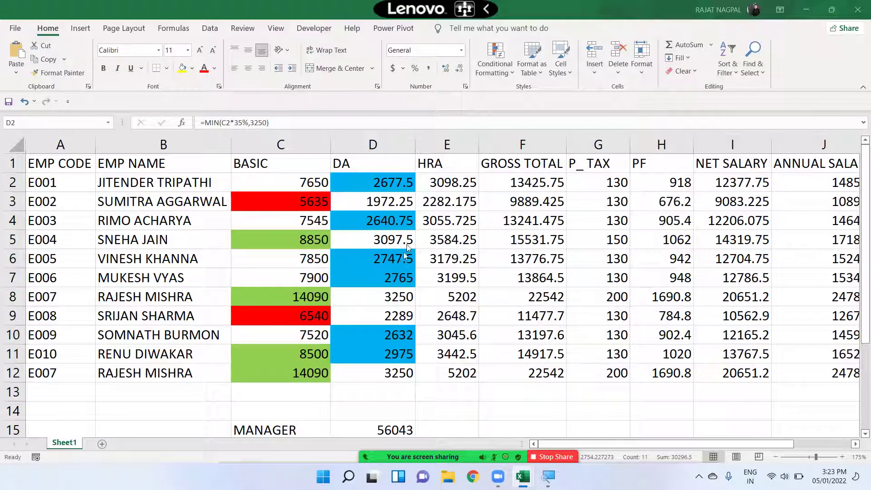
pyautogui.moveTo(237, 452)
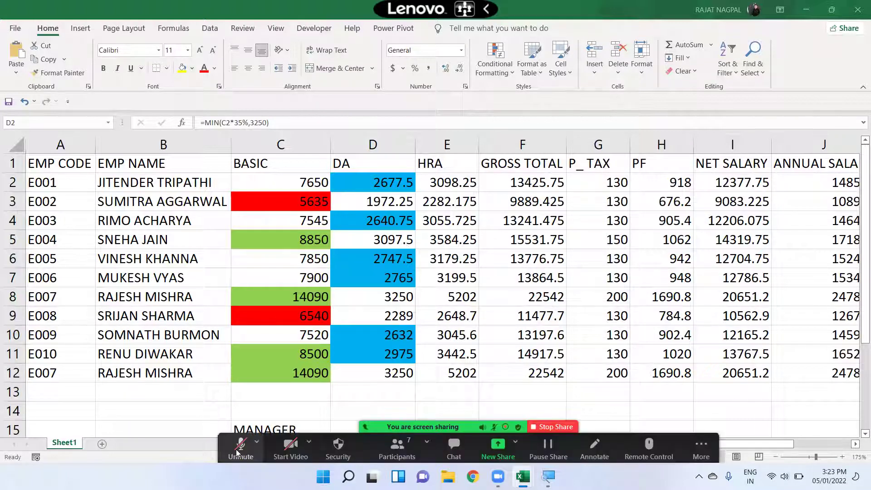
pyautogui.click(236, 452)
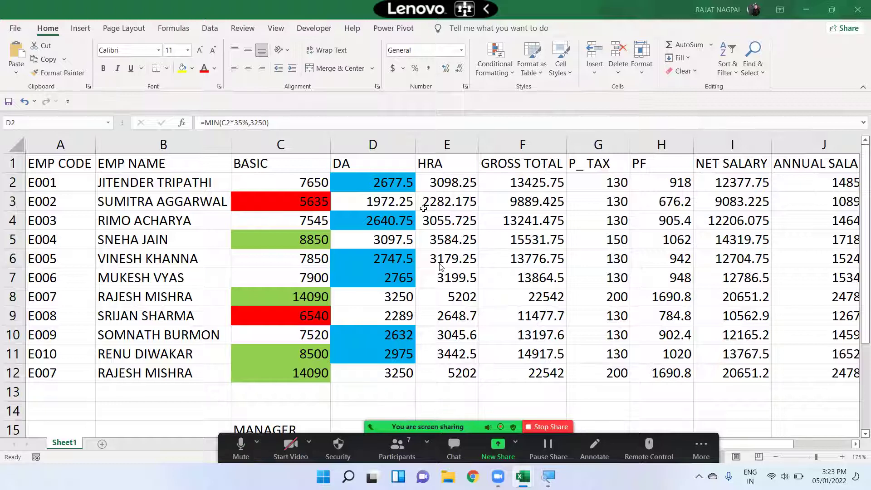
pyautogui.click(512, 73)
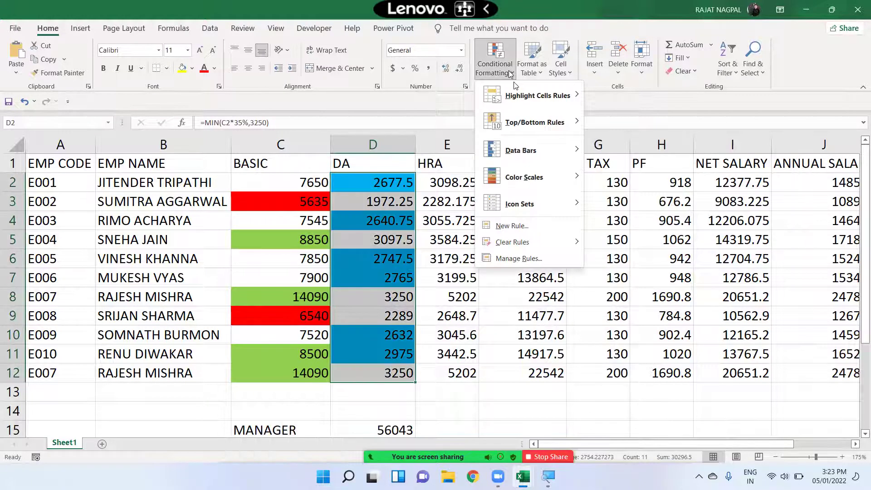
pyautogui.click(433, 190)
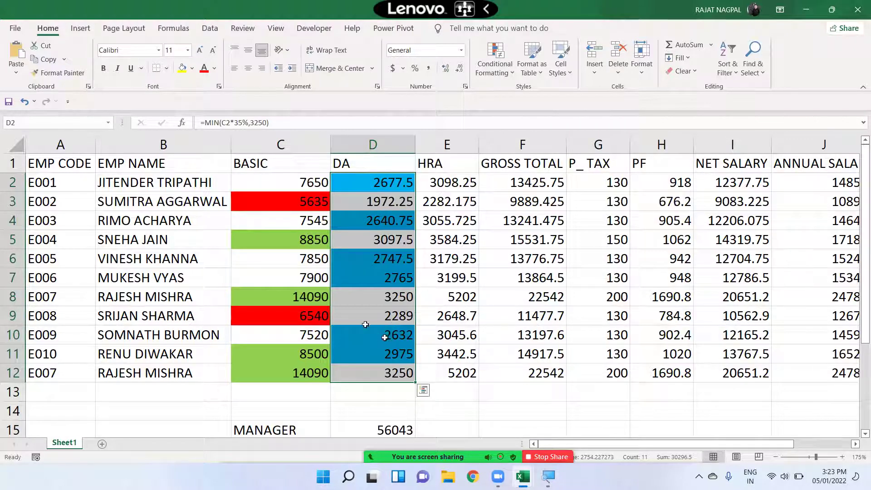
pyautogui.moveTo(295, 183); pyautogui.dragTo(308, 380)
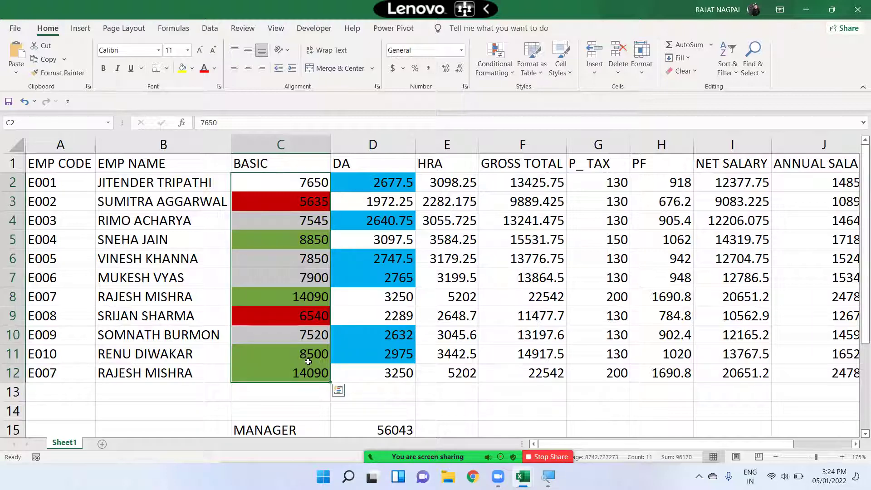
# - Add an Equal To 8500 rule with a custom yellow fill, then check cell C11
pyautogui.click(496, 68)
pyautogui.moveTo(513, 95)
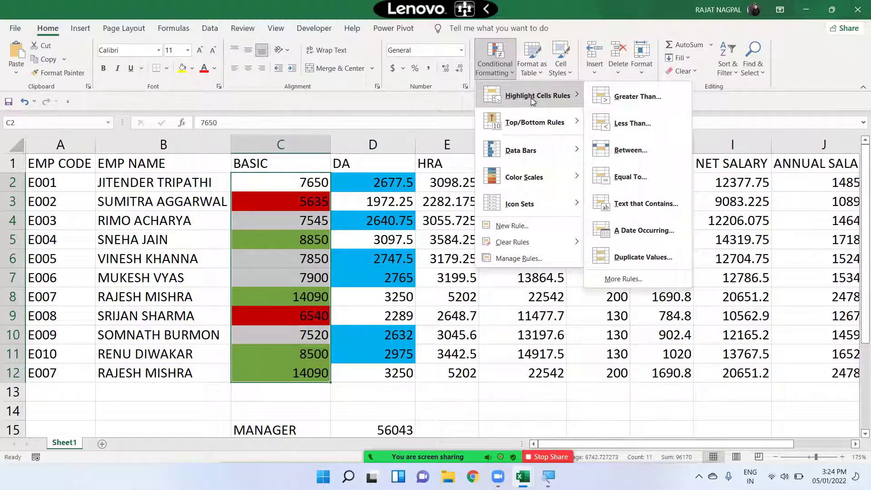
pyautogui.click(635, 178)
pyautogui.write('8500')
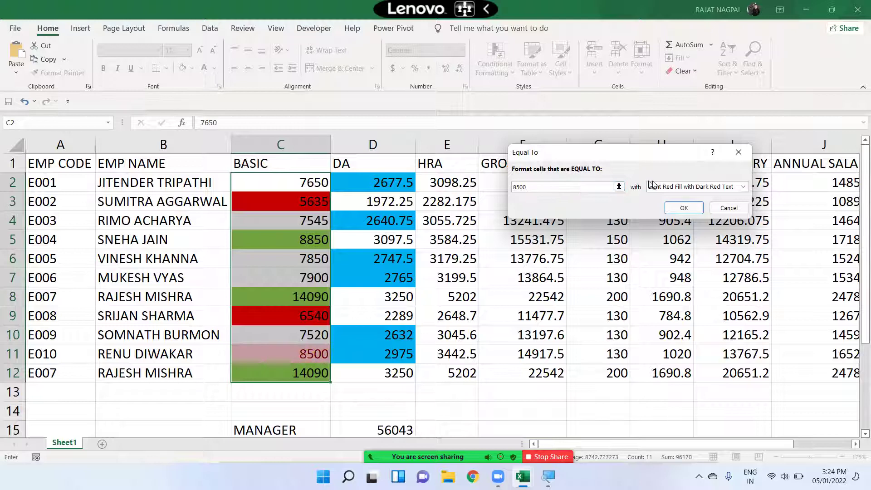
pyautogui.click(676, 192)
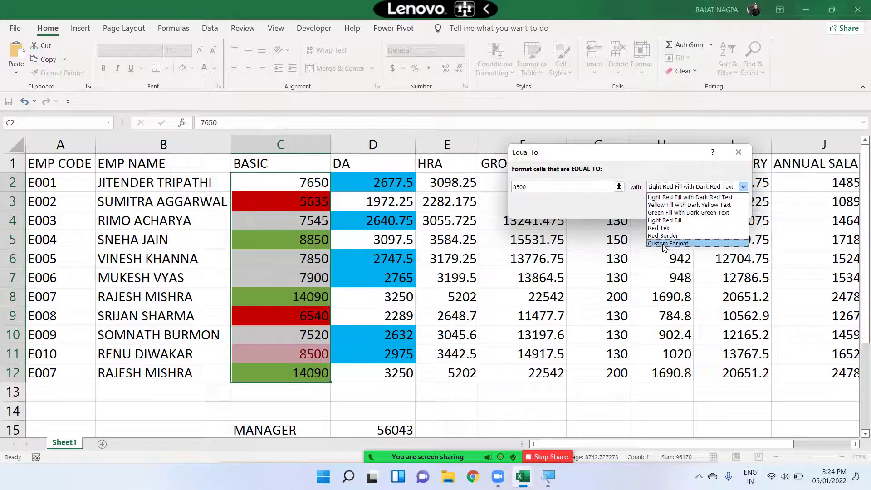
pyautogui.click(662, 244)
pyautogui.click(528, 145)
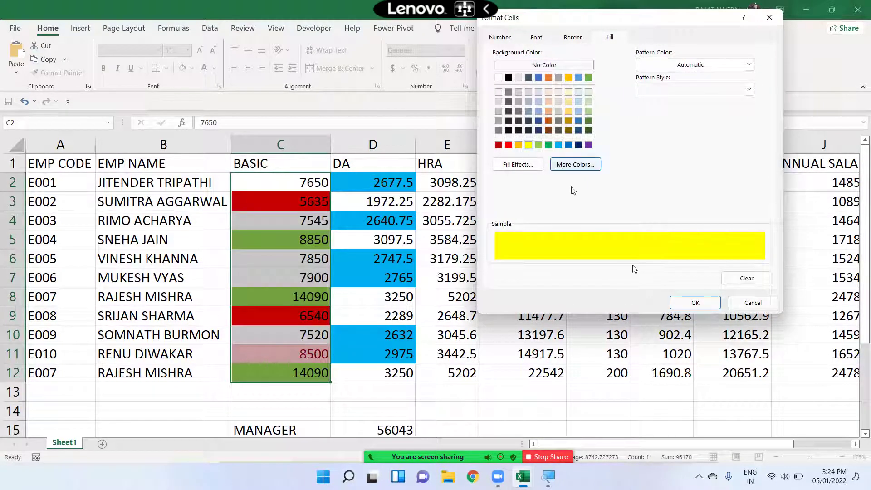
pyautogui.click(694, 302)
pyautogui.click(679, 208)
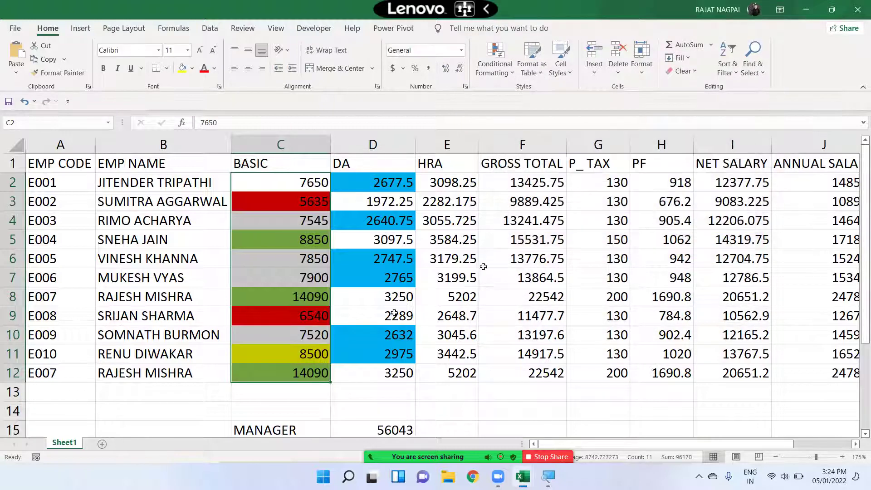
pyautogui.click(278, 374)
pyautogui.click(291, 354)
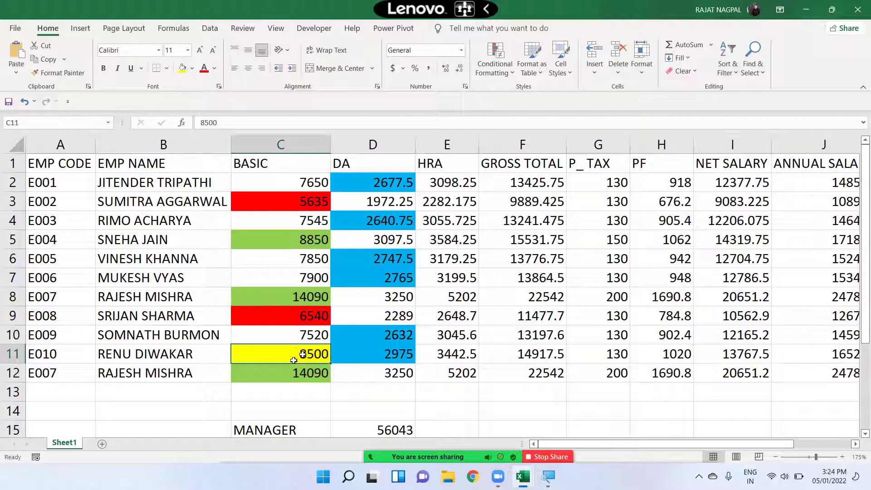
# - Select the full employee table from A1 to J12, headings included
pyautogui.click(493, 58)
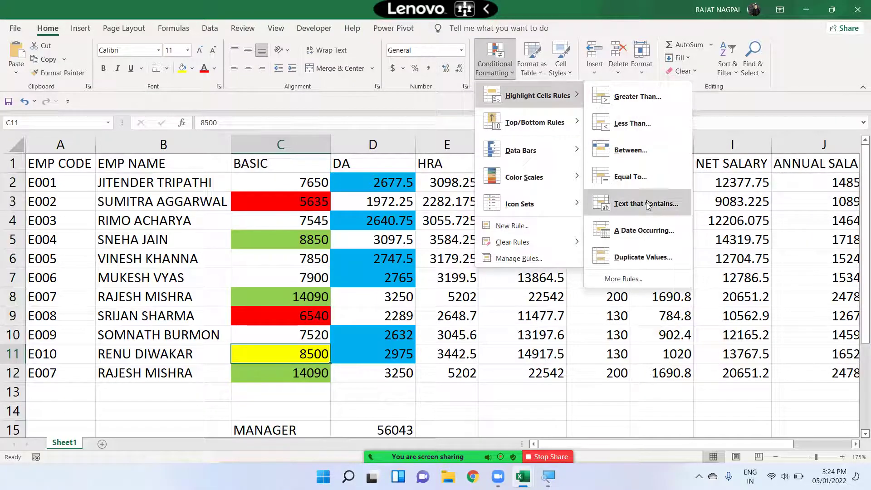
pyautogui.click(383, 241)
pyautogui.moveTo(60, 162); pyautogui.dragTo(772, 372)
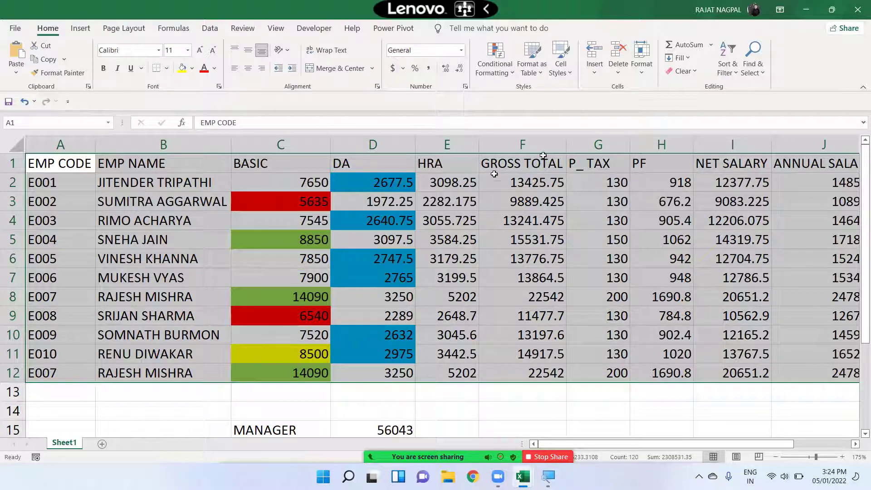
# - Add a Text that Contains 'vinesh' highlight rule with a custom dark navy fill
pyautogui.click(496, 72)
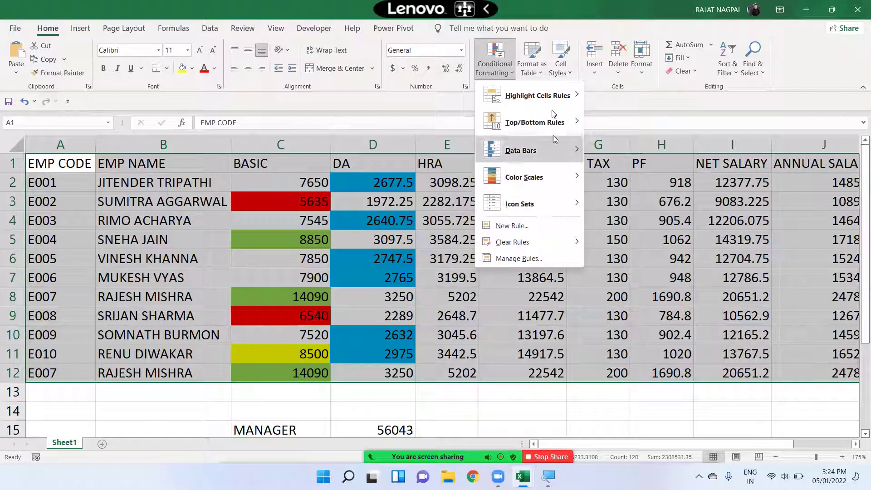
pyautogui.moveTo(549, 101)
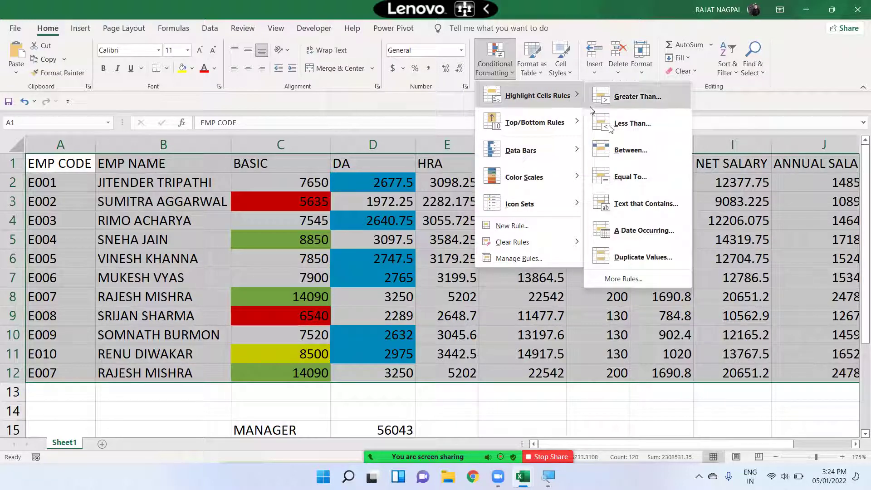
pyautogui.click(640, 205)
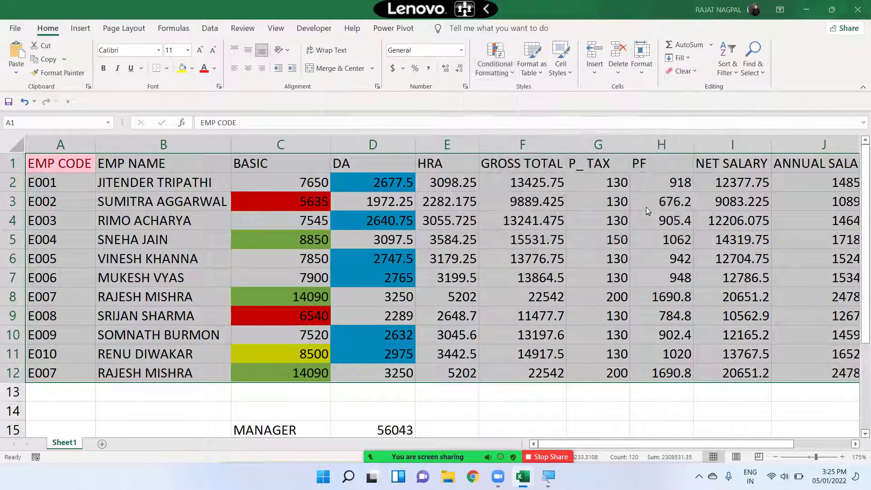
pyautogui.write('vi')
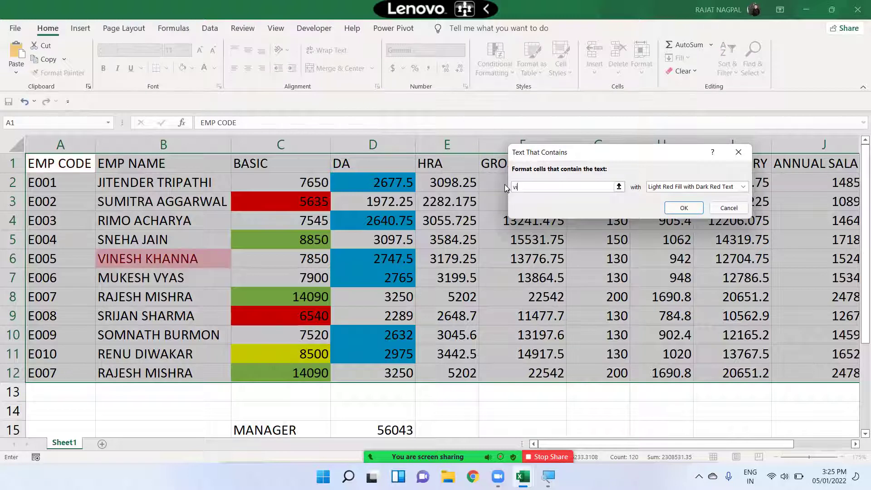
pyautogui.write('nesh')
pyautogui.click(667, 187)
pyautogui.click(666, 244)
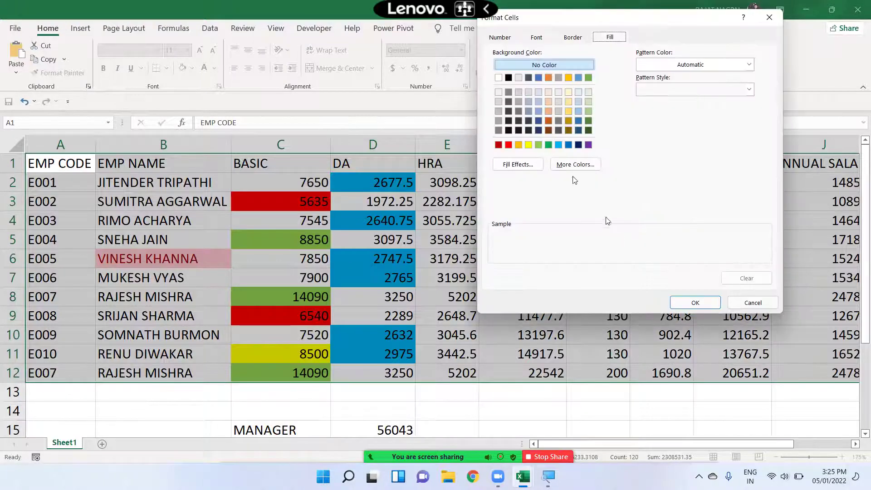
pyautogui.click(508, 145)
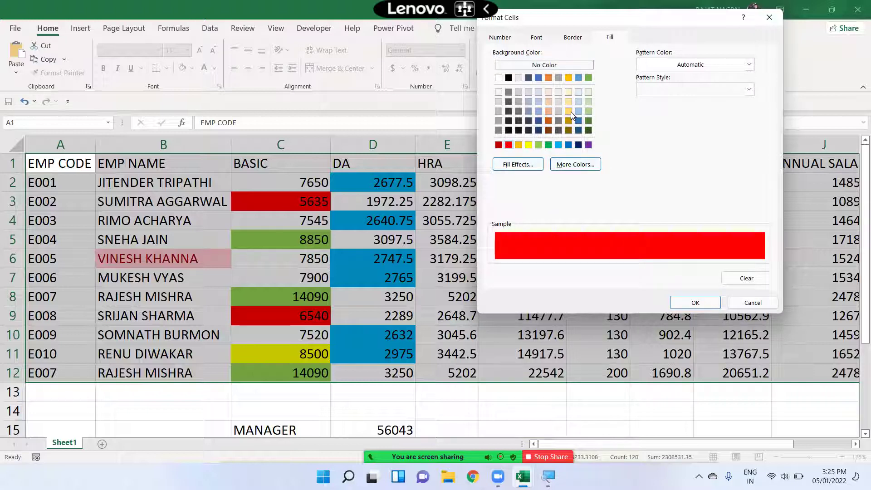
pyautogui.click(579, 145)
pyautogui.click(694, 303)
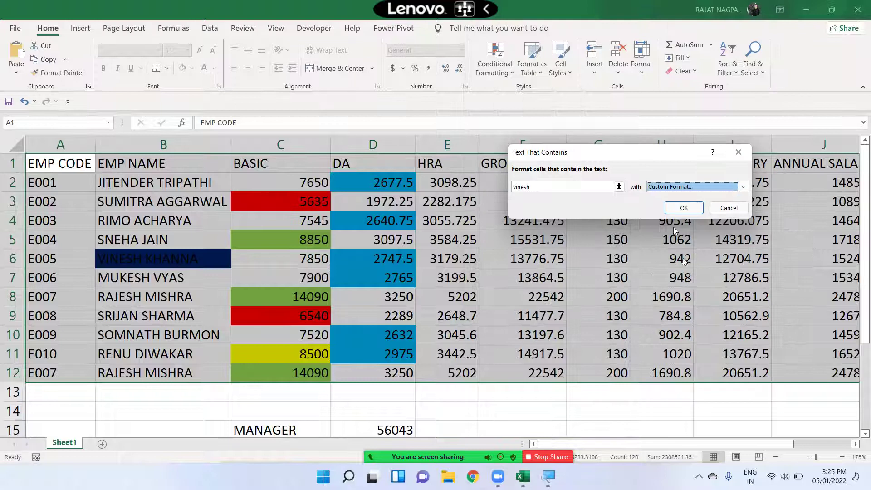
pyautogui.click(682, 207)
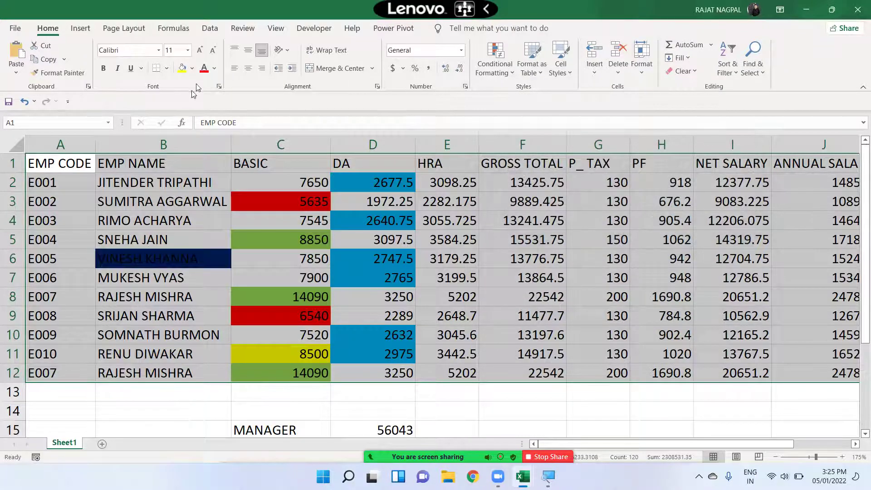
pyautogui.click(214, 68)
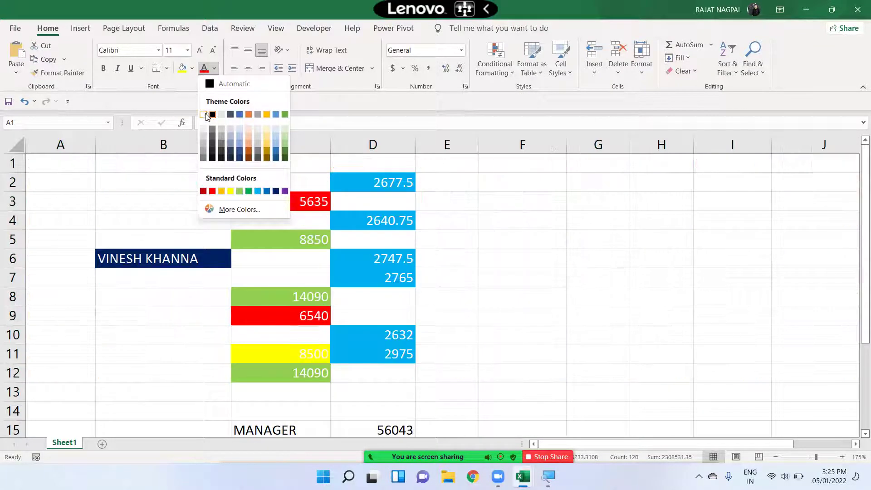
pyautogui.click(212, 114)
pyautogui.hotkey('ctrl', 'z')
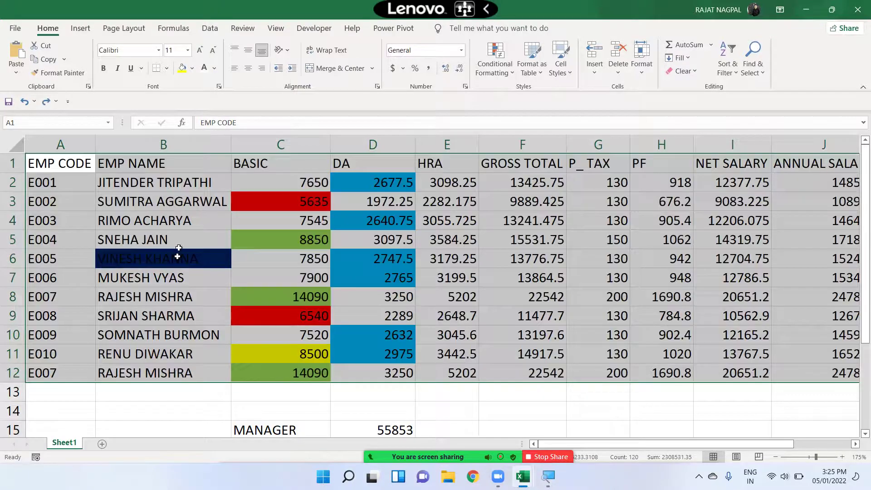
pyautogui.click(179, 256)
pyautogui.click(210, 69)
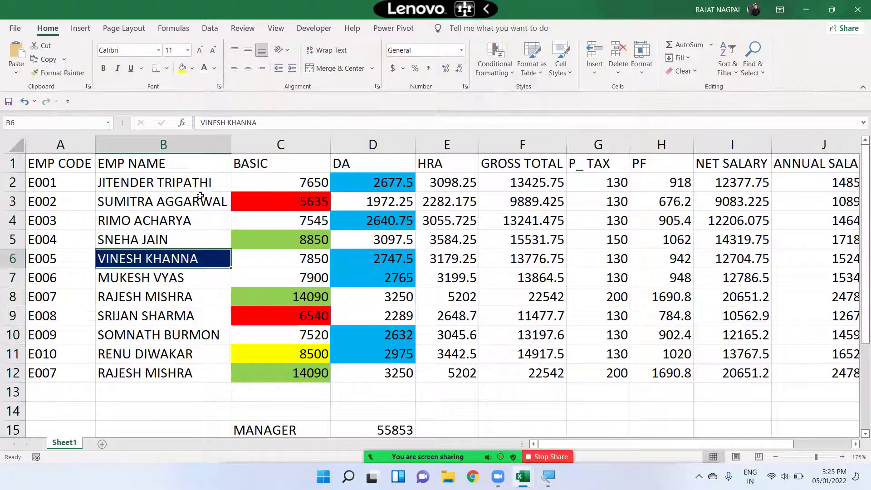
pyautogui.click(200, 197)
pyautogui.click(169, 261)
# - Dismiss the dark popup window and select the DA values D2:D12
pyautogui.click(191, 196)
pyautogui.hotkey('ctrl', 'a')
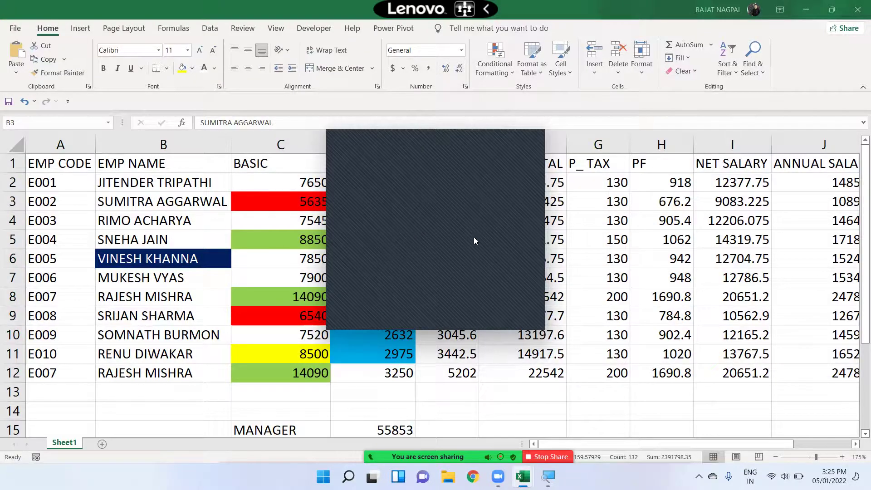
pyautogui.click(535, 139)
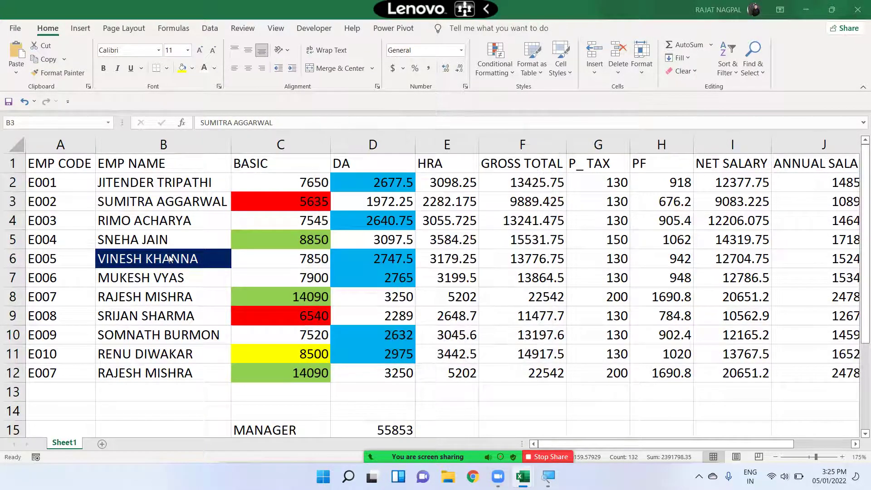
pyautogui.click(374, 185)
pyautogui.moveTo(374, 185); pyautogui.dragTo(405, 363)
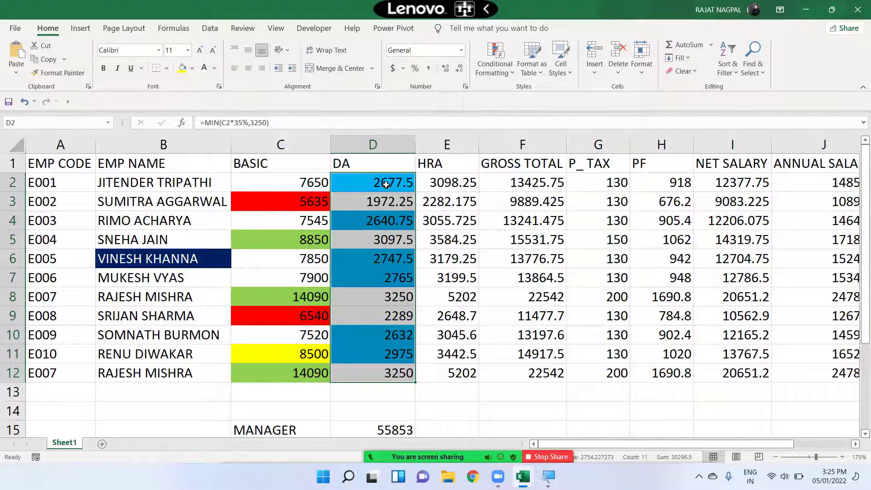
# - Add a Between 2500 and 3000 rule with a custom blue fill to the DA values
pyautogui.click(491, 67)
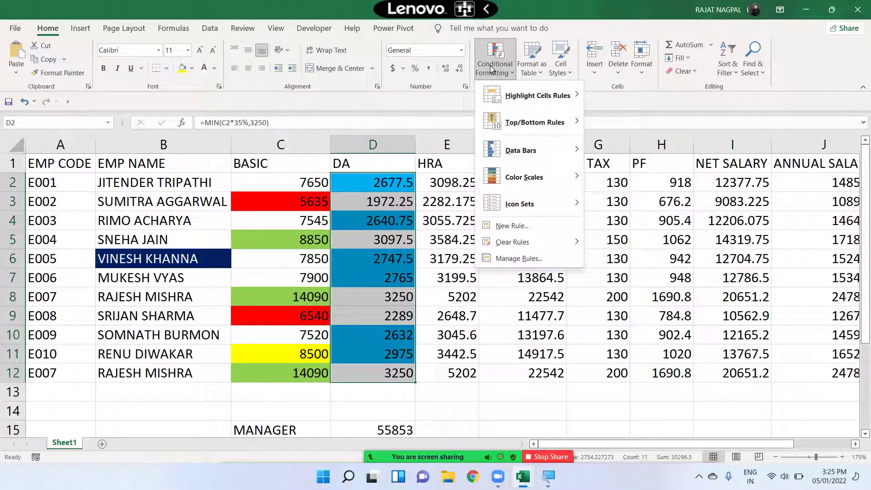
pyautogui.moveTo(517, 98)
pyautogui.click(630, 155)
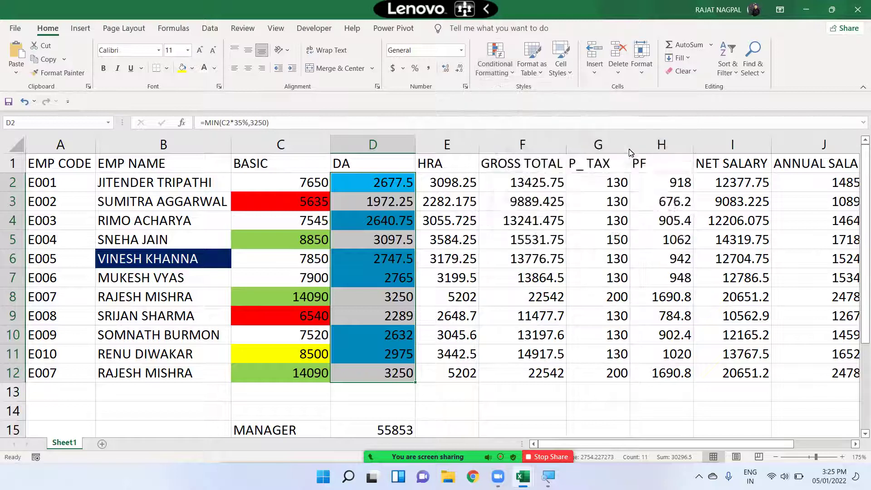
pyautogui.write('2500')
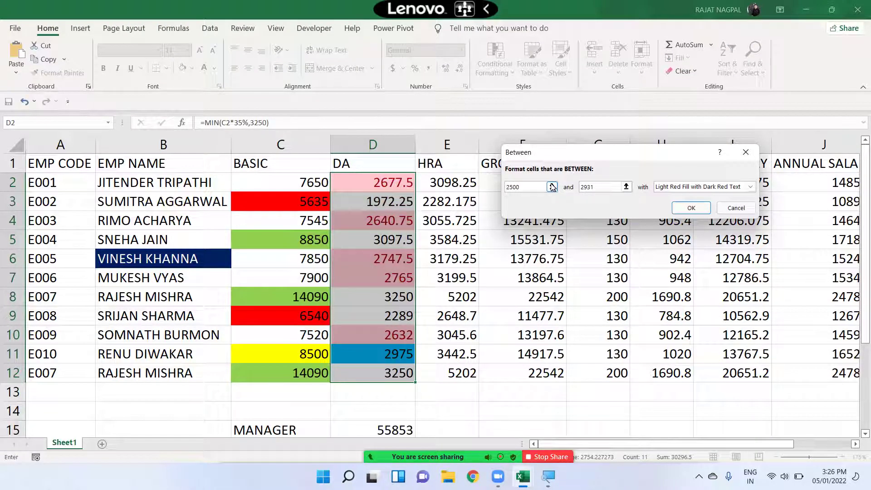
pyautogui.press('Tab')
pyautogui.write('3000')
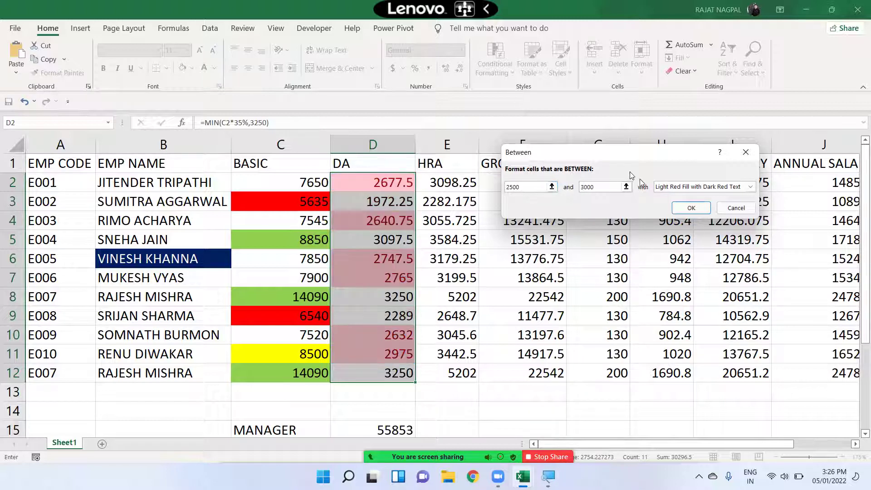
pyautogui.click(671, 188)
pyautogui.click(678, 243)
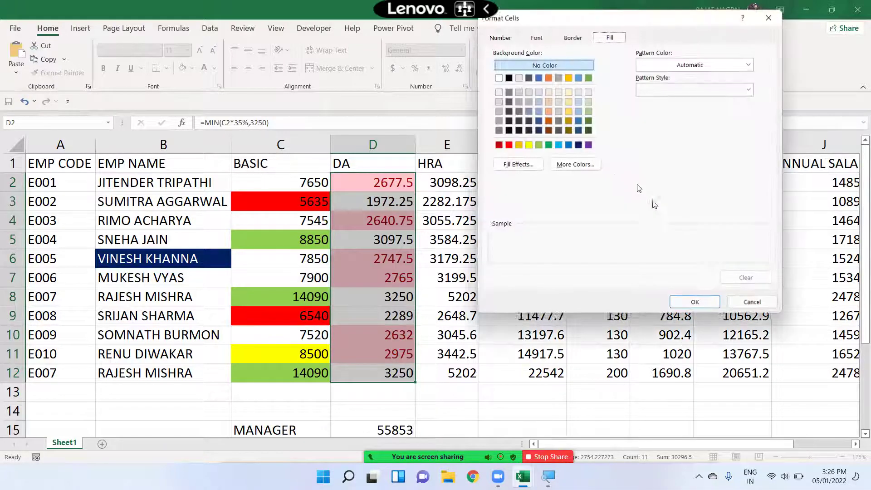
pyautogui.click(567, 145)
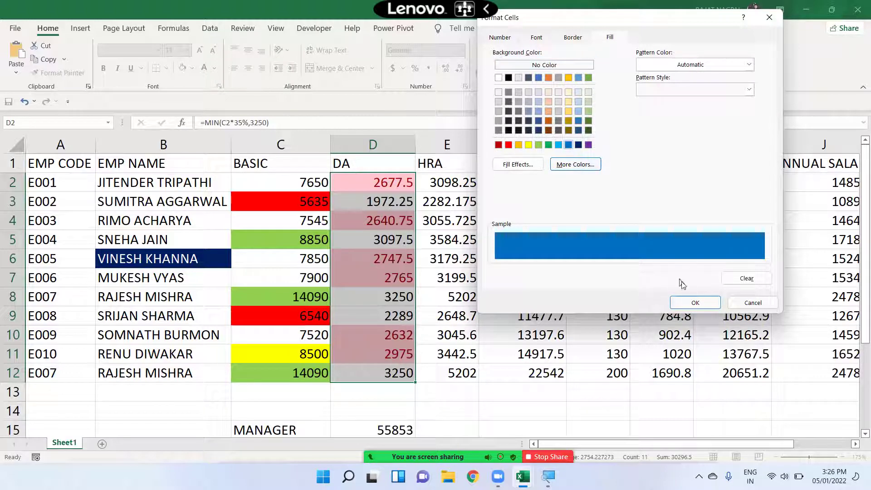
pyautogui.click(695, 302)
pyautogui.click(690, 208)
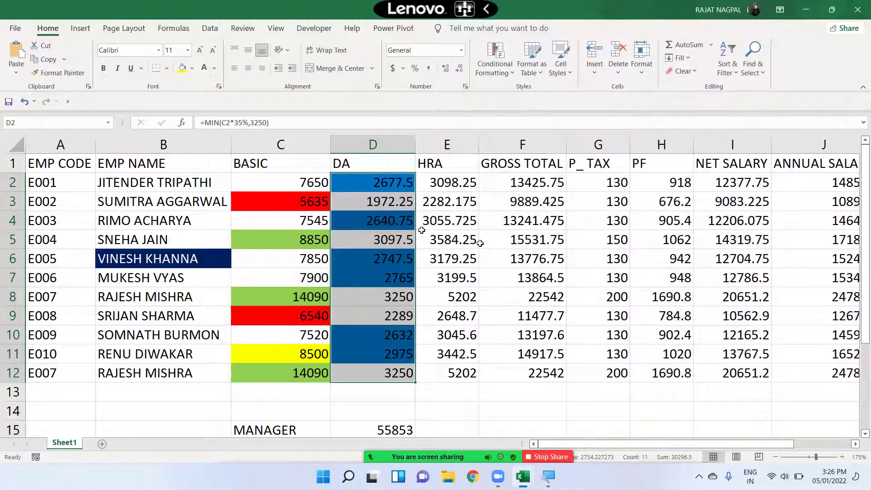
# - Deselect the DA range to review the blue fill on 2632 to 2975
pyautogui.click(422, 208)
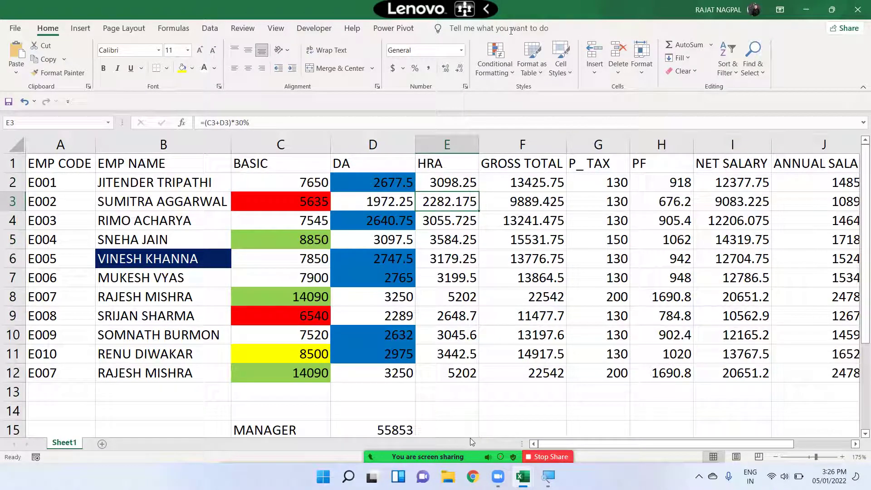
pyautogui.click(494, 63)
pyautogui.moveTo(524, 95)
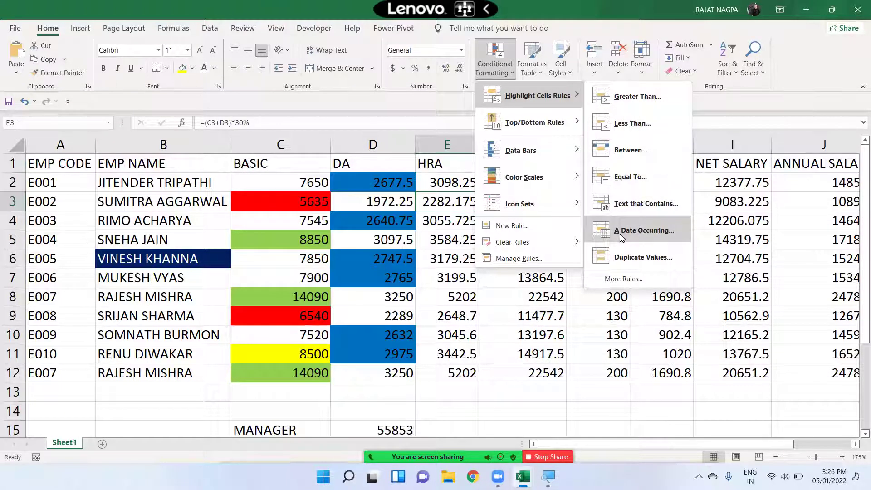
pyautogui.click(424, 202)
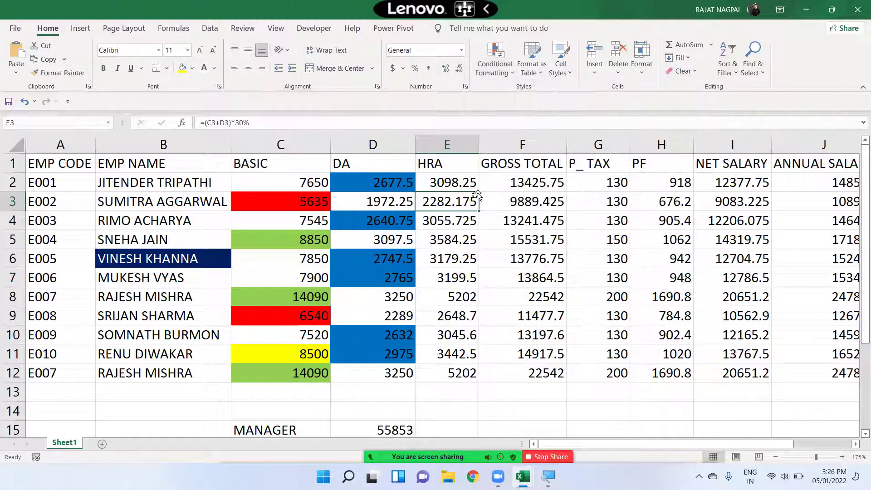
# - Enter 1-jan-22 in B23 and extend it as a daily series down to B31
pyautogui.moveTo(388, 182); pyautogui.dragTo(184, 375)
pyautogui.scroll(-3, 332, 324)
pyautogui.scroll(-4, 332, 324)
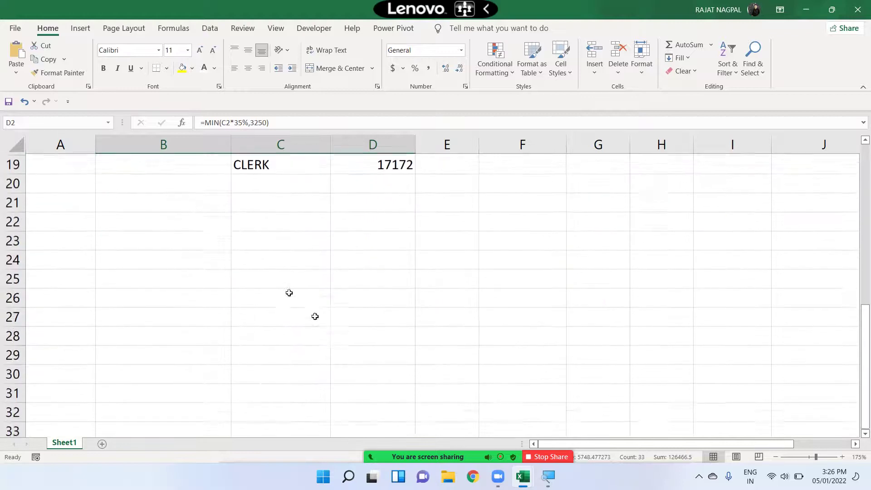
pyautogui.click(210, 187)
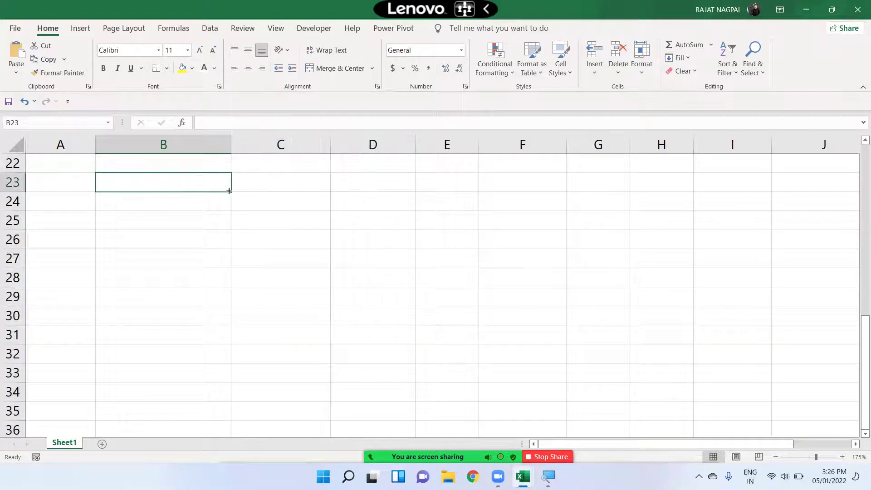
pyautogui.write('1-jan-22')
pyautogui.press('Return')
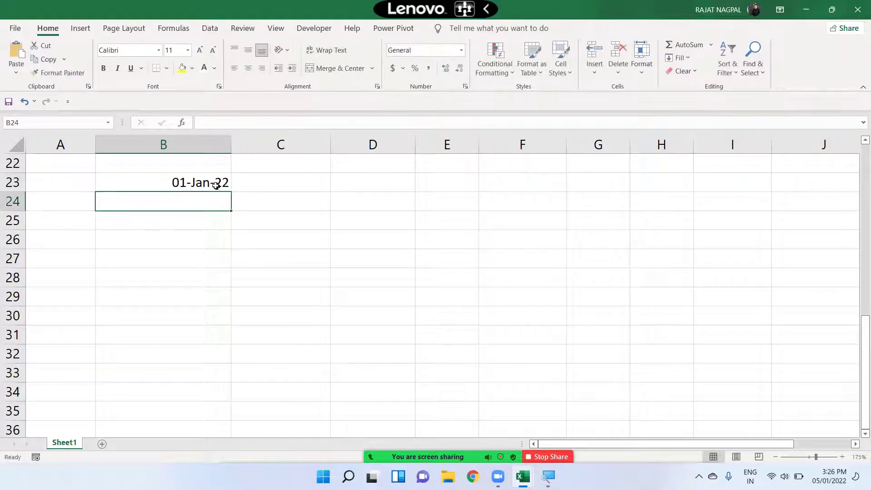
pyautogui.click(216, 185)
pyautogui.moveTo(231, 192); pyautogui.dragTo(217, 339)
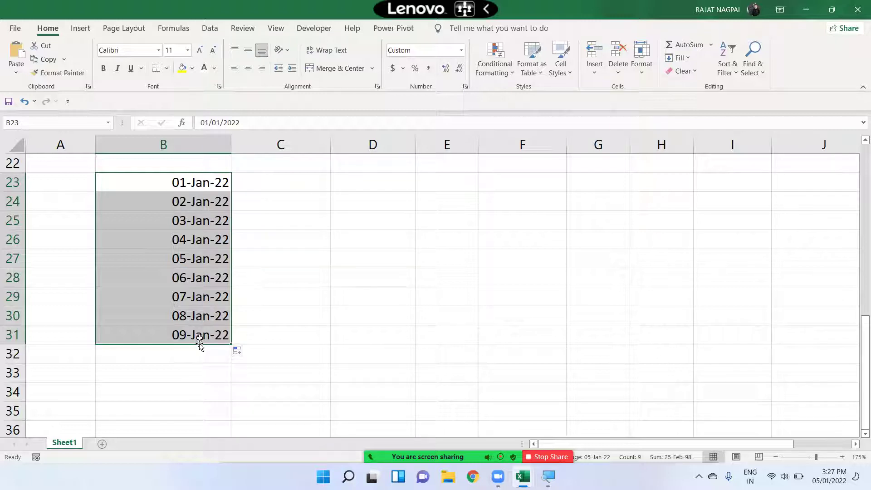
# - Add an A Date Occurring rule for This week with Yellow Fill with Dark Yellow Text
pyautogui.click(493, 74)
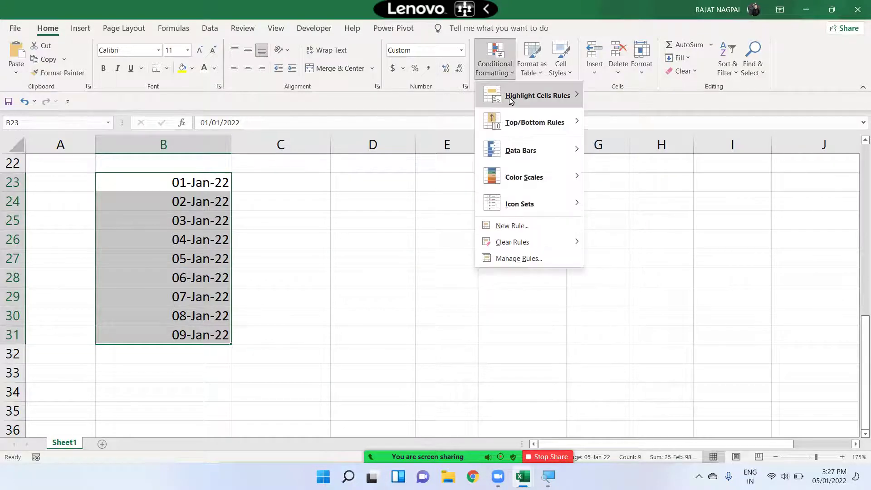
pyautogui.moveTo(572, 97)
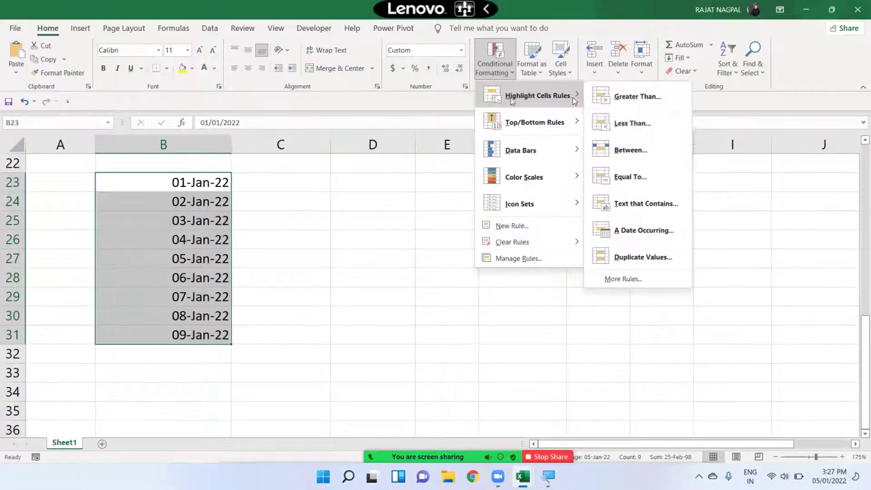
pyautogui.click(630, 231)
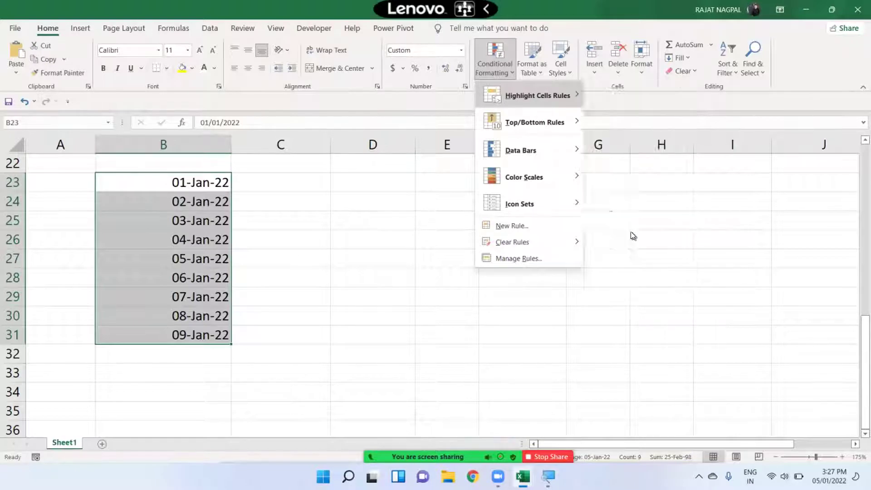
pyautogui.click(576, 174)
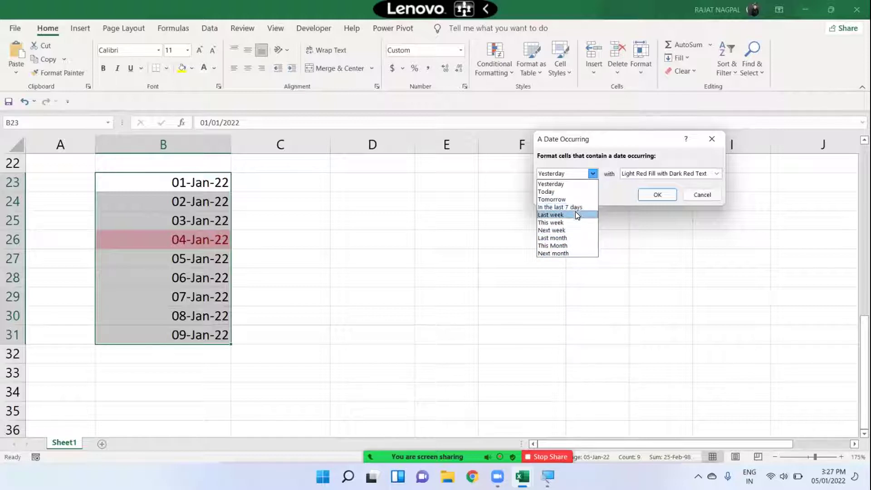
pyautogui.click(578, 222)
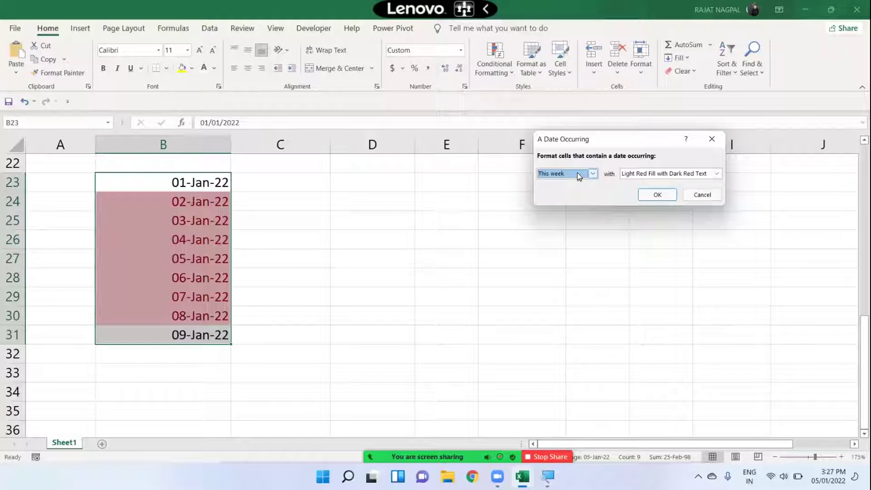
pyautogui.click(570, 172)
pyautogui.click(570, 173)
pyautogui.click(643, 174)
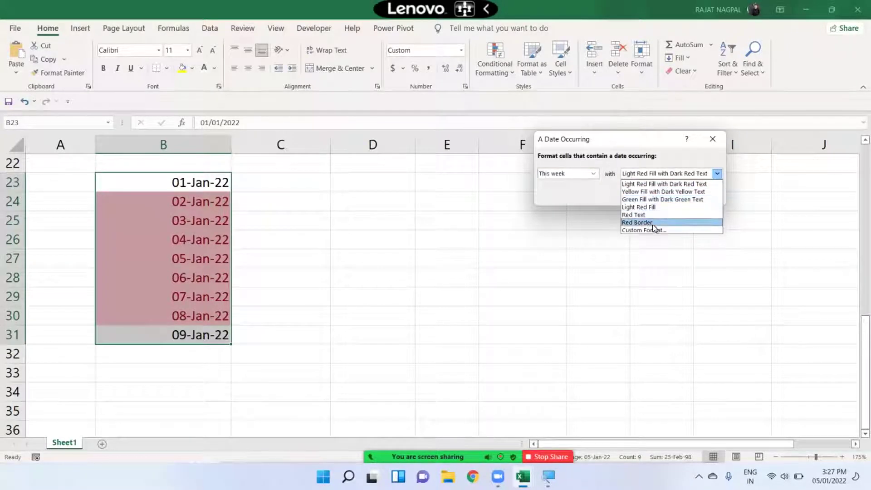
pyautogui.click(653, 191)
pyautogui.click(650, 193)
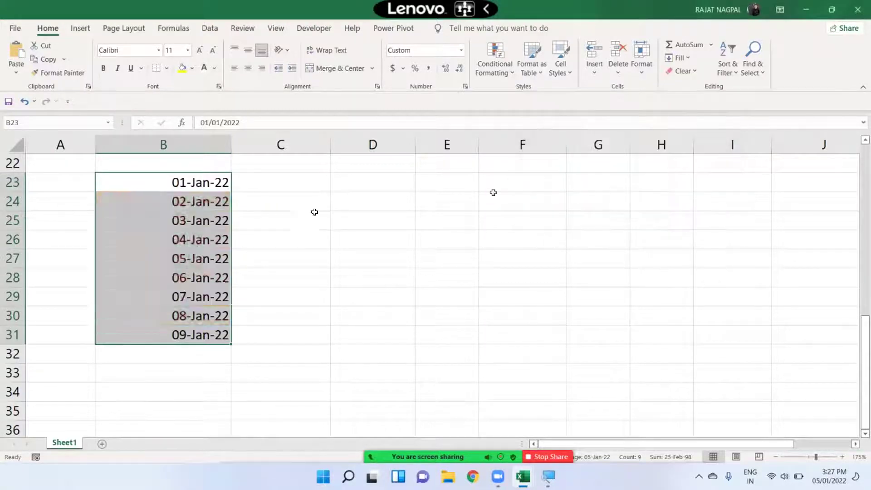
# - Deselect the dates to review the yellow highlight on 02-Jan-22 to 08-Jan-22
pyautogui.click(237, 254)
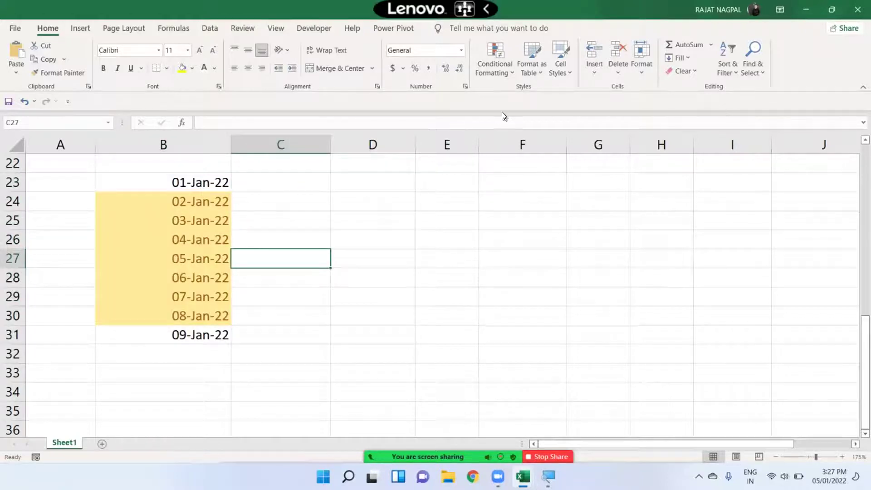
pyautogui.click(499, 72)
pyautogui.moveTo(510, 90)
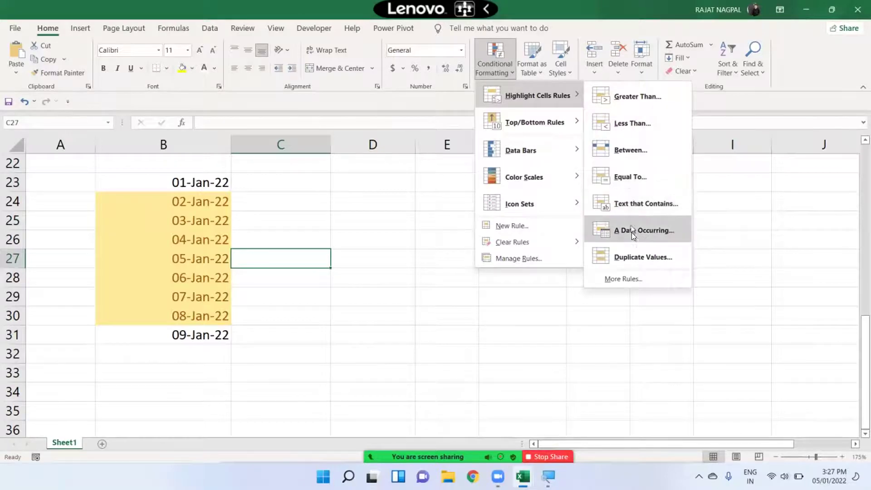
pyautogui.click(420, 251)
pyautogui.scroll(4, 420, 251)
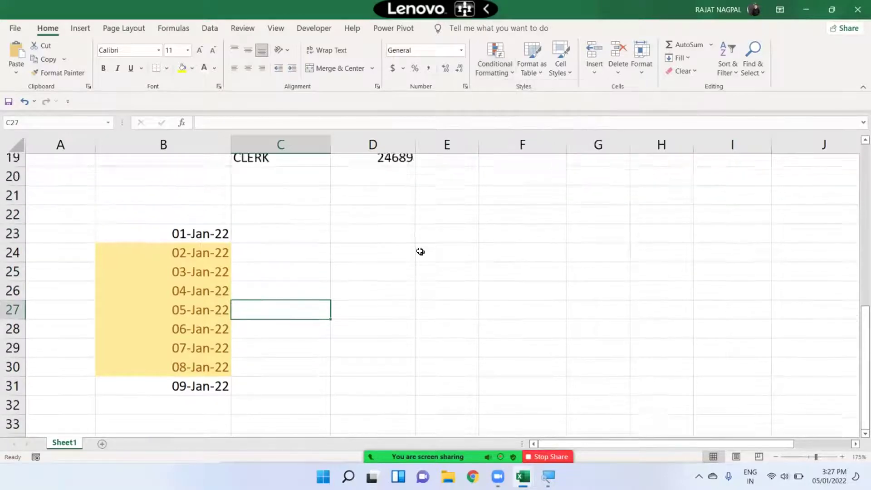
# - Scroll back up and select the salary figures in row 5
pyautogui.scroll(3, 420, 251)
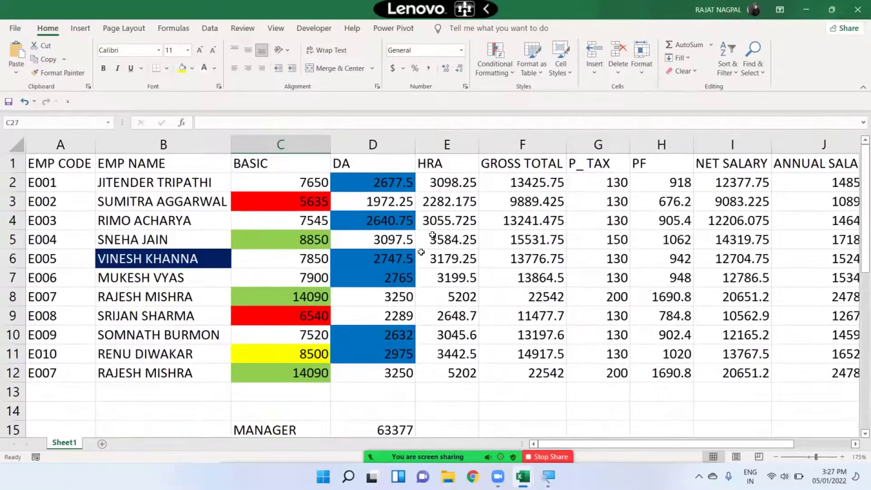
pyautogui.click(500, 75)
pyautogui.moveTo(526, 94)
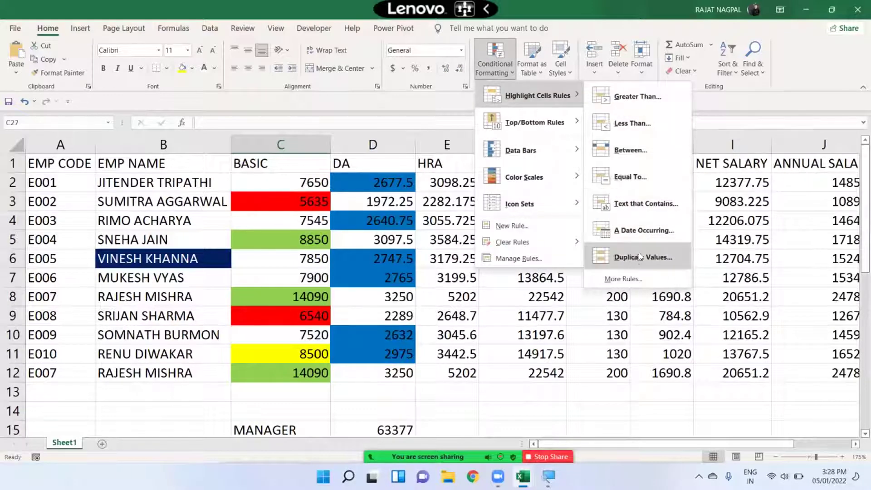
pyautogui.click(537, 310)
pyautogui.moveTo(498, 240); pyautogui.dragTo(793, 241)
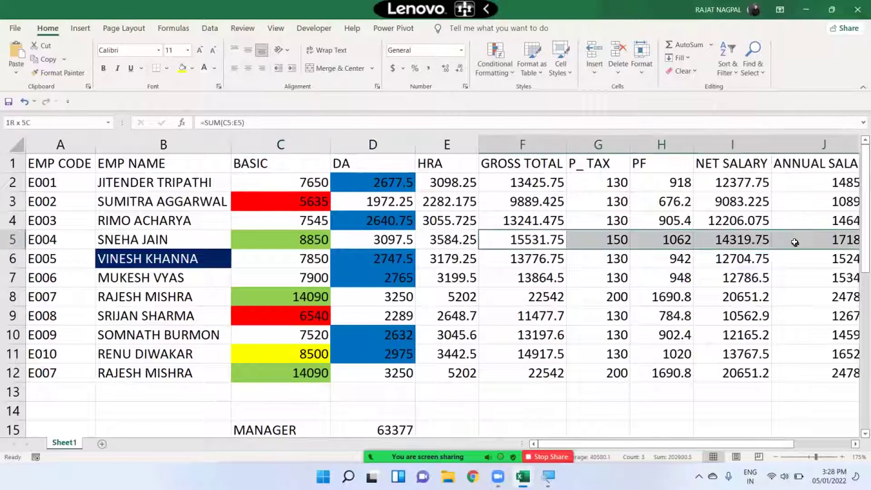
pyautogui.moveTo(754, 280); pyautogui.dragTo(703, 277)
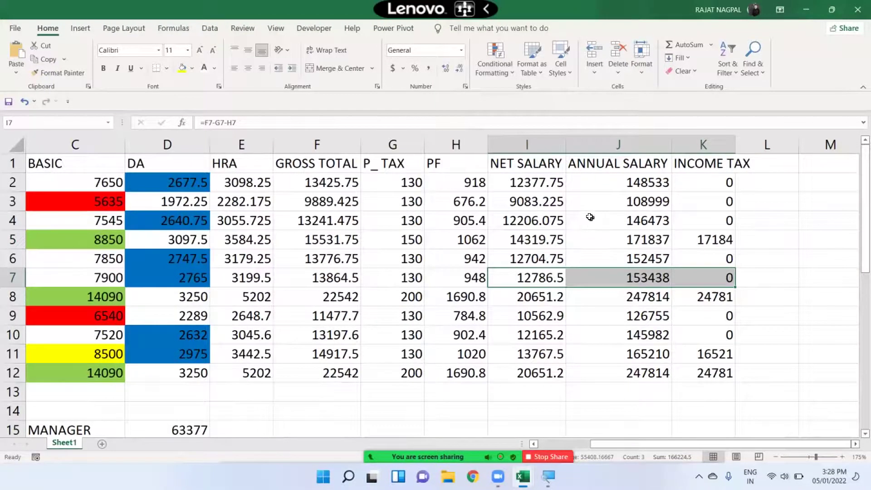
# - Copy J3's annual salary formula and paste it into J6
pyautogui.click(623, 201)
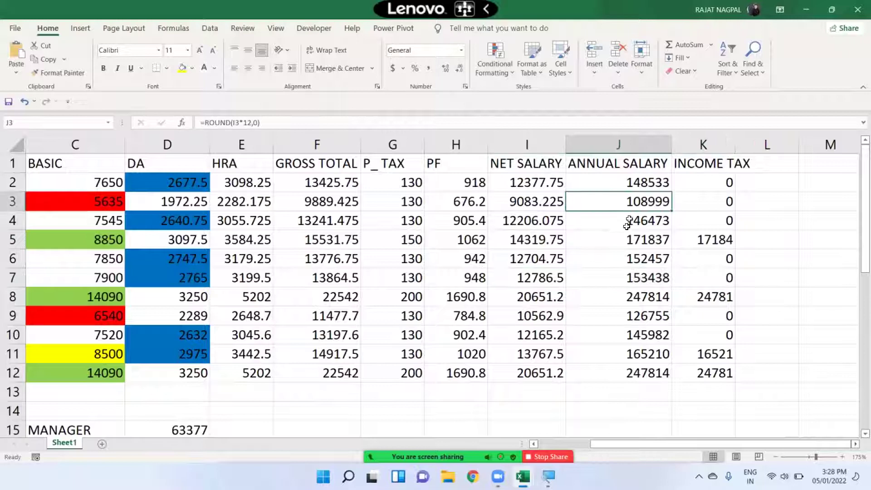
pyautogui.hotkey('ctrl', 'c')
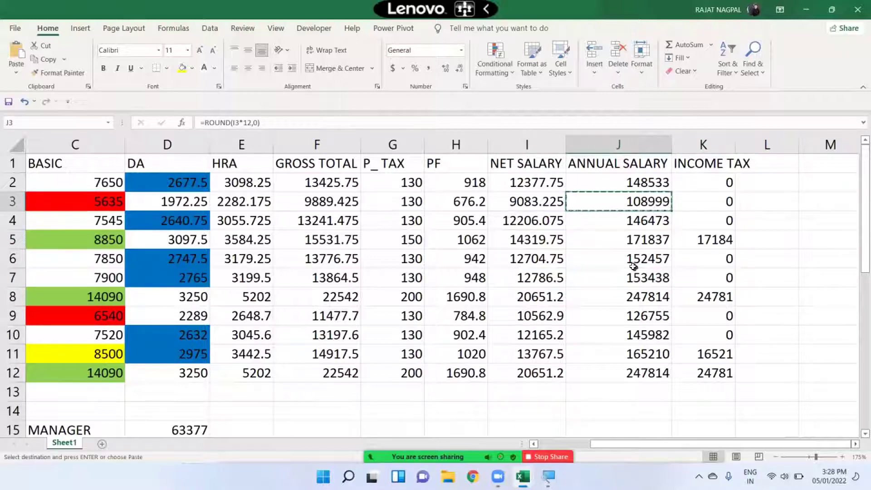
pyautogui.click(635, 261)
pyautogui.press('Return')
pyautogui.click(650, 201)
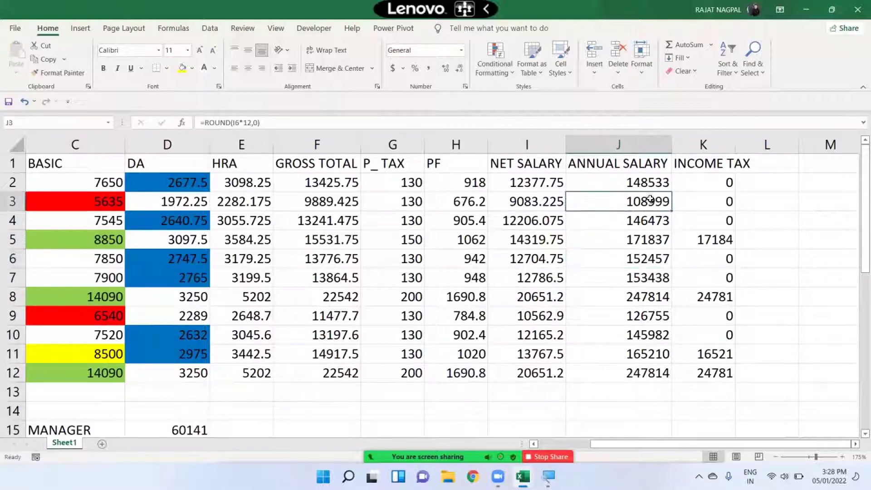
pyautogui.hotkey('ctrl', 'c')
pyautogui.press('Escape')
pyautogui.hotkey('ctrl', 'c')
pyautogui.press('Down')
pyautogui.press('Down')
pyautogui.press('Down')
pyautogui.hotkey('ctrl', 'v')
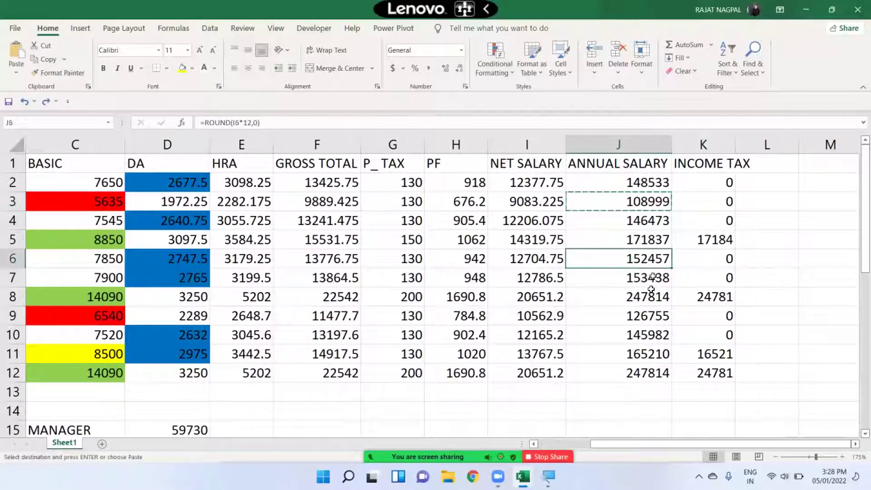
pyautogui.press('Escape')
# - Inspect the annual salary, income tax and net salary formulas in J2, J3, J5, K3 and I3
pyautogui.click(626, 205)
pyautogui.click(626, 186)
pyautogui.click(634, 241)
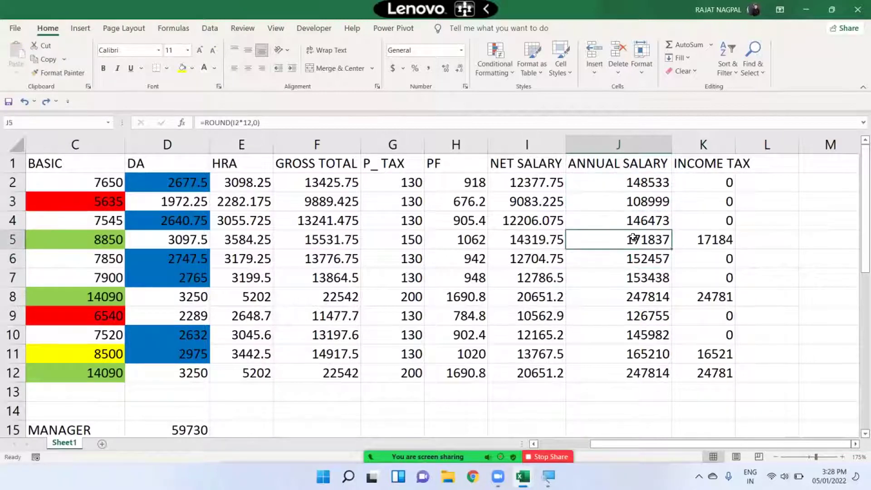
pyautogui.click(690, 201)
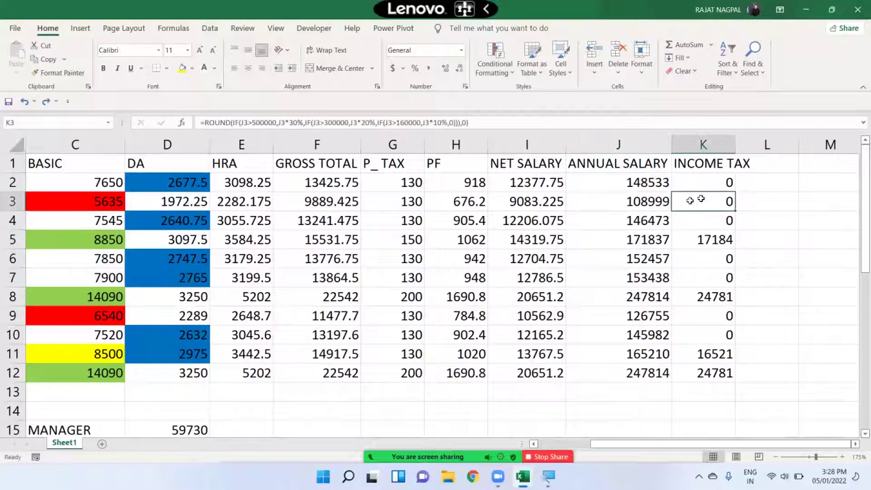
pyautogui.click(508, 202)
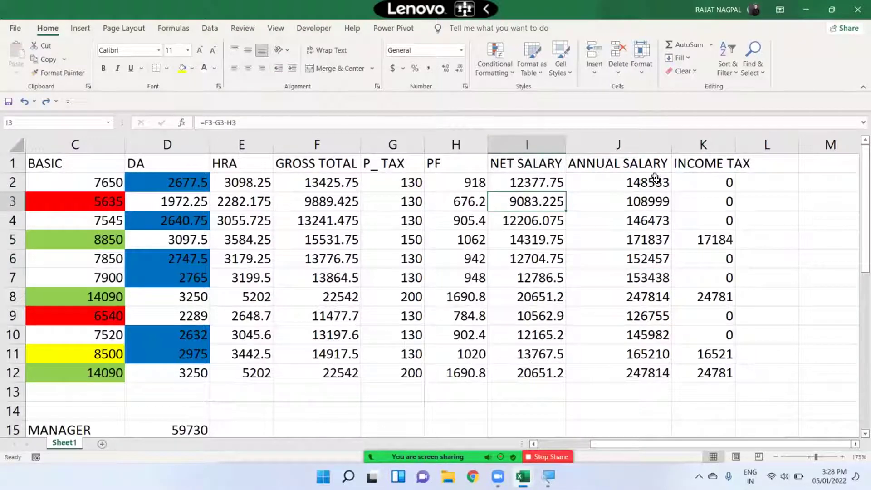
# - Paste J3's 108999 into J7 as a plain value, then select J2:J12
pyautogui.click(658, 201)
pyautogui.hotkey('ctrl', 'c')
pyautogui.click(646, 277)
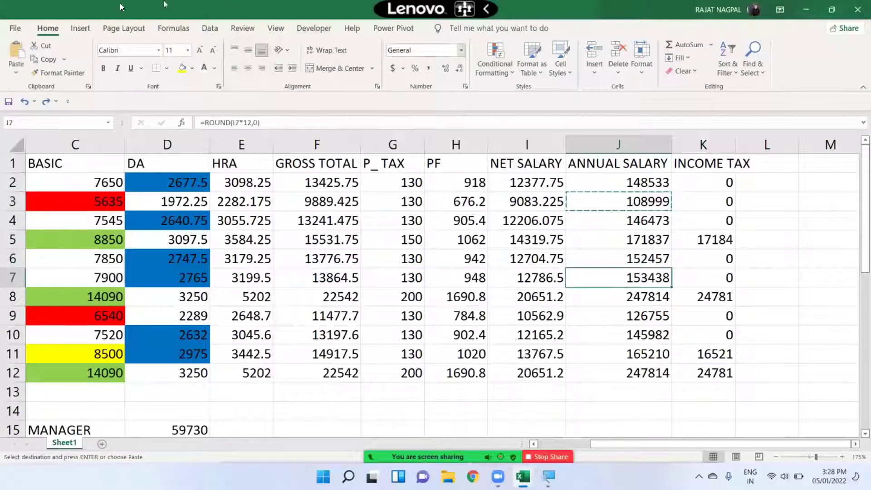
pyautogui.click(24, 74)
pyautogui.click(14, 160)
pyautogui.press('Escape')
pyautogui.moveTo(603, 184); pyautogui.dragTo(606, 368)
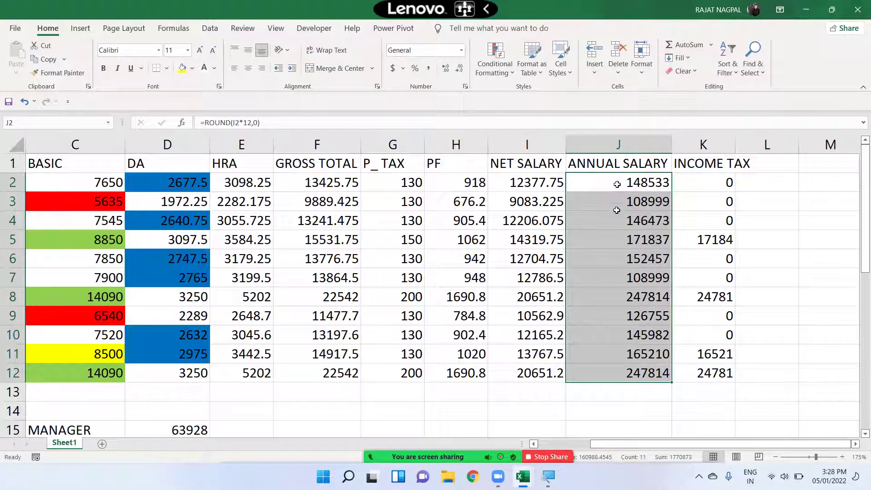
# - Start a Duplicate Values rule on the annual salaries, keeping it set to Duplicate
pyautogui.click(501, 75)
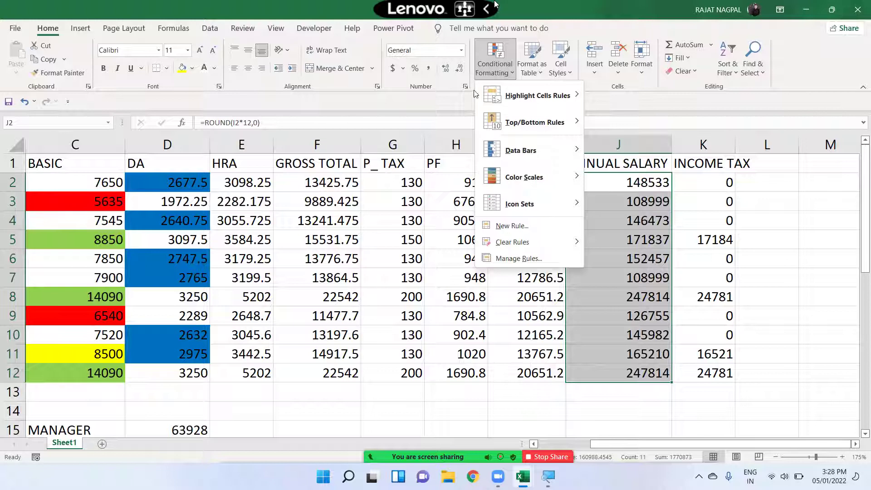
pyautogui.moveTo(532, 97)
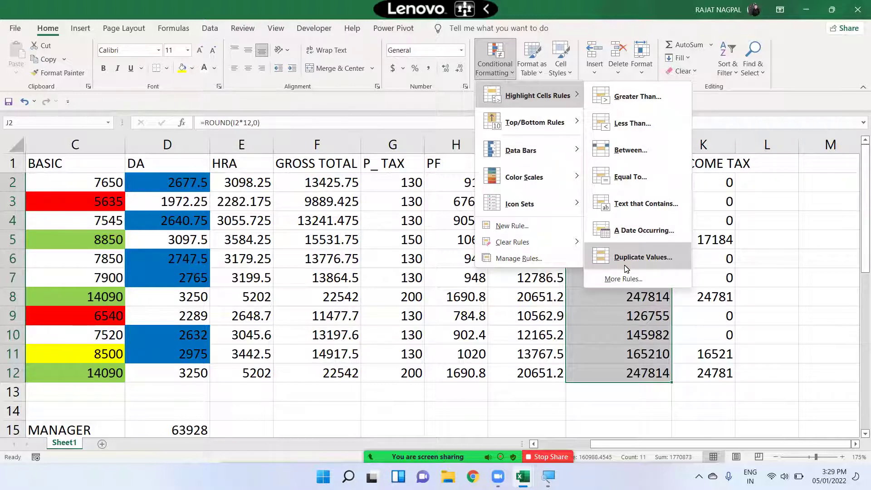
pyautogui.click(634, 259)
pyautogui.moveTo(596, 139); pyautogui.dragTo(344, 120)
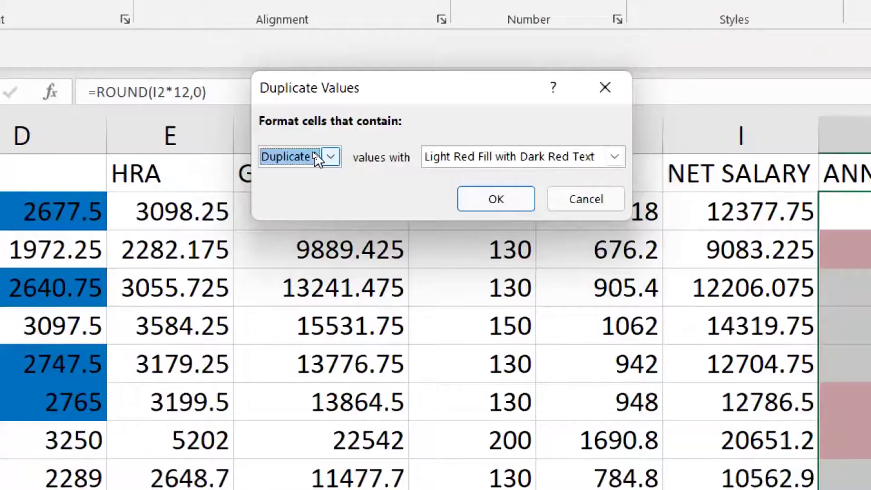
pyautogui.click(314, 154)
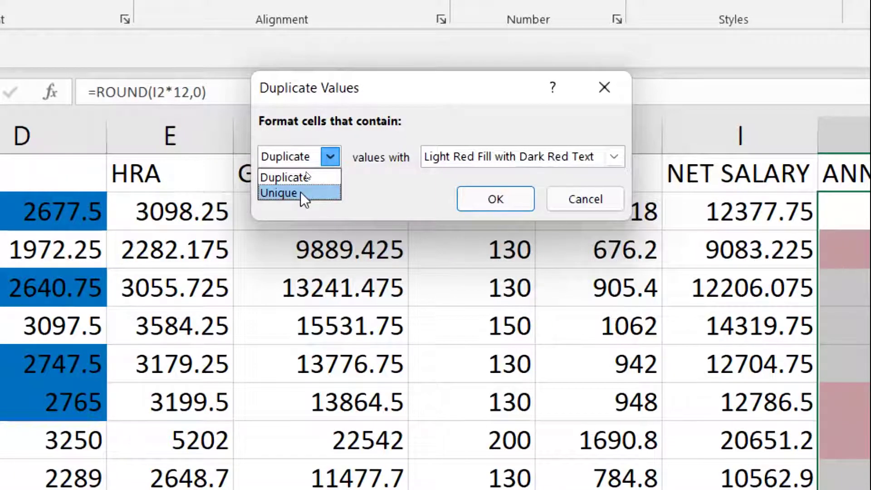
pyautogui.click(308, 176)
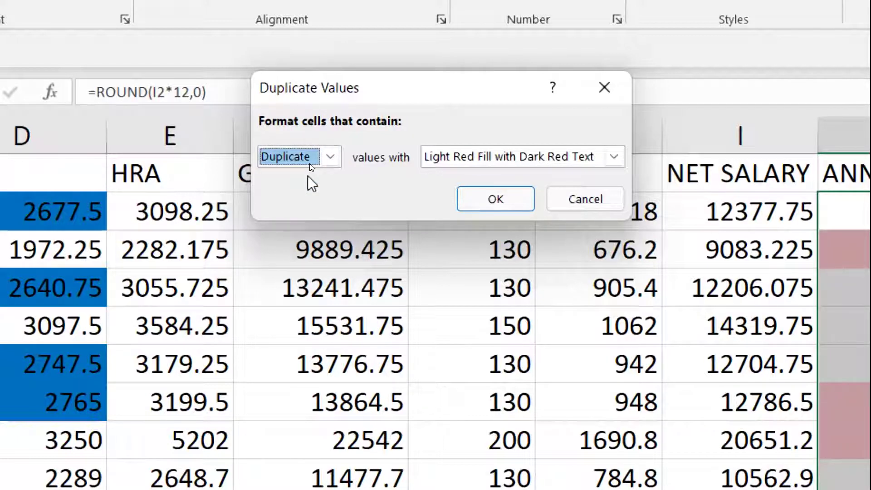
# - Give the duplicate-values rule a custom gold fill and apply it
pyautogui.click(507, 159)
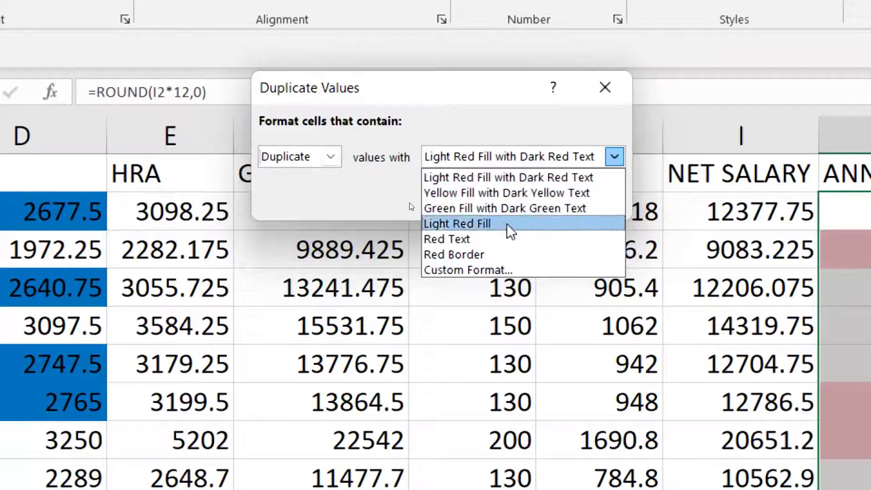
pyautogui.click(479, 271)
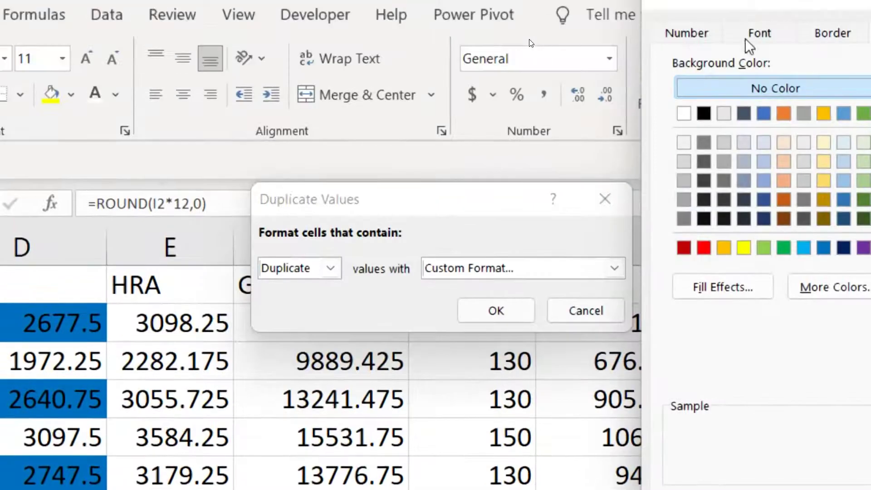
pyautogui.click(749, 46)
pyautogui.moveTo(747, 7); pyautogui.dragTo(165, 45)
pyautogui.click(329, 68)
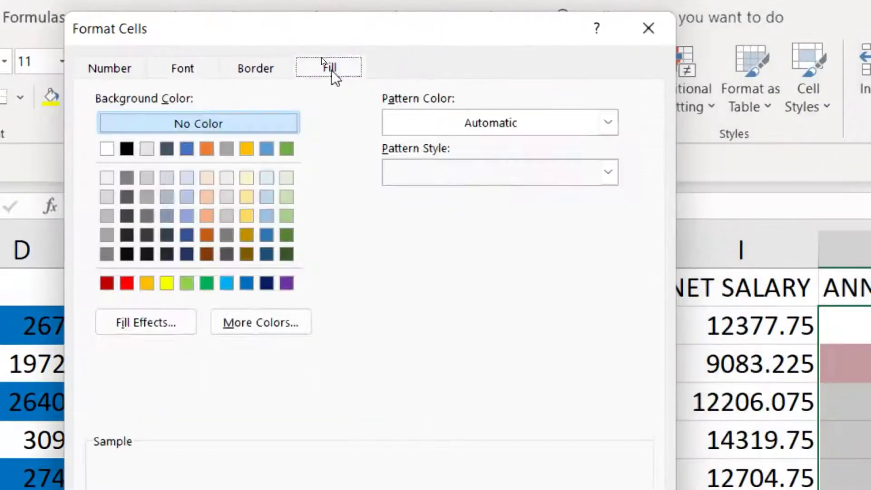
pyautogui.click(147, 284)
pyautogui.click(166, 284)
pyautogui.click(147, 284)
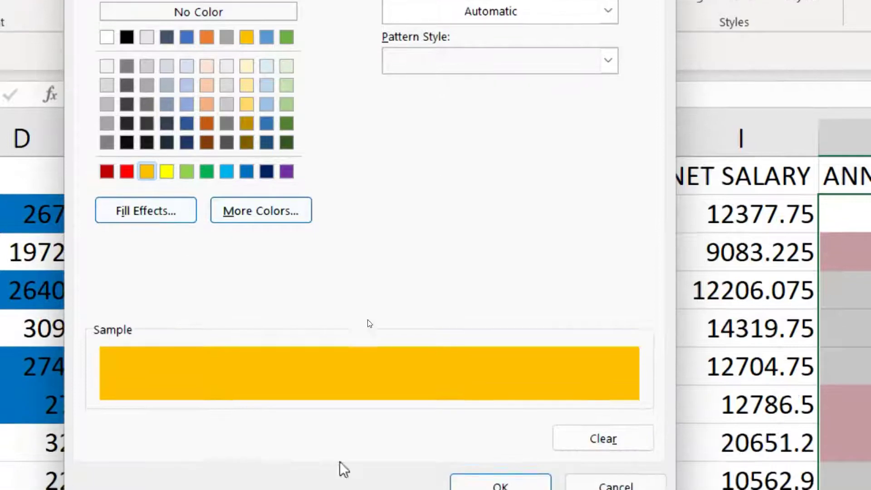
pyautogui.click(522, 418)
pyautogui.click(509, 143)
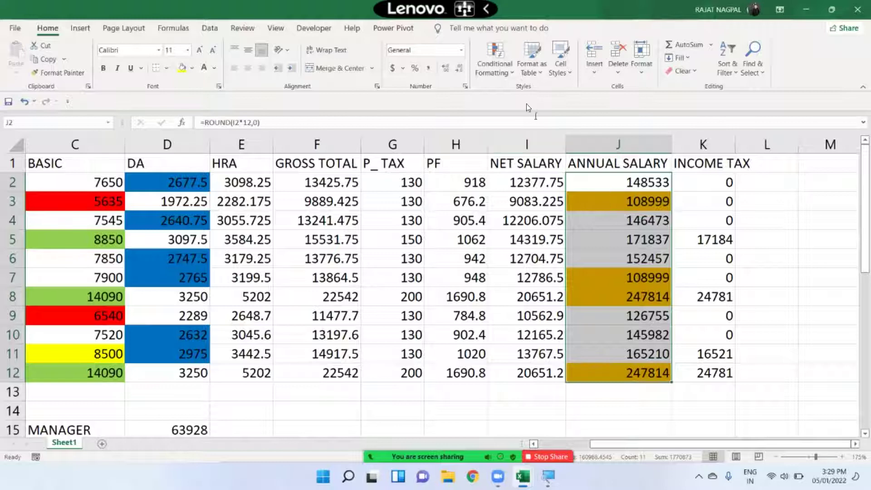
pyautogui.click(502, 70)
pyautogui.moveTo(508, 96)
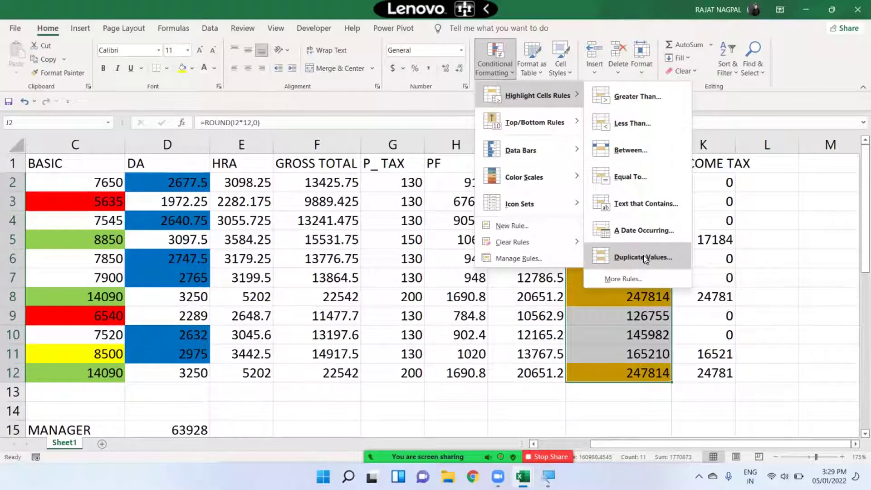
pyautogui.moveTo(551, 111)
pyautogui.moveTo(576, 97)
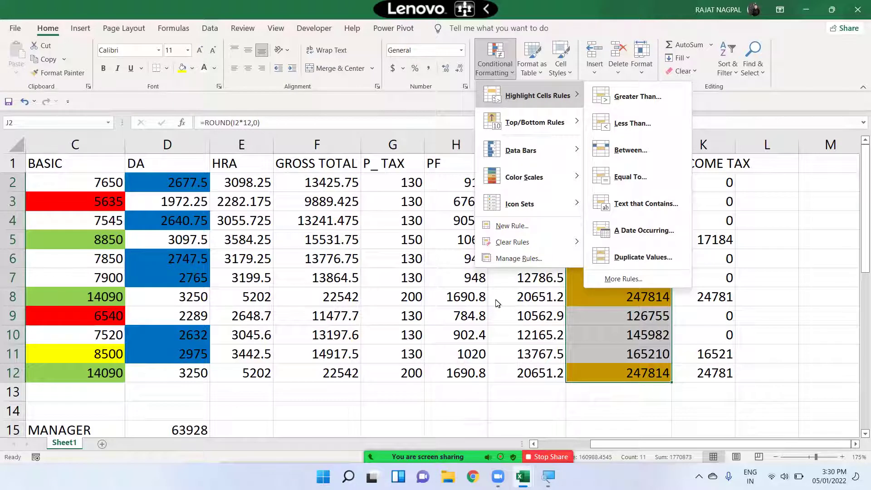
pyautogui.click(411, 294)
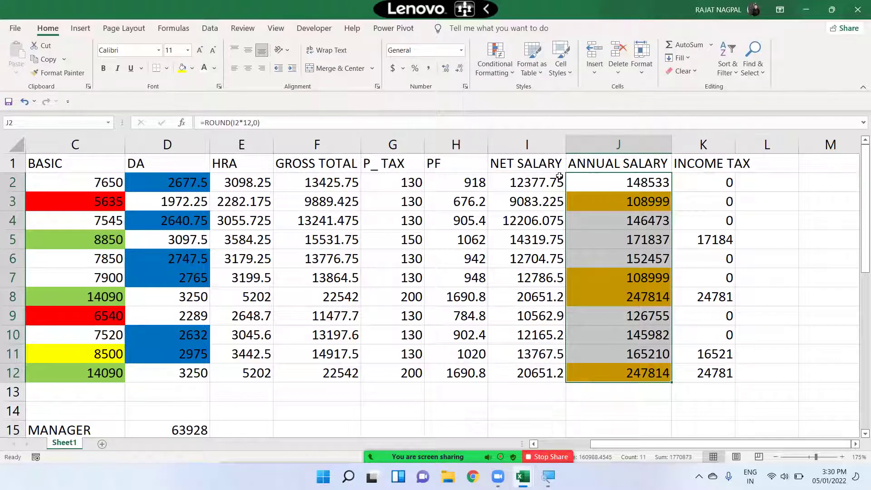
pyautogui.click(495, 63)
pyautogui.moveTo(538, 96)
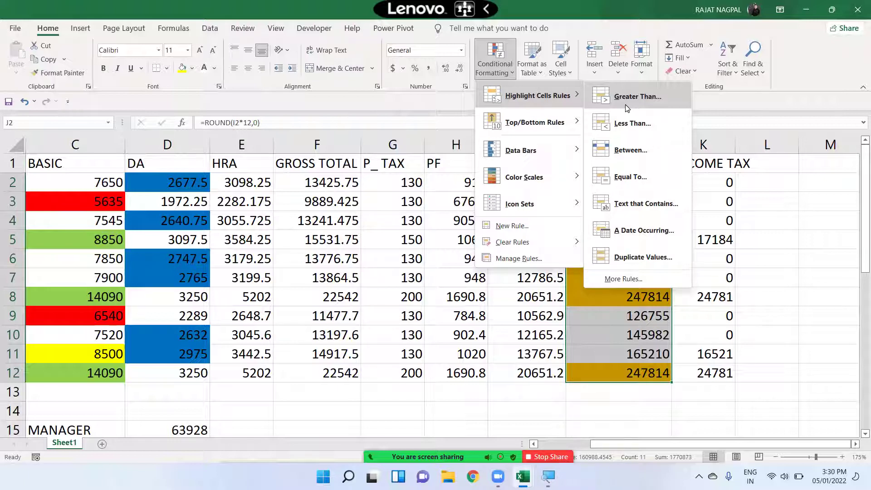
pyautogui.click(70, 220)
pyautogui.moveTo(84, 184); pyautogui.dragTo(98, 373)
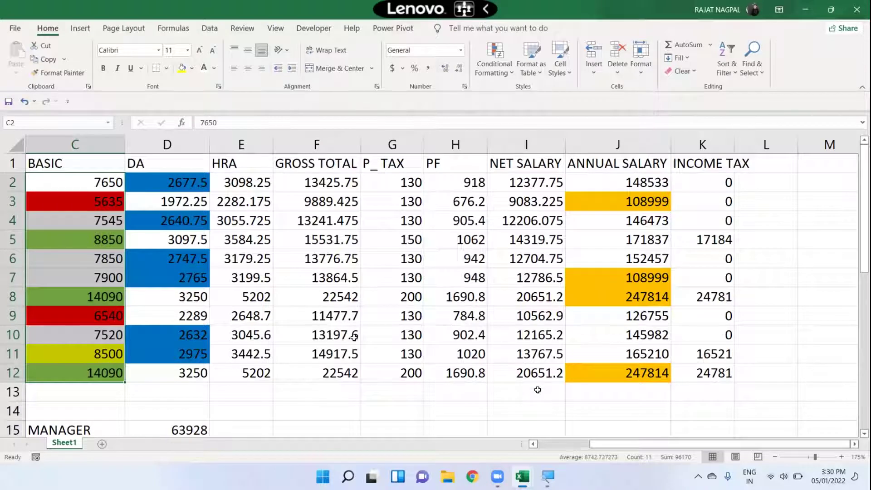
# - Close the meeting notice, start a More Rules Cell Value rule, and list its comparison operators
pyautogui.click(534, 444)
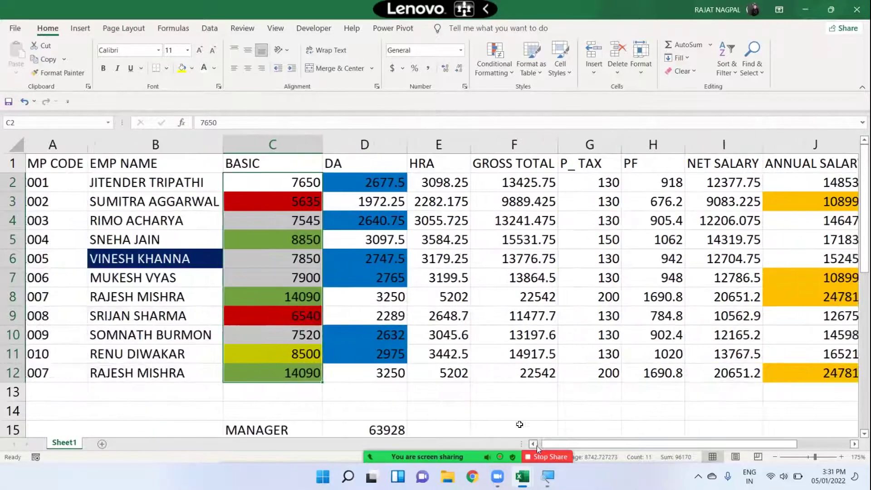
pyautogui.click(491, 70)
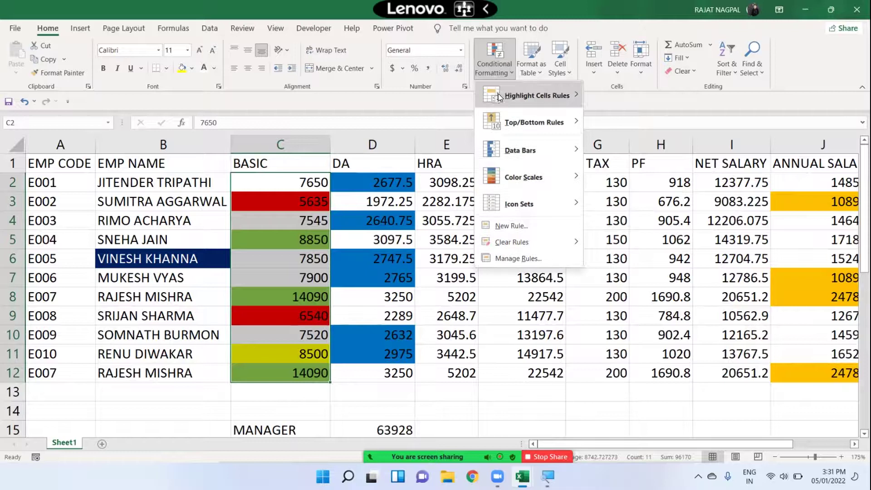
pyautogui.moveTo(499, 94)
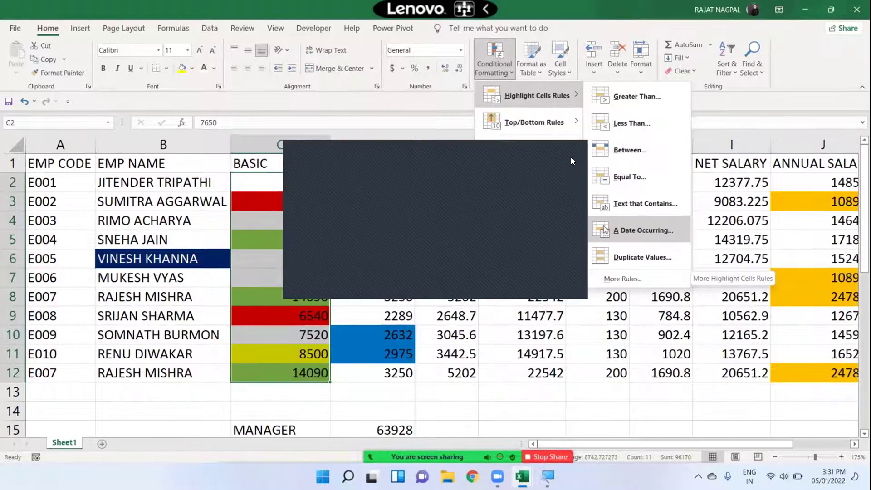
pyautogui.click(572, 157)
pyautogui.click(571, 157)
pyautogui.click(495, 59)
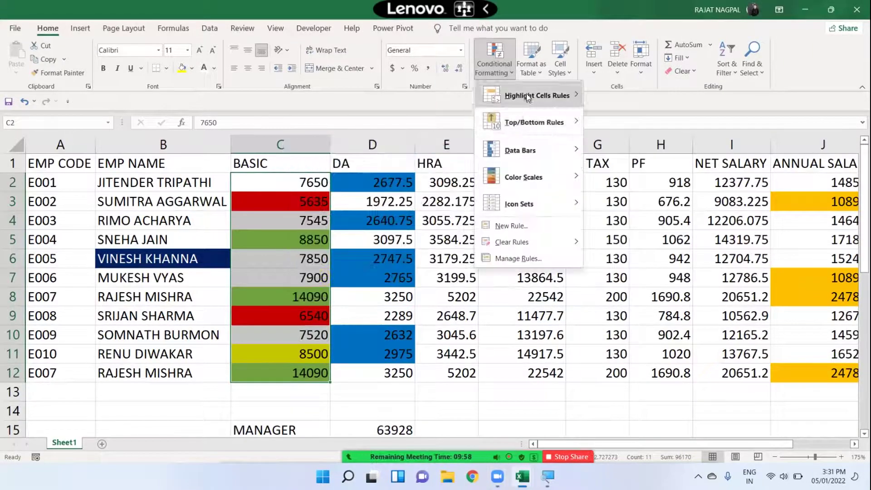
pyautogui.click(641, 277)
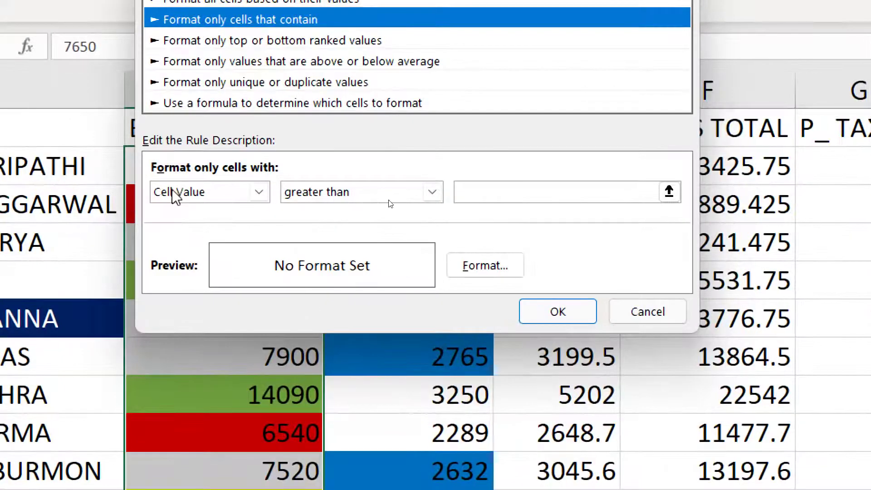
pyautogui.click(432, 193)
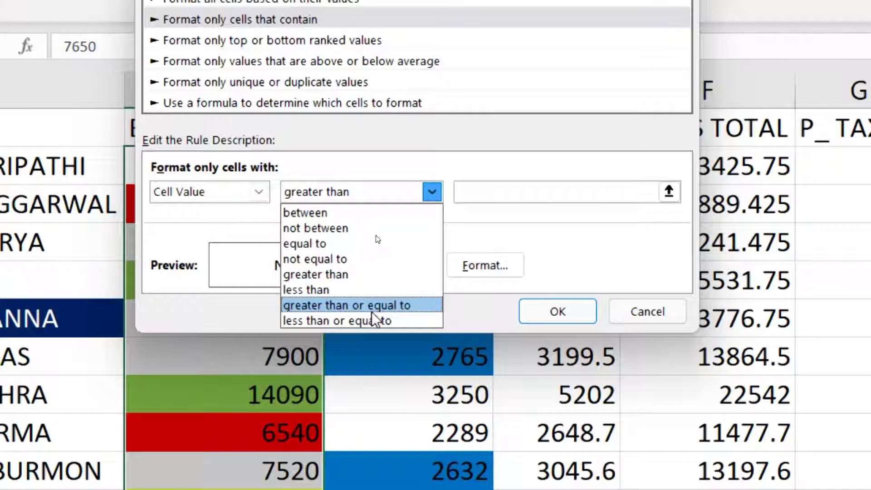
# - Set the rule to Cell Value greater than or equal to 8500 with light blue fill, then check 8850 and 8500
pyautogui.click(373, 312)
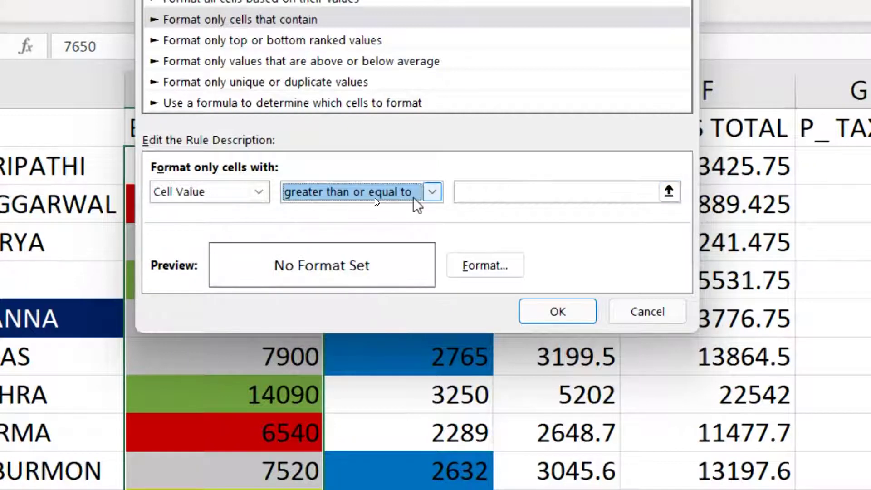
pyautogui.click(521, 190)
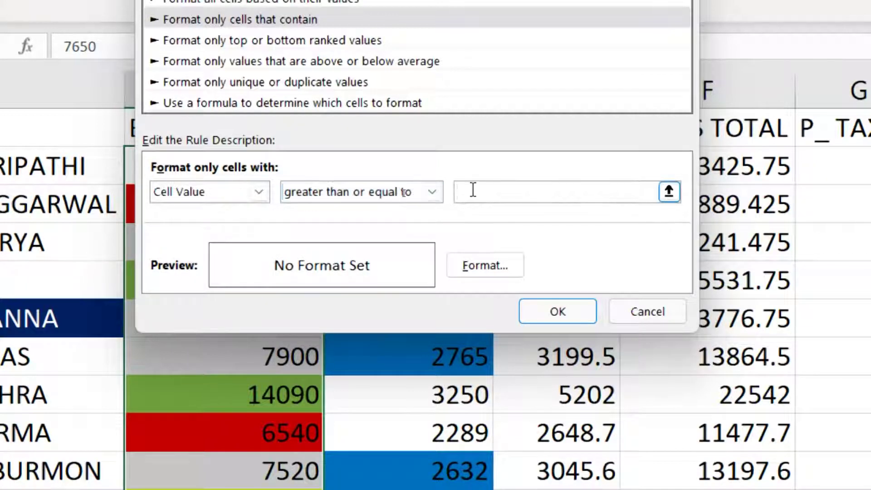
pyautogui.write('8500')
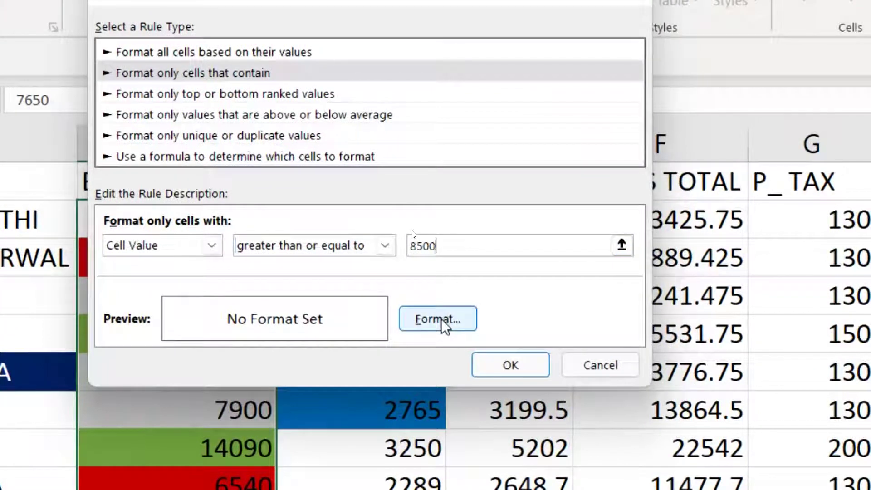
pyautogui.click(445, 326)
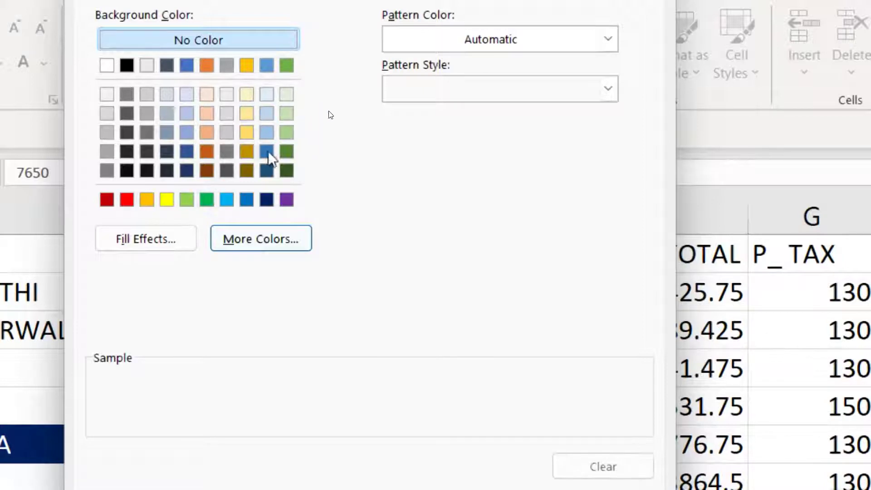
pyautogui.click(227, 200)
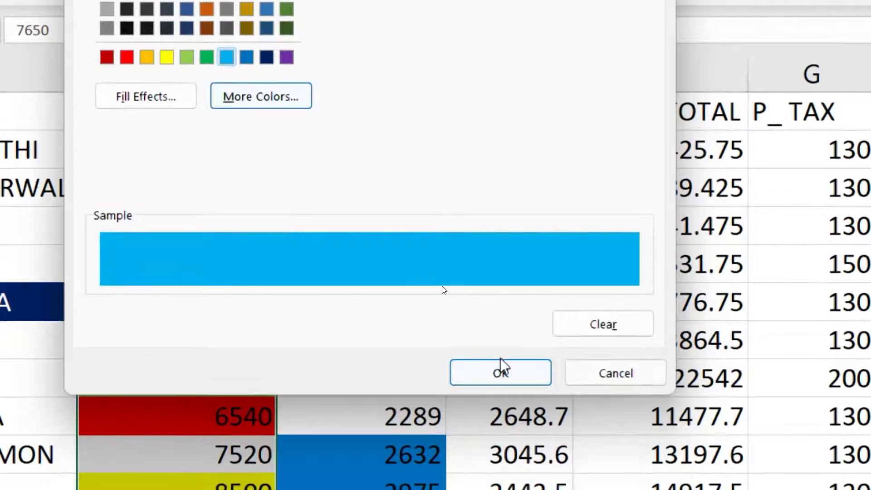
pyautogui.click(500, 373)
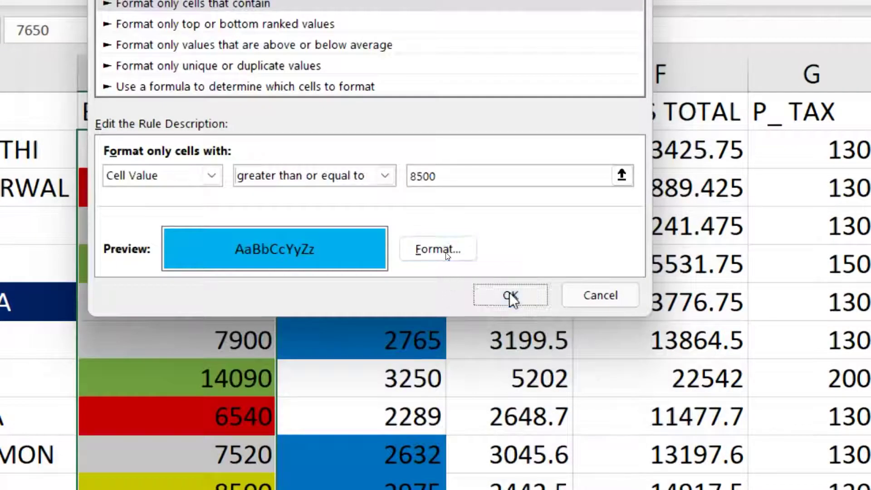
pyautogui.click(509, 295)
pyautogui.click(187, 263)
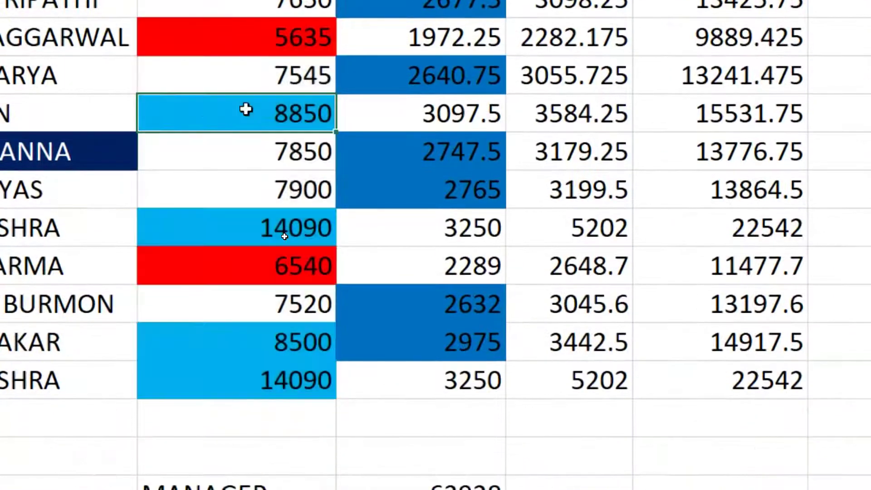
pyautogui.click(264, 345)
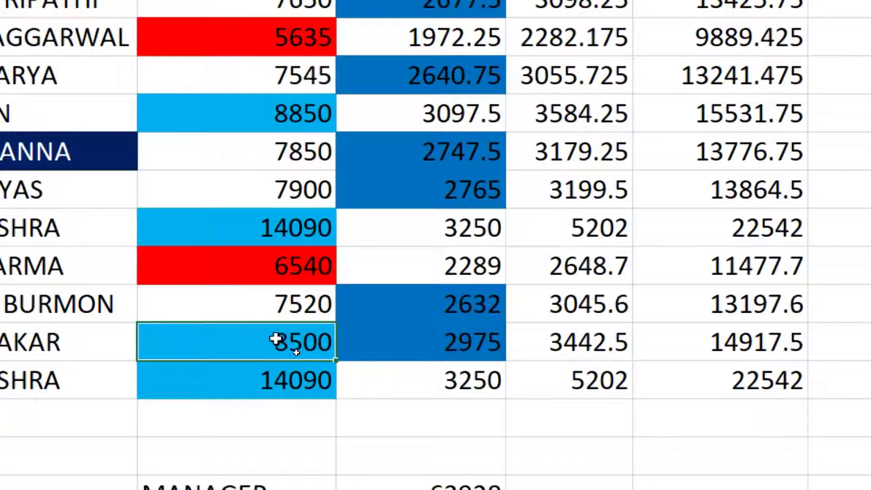
pyautogui.click(277, 114)
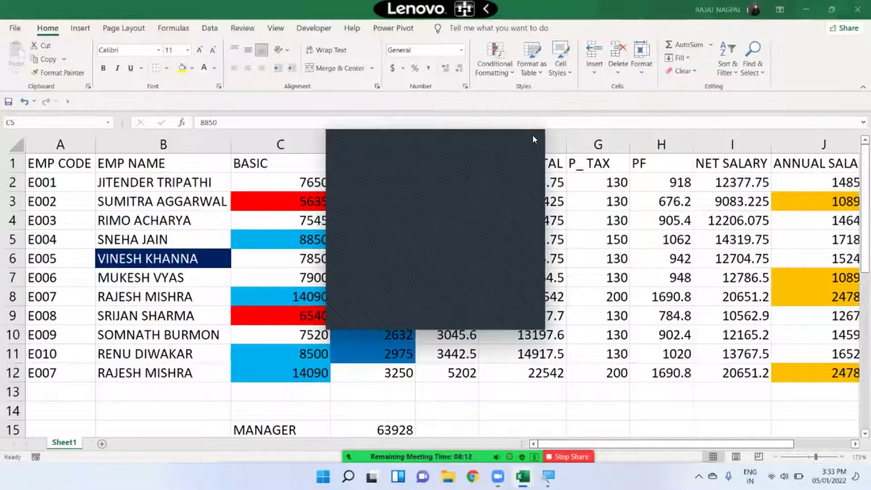
pyautogui.click(498, 71)
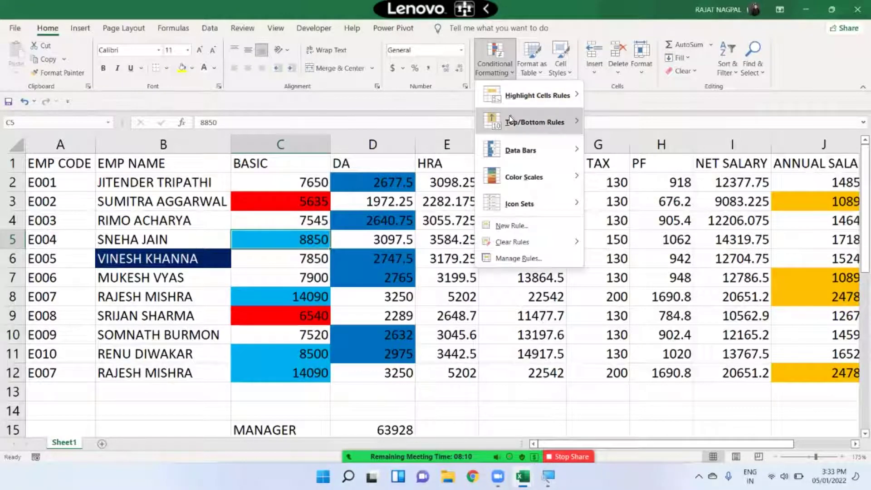
pyautogui.moveTo(511, 120)
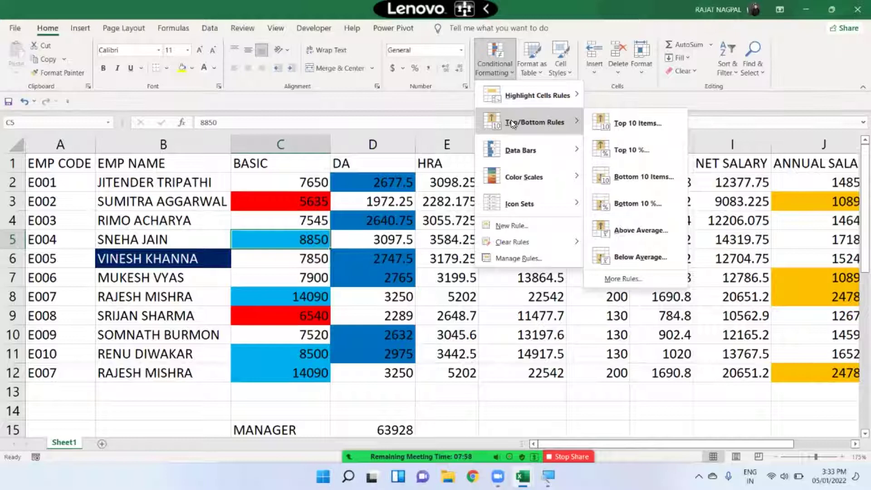
pyautogui.press('super')
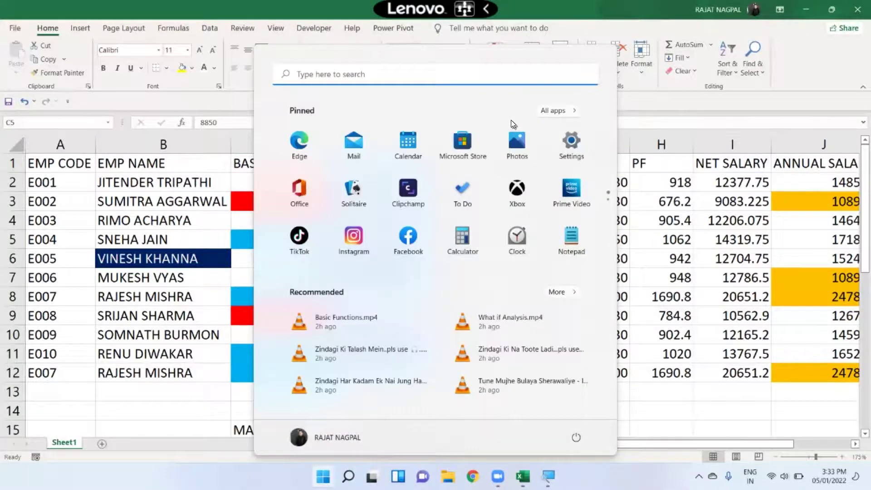
pyautogui.press('super')
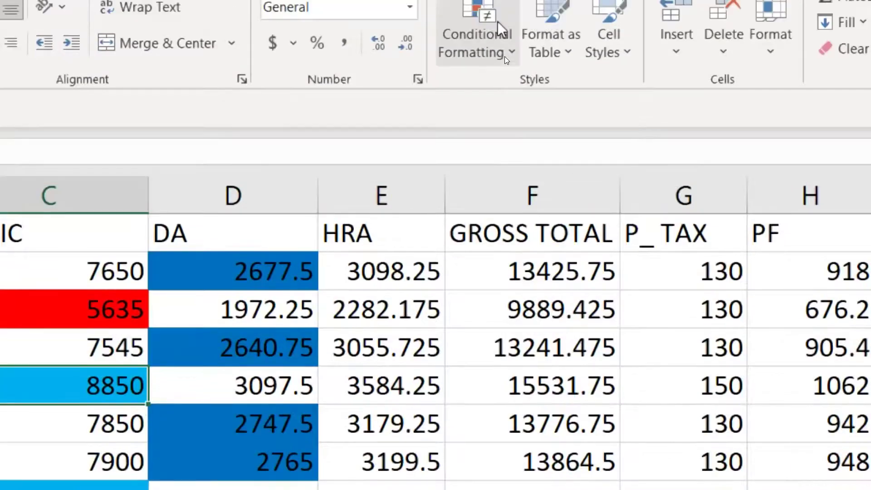
# - Select HRA column E1:E12, check its formula and number format, and show the Top/Bottom Rules
pyautogui.click(356, 301)
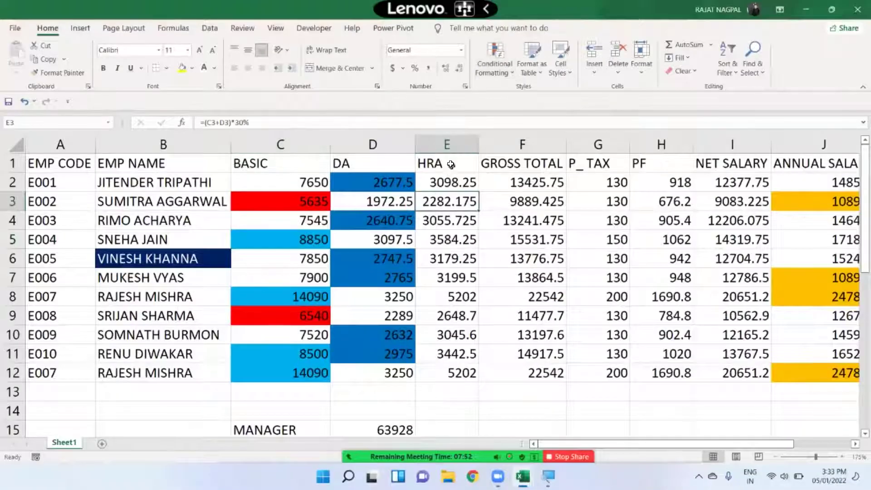
pyautogui.moveTo(451, 164); pyautogui.dragTo(454, 374)
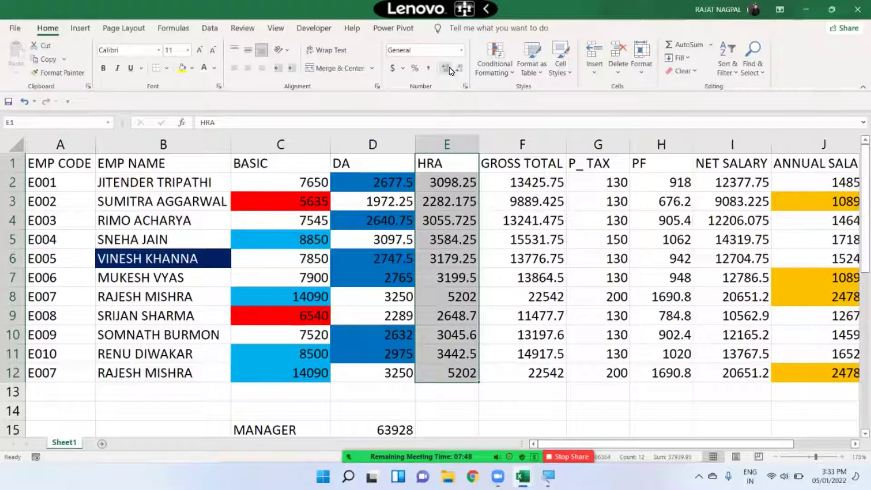
pyautogui.click(449, 179)
pyautogui.moveTo(455, 169); pyautogui.dragTo(456, 375)
pyautogui.click(462, 50)
pyautogui.click(448, 70)
pyautogui.click(494, 61)
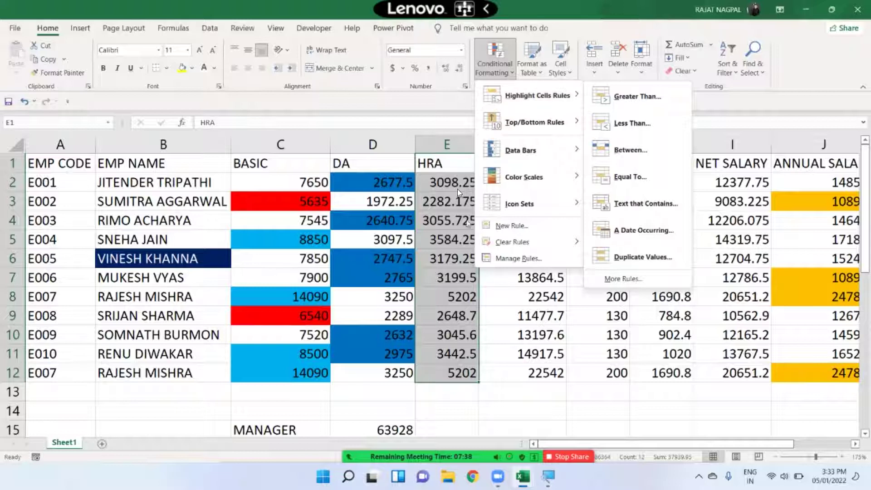
pyautogui.moveTo(529, 129)
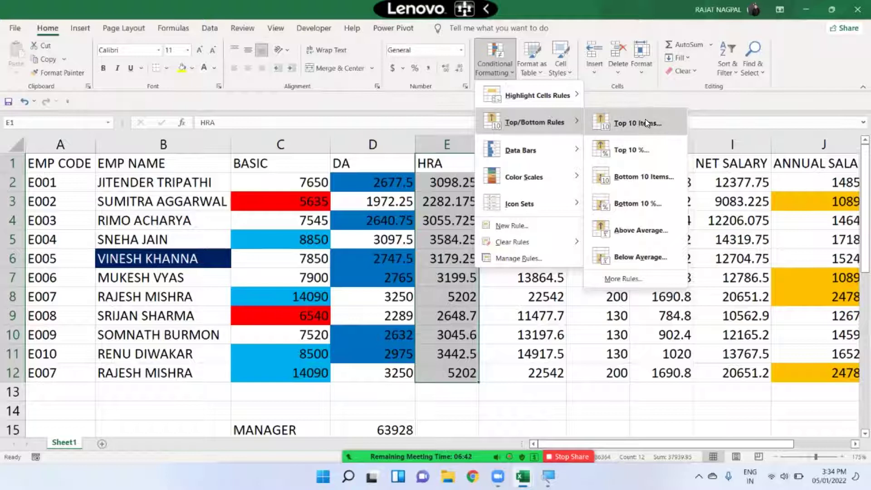
# - Add a Top 3 Items rule to HRA with Light Red Fill with Dark Red Text
pyautogui.click(645, 122)
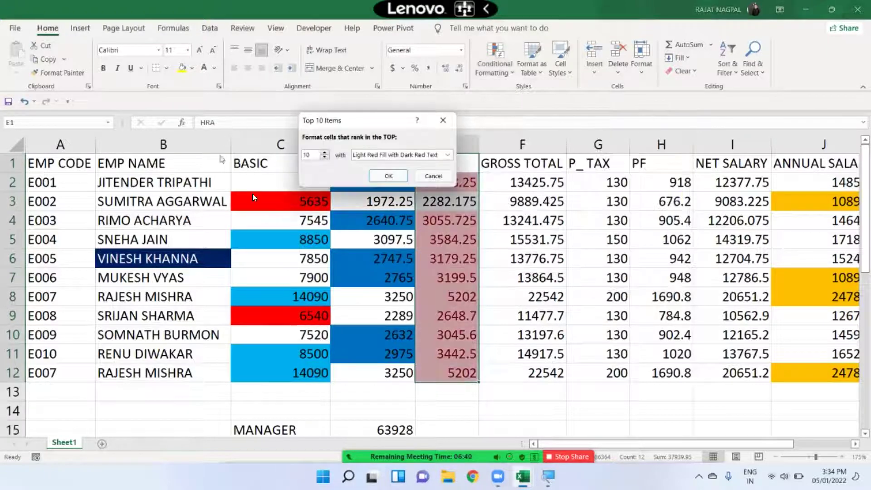
pyautogui.click(324, 157)
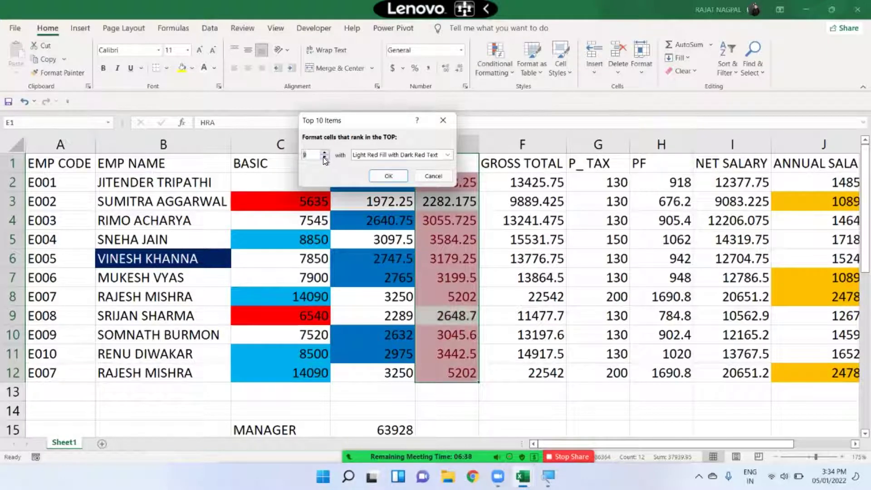
pyautogui.doubleClick(313, 155)
pyautogui.write('3')
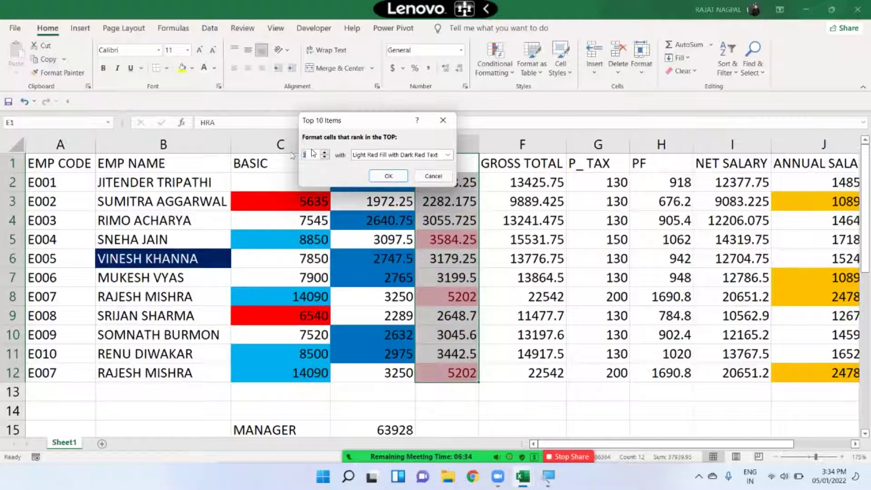
pyautogui.click(389, 176)
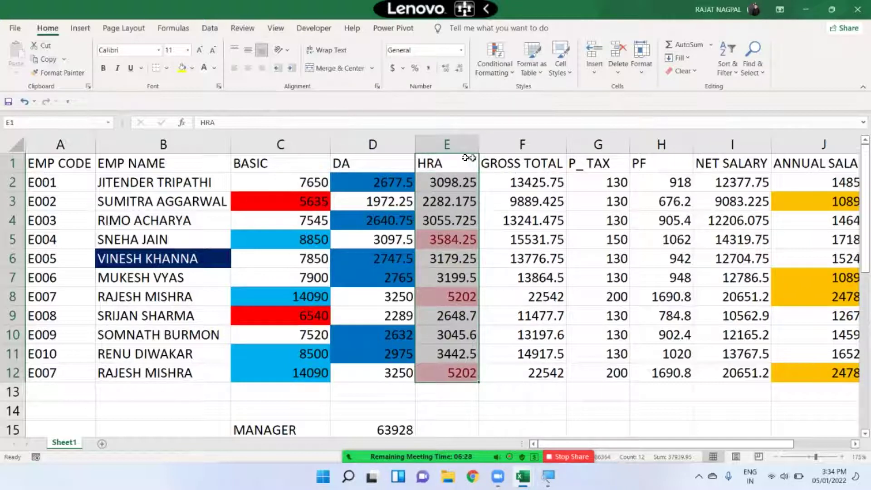
# - Check the highlighted 5202 and 3584.25 HRA values, then select E2:E12
pyautogui.click(445, 231)
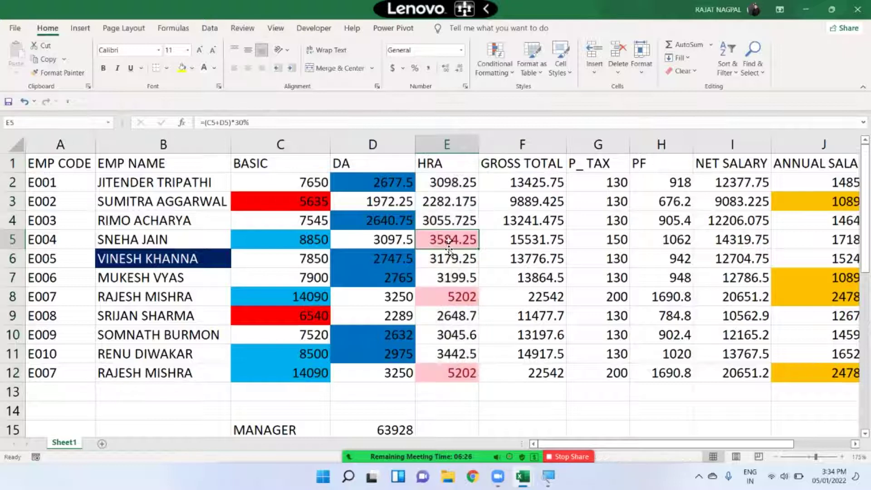
pyautogui.click(450, 296)
pyautogui.click(449, 370)
pyautogui.click(458, 302)
pyautogui.click(457, 243)
pyautogui.click(457, 295)
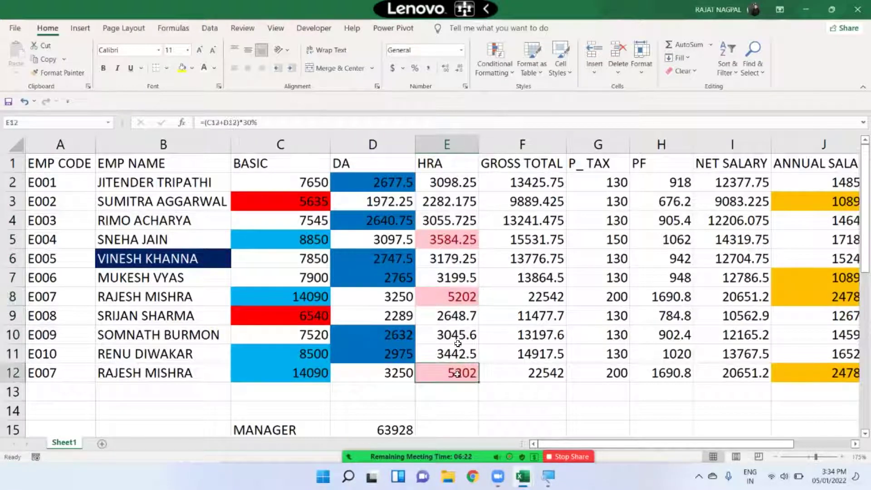
pyautogui.moveTo(470, 181); pyautogui.dragTo(454, 378)
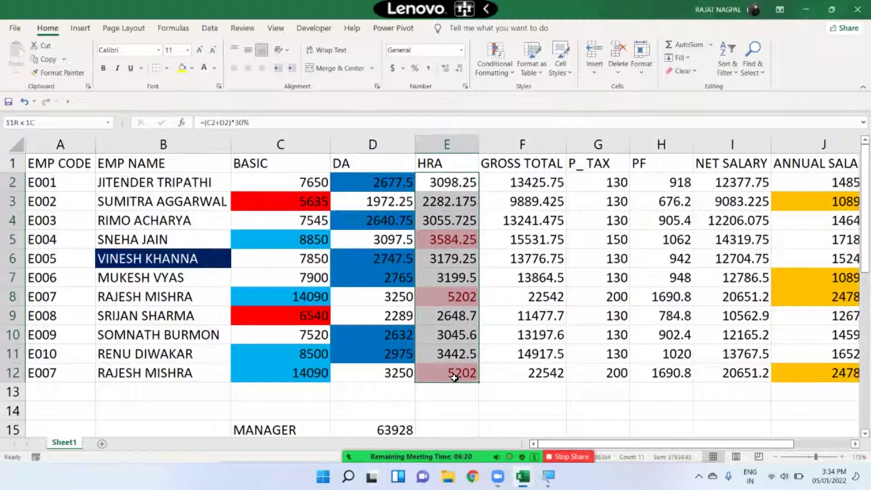
# - Apply a Bottom 3 Items rule to E2:E12 with Green Fill with Dark Green Text
pyautogui.click(485, 59)
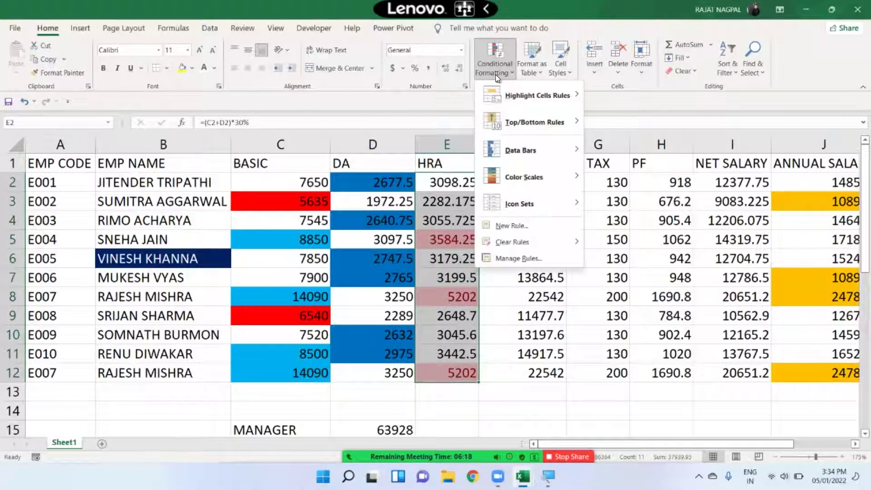
pyautogui.moveTo(512, 94)
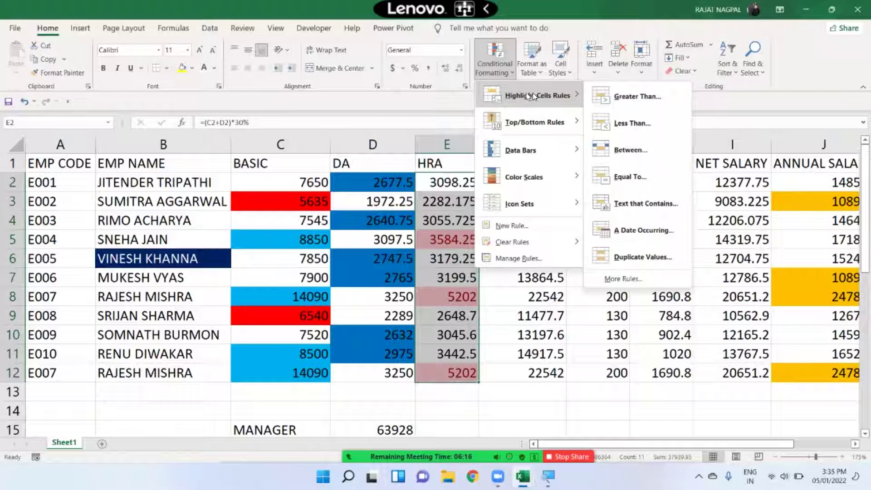
pyautogui.moveTo(528, 129)
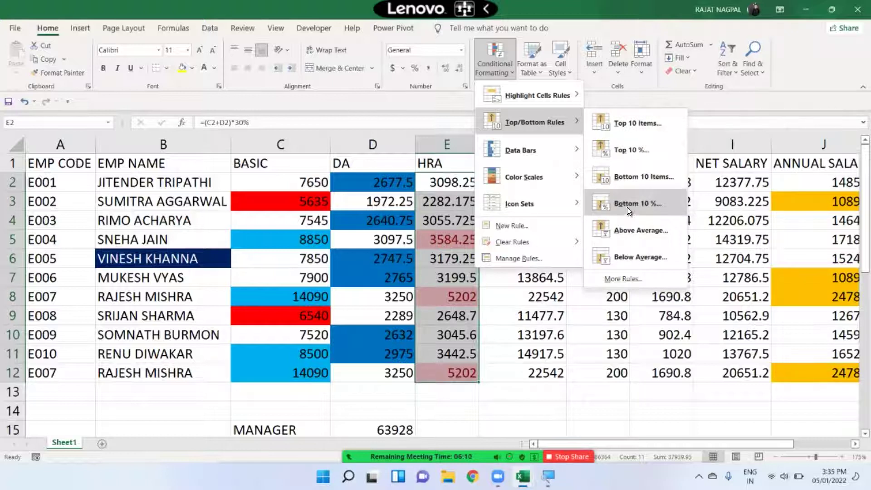
pyautogui.click(636, 175)
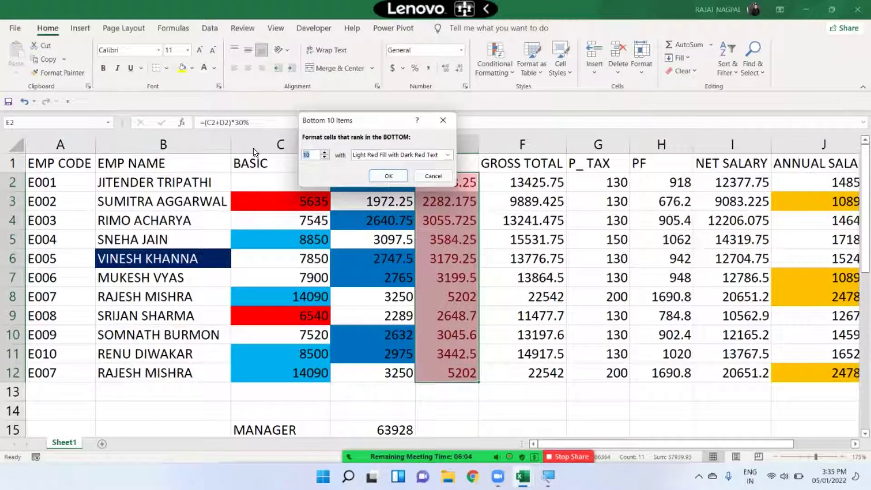
pyautogui.write('3')
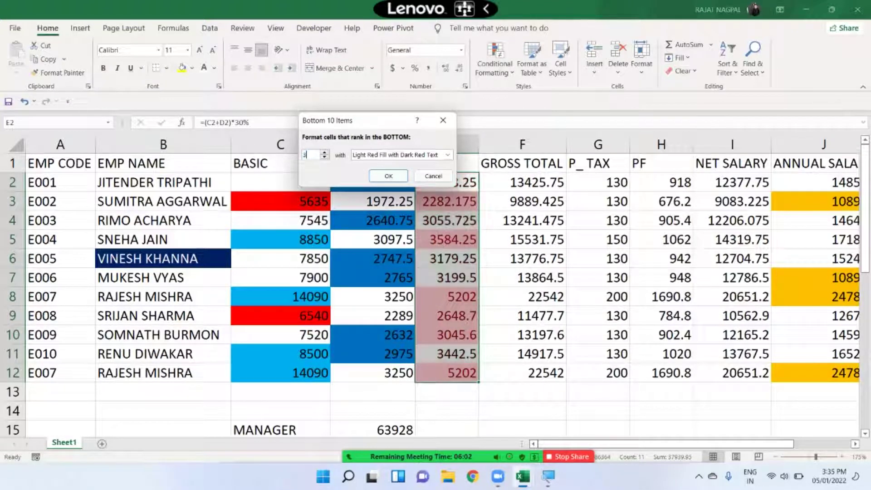
pyautogui.click(371, 154)
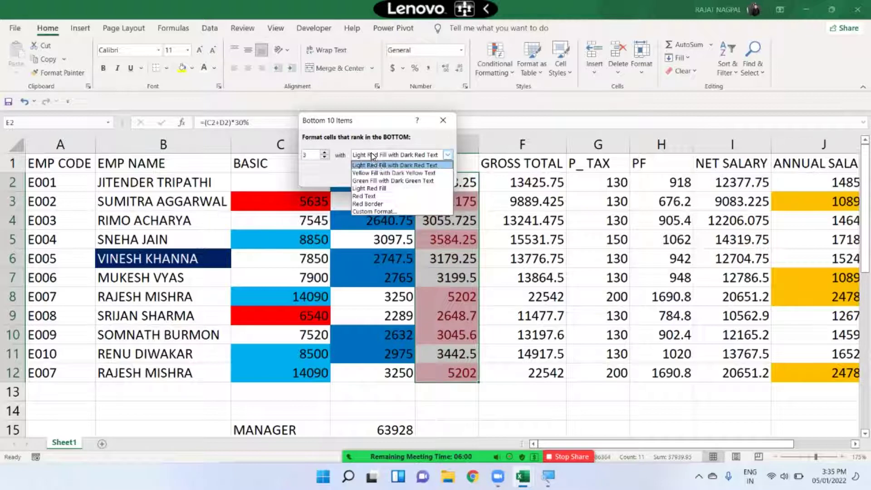
pyautogui.click(377, 181)
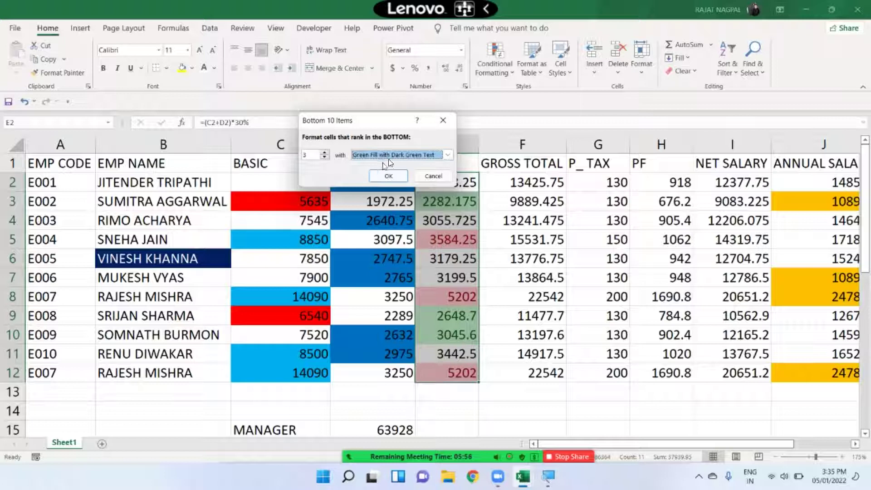
pyautogui.click(387, 177)
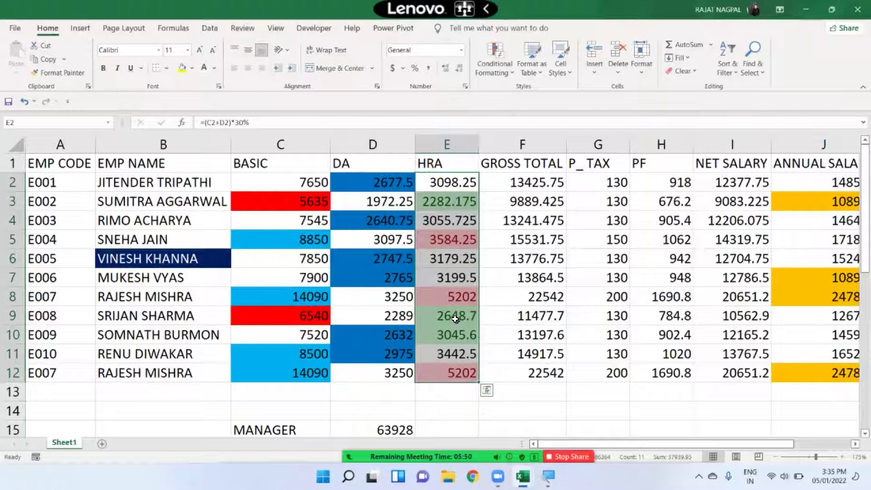
# - Dismiss the Conditional Formatting menu and select the GROSS TOTAL cells F2:F12
pyautogui.click(441, 202)
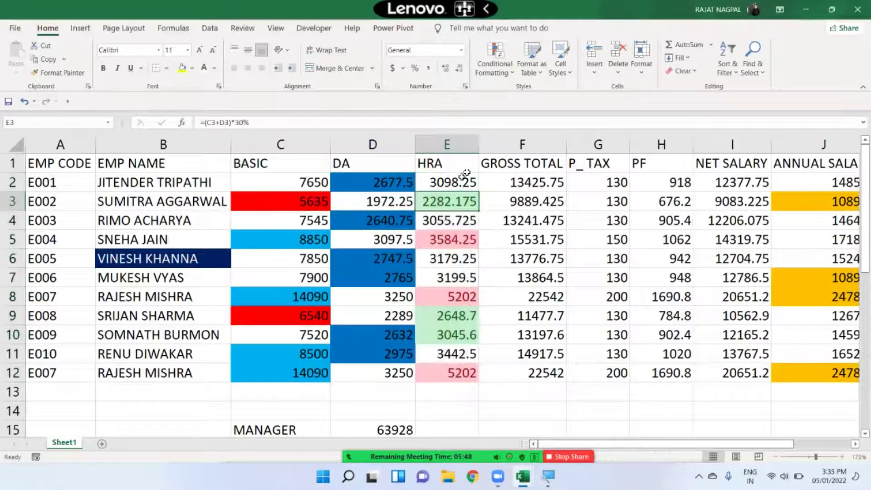
pyautogui.click(492, 68)
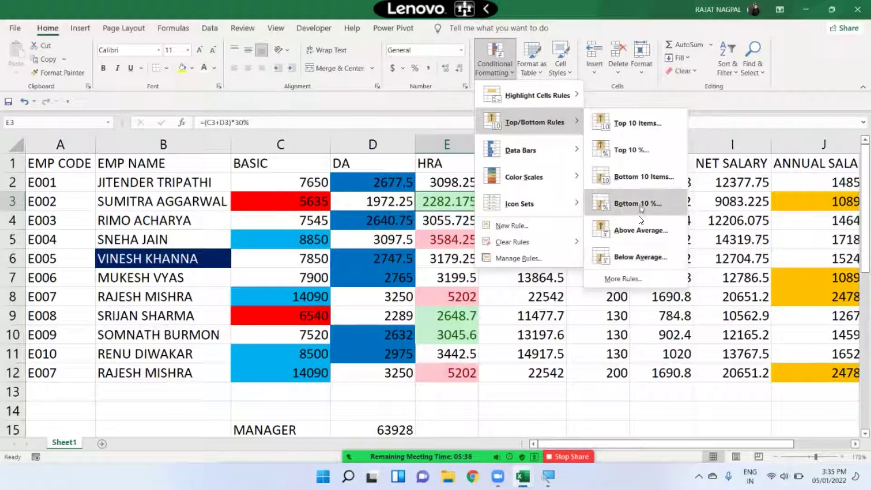
pyautogui.click(459, 270)
pyautogui.moveTo(518, 186); pyautogui.dragTo(542, 366)
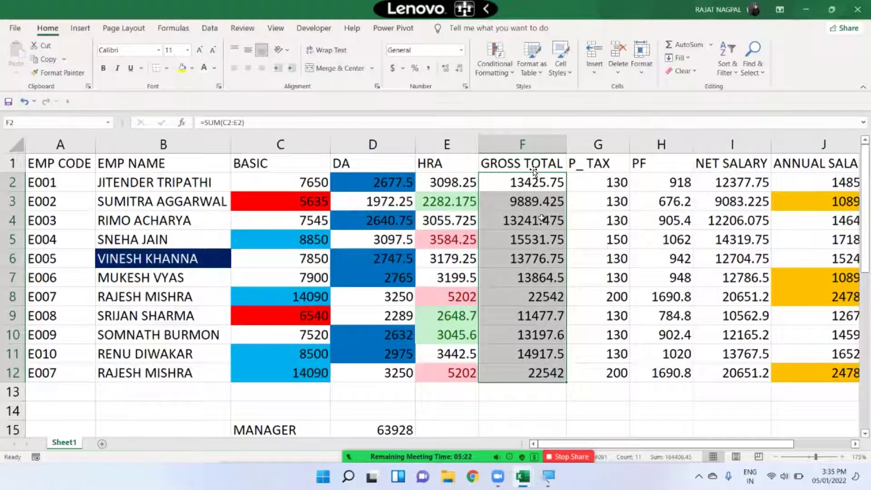
# - Apply an Above Average rule to F2:F12 with Light Red Fill with Dark Red Text
pyautogui.click(500, 70)
pyautogui.moveTo(532, 121)
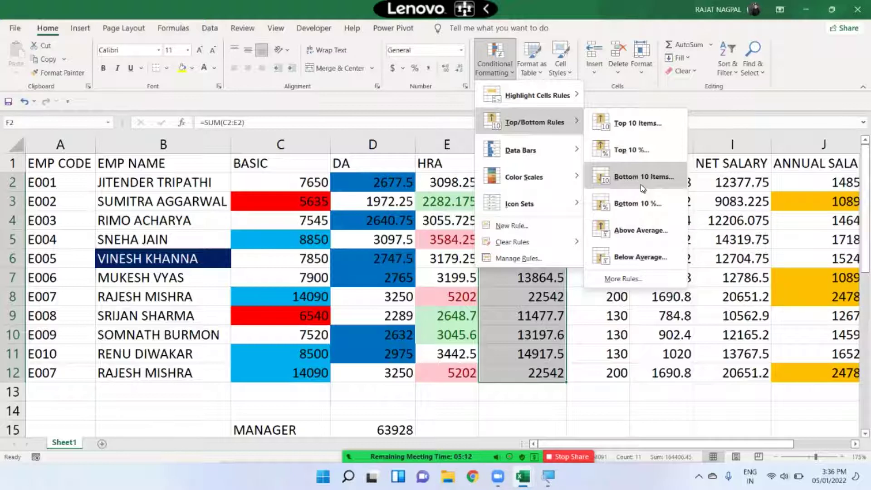
pyautogui.click(646, 230)
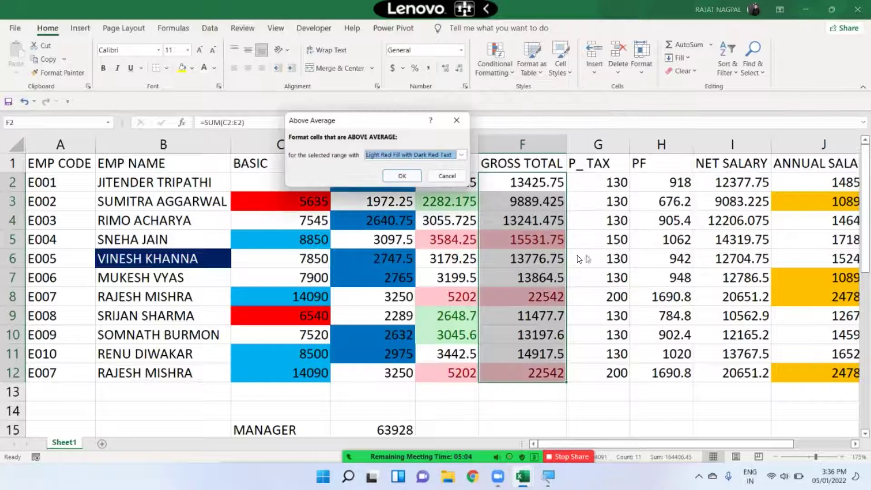
pyautogui.click(409, 176)
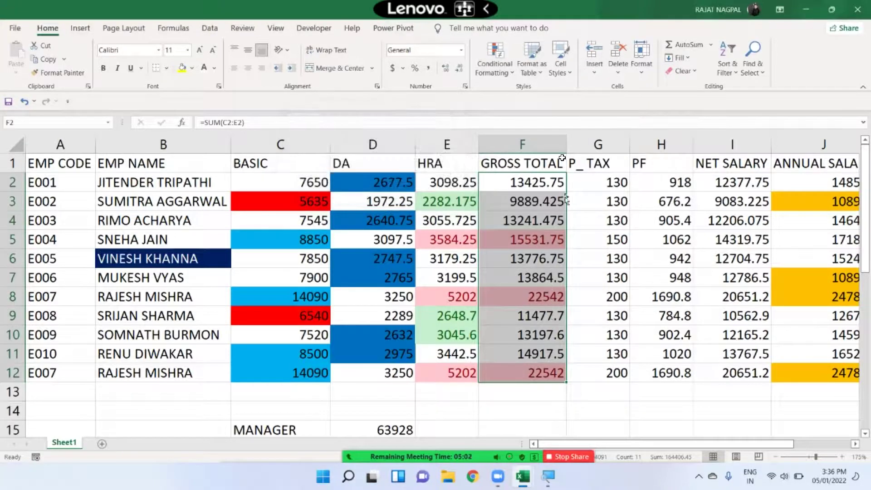
# - Add a Below Average rule to GROSS TOTAL with Yellow Fill with Dark Yellow Text, then check F2:F5
pyautogui.click(489, 67)
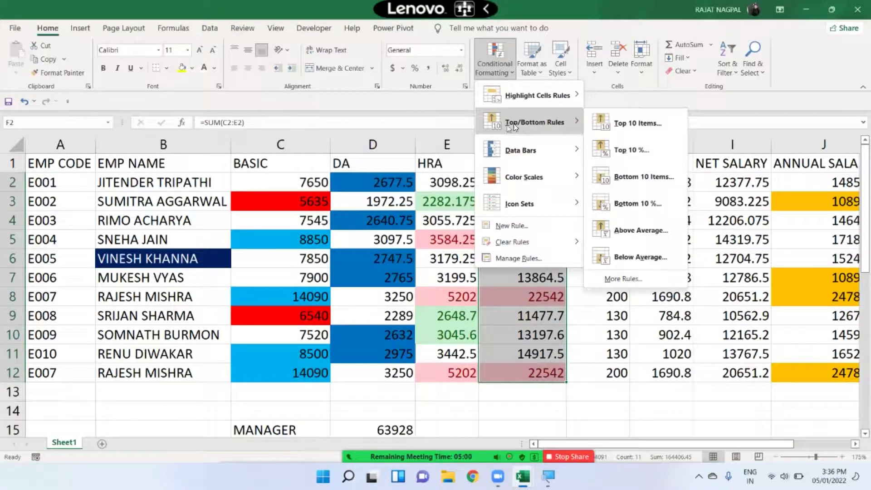
pyautogui.click(639, 257)
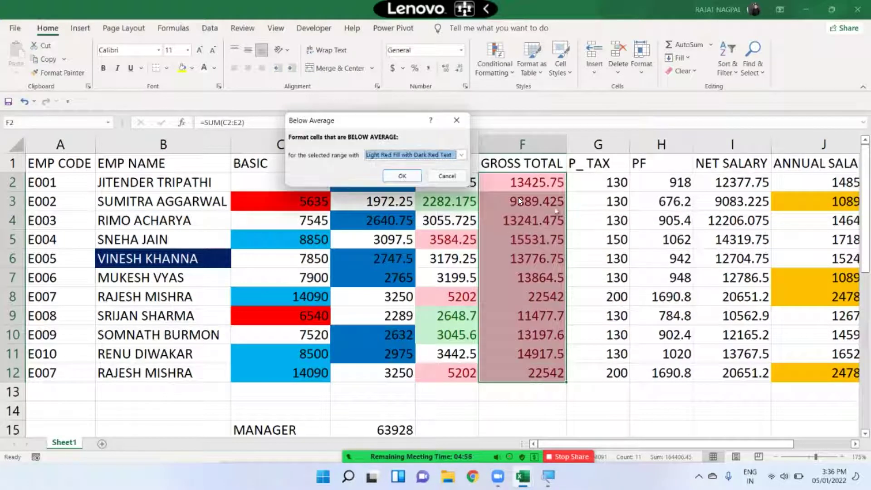
pyautogui.click(420, 157)
pyautogui.click(409, 176)
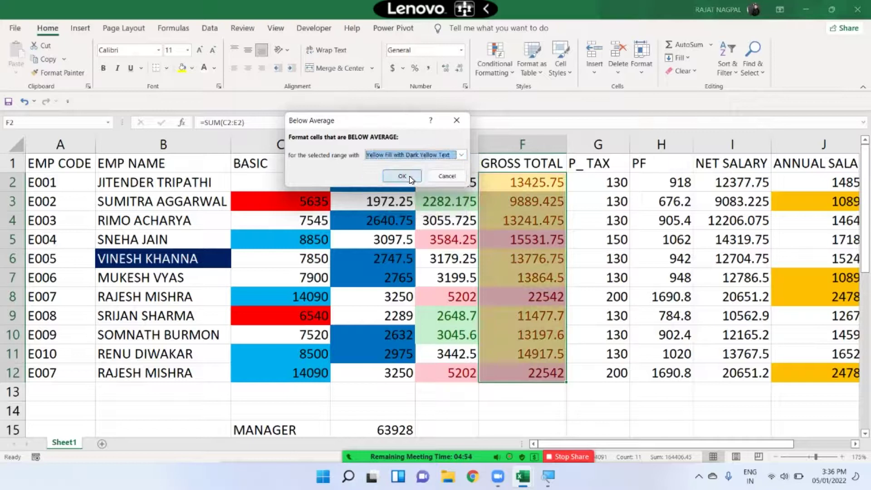
pyautogui.click(410, 176)
pyautogui.moveTo(538, 179); pyautogui.dragTo(539, 218)
pyautogui.click(533, 239)
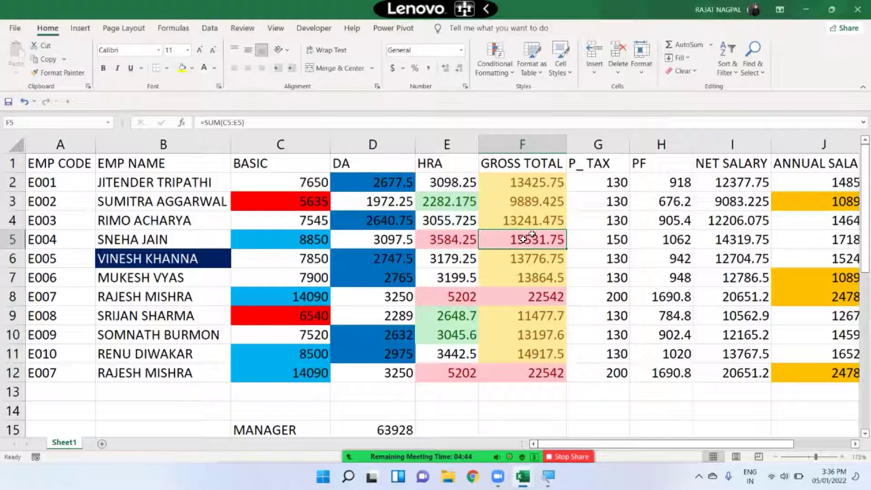
pyautogui.click(525, 297)
pyautogui.click(535, 369)
pyautogui.click(547, 294)
pyautogui.click(547, 239)
pyautogui.click(505, 76)
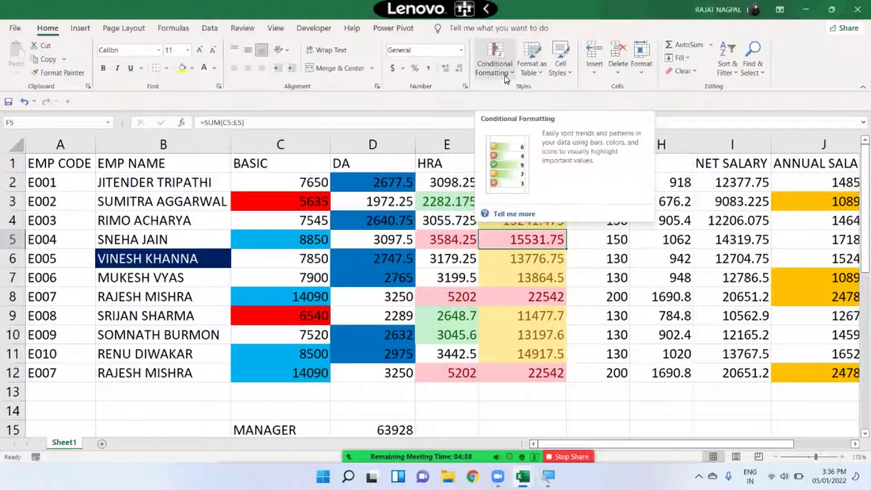
pyautogui.click(504, 76)
pyautogui.moveTo(524, 128)
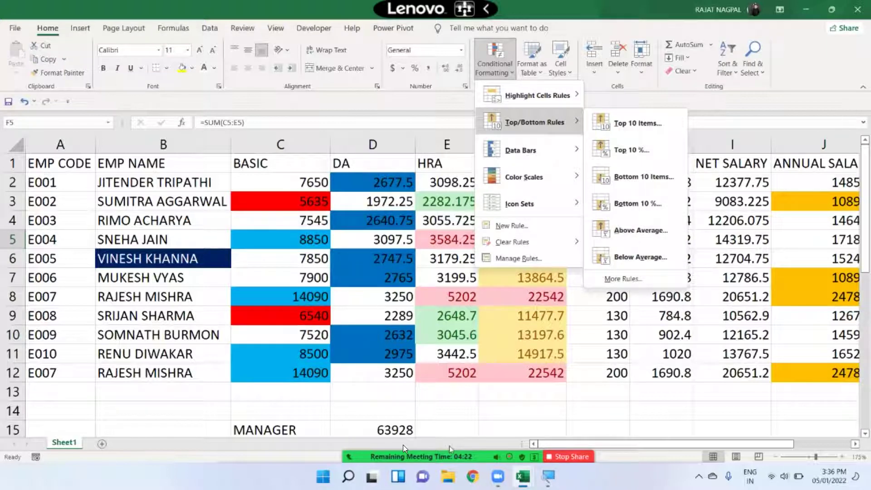
pyautogui.click(440, 241)
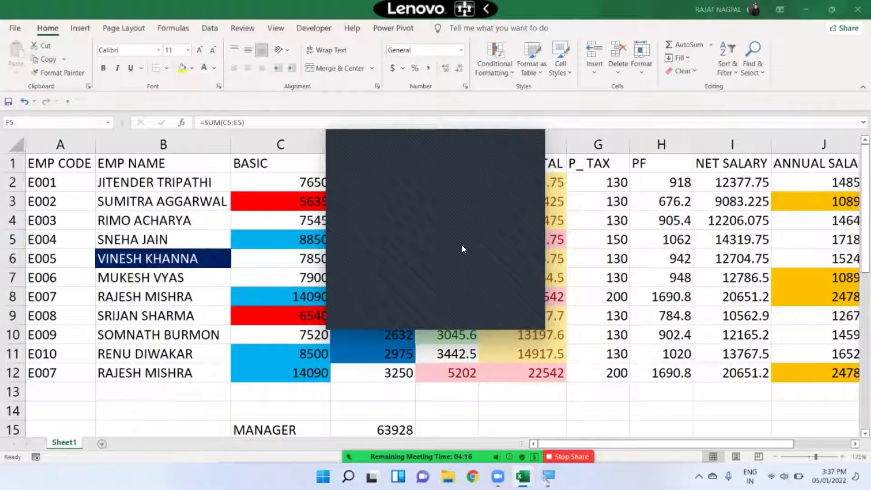
pyautogui.click(534, 139)
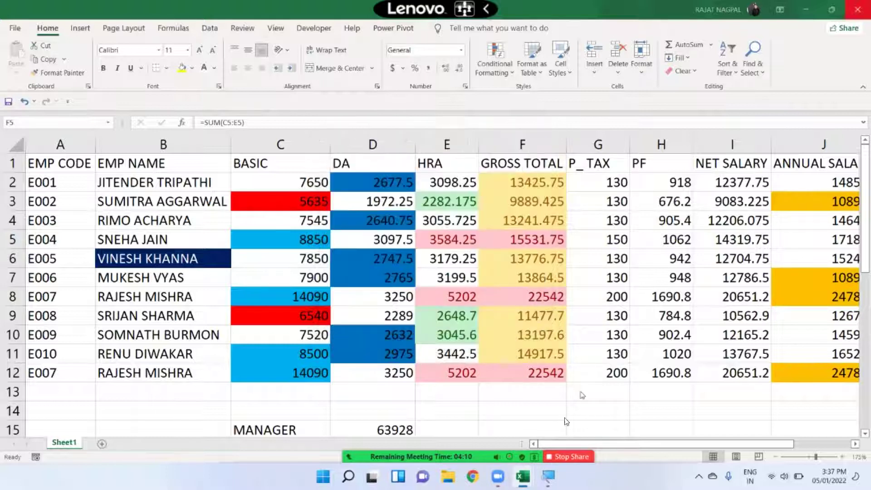
# - Switch to the unformatted salary workbook and select the BASIC cells C2:C12
pyautogui.click(552, 452)
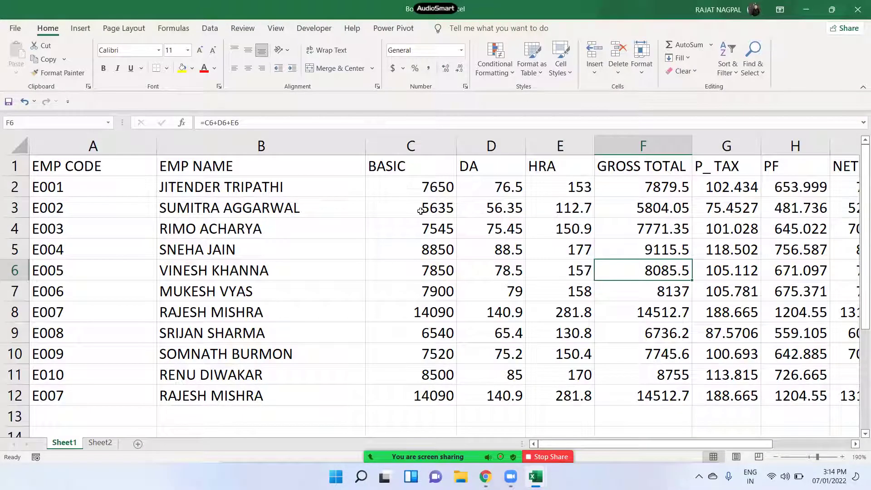
pyautogui.click(505, 67)
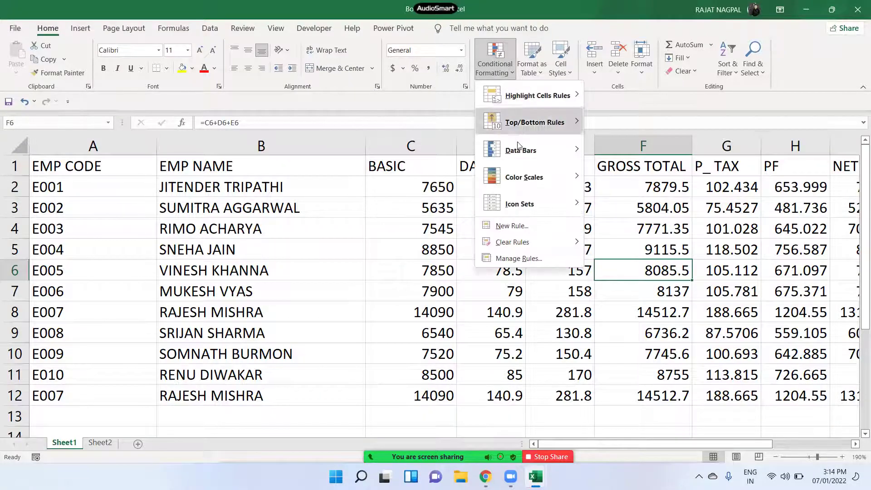
pyautogui.moveTo(525, 181)
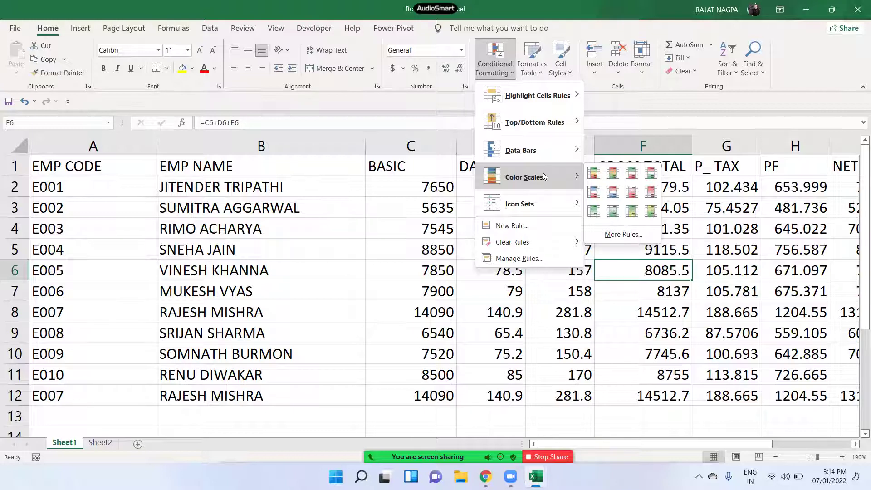
pyautogui.click(420, 187)
pyautogui.moveTo(420, 187); pyautogui.dragTo(429, 398)
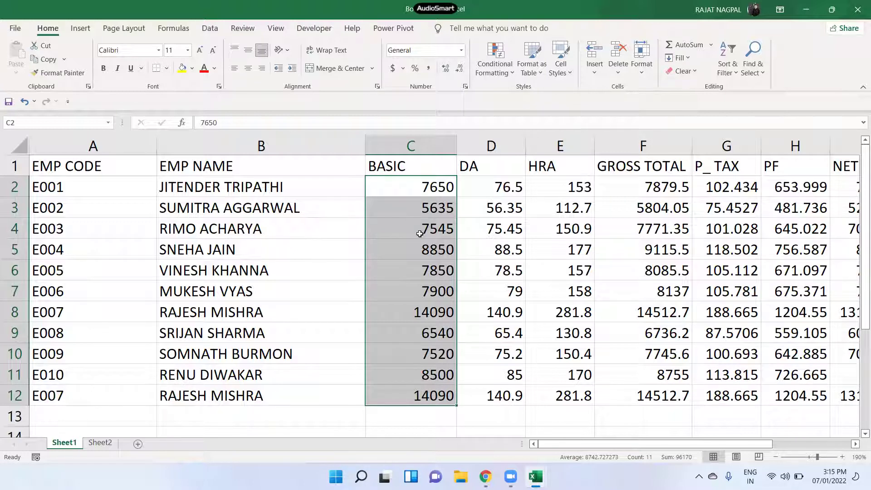
# - Apply the Green-Yellow-Red Color Scale to BASIC cells C2:C12, then collapse the ribbon
pyautogui.click(510, 71)
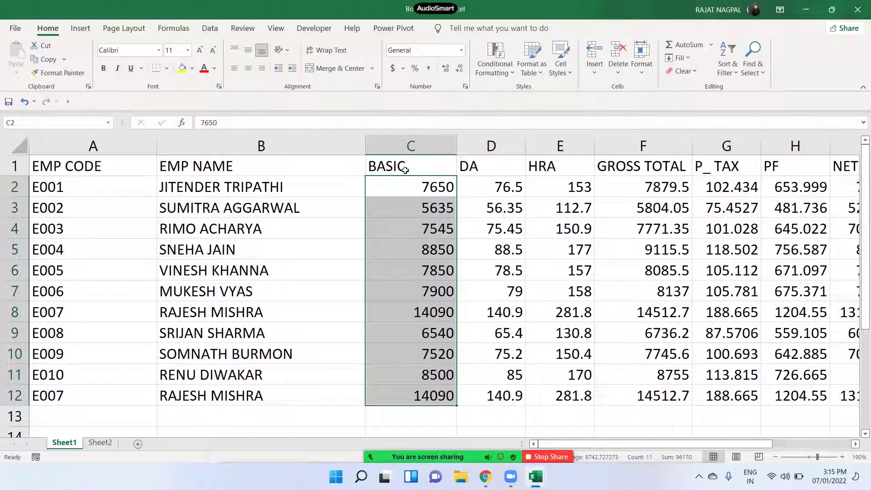
pyautogui.click(480, 75)
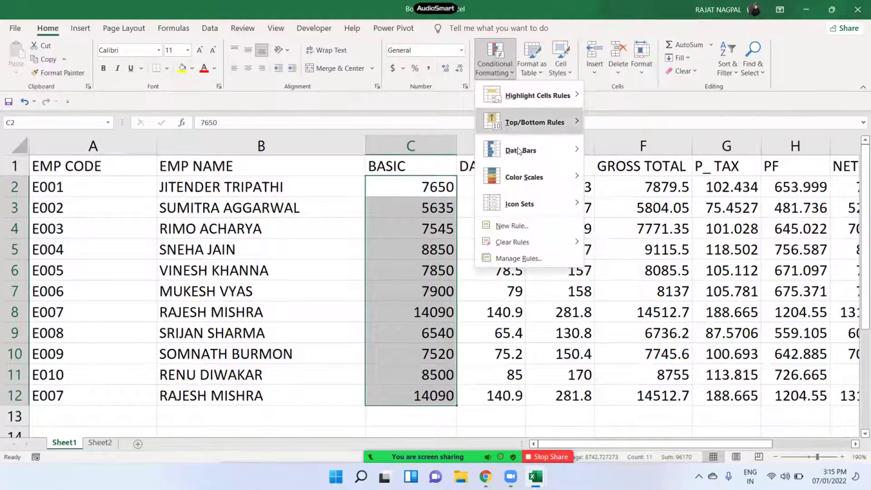
pyautogui.click(428, 196)
pyautogui.moveTo(395, 191); pyautogui.dragTo(415, 398)
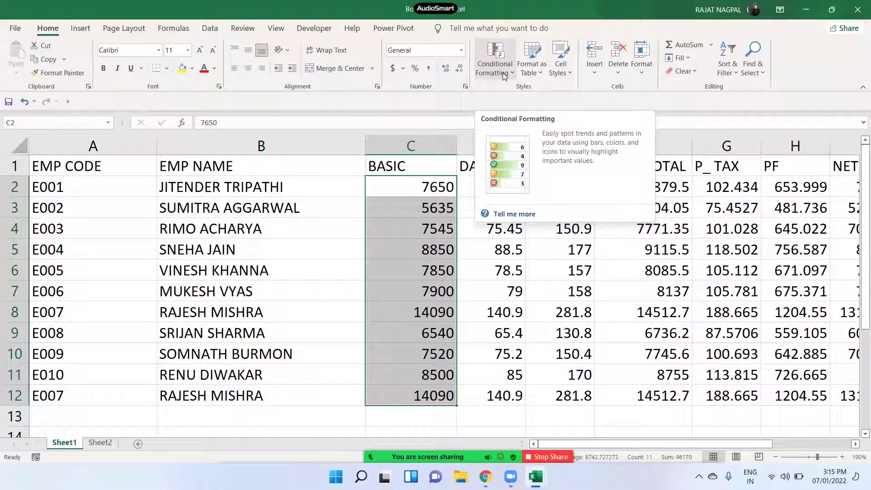
pyautogui.click(503, 76)
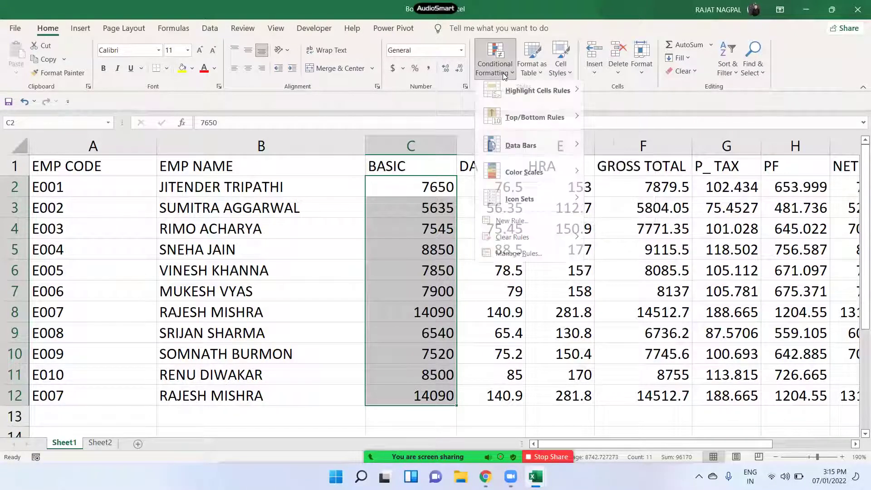
pyautogui.moveTo(528, 177)
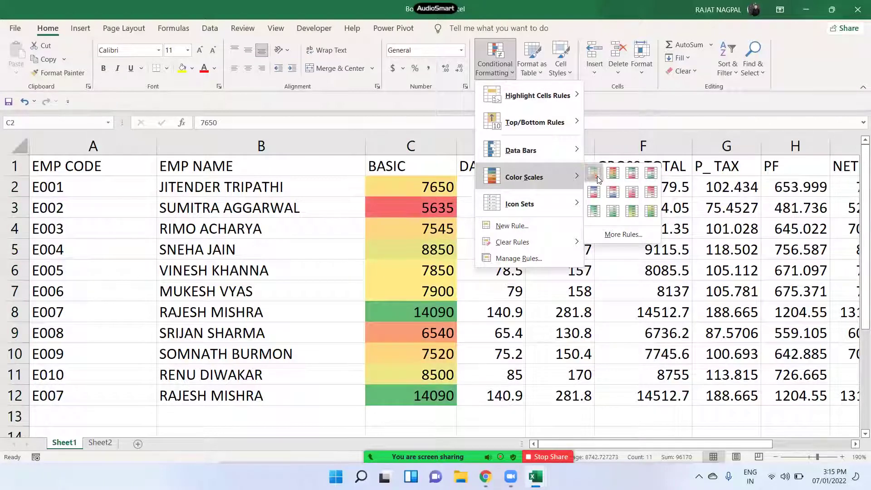
pyautogui.click(597, 176)
pyautogui.click(426, 288)
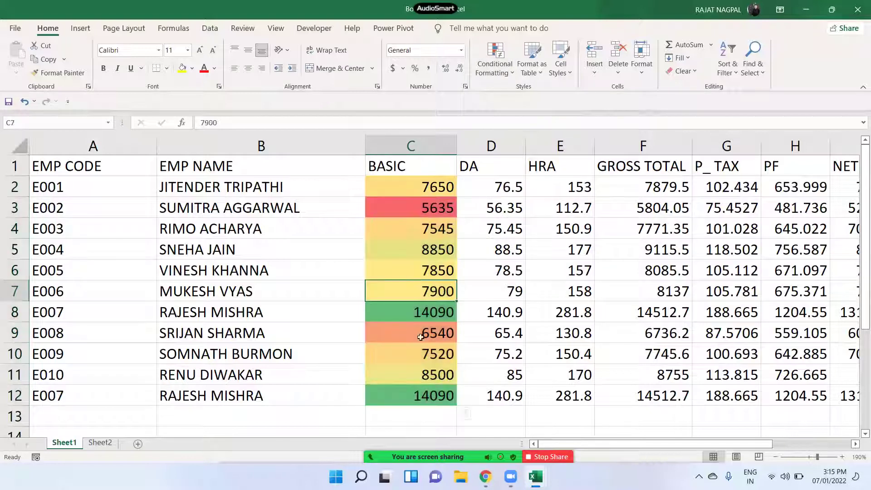
pyautogui.click(423, 396)
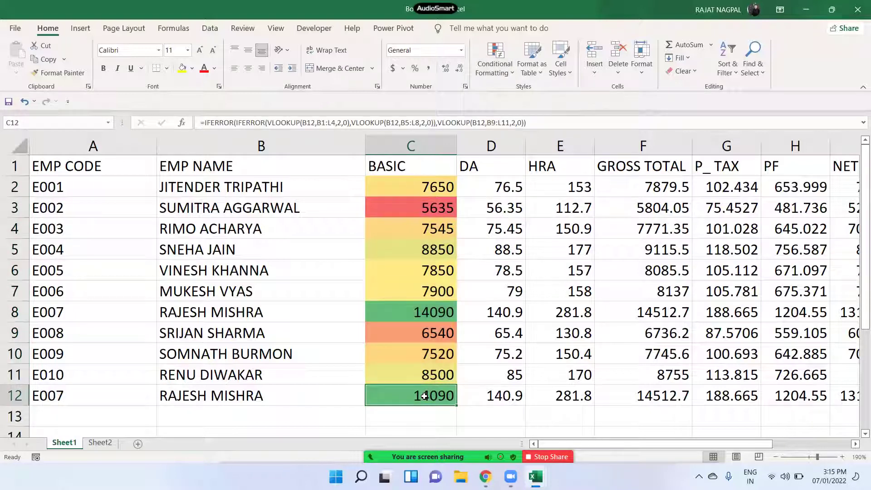
pyautogui.click(430, 210)
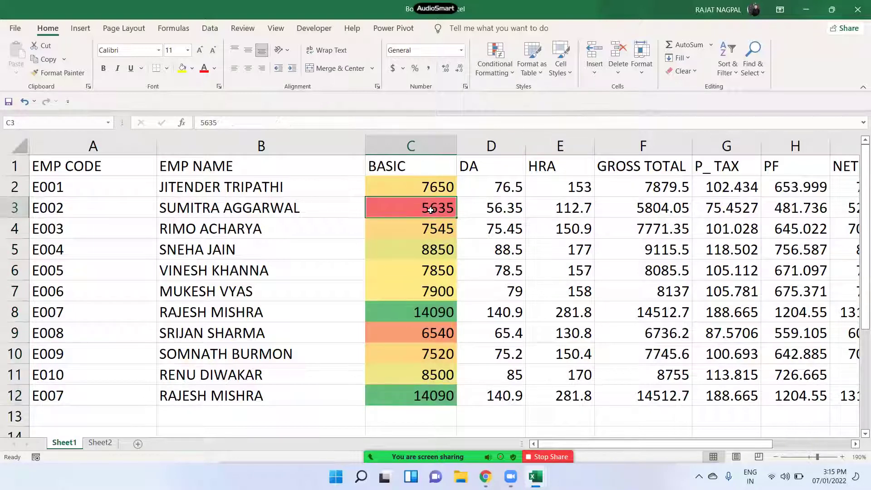
pyautogui.click(426, 273)
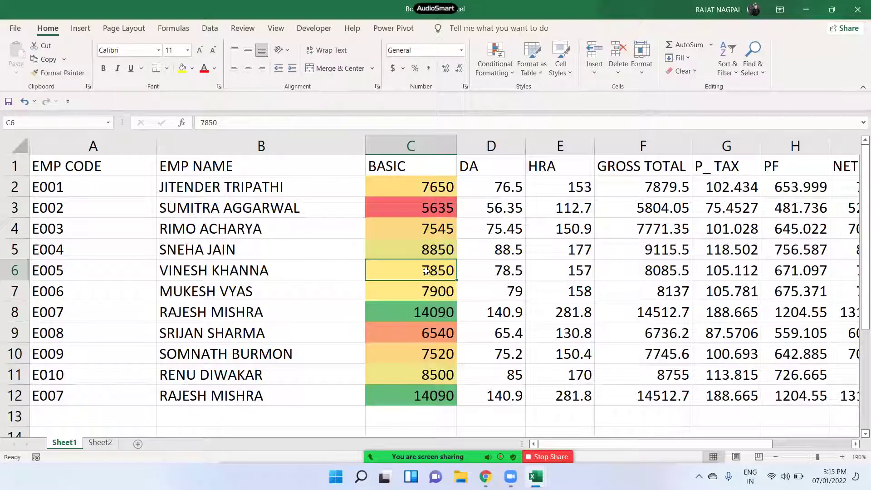
pyautogui.hotkey('ctrl', 'F1')
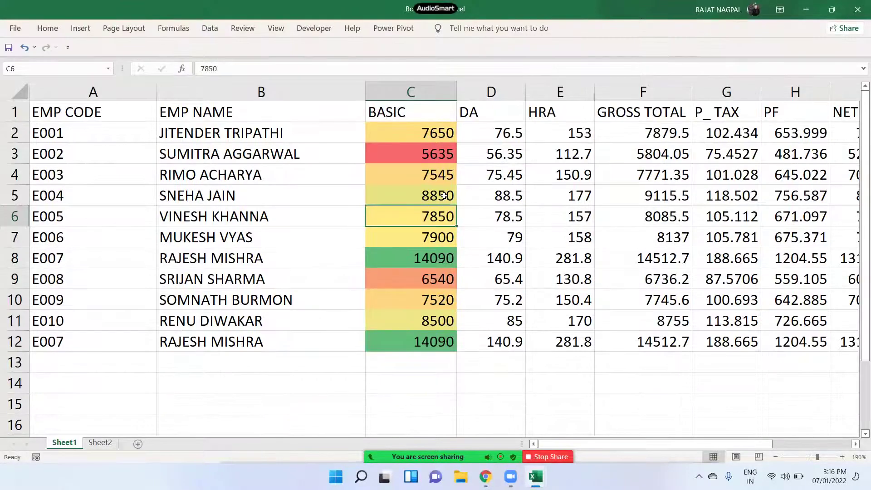
# - Change the BASIC value in C5 from 8850 to 12000, trying 100 and 11000 first
pyautogui.keyDown('ctrl'); pyautogui.scroll(2, 443, 196); pyautogui.keyUp('ctrl')
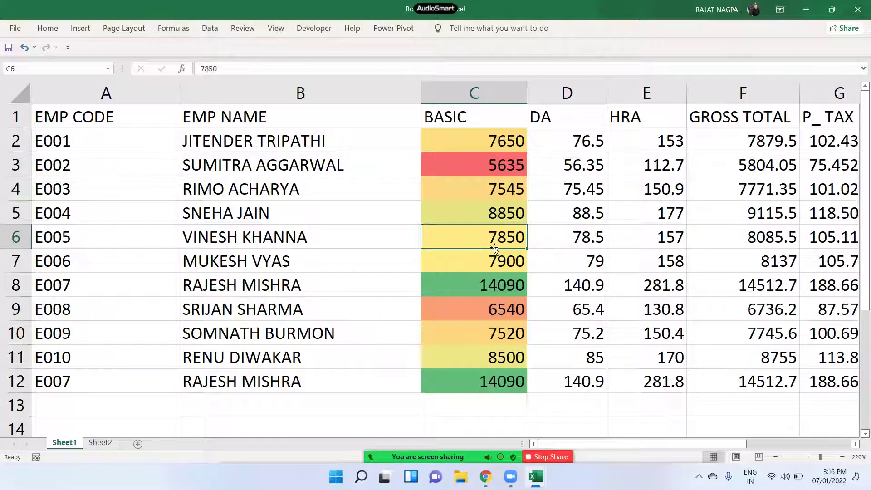
pyautogui.click(484, 214)
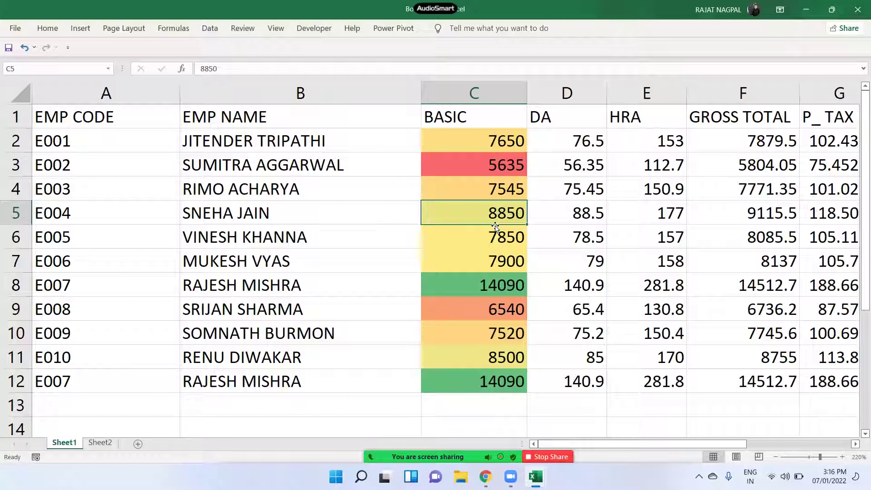
pyautogui.write('10')
pyautogui.write('00')
pyautogui.press('Return')
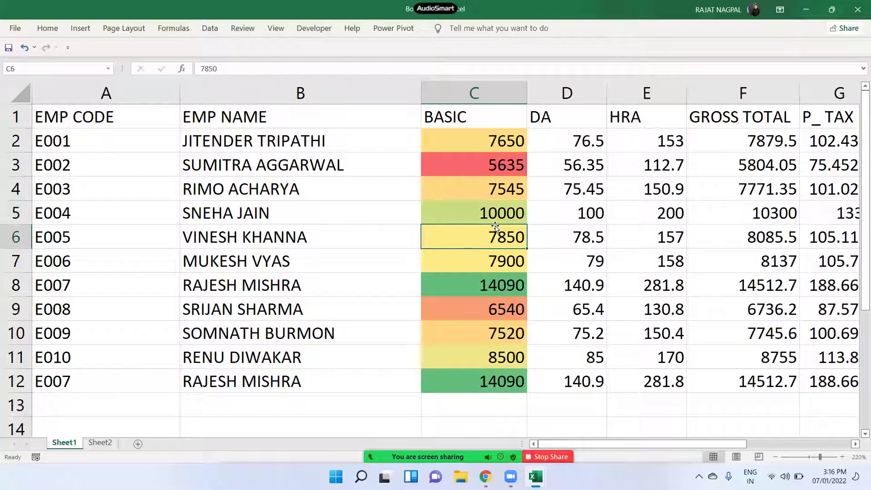
pyautogui.press('Up')
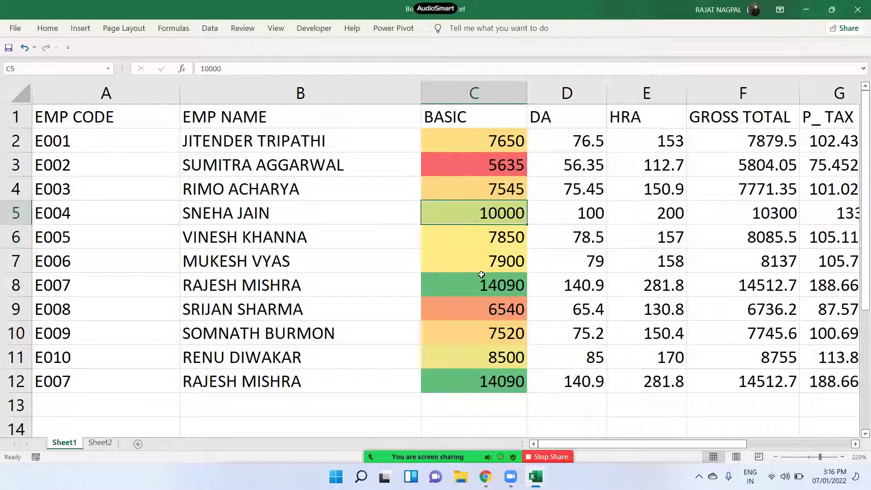
pyautogui.write('11000')
pyautogui.press('Return')
pyautogui.press('Up')
pyautogui.press('Down')
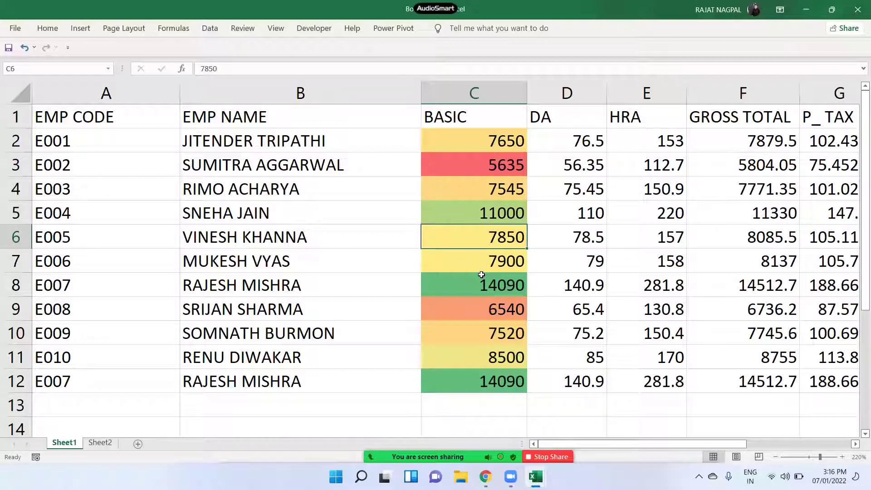
pyautogui.press('Up')
pyautogui.write('1200')
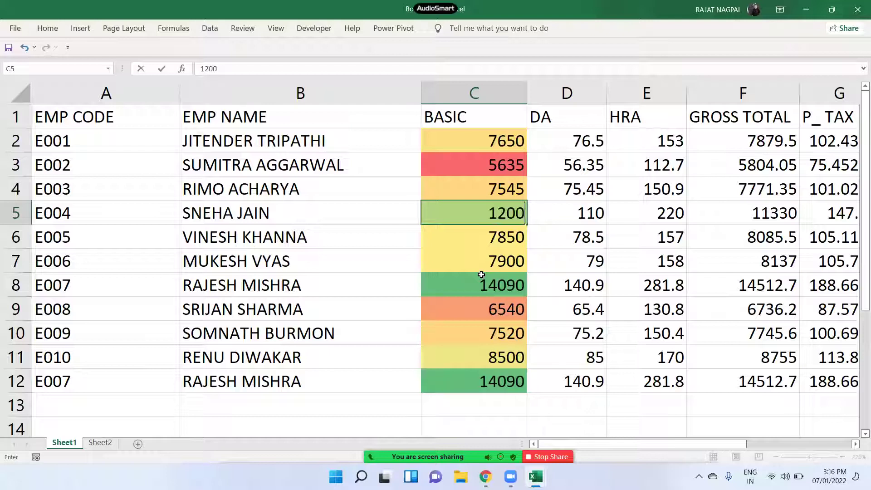
pyautogui.write('0')
pyautogui.press('Return')
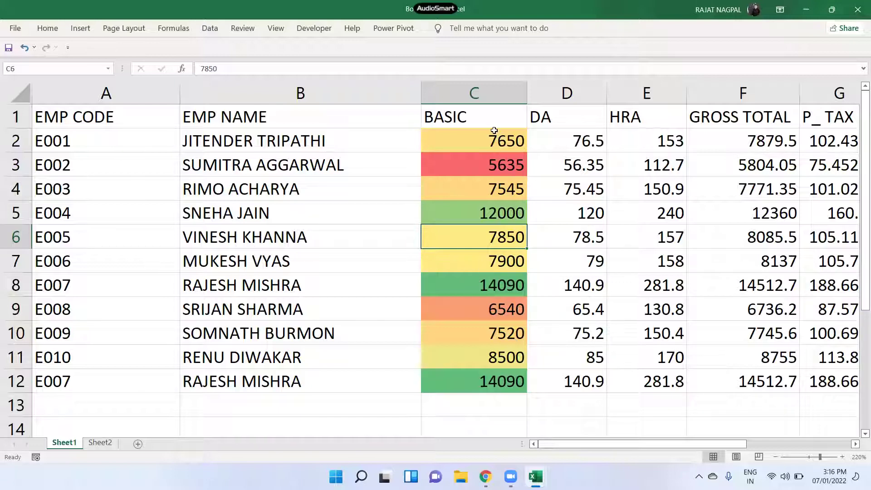
# - Check the 5635 and 12000 colour shades, then select the BASIC values in column C
pyautogui.click(496, 159)
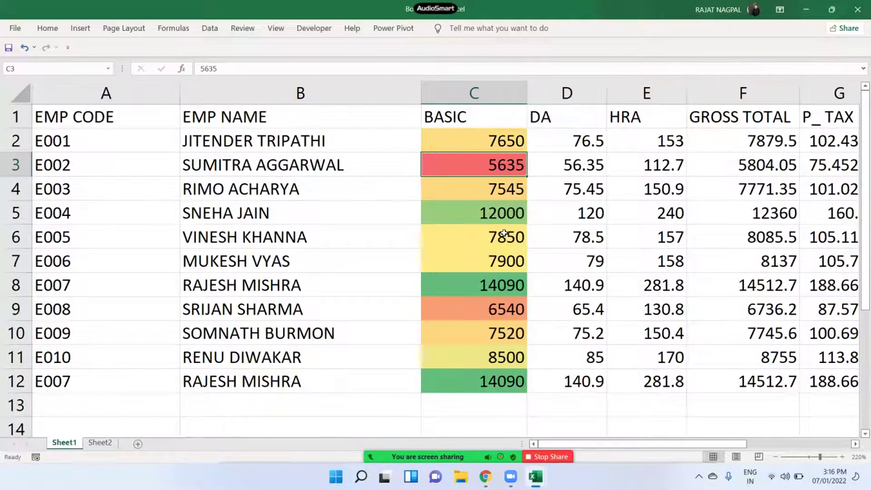
pyautogui.click(500, 219)
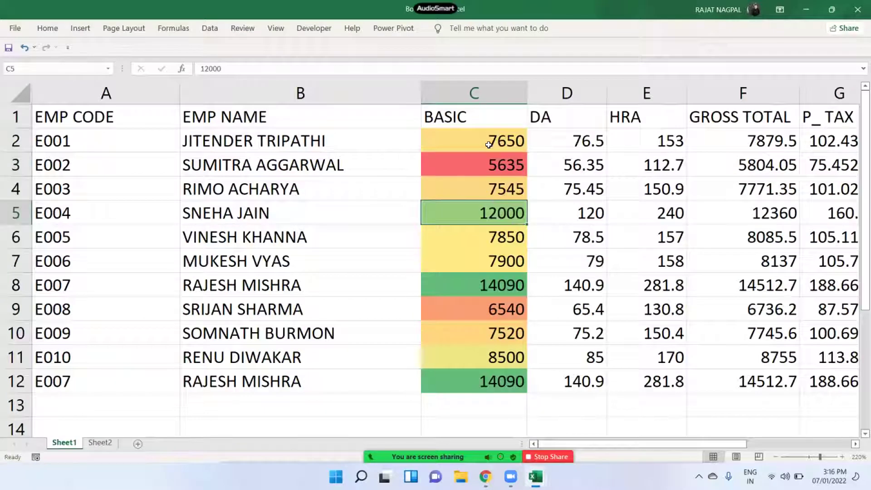
pyautogui.moveTo(495, 142); pyautogui.dragTo(512, 384)
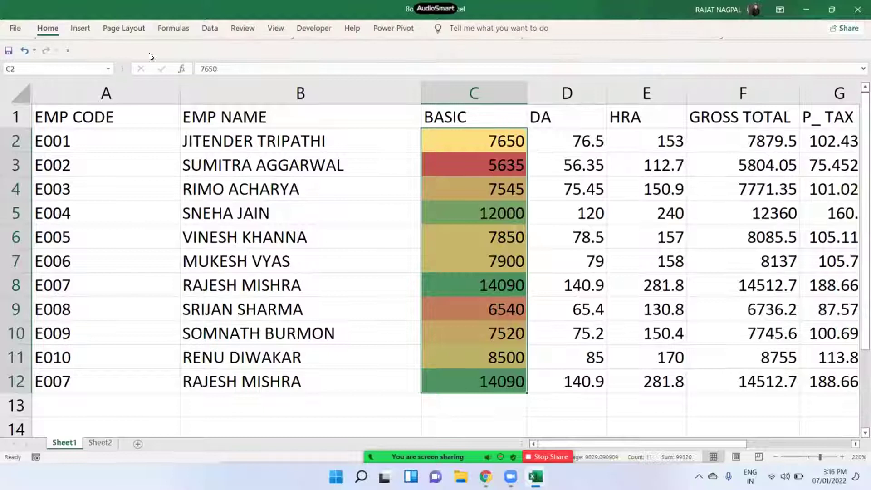
# - Restore the ribbon, browse the Conditional Formatting menu, and select the DA cells D2:D12
pyautogui.hotkey('ctrl', 'F1')
pyautogui.click(493, 68)
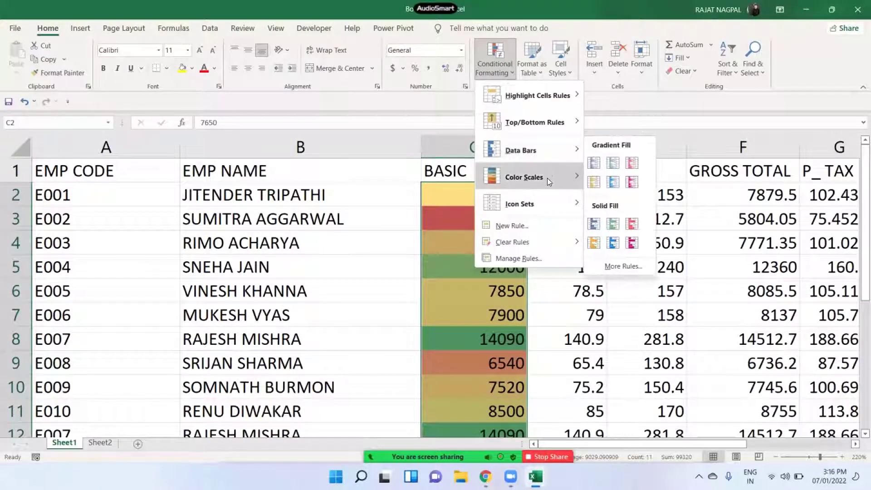
pyautogui.moveTo(537, 204)
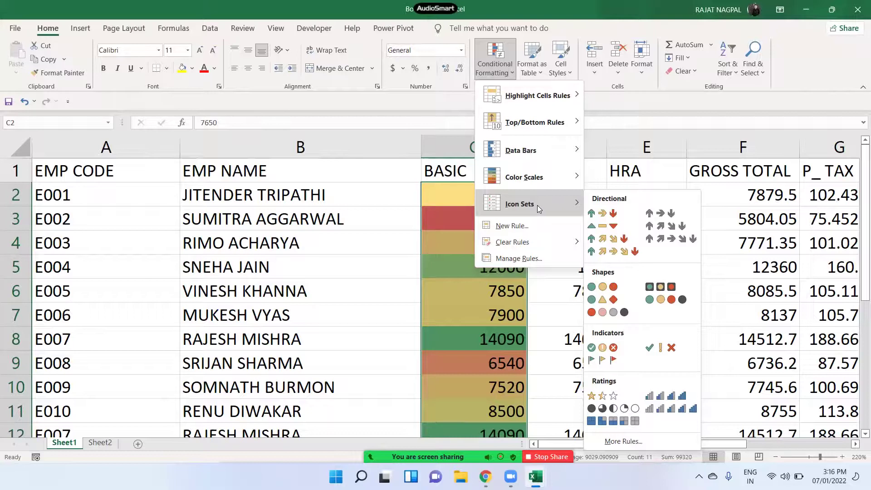
pyautogui.click(381, 237)
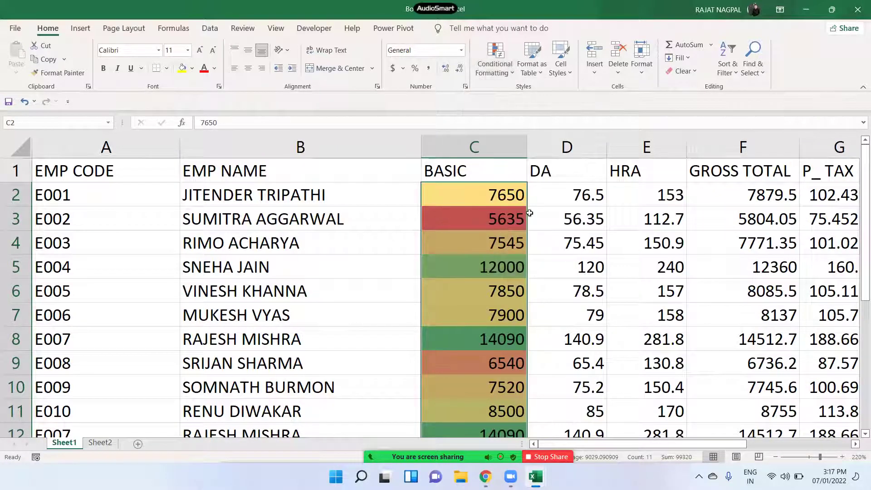
pyautogui.moveTo(587, 199); pyautogui.dragTo(586, 385)
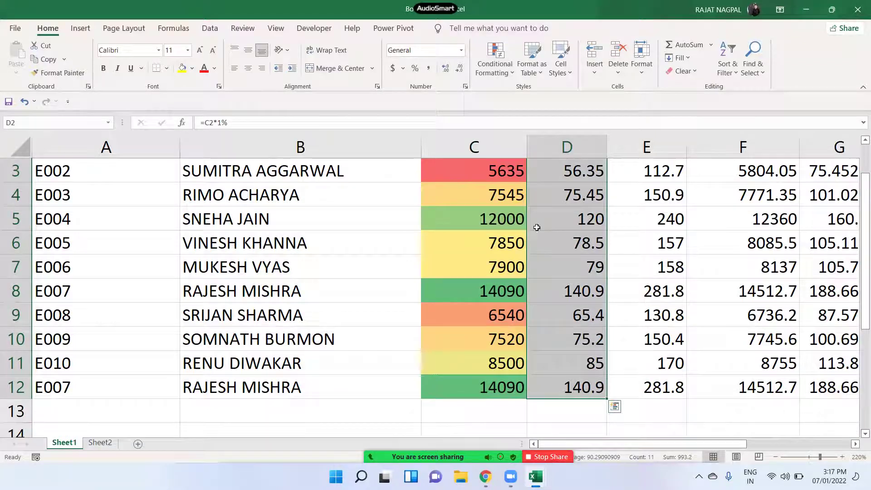
# - Apply the 3 Traffic Lights circle icon set to the DA cells D2:D12
pyautogui.click(494, 75)
pyautogui.moveTo(520, 204)
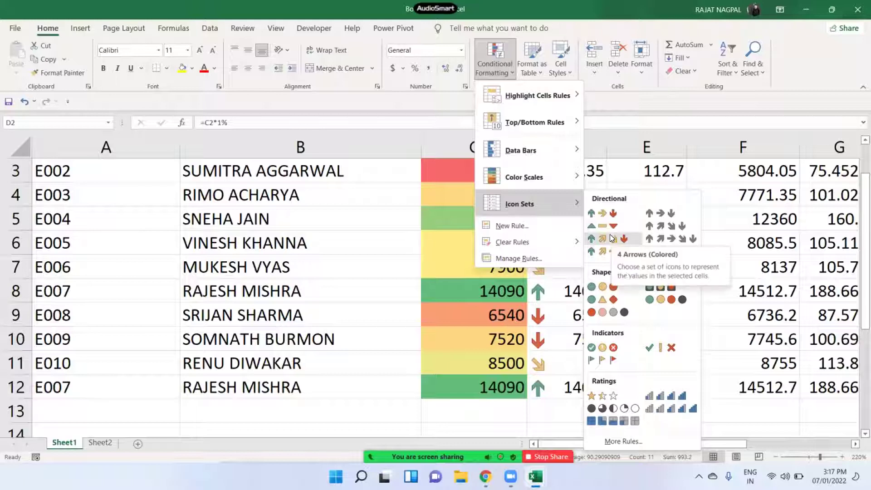
pyautogui.click(612, 291)
# - Check the green 120, red and amber 85 icons, then select the BASIC and DA values
pyautogui.click(576, 218)
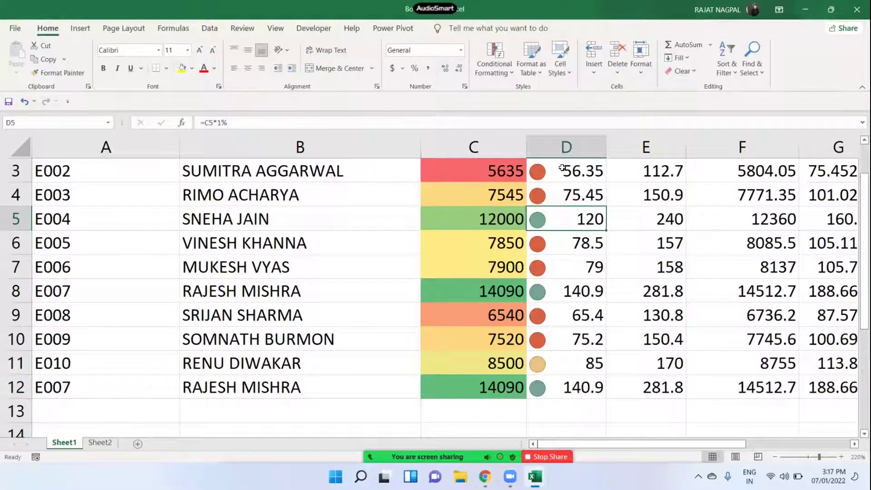
pyautogui.moveTo(567, 171); pyautogui.dragTo(571, 185)
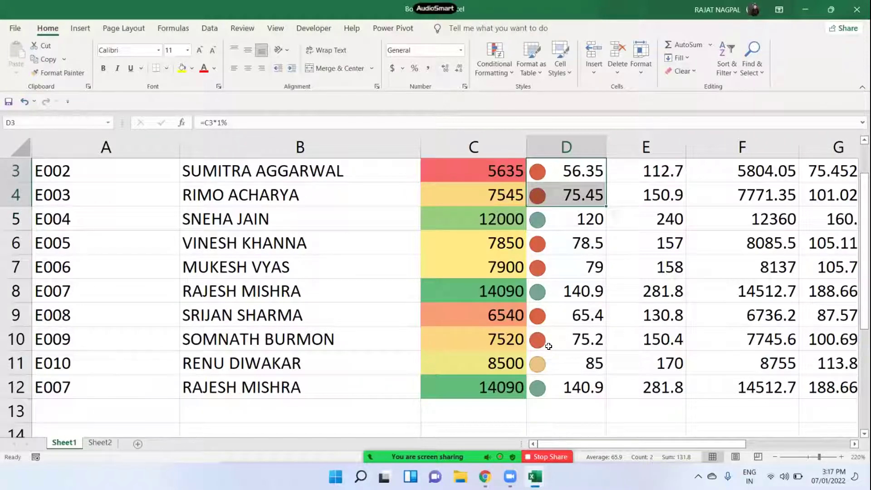
pyautogui.click(562, 359)
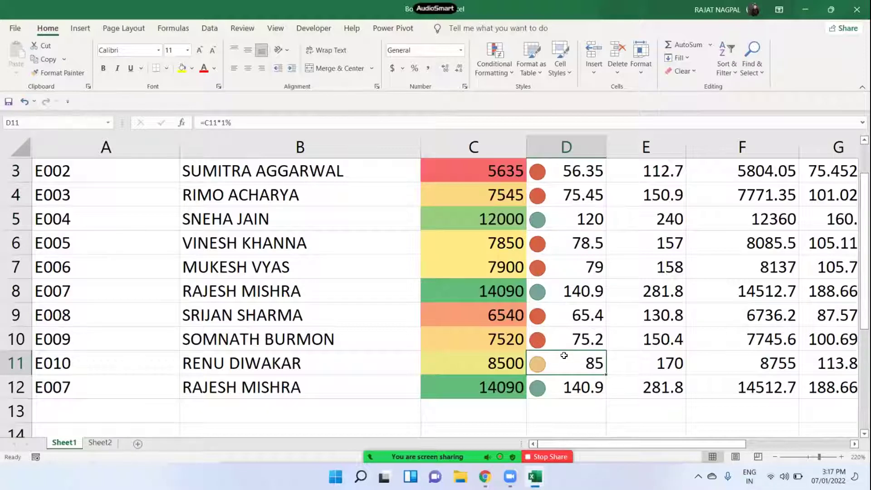
pyautogui.scroll(1, 369, 183)
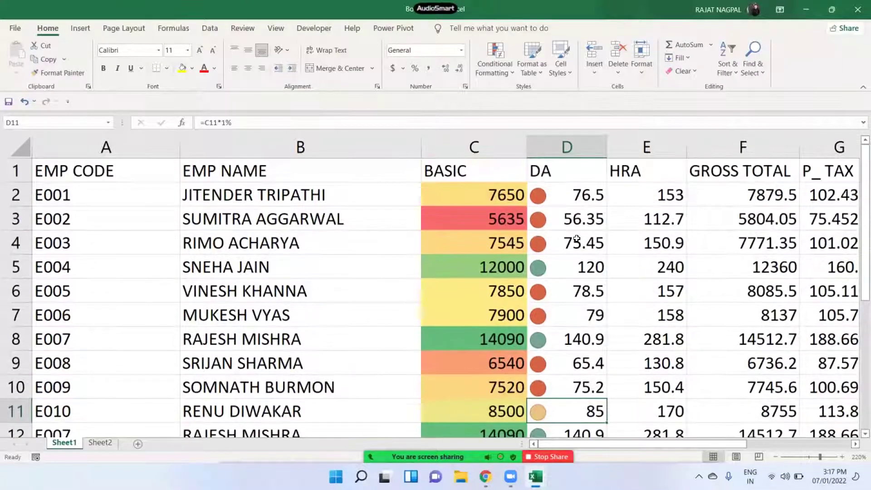
pyautogui.moveTo(505, 200); pyautogui.dragTo(554, 385)
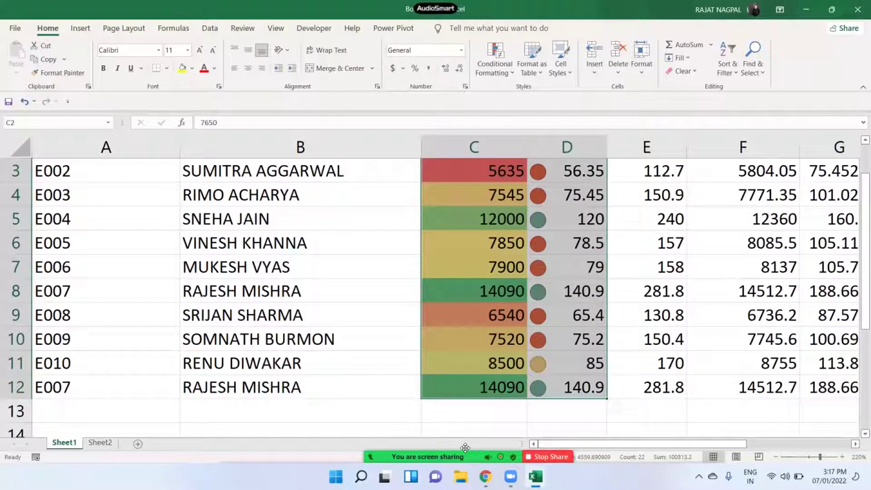
# - Open the Conditional Formatting menu on the Home tab and browse its submenus
pyautogui.click(234, 444)
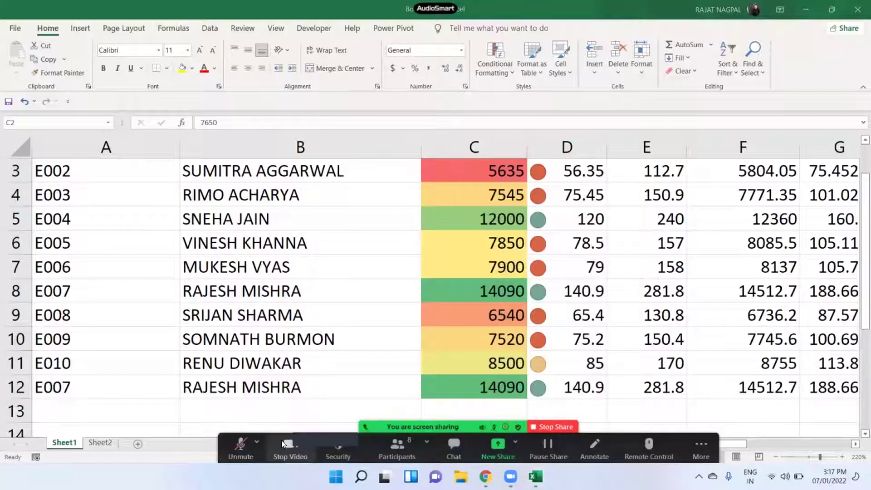
pyautogui.click(284, 443)
pyautogui.click(258, 451)
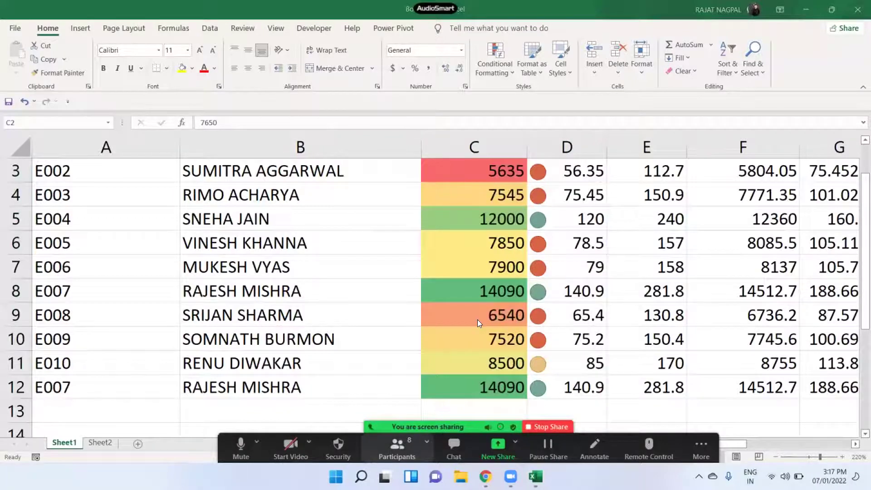
pyautogui.click(493, 70)
pyautogui.click(493, 69)
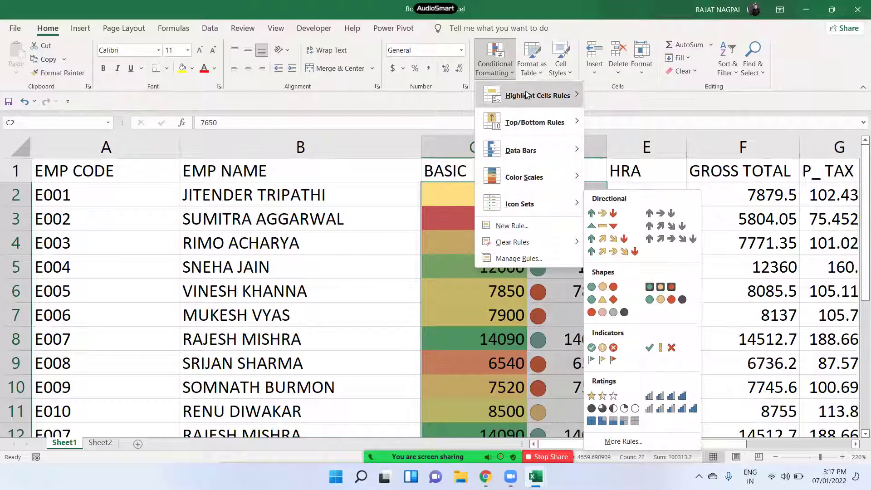
pyautogui.moveTo(526, 94)
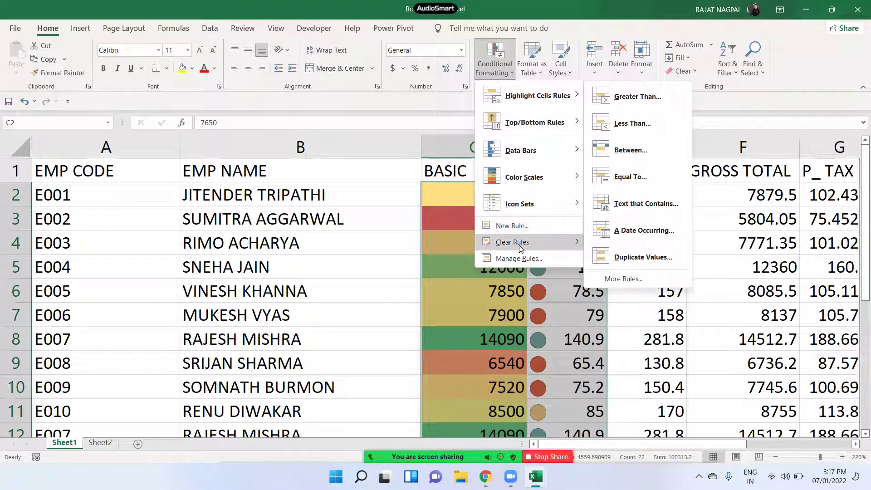
pyautogui.moveTo(519, 245)
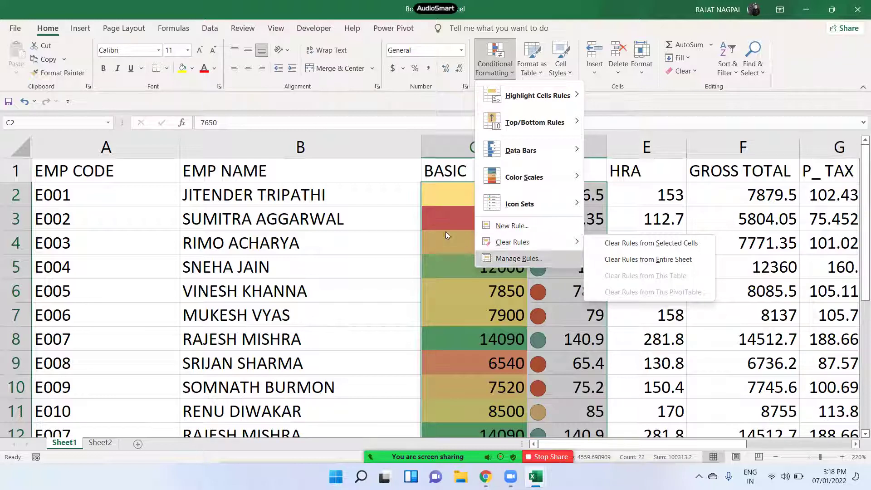
# - Select C2:D12 and show the Clear Rules choices: Selected Cells or Entire Sheet
pyautogui.click(462, 192)
pyautogui.moveTo(462, 192); pyautogui.dragTo(586, 386)
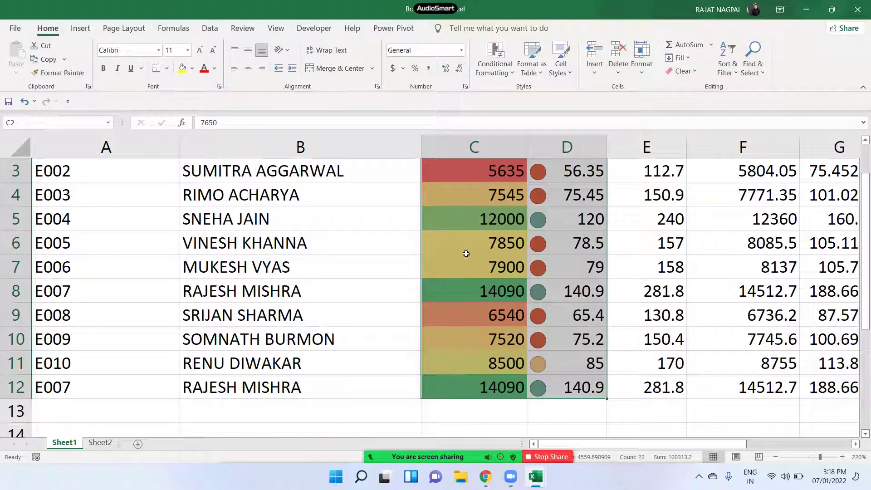
pyautogui.click(493, 73)
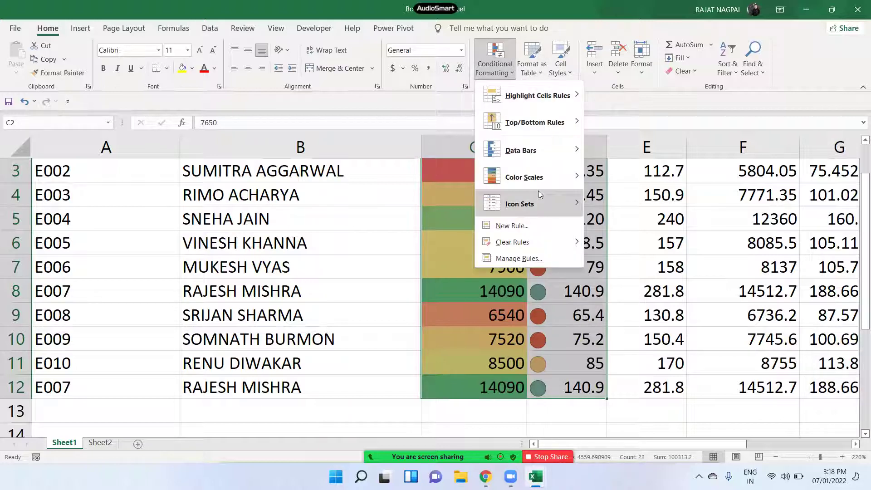
pyautogui.moveTo(538, 193)
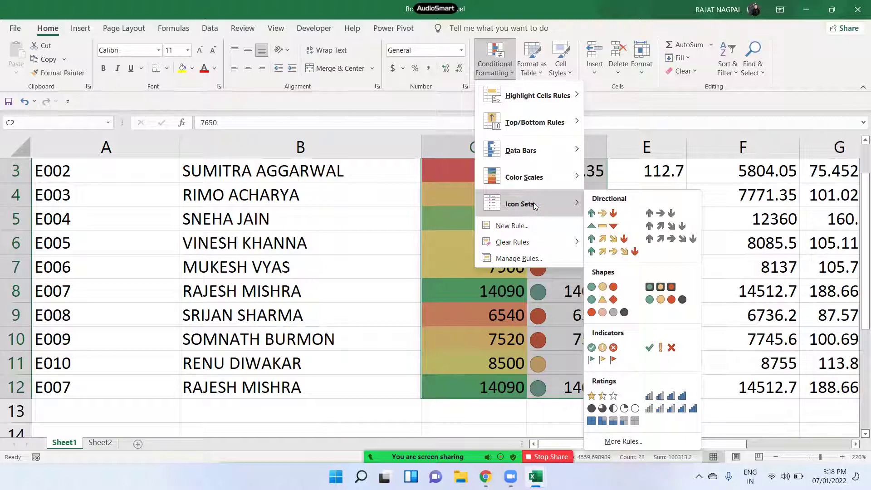
pyautogui.moveTo(520, 249)
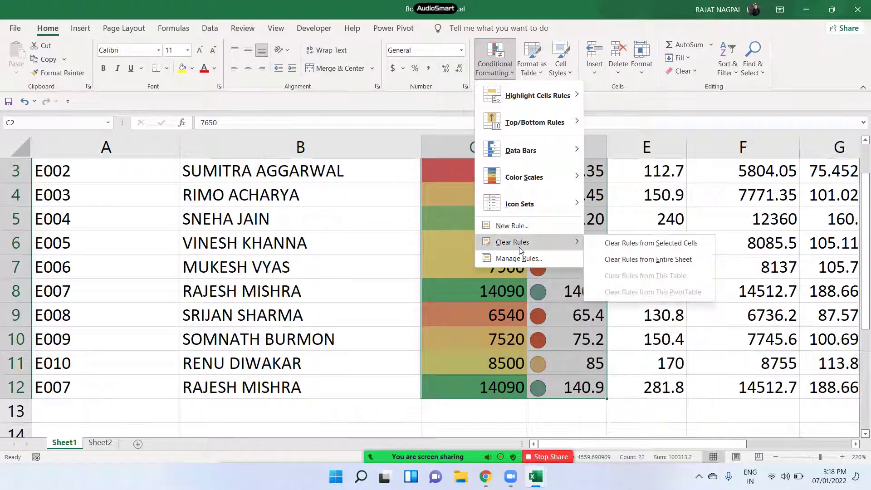
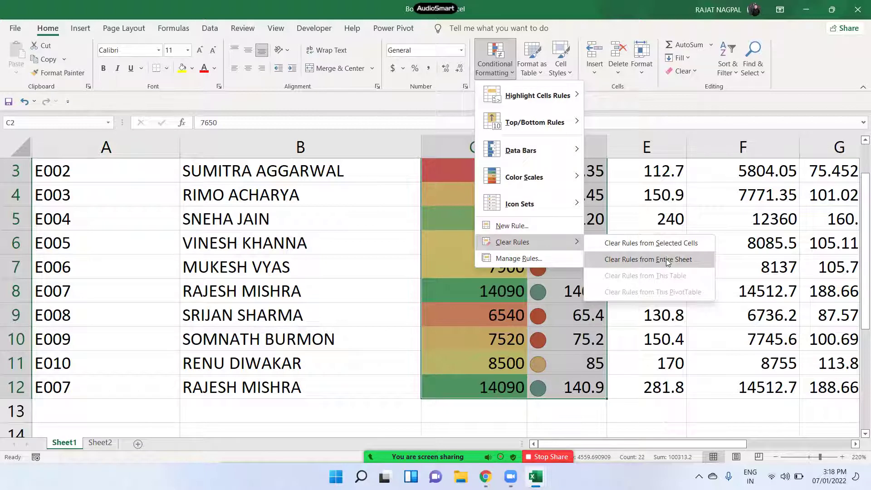
# - Clear the conditional formatting from BASIC and DA, then undo to restore it
pyautogui.click(631, 244)
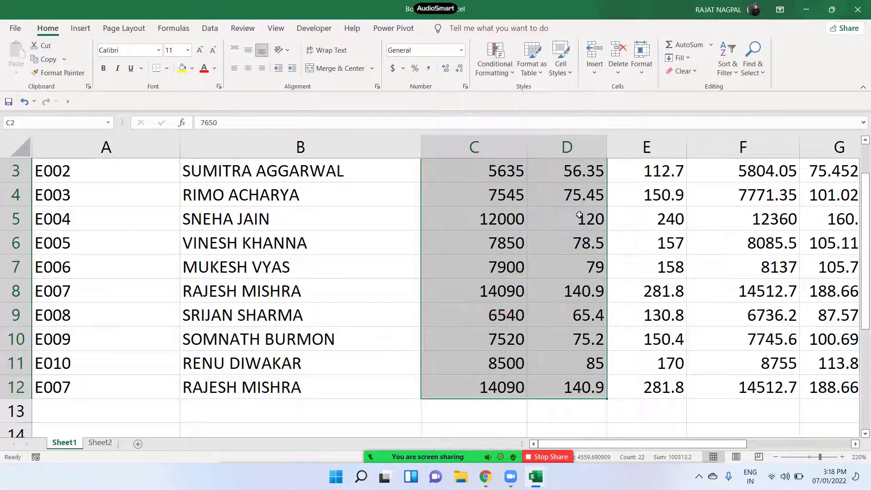
pyautogui.scroll(1, 516, 224)
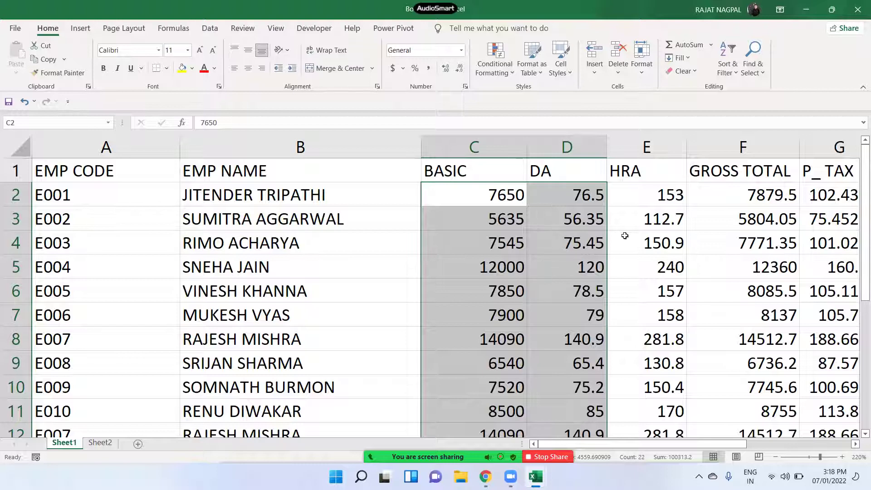
pyautogui.click(515, 75)
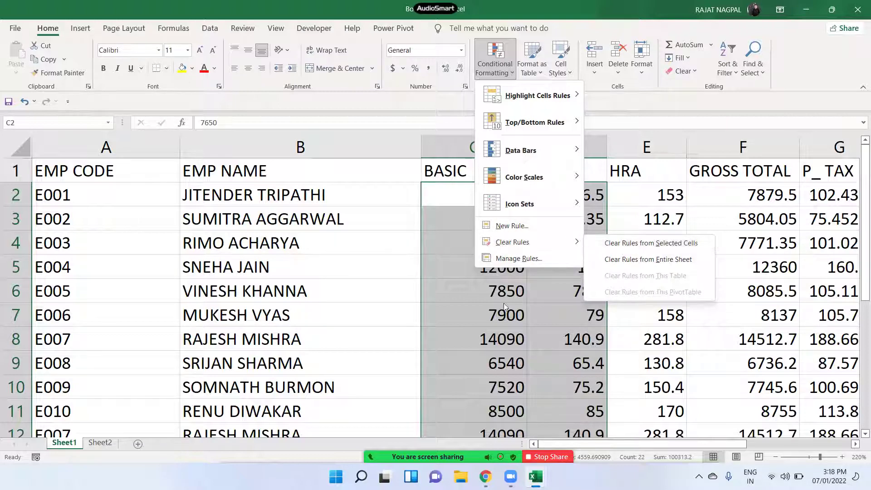
pyautogui.click(404, 285)
pyautogui.hotkey('ctrl', 'z')
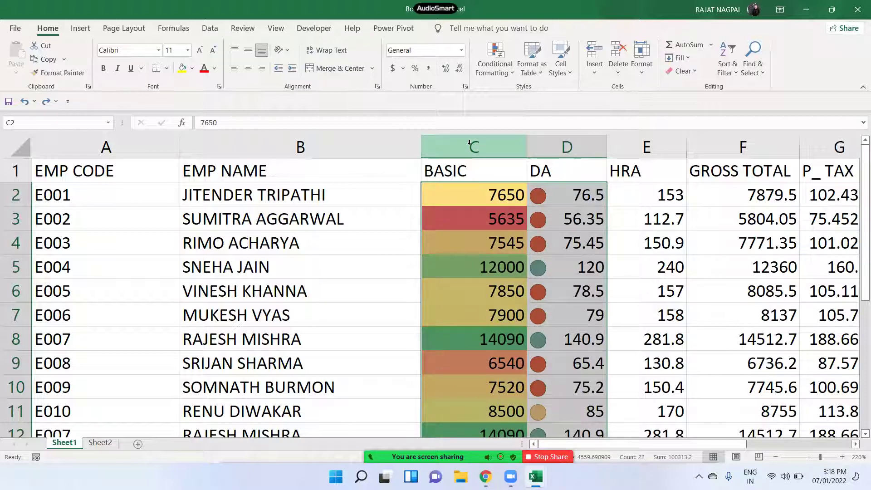
# - Delete the Graded Color Scale rule in Manage Rules, keeping the DA Icon Set rule
pyautogui.click(496, 74)
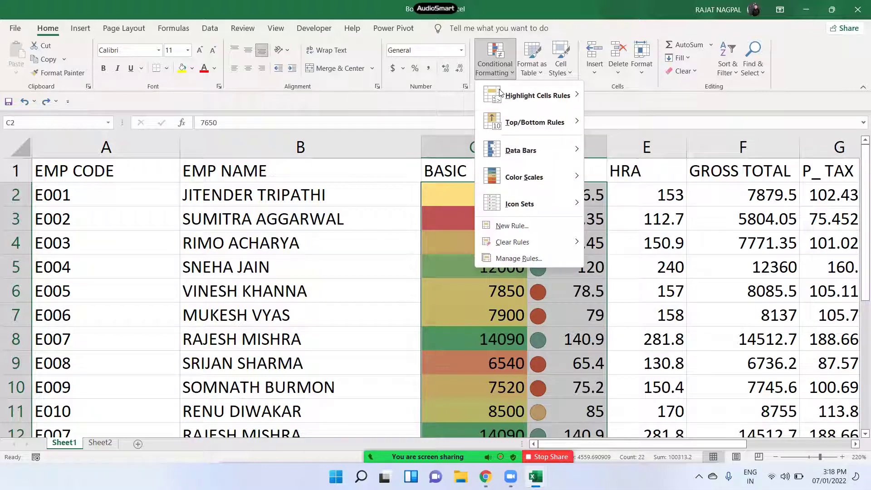
pyautogui.click(528, 262)
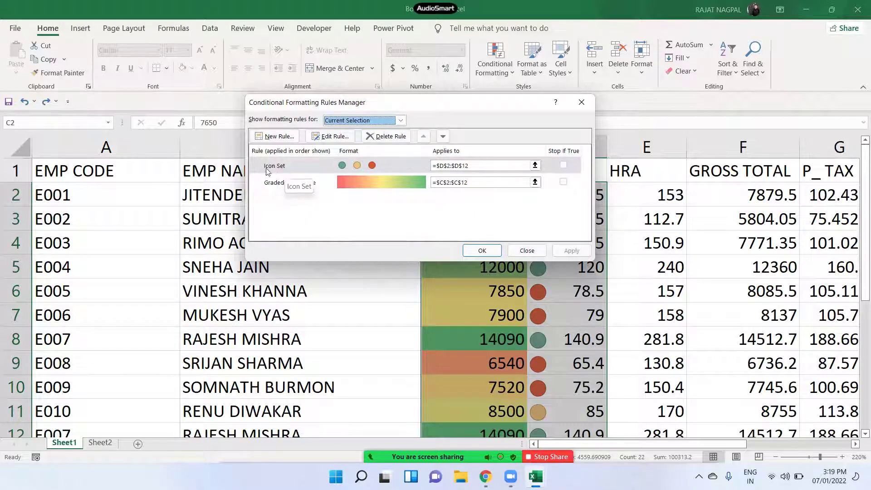
pyautogui.click(306, 166)
pyautogui.click(308, 181)
pyautogui.click(307, 166)
pyautogui.click(310, 182)
pyautogui.click(309, 165)
pyautogui.click(309, 181)
pyautogui.click(306, 167)
pyautogui.click(307, 182)
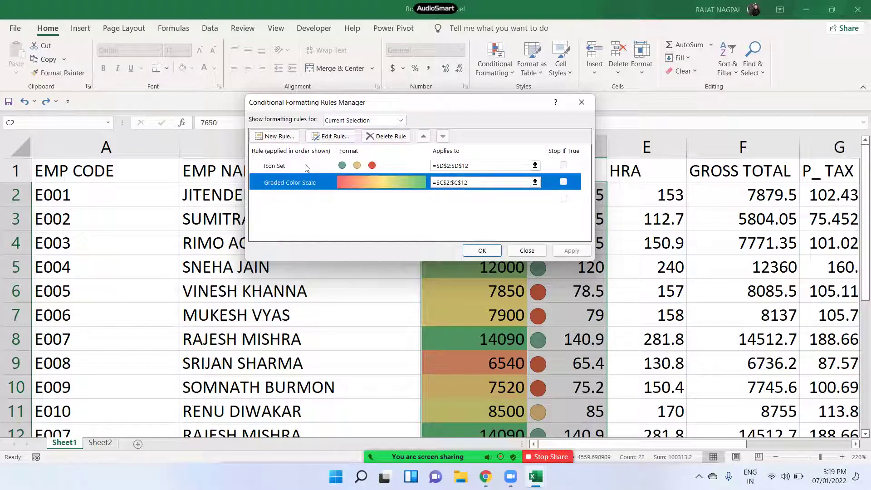
pyautogui.click(401, 141)
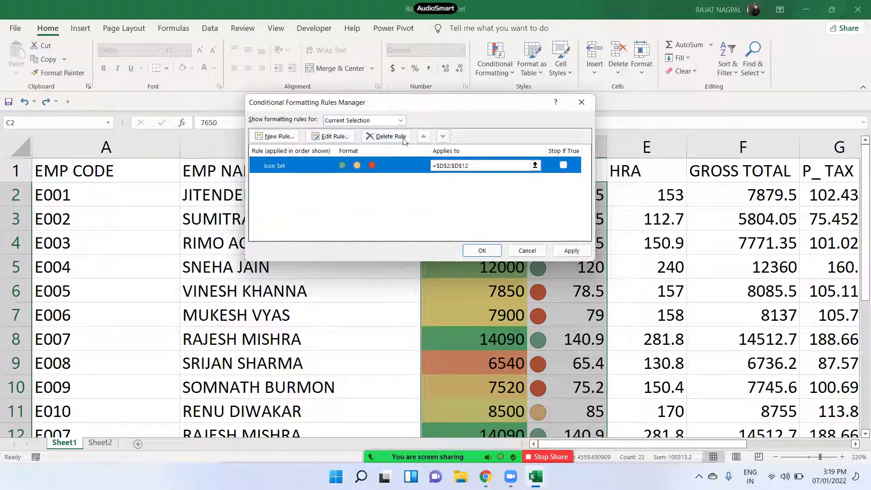
pyautogui.click(569, 251)
pyautogui.click(498, 250)
pyautogui.moveTo(483, 194); pyautogui.dragTo(496, 388)
pyautogui.scroll(1, 500, 336)
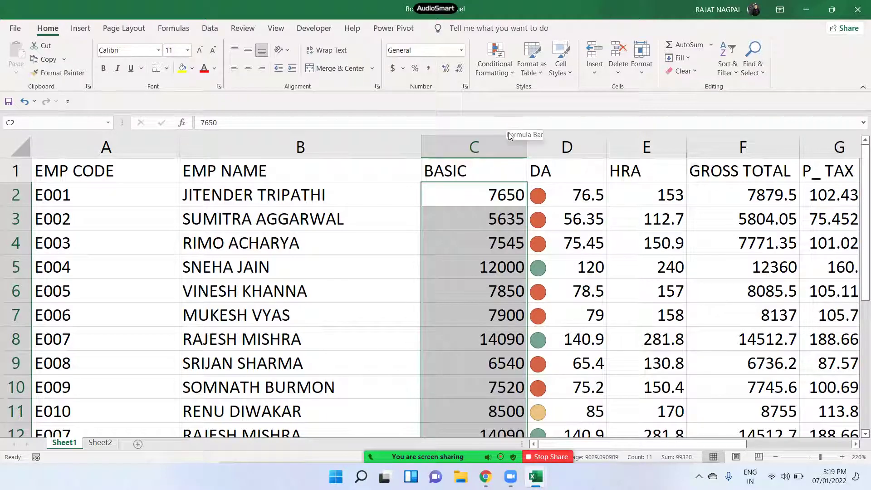
pyautogui.click(528, 72)
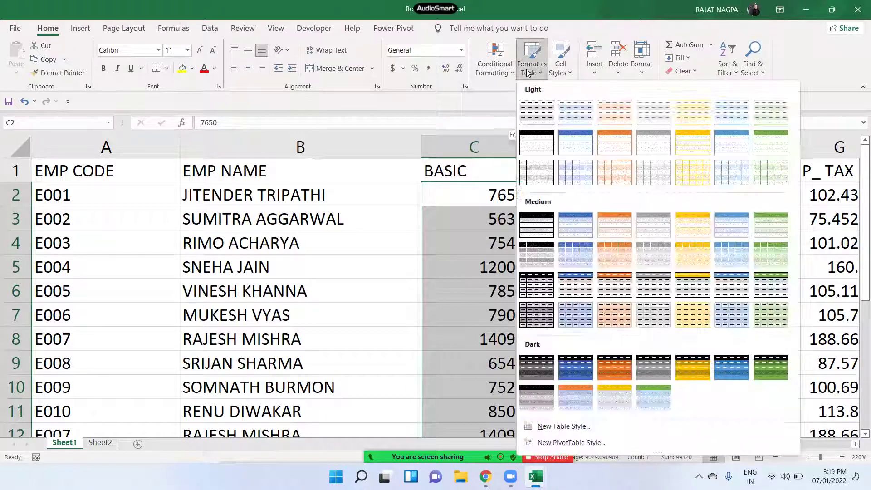
pyautogui.press('Escape')
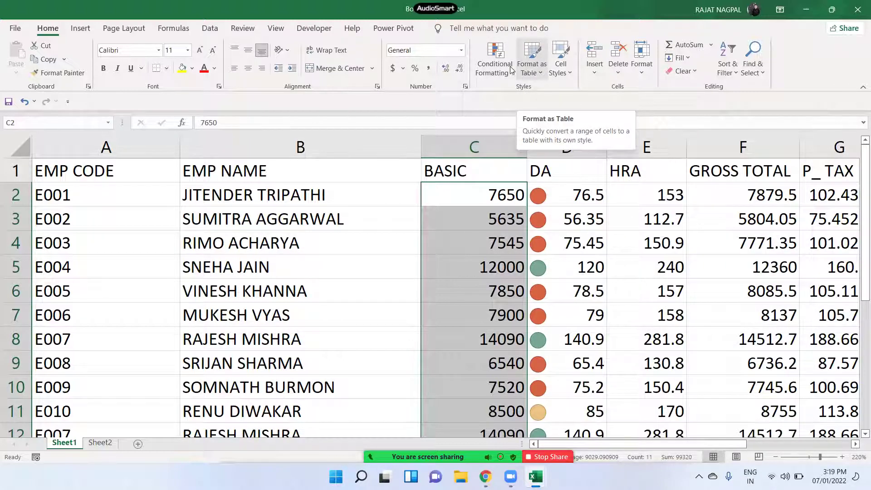
pyautogui.click(494, 64)
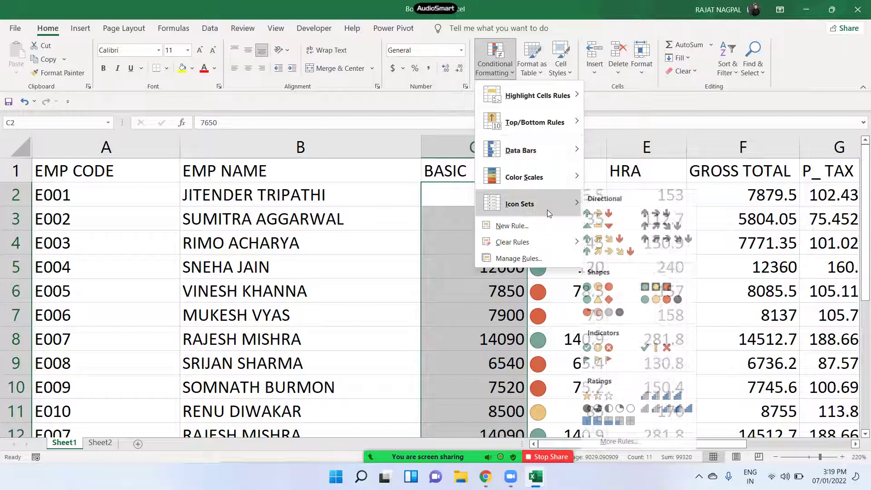
pyautogui.moveTo(551, 175)
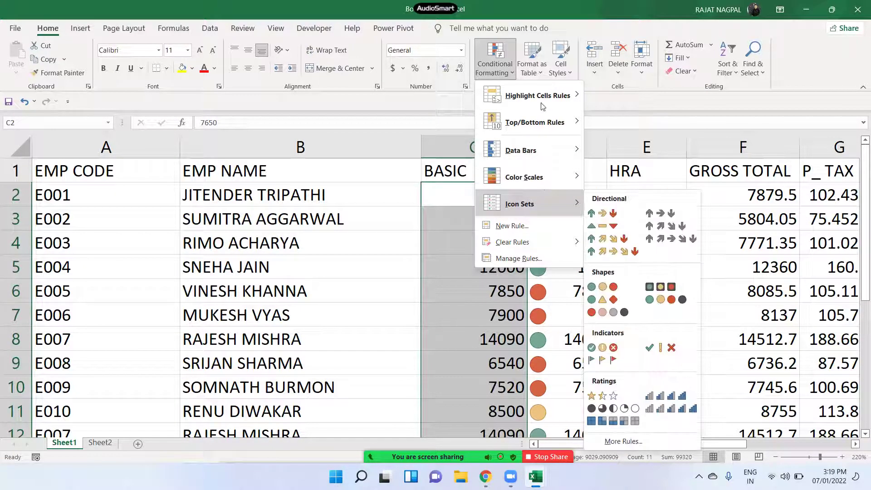
pyautogui.moveTo(548, 154)
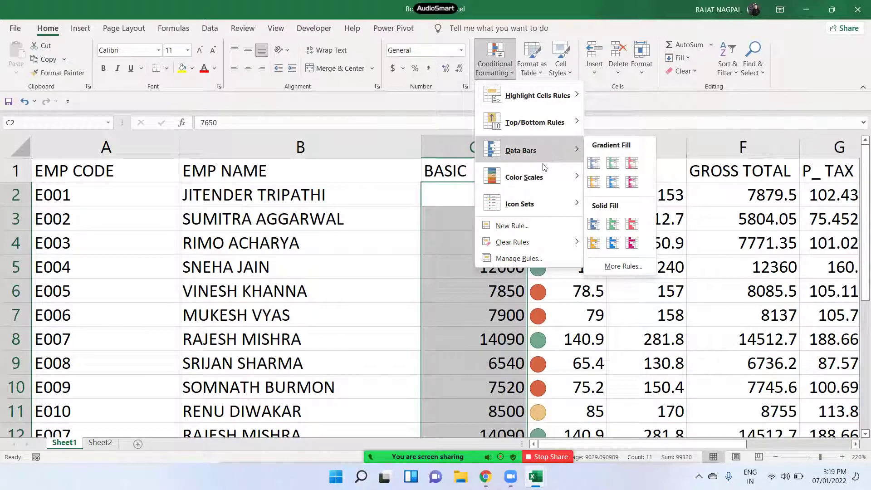
pyautogui.click(412, 234)
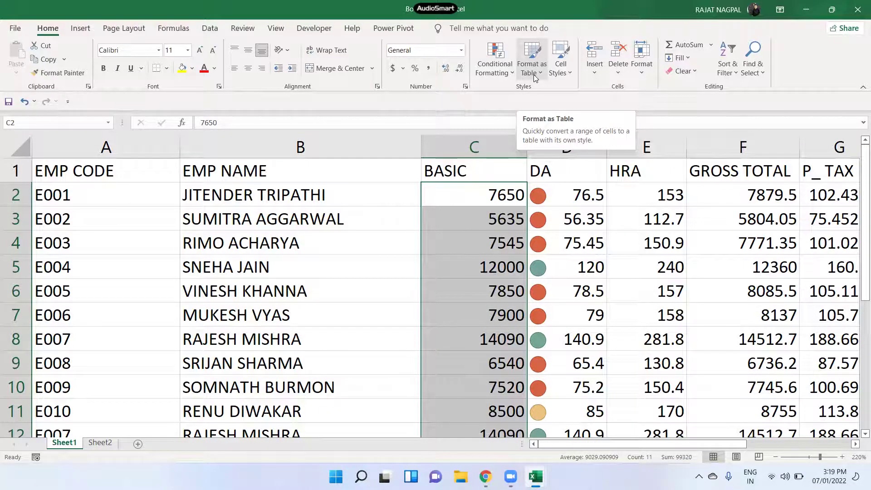
pyautogui.click(533, 74)
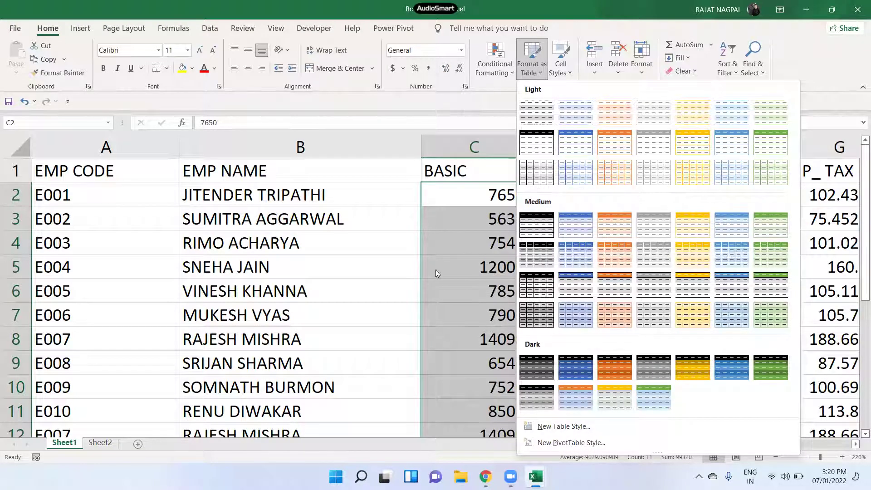
pyautogui.press('Escape')
pyautogui.keyDown('ctrl'); pyautogui.scroll(-3, 362, 283); pyautogui.keyUp('ctrl')
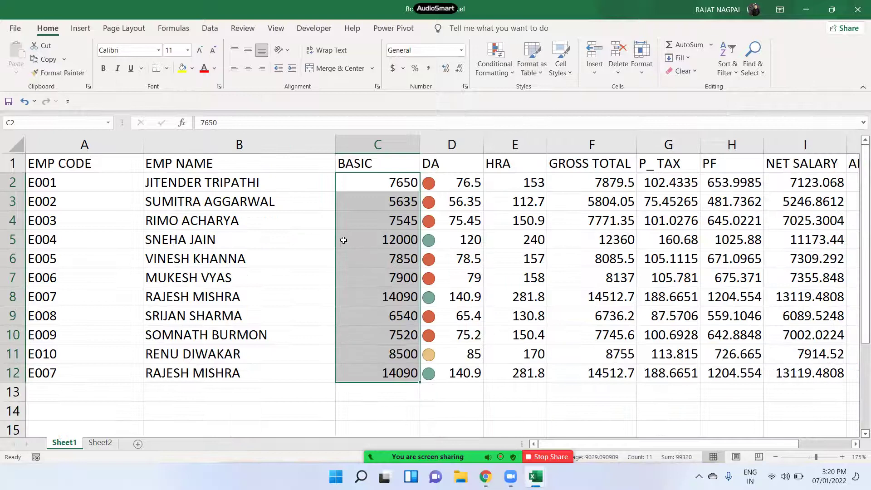
# - Clear the icon set rules from the selected DA cells D2:D12
pyautogui.moveTo(455, 184); pyautogui.dragTo(463, 374)
pyautogui.click(508, 71)
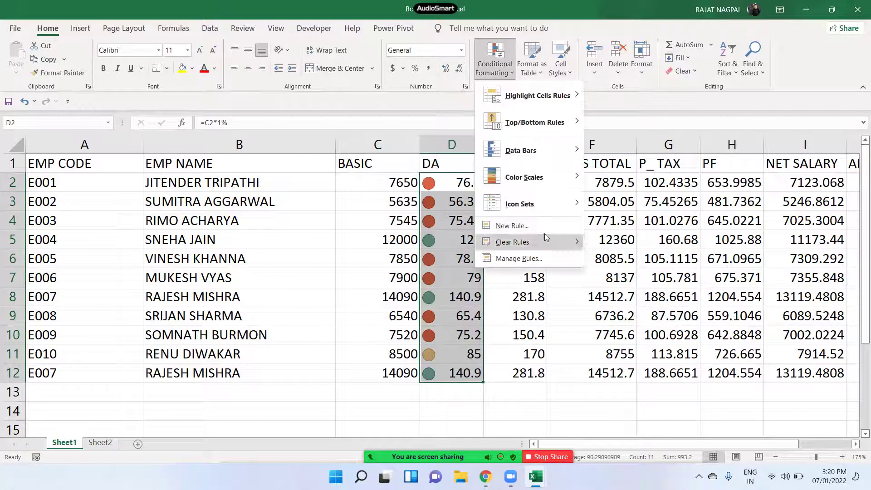
pyautogui.moveTo(543, 243)
pyautogui.click(613, 243)
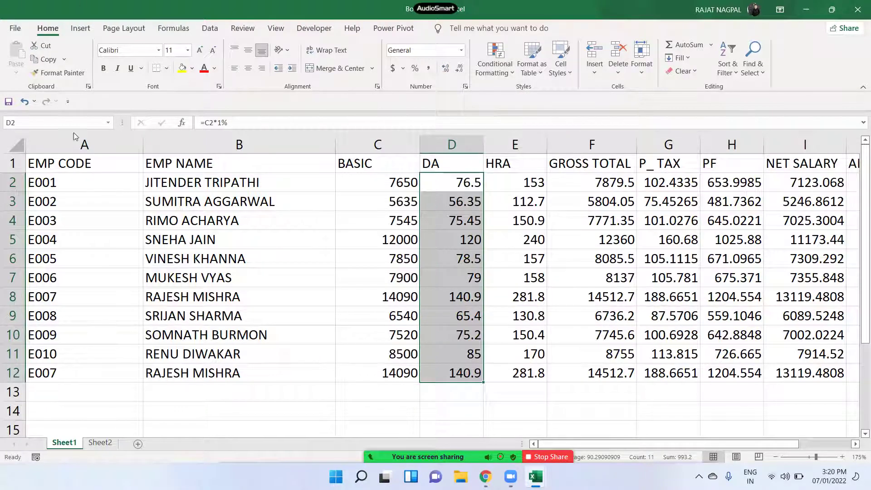
# - Format the salary range A1:I12 as a table in a gold Medium style
pyautogui.moveTo(94, 163); pyautogui.dragTo(724, 367)
pyautogui.click(558, 445)
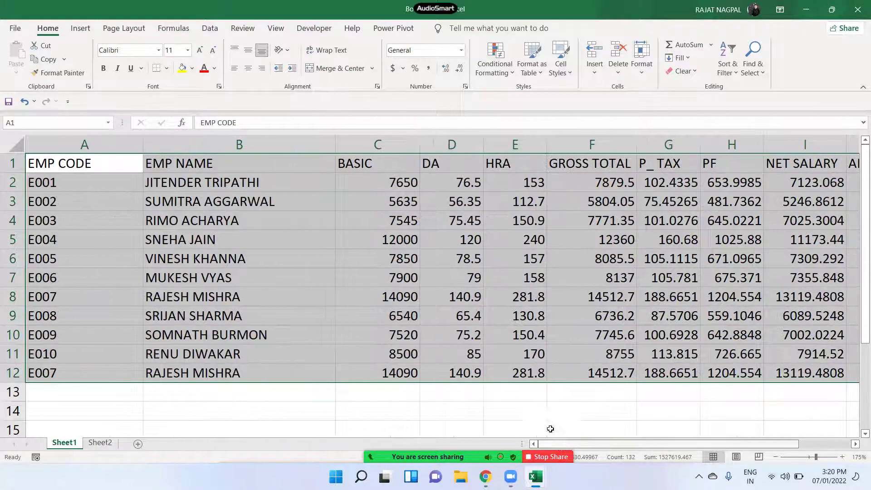
pyautogui.click(540, 77)
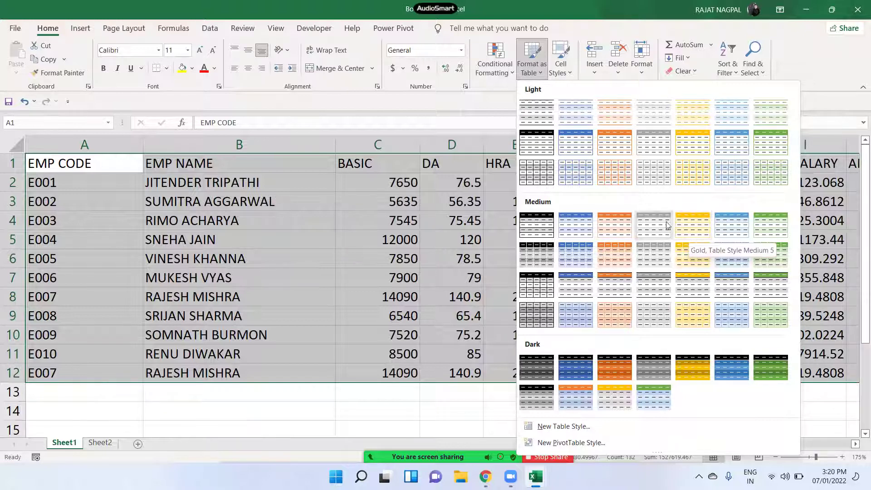
pyautogui.click(694, 262)
pyautogui.click(412, 202)
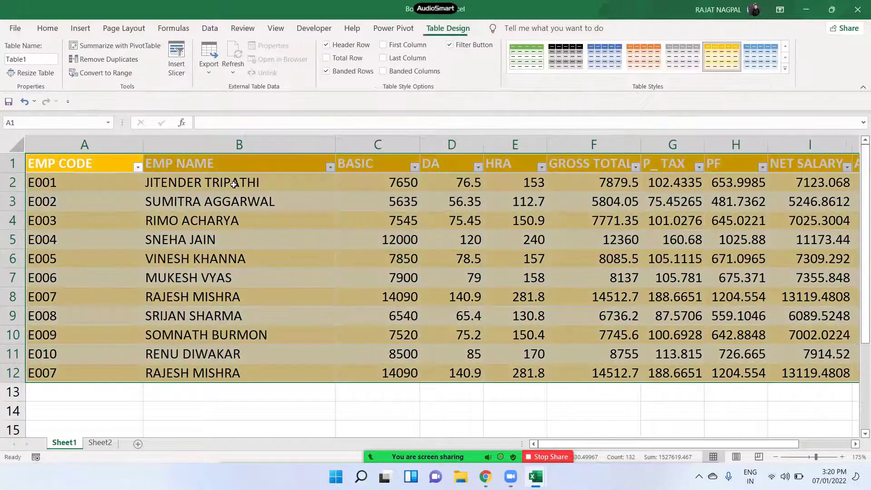
pyautogui.click(250, 279)
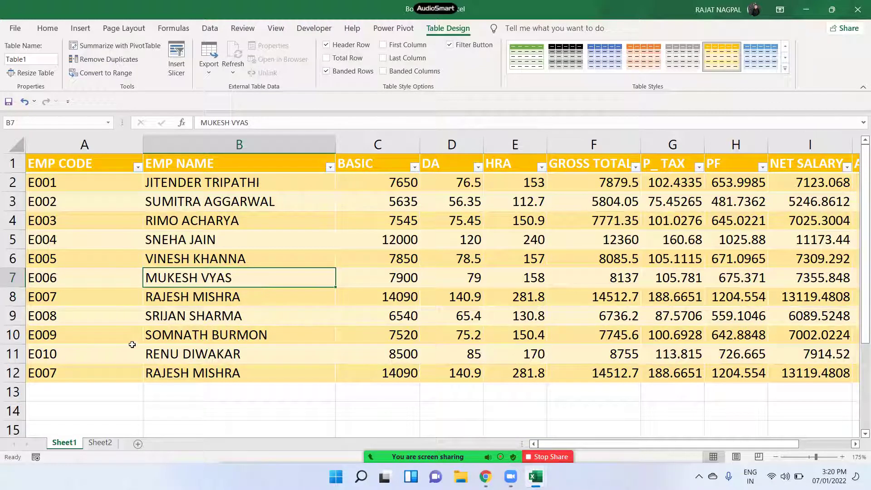
# - Add employee E011 with the employee name and basic salary 15000 in row 13
pyautogui.click(113, 389)
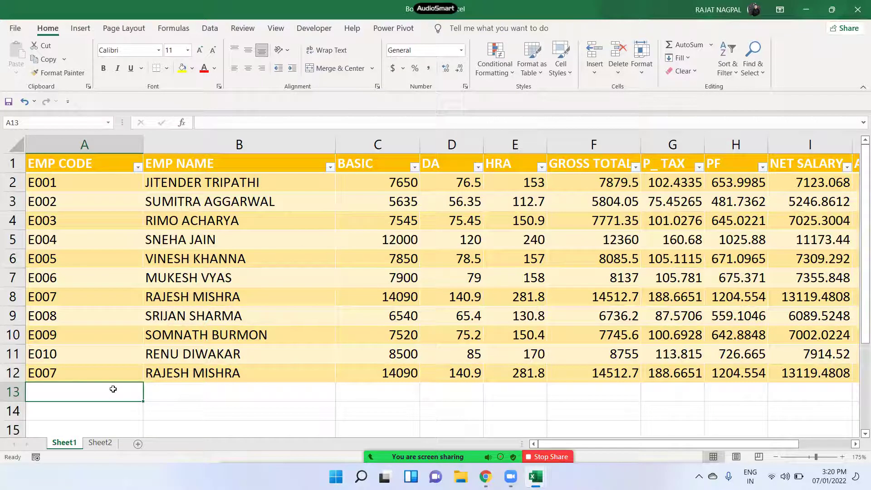
pyautogui.write('E')
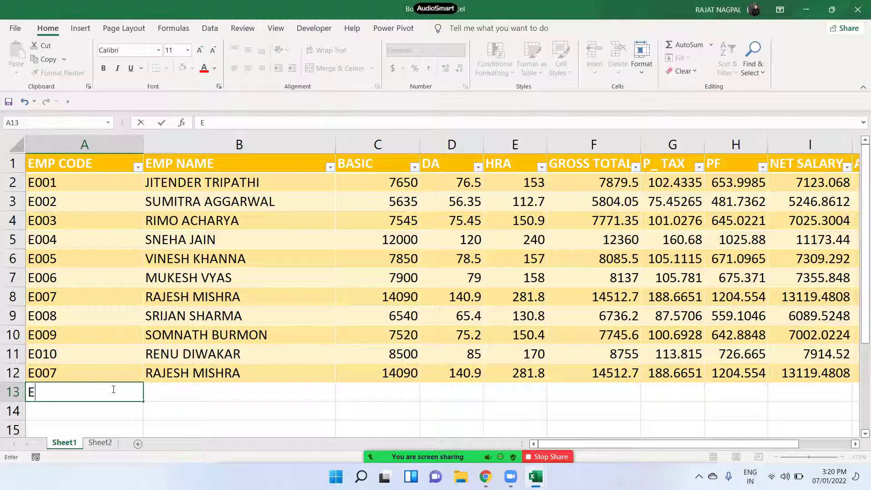
pyautogui.write('011')
pyautogui.press('Tab')
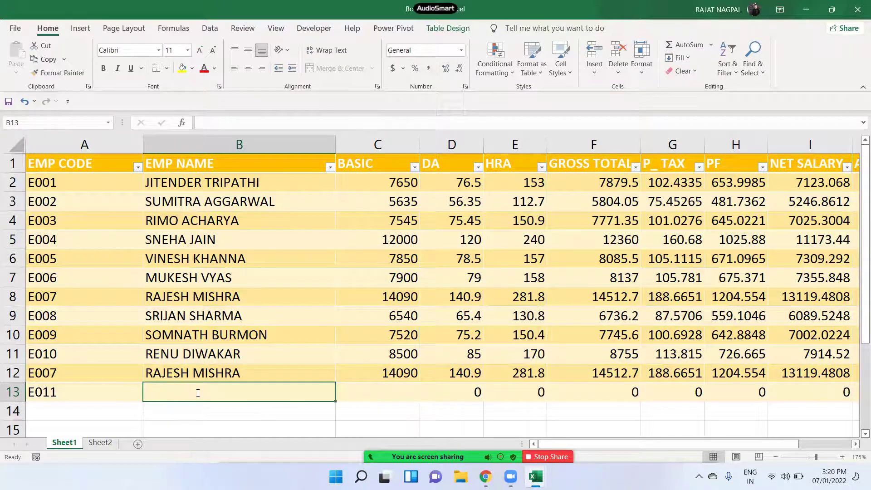
pyautogui.write('AMAN')
pyautogui.press('Tab')
pyautogui.write('15000')
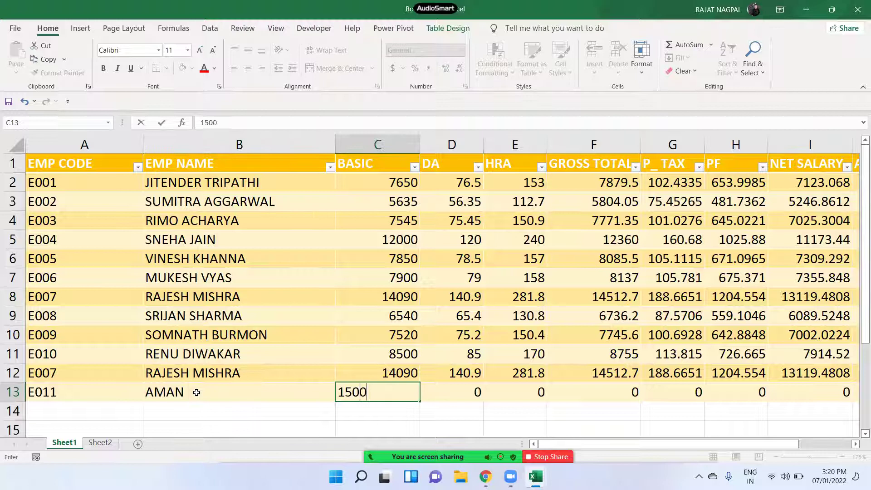
pyautogui.press('Tab')
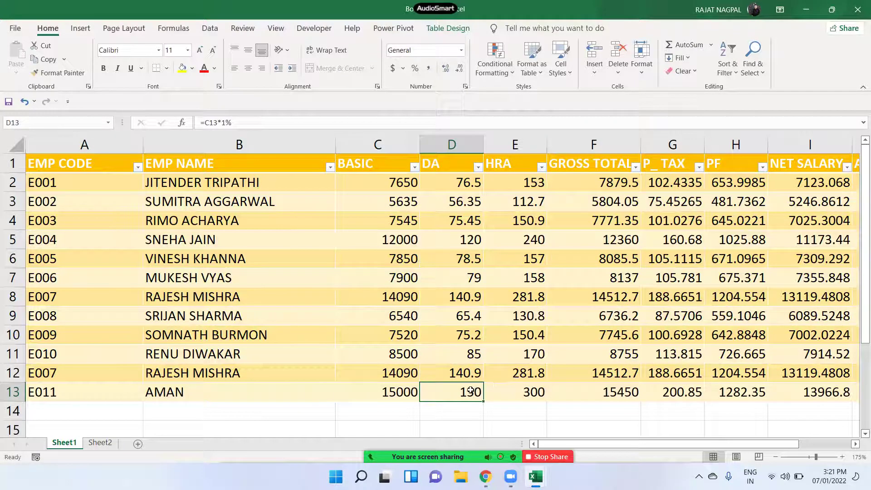
pyautogui.hotkey('shift', 'Right')
pyautogui.hotkey('shift', 'Right')
pyautogui.hotkey('shift', 'Right')
pyautogui.hotkey('shift', 'Right')
pyautogui.hotkey('shift', 'Right')
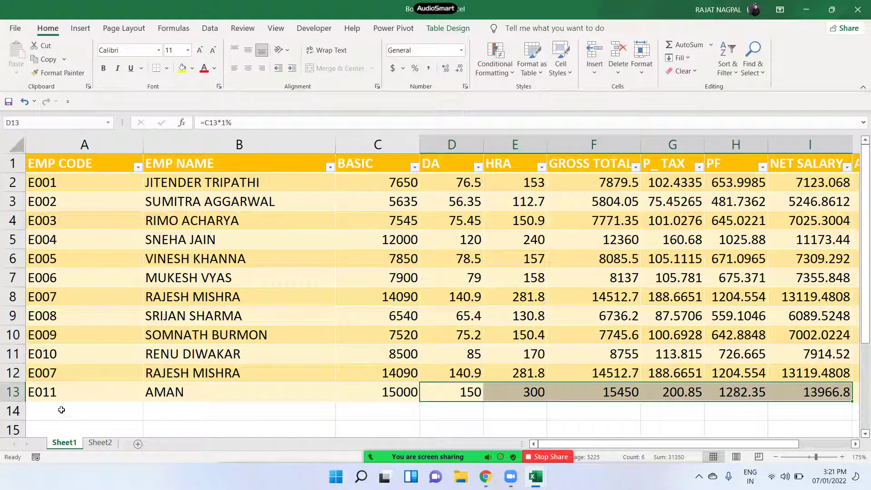
pyautogui.click(59, 411)
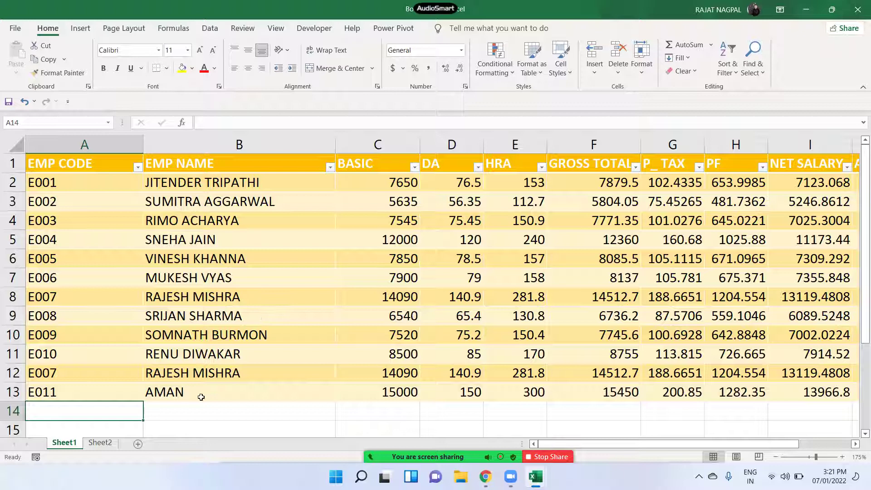
# - Add employee E012 with the employee name and basic salary 16000 in row 14
pyautogui.write('E1')
pyautogui.press('BackSpace')
pyautogui.write('012')
pyautogui.press('Tab')
pyautogui.write('SHIVANI')
pyautogui.press('Tab')
pyautogui.write('16000')
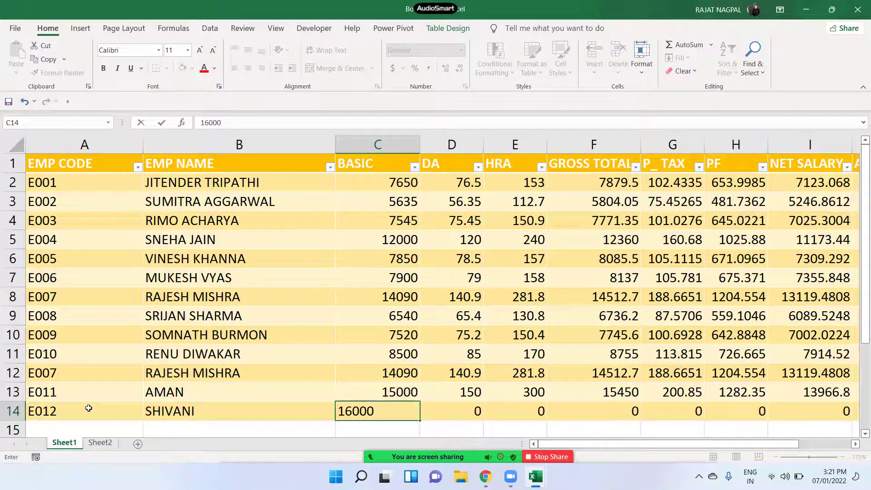
pyautogui.press('Return')
pyautogui.moveTo(474, 389); pyautogui.dragTo(730, 393)
pyautogui.moveTo(413, 394); pyautogui.dragTo(78, 394)
pyautogui.scroll(-1, 203, 365)
pyautogui.scroll(1, 317, 365)
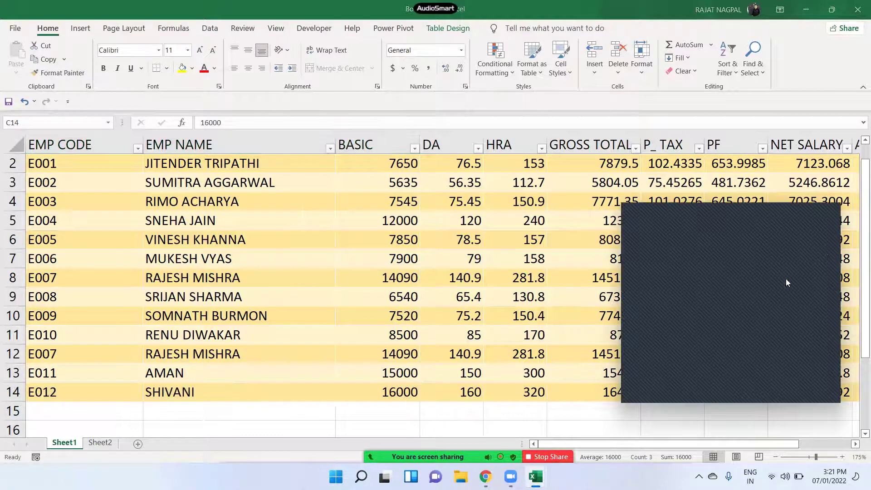
pyautogui.click(822, 213)
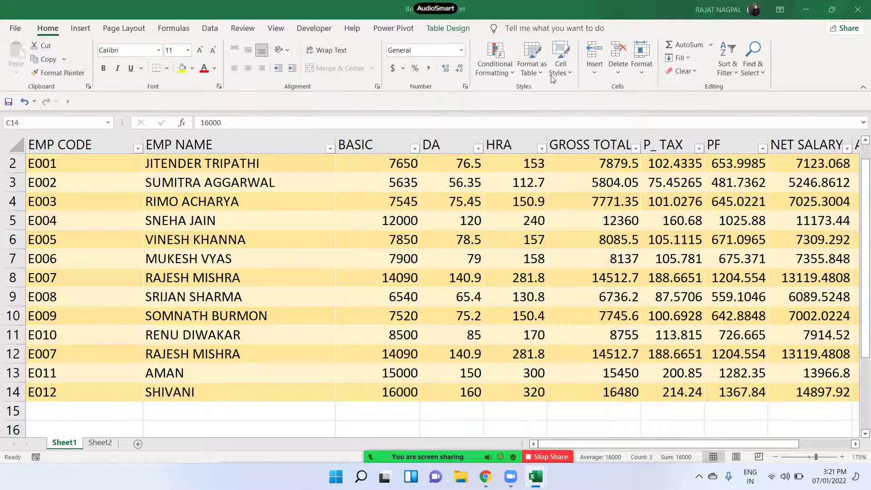
pyautogui.scroll(1, 318, 279)
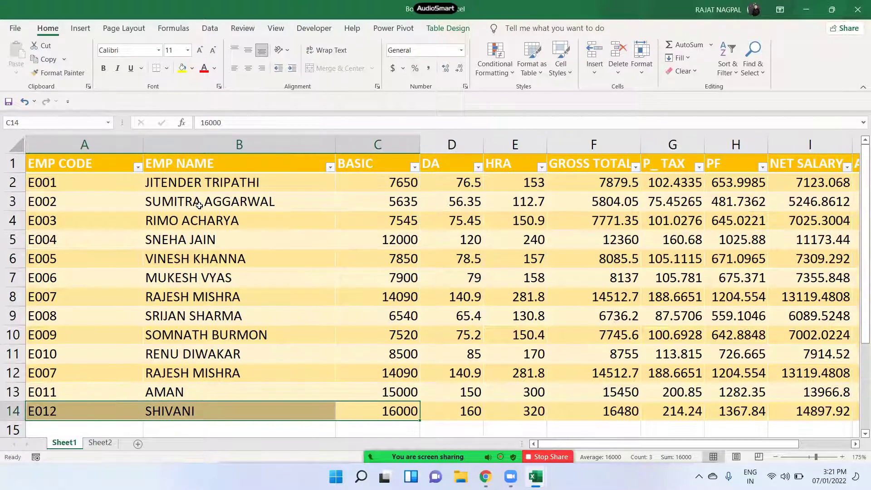
pyautogui.scroll(-2, 191, 385)
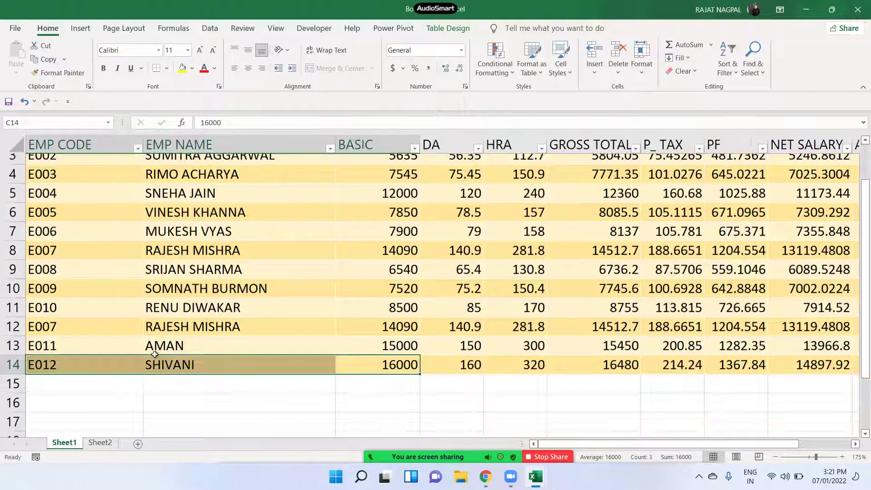
pyautogui.moveTo(102, 311); pyautogui.dragTo(832, 316)
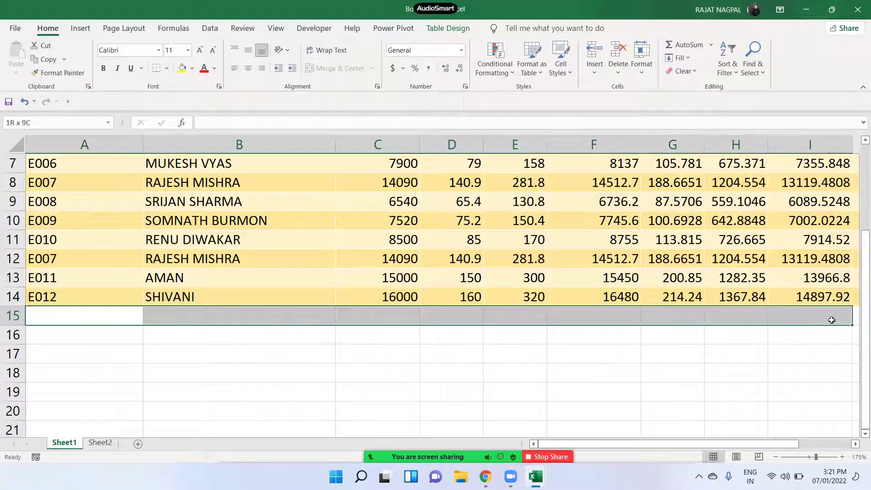
pyautogui.click(678, 319)
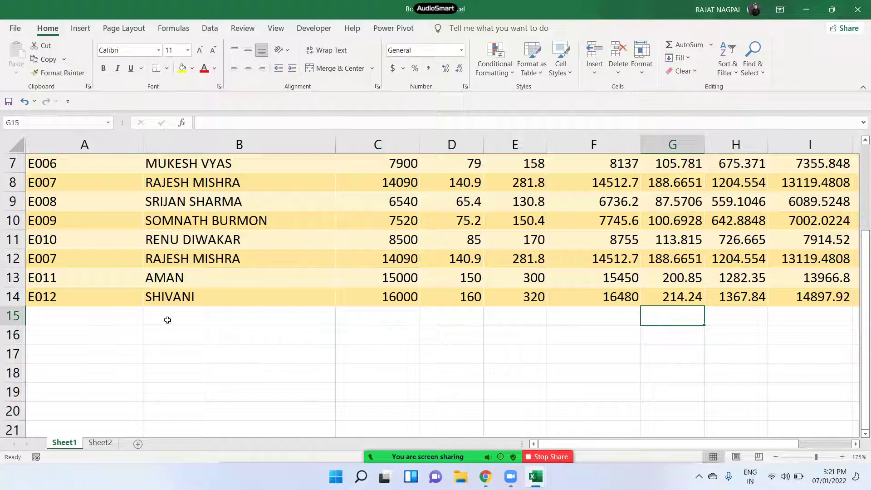
pyautogui.click(479, 318)
pyautogui.moveTo(475, 289); pyautogui.dragTo(816, 297)
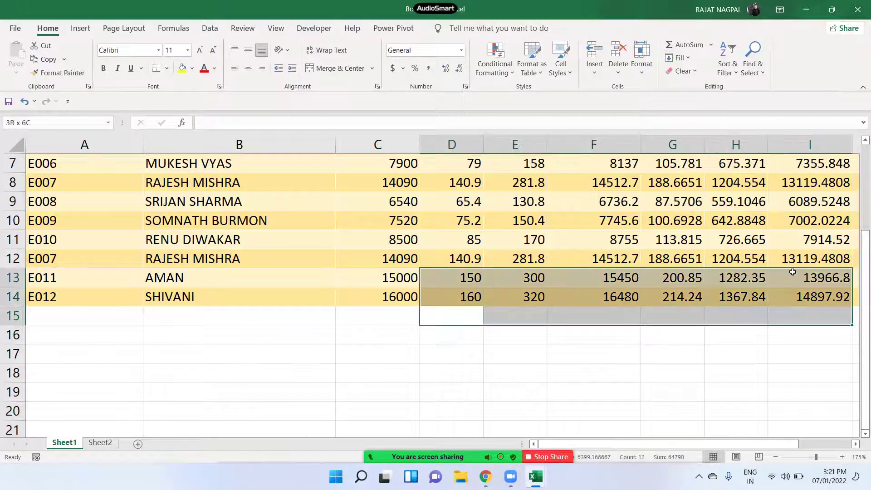
pyautogui.click(606, 317)
pyautogui.moveTo(441, 324); pyautogui.dragTo(813, 323)
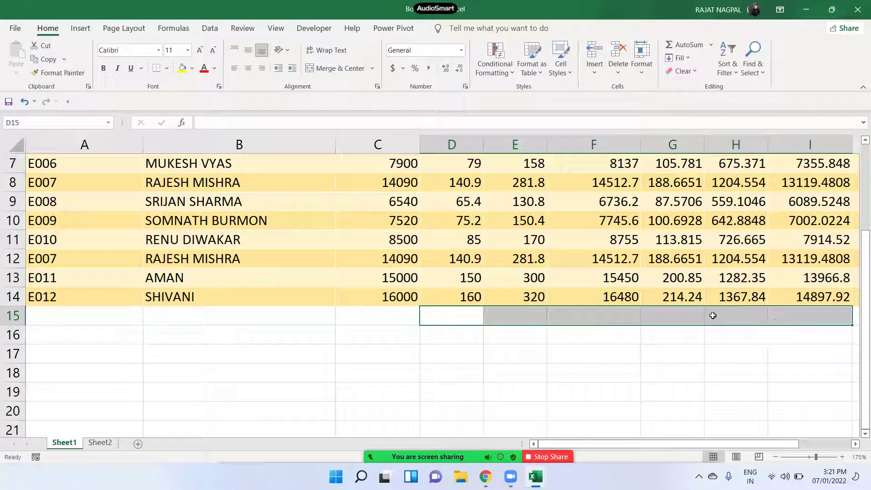
pyautogui.scroll(2, 420, 383)
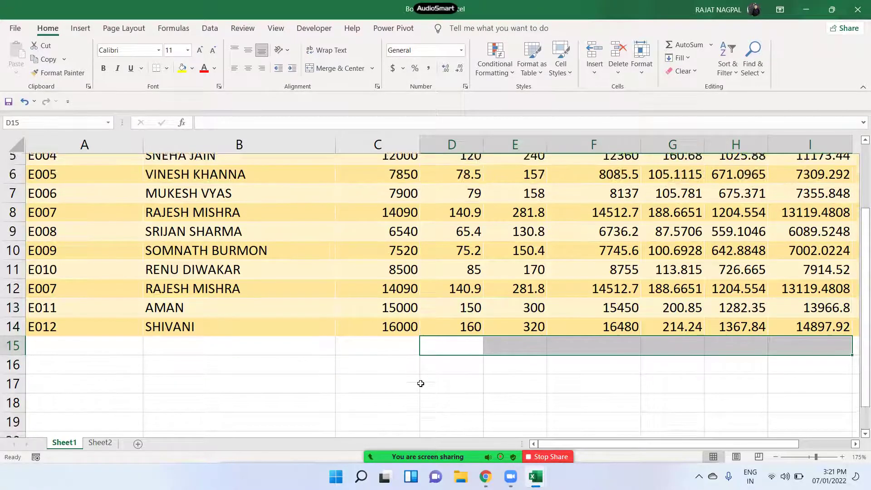
pyautogui.scroll(-2, 410, 389)
# - Enter =SUM(Table1[BASIC]) in C18, totalling the BASIC column to 130320
pyautogui.click(408, 371)
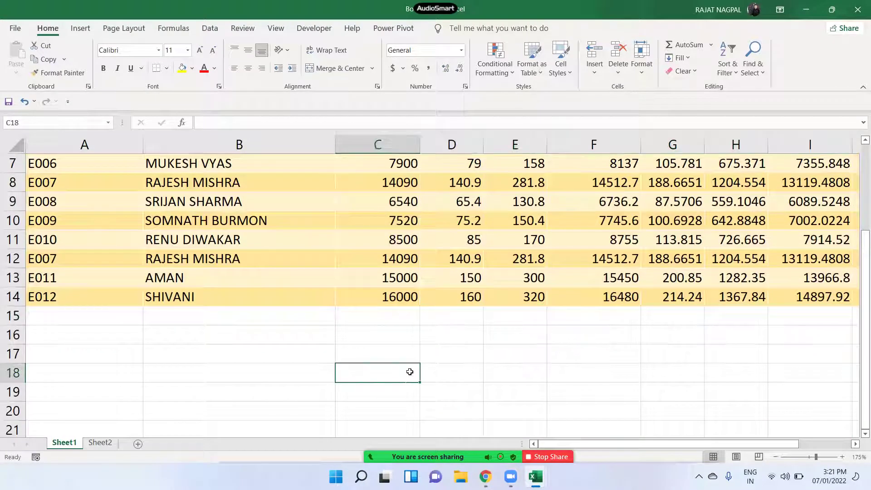
pyautogui.write('=SUM(')
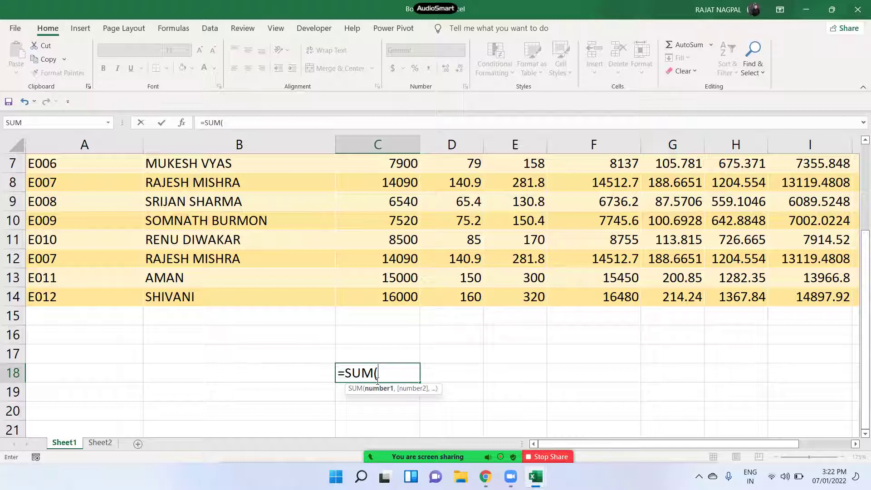
pyautogui.scroll(2, 394, 295)
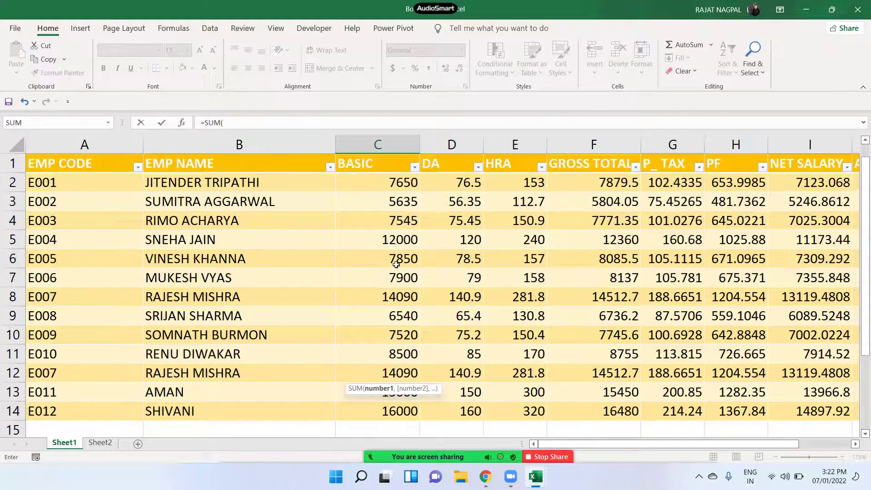
pyautogui.moveTo(388, 190); pyautogui.dragTo(398, 373)
pyautogui.write(')')
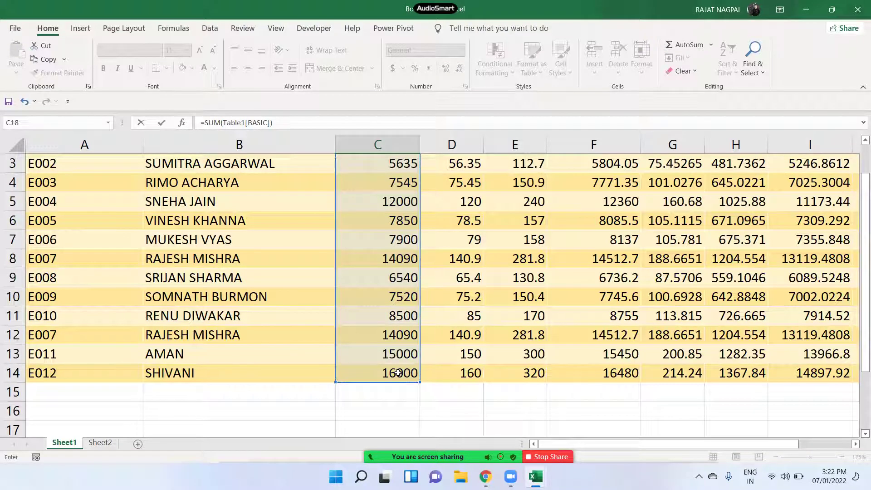
pyautogui.press('Return')
pyautogui.scroll(-2, 400, 365)
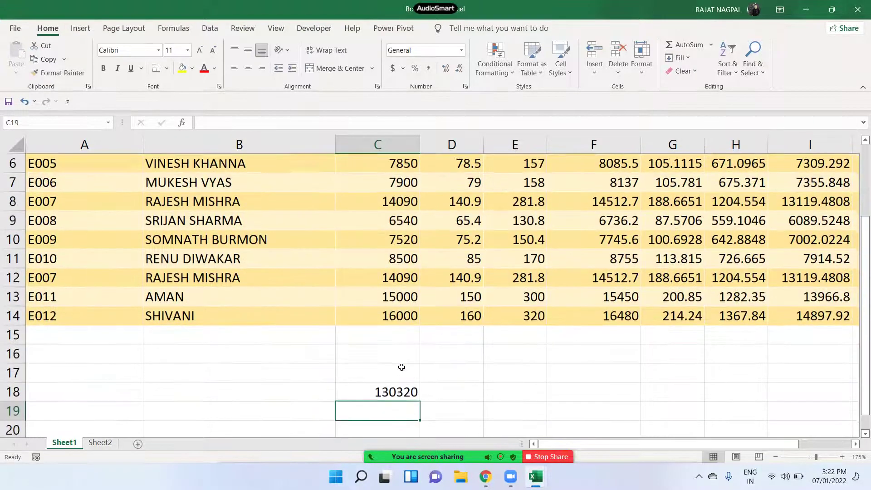
pyautogui.click(400, 339)
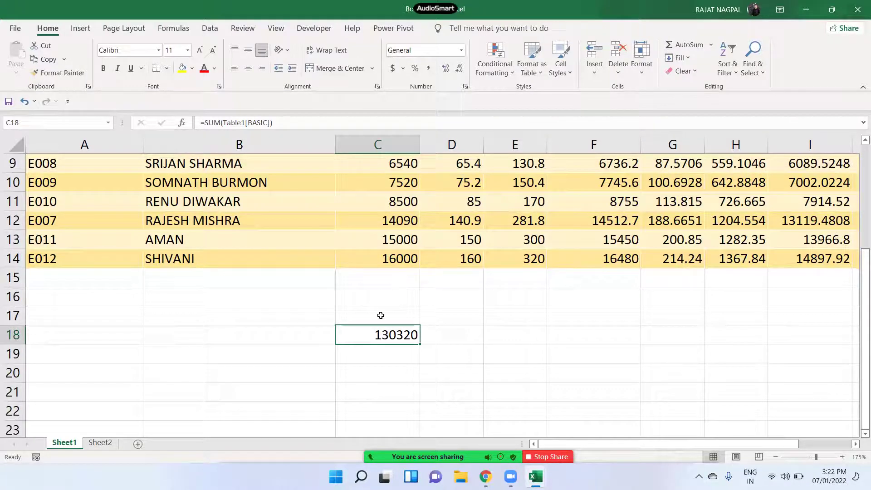
# - Start typing a new employee code in cell A15
pyautogui.click(116, 285)
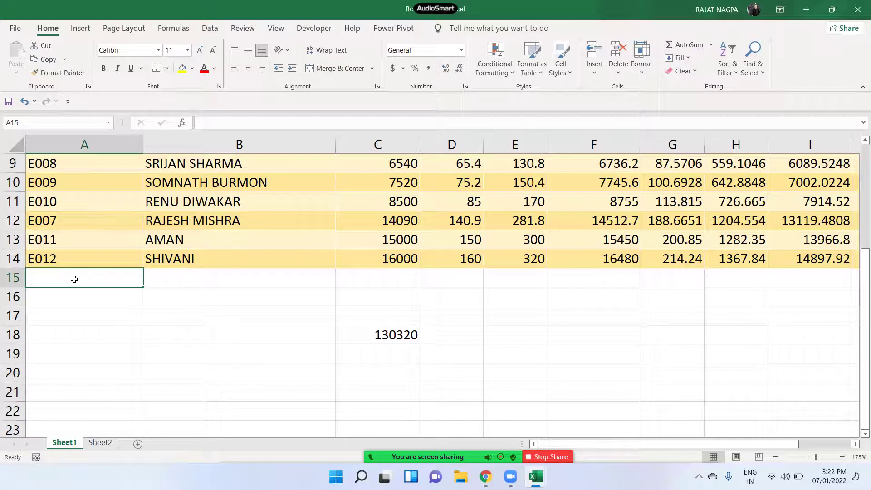
pyautogui.write('E1')
pyautogui.press('BackSpace')
# - Complete E013 with the employee name and basic salary 20000; C18 now shows 150320
pyautogui.write('01')
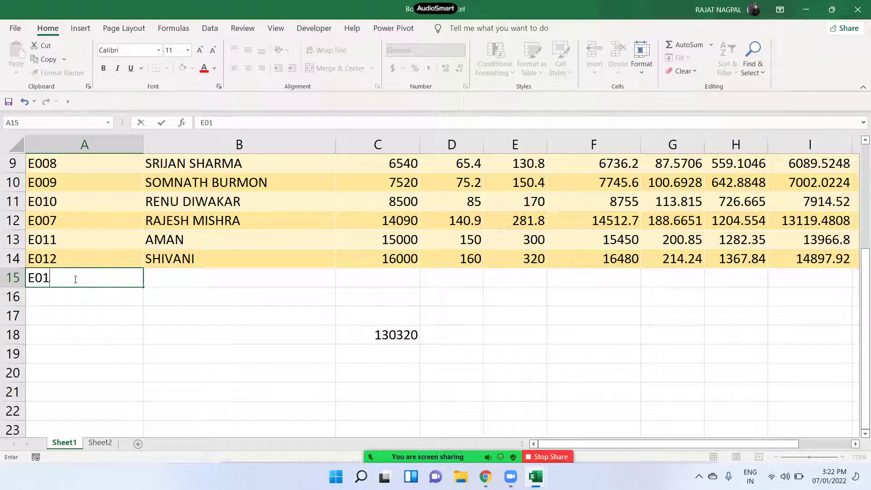
pyautogui.write('3')
pyautogui.press('Tab')
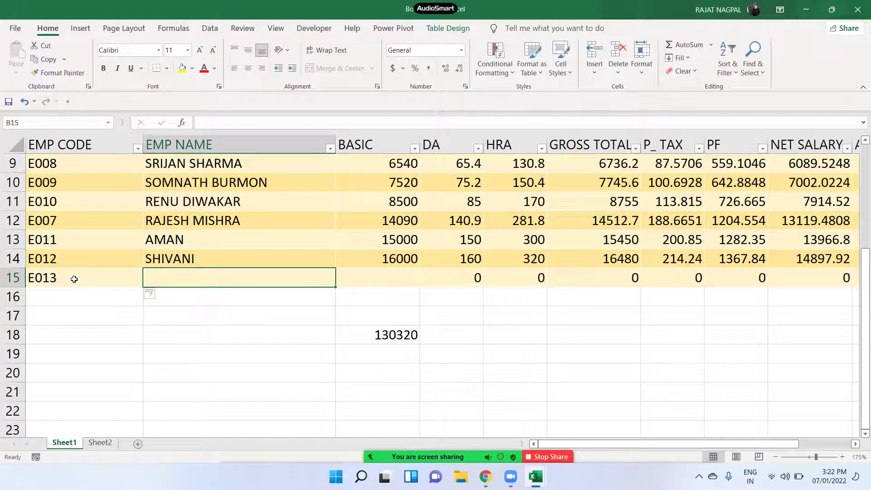
pyautogui.write('SOFI')
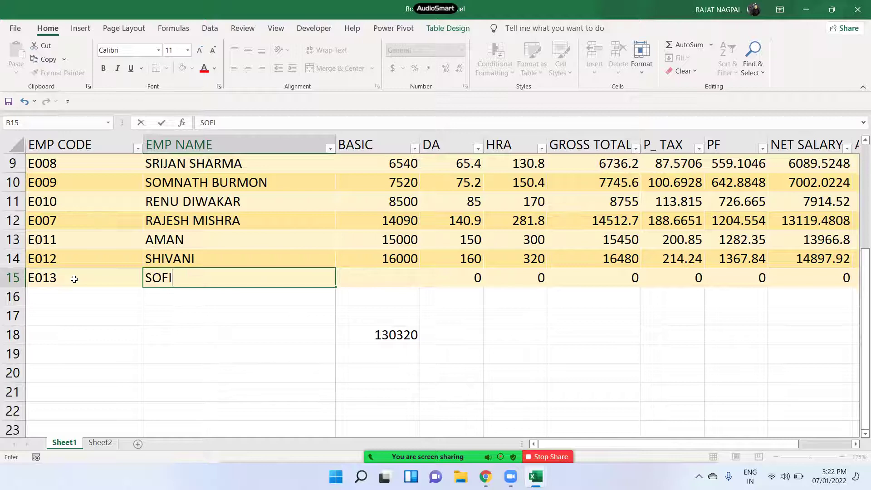
pyautogui.write('YA')
pyautogui.press('Tab')
pyautogui.write('20000')
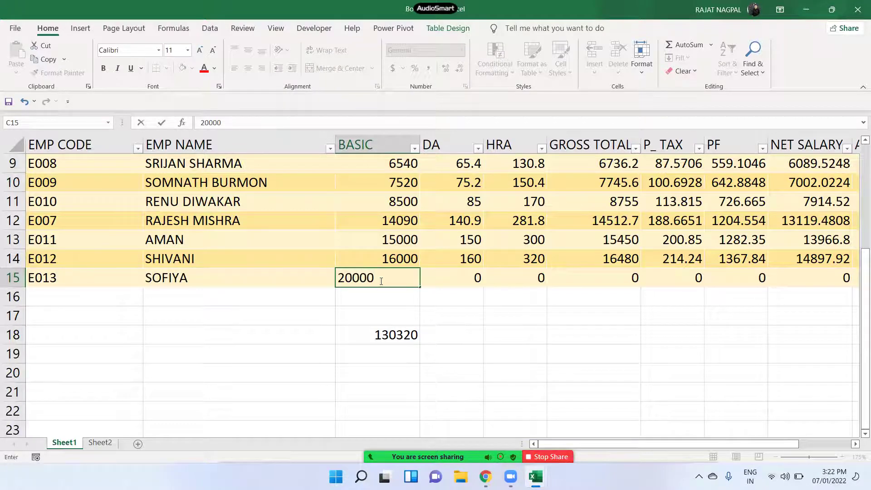
pyautogui.press('Return')
pyautogui.click(395, 341)
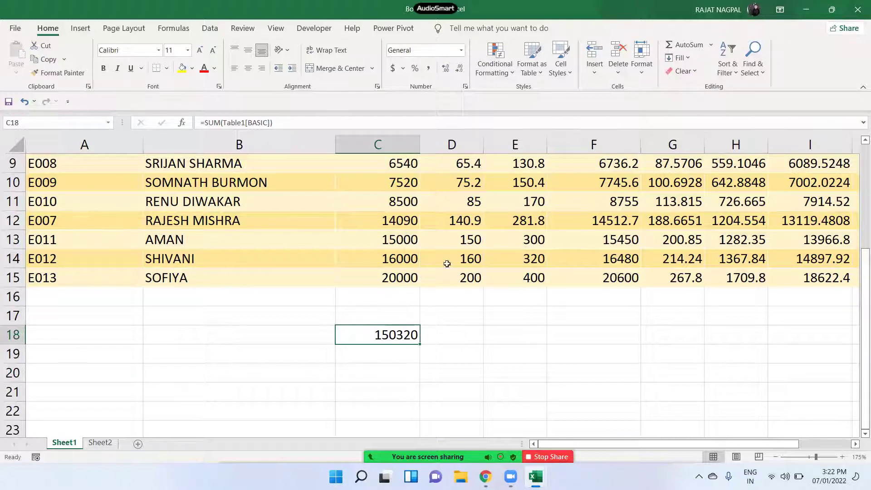
pyautogui.click(411, 278)
pyautogui.hotkey('shift', 'Up')
pyautogui.hotkey('shift', 'Up')
pyautogui.hotkey('shift', 'Up')
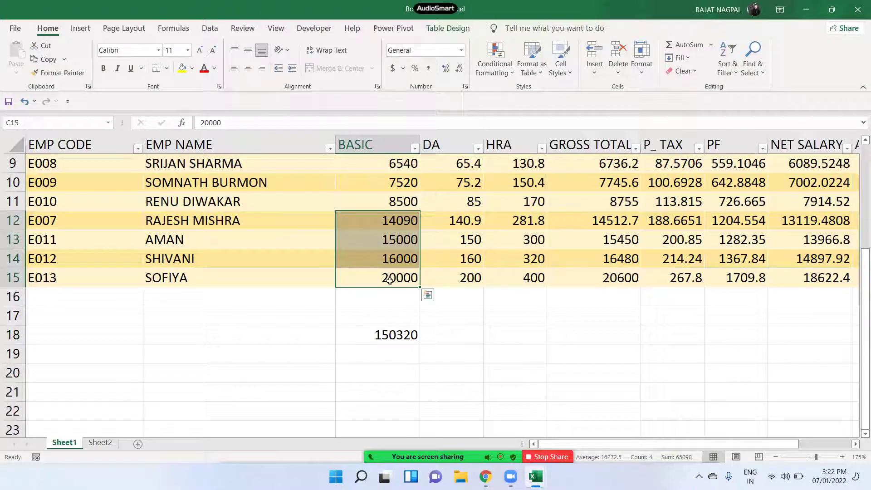
pyautogui.click(396, 293)
pyautogui.moveTo(131, 297); pyautogui.dragTo(492, 298)
pyautogui.click(403, 333)
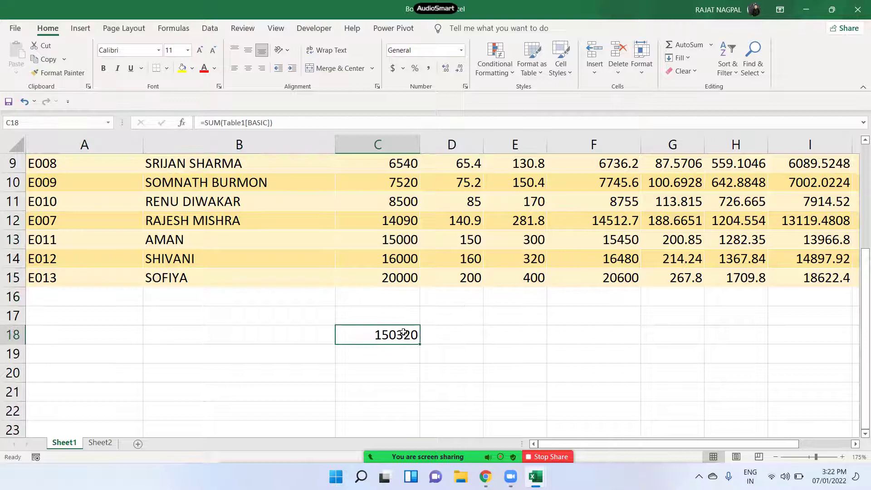
pyautogui.click(384, 299)
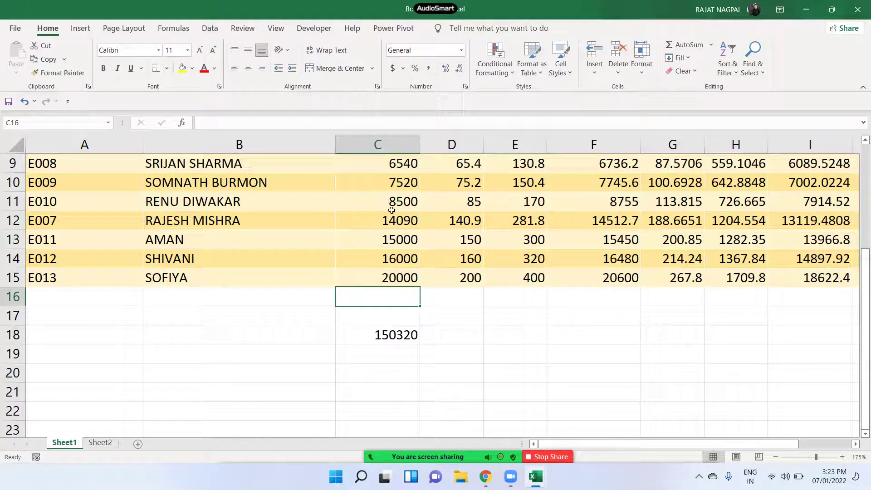
pyautogui.click(395, 181)
pyautogui.click(394, 162)
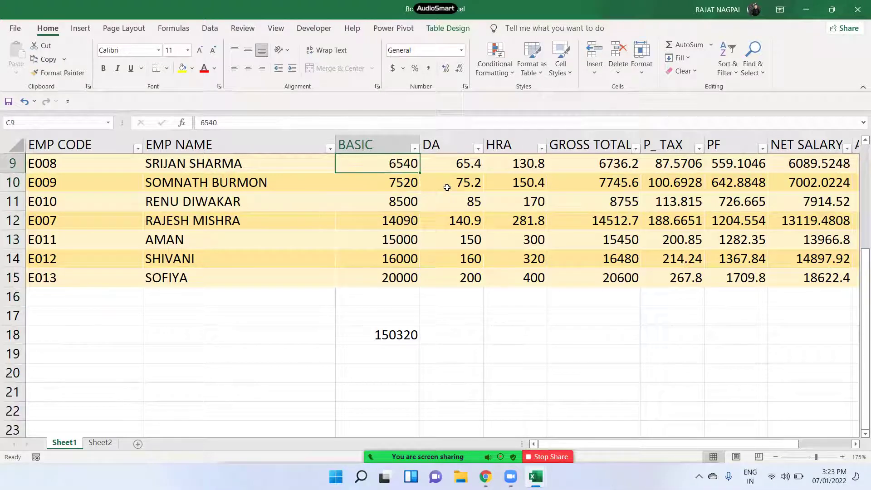
pyautogui.moveTo(138, 299); pyautogui.dragTo(590, 297)
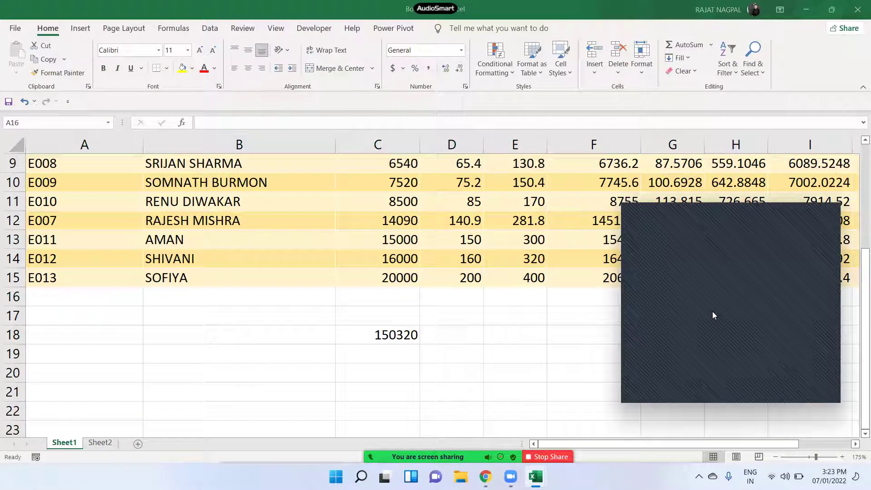
pyautogui.click(831, 214)
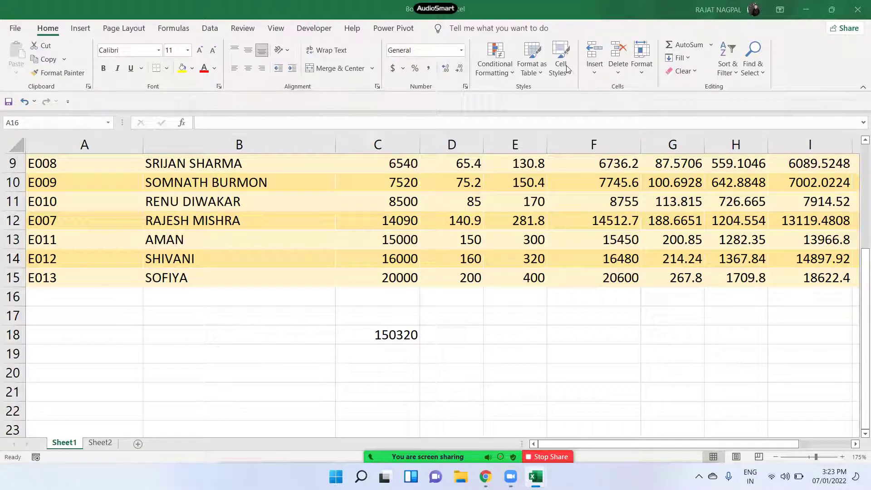
pyautogui.click(466, 208)
# - Apply the orange Accent2 cell style to header cells A1:G1
pyautogui.scroll(3, 468, 211)
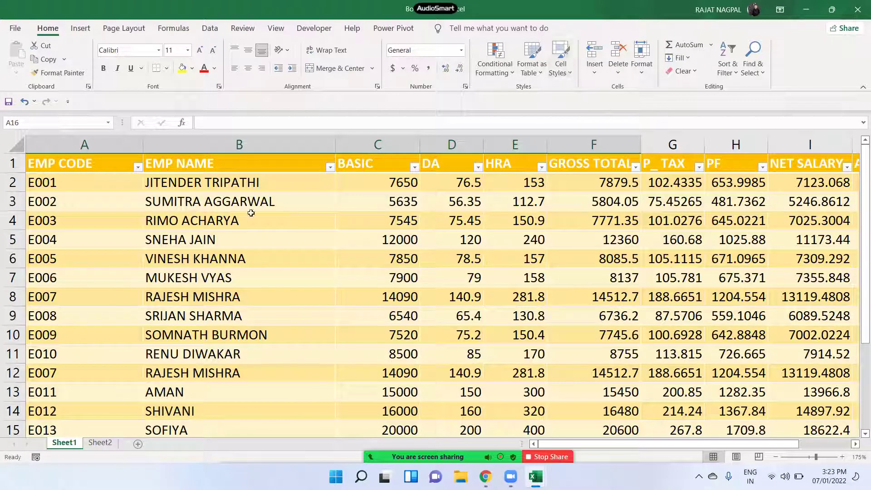
pyautogui.moveTo(88, 162); pyautogui.dragTo(700, 146)
pyautogui.click(532, 61)
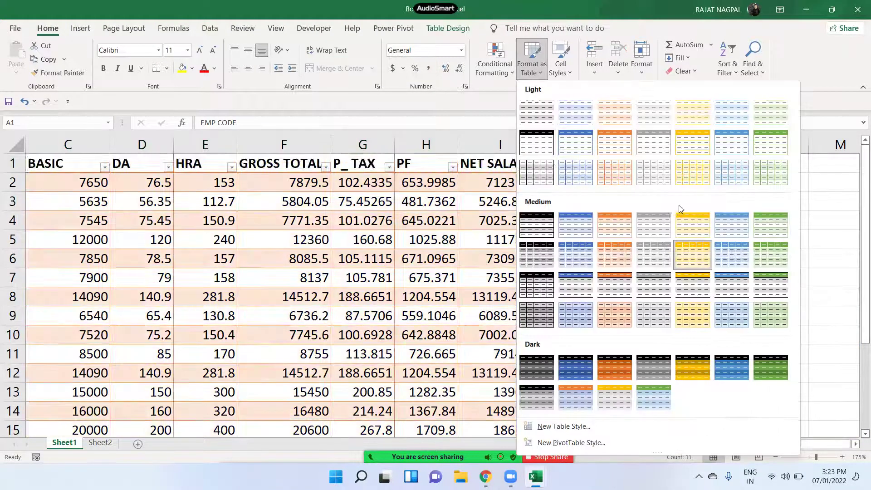
pyautogui.press('Escape')
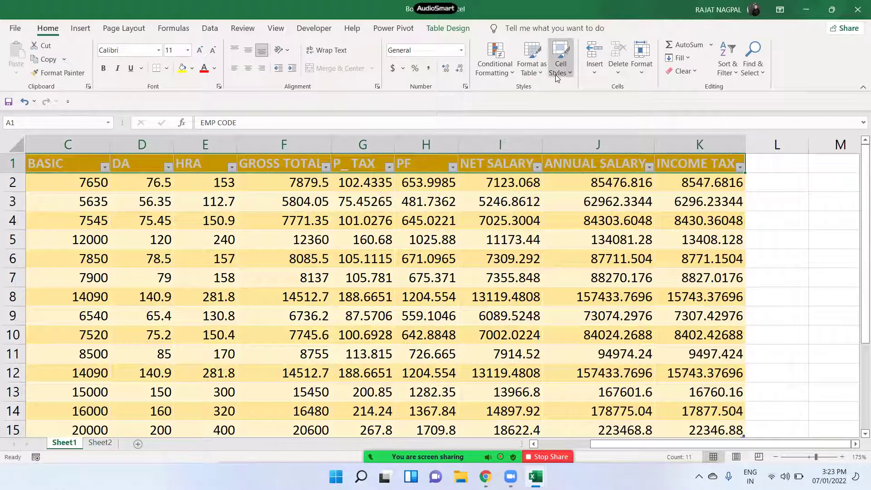
pyautogui.click(555, 74)
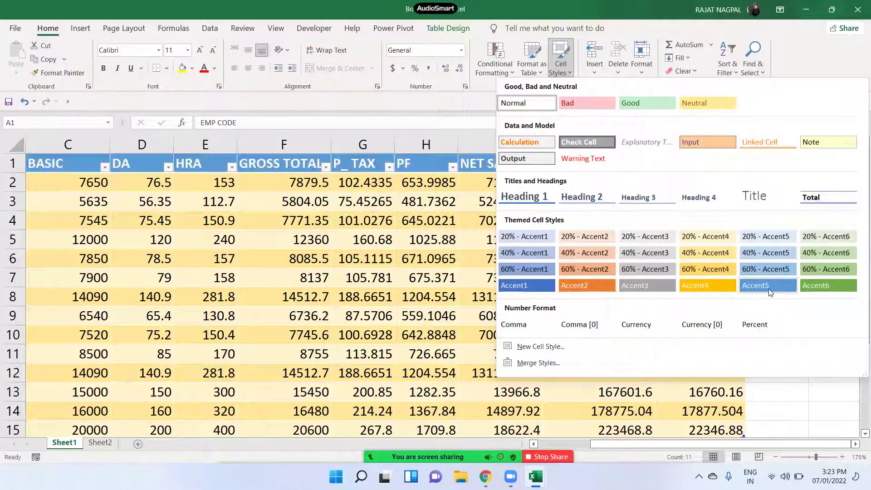
pyautogui.click(591, 283)
pyautogui.moveTo(113, 163); pyautogui.dragTo(685, 170)
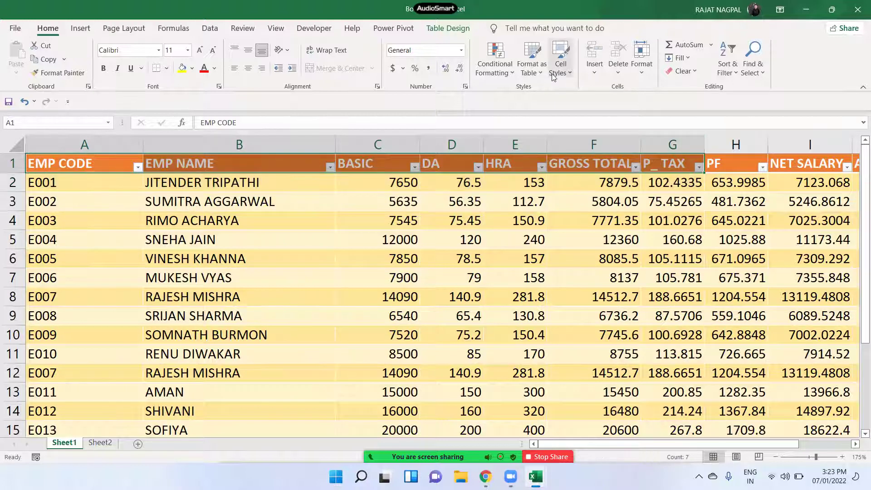
pyautogui.click(561, 68)
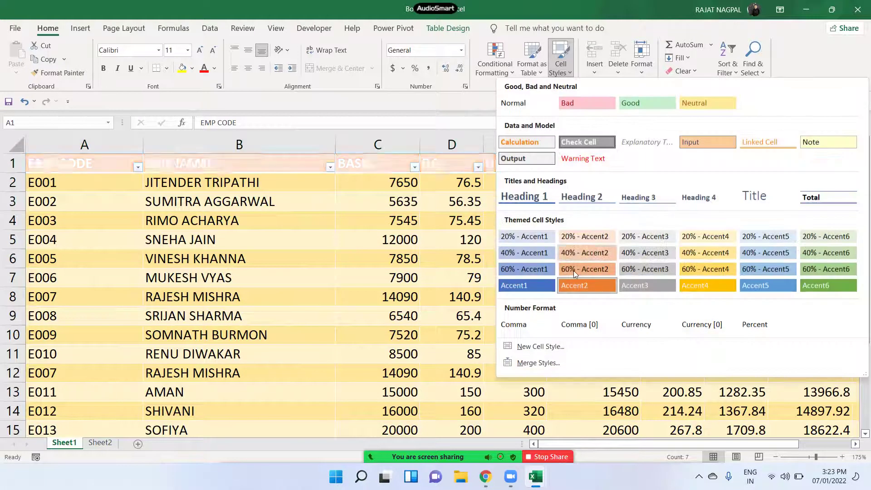
pyautogui.click(586, 285)
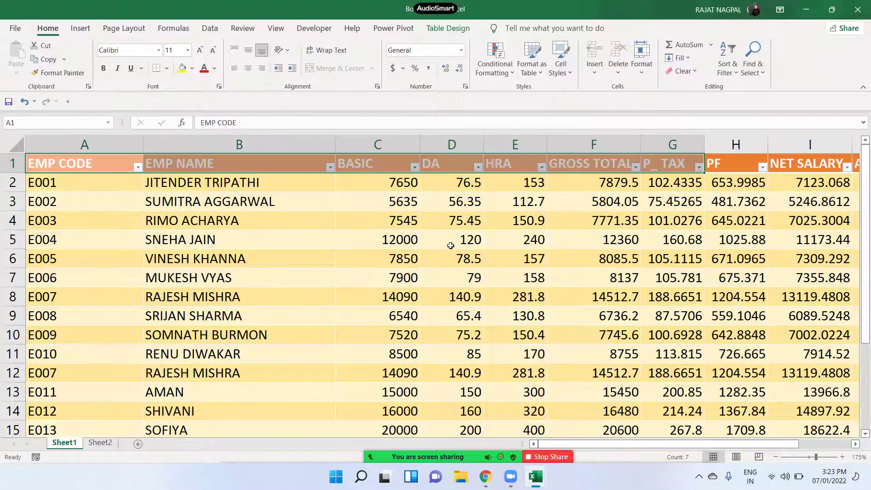
pyautogui.click(581, 225)
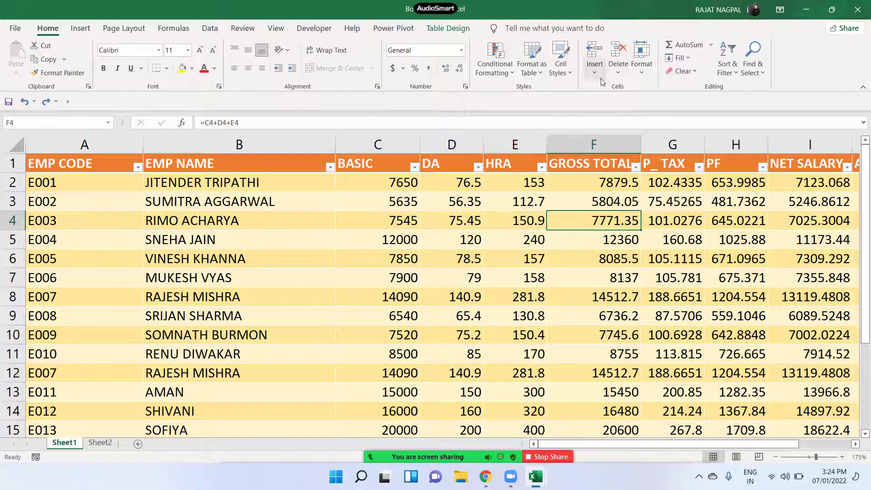
pyautogui.click(252, 247)
pyautogui.click(88, 164)
pyautogui.hotkey('ctrl', 'shift', 'End')
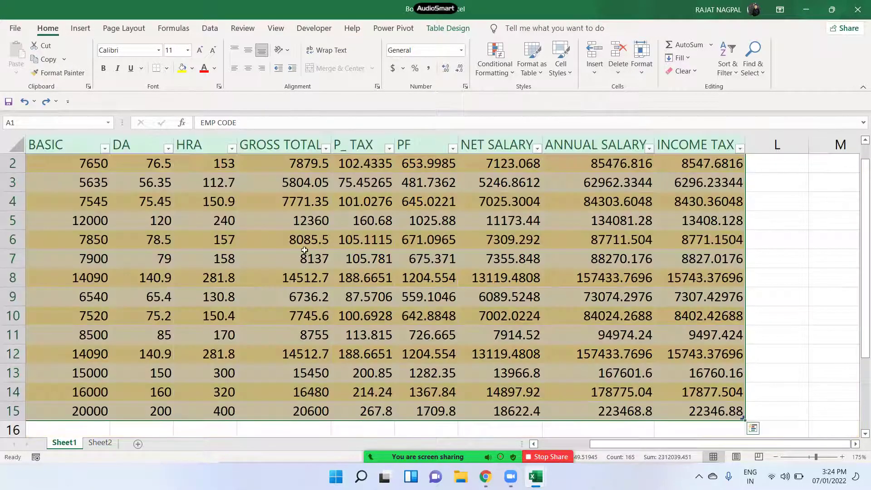
pyautogui.click(550, 445)
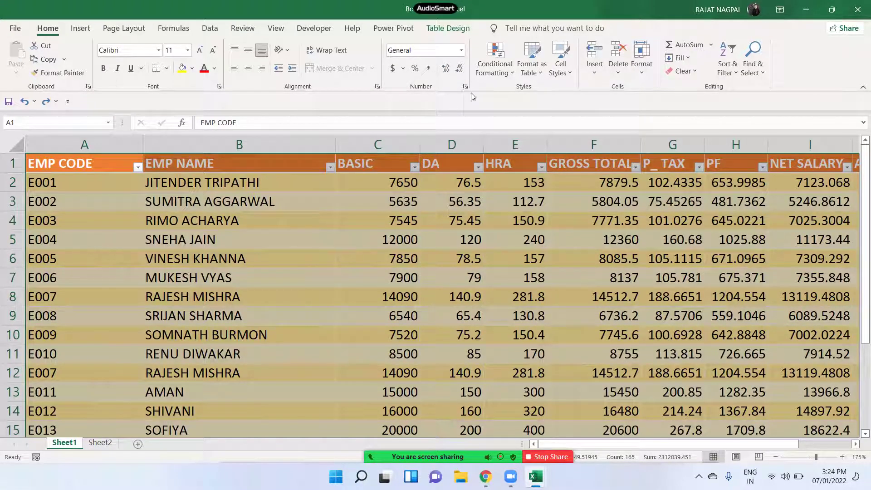
pyautogui.click(536, 80)
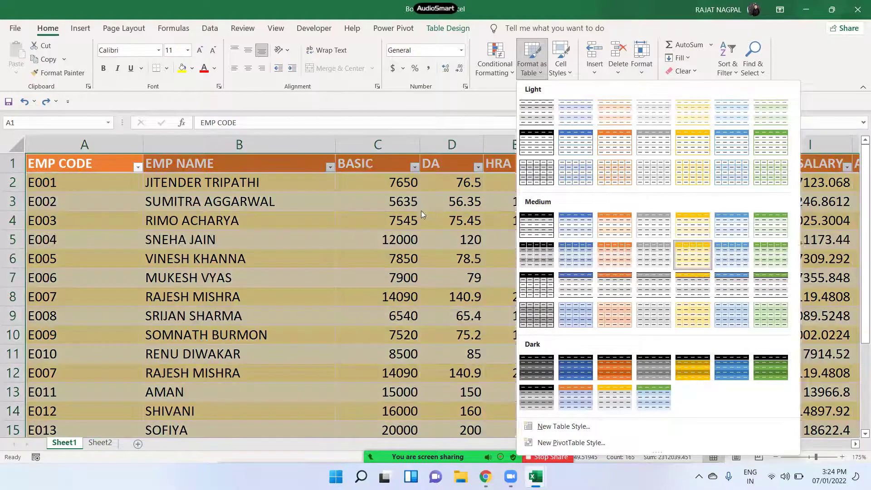
pyautogui.click(421, 210)
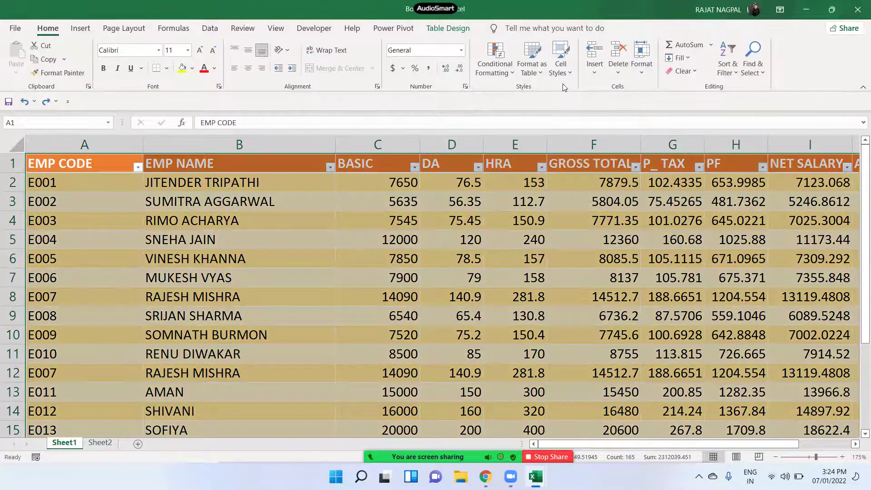
# - Convert Table1 to a normal range via Table Design, confirming with Yes
pyautogui.click(538, 73)
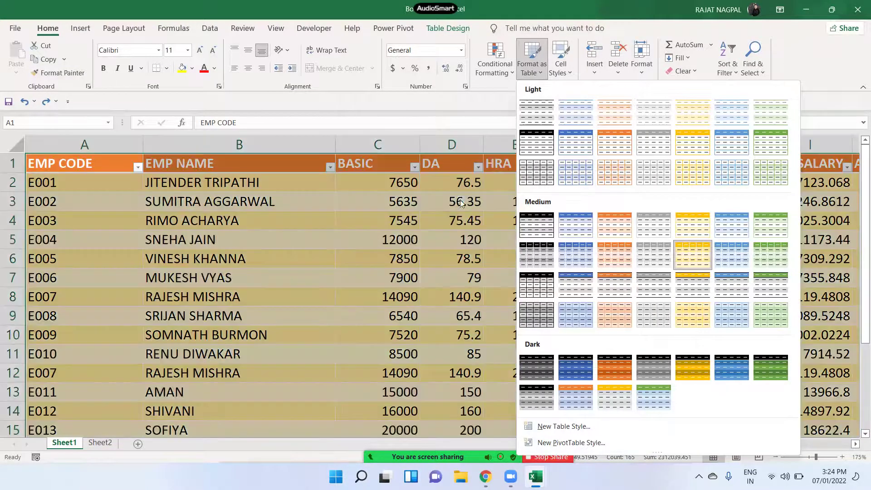
pyautogui.click(459, 200)
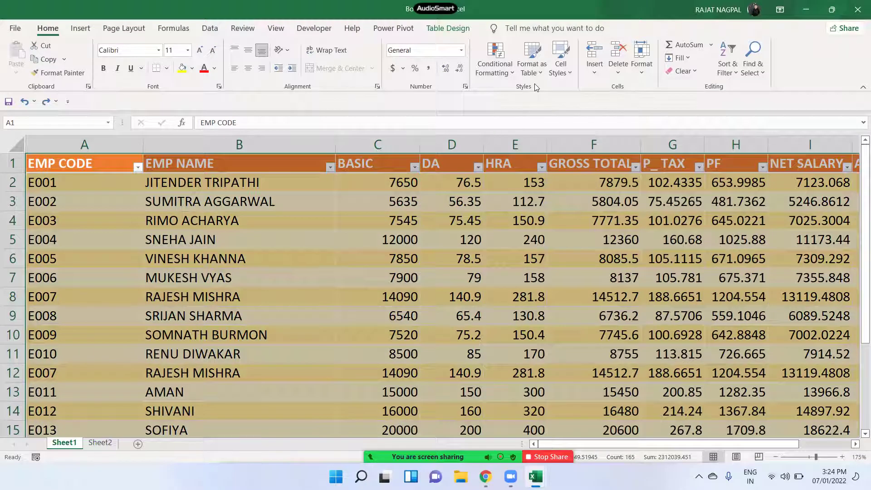
pyautogui.click(450, 29)
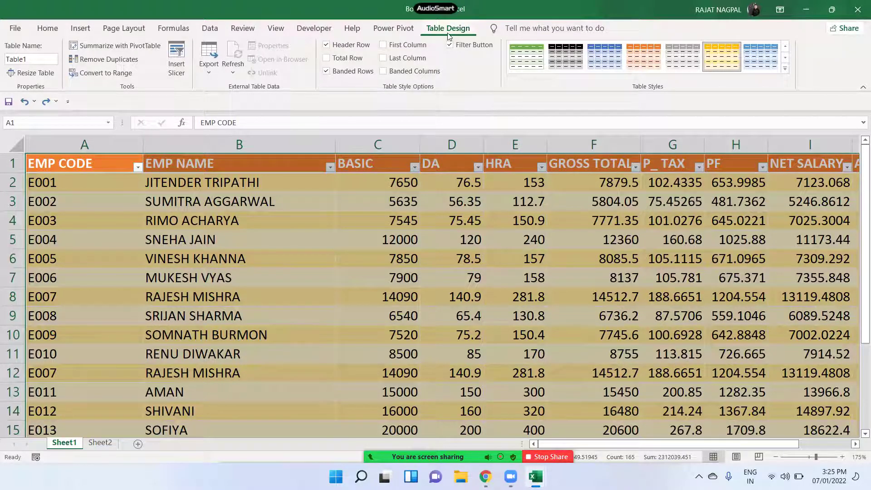
pyautogui.click(91, 75)
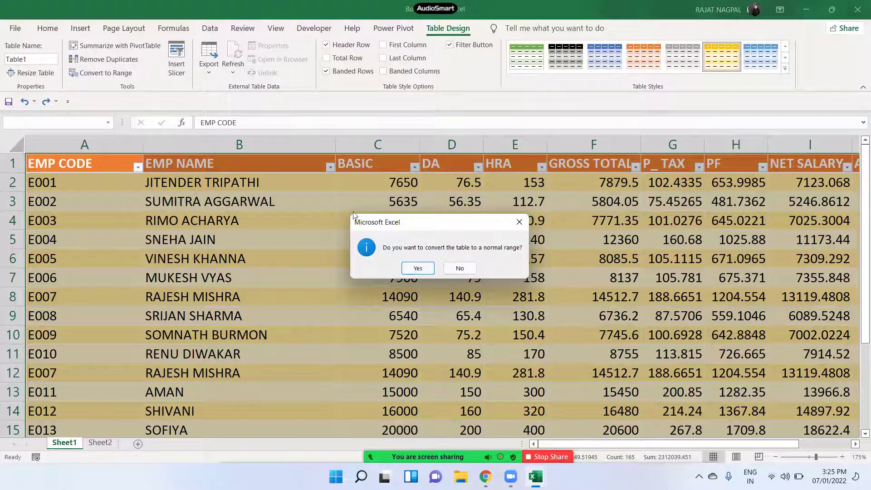
pyautogui.click(418, 269)
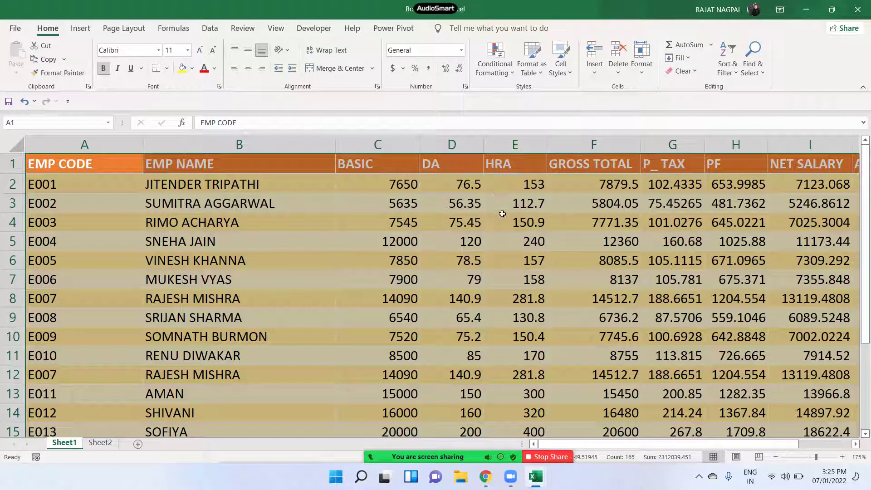
pyautogui.click(683, 70)
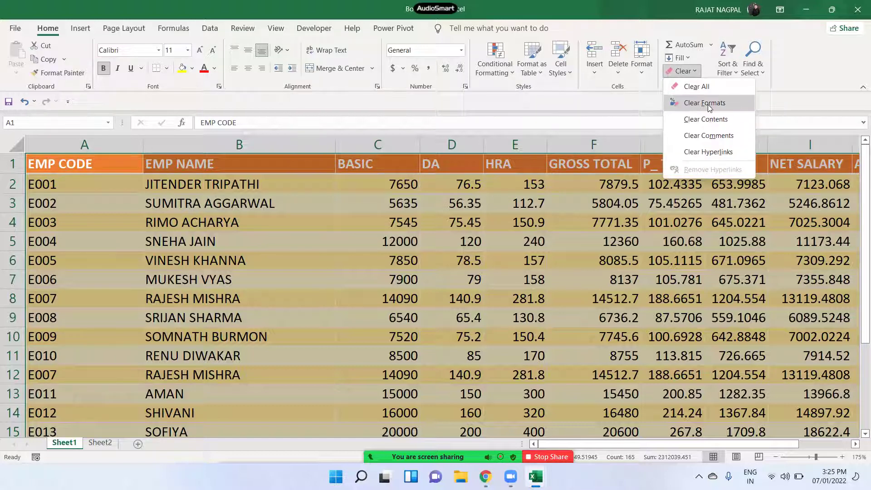
# - Clear all formats from the data, then reformat it as an orange light table
pyautogui.click(704, 103)
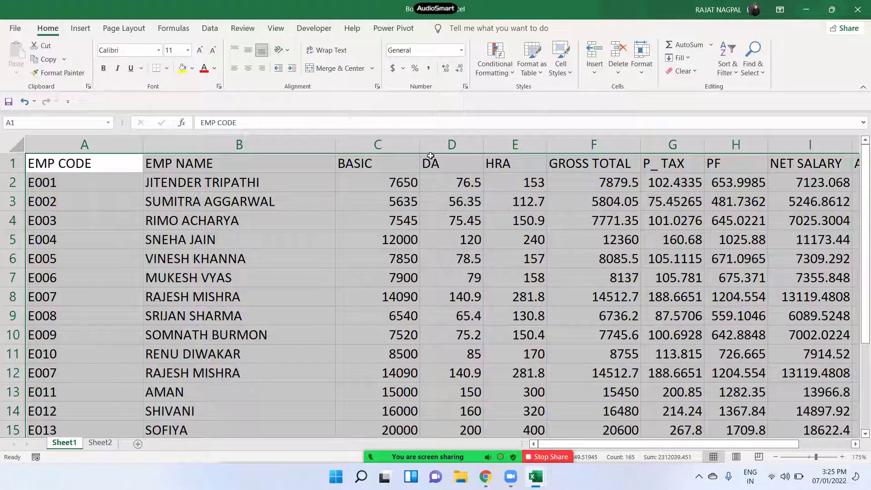
pyautogui.click(529, 73)
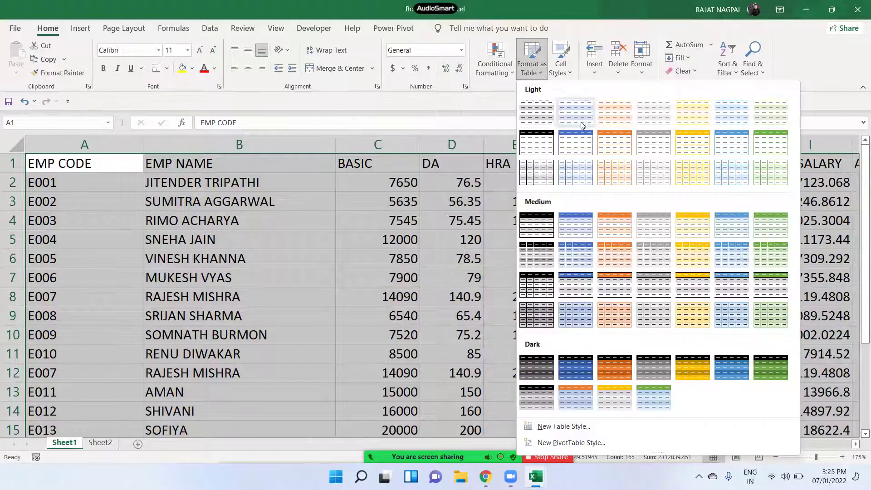
pyautogui.click(617, 150)
pyautogui.click(411, 202)
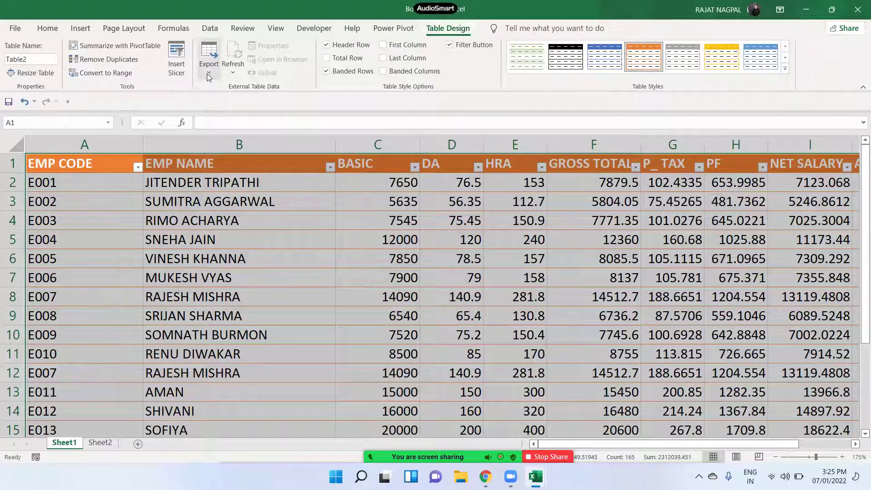
# - Convert the new table back to a range and clear its remaining formats
pyautogui.click(110, 75)
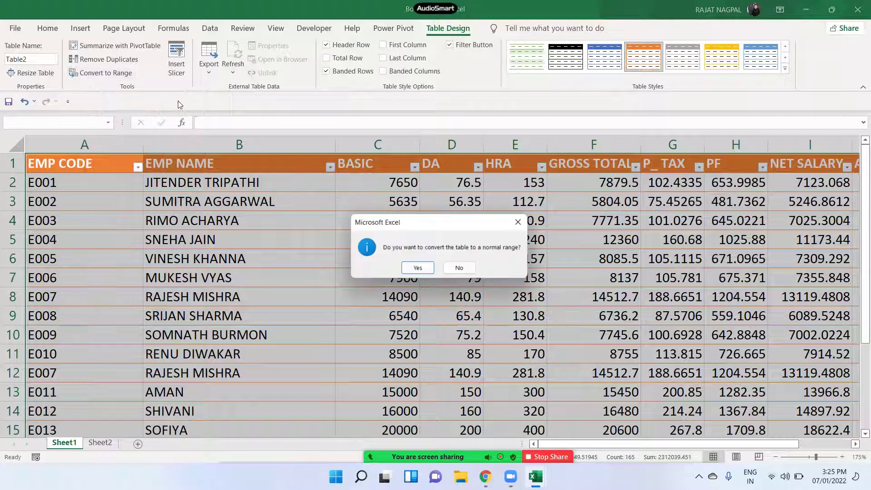
pyautogui.click(418, 268)
pyautogui.click(682, 71)
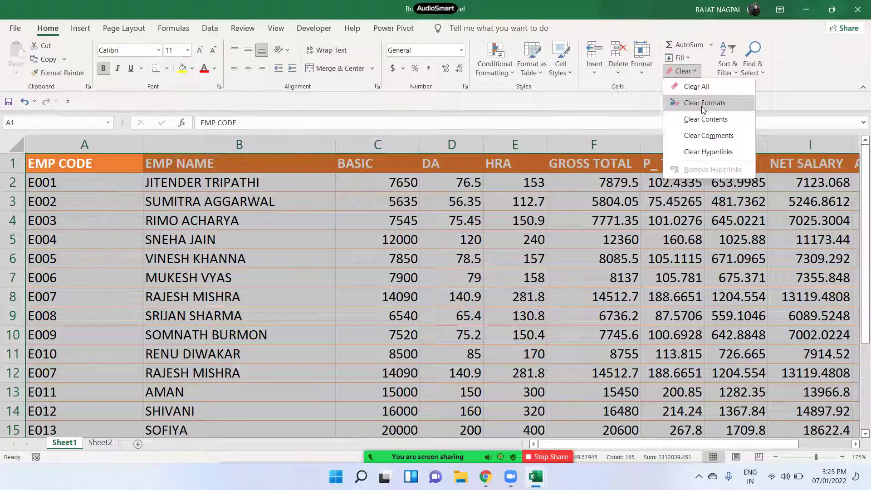
pyautogui.click(703, 104)
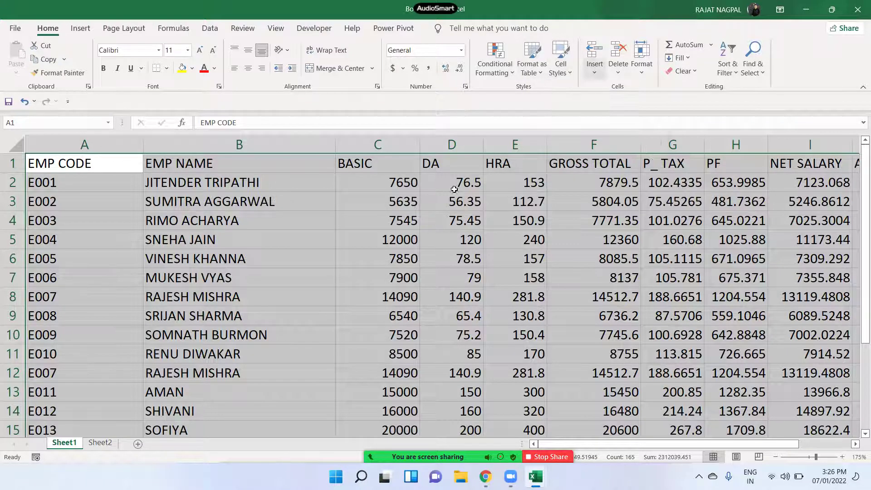
pyautogui.click(216, 245)
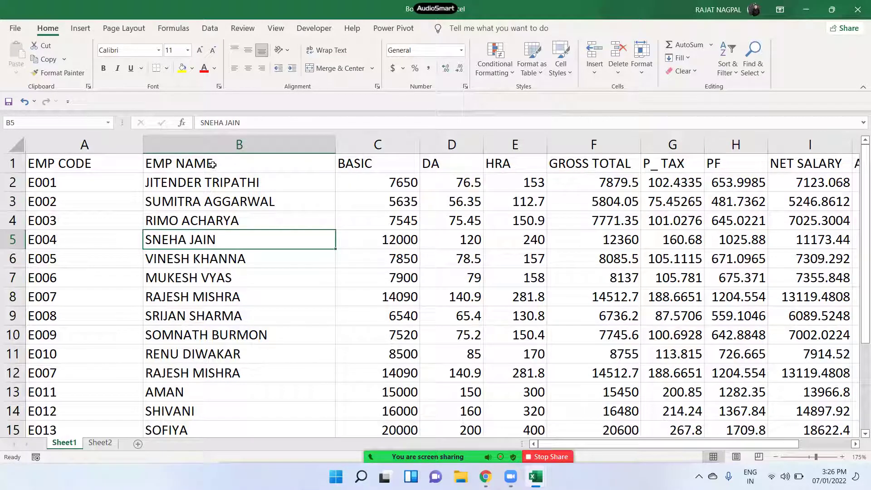
pyautogui.moveTo(199, 158); pyautogui.dragTo(362, 176)
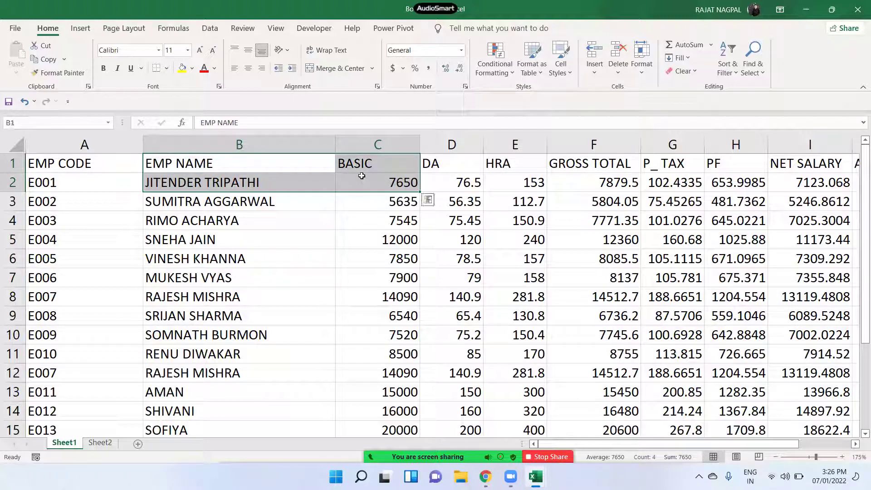
pyautogui.click(246, 165)
pyautogui.moveTo(246, 164); pyautogui.dragTo(372, 168)
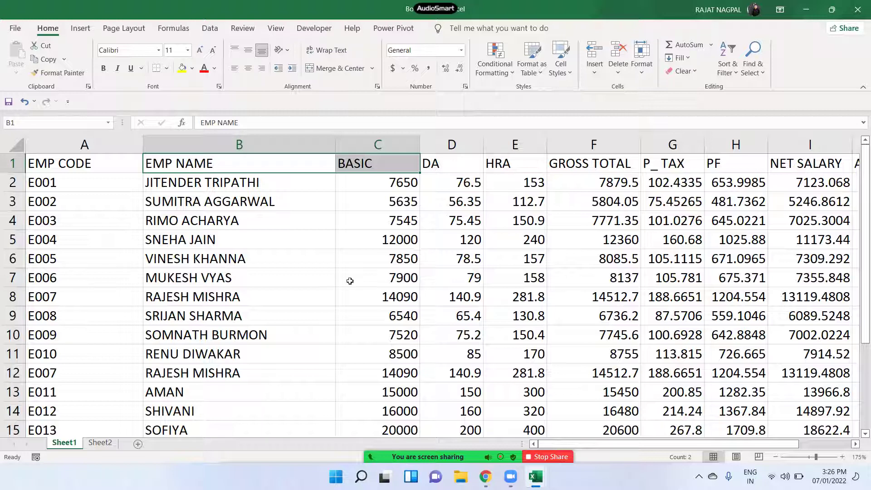
pyautogui.click(449, 259)
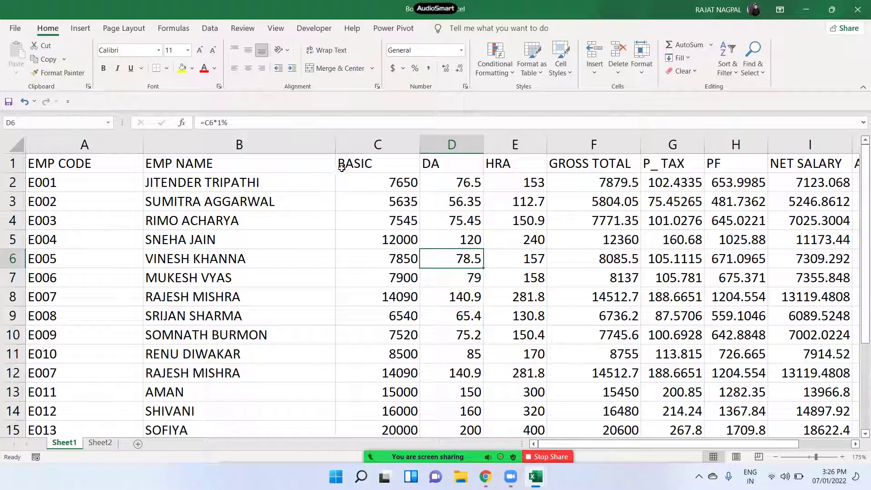
pyautogui.moveTo(356, 163); pyautogui.dragTo(356, 334)
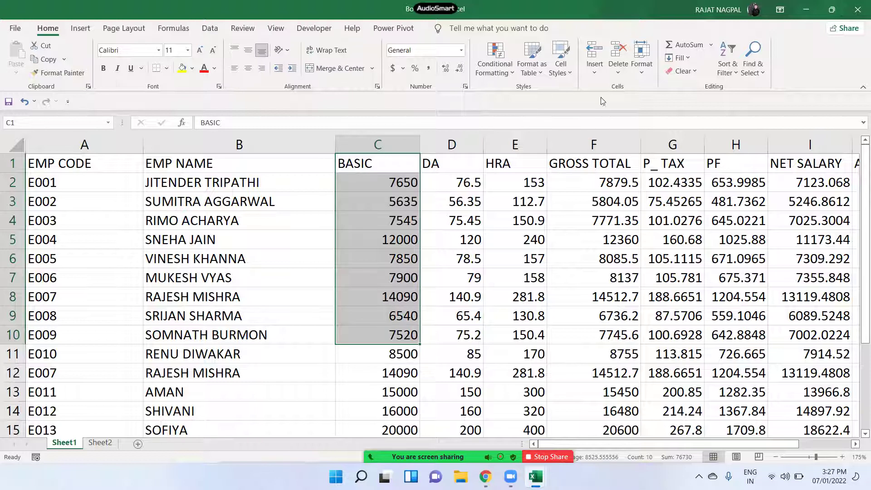
pyautogui.click(595, 74)
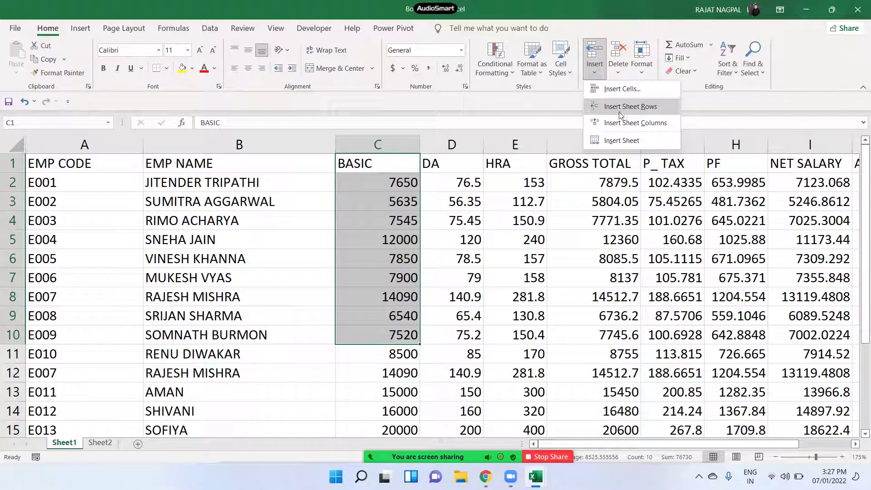
pyautogui.click(620, 111)
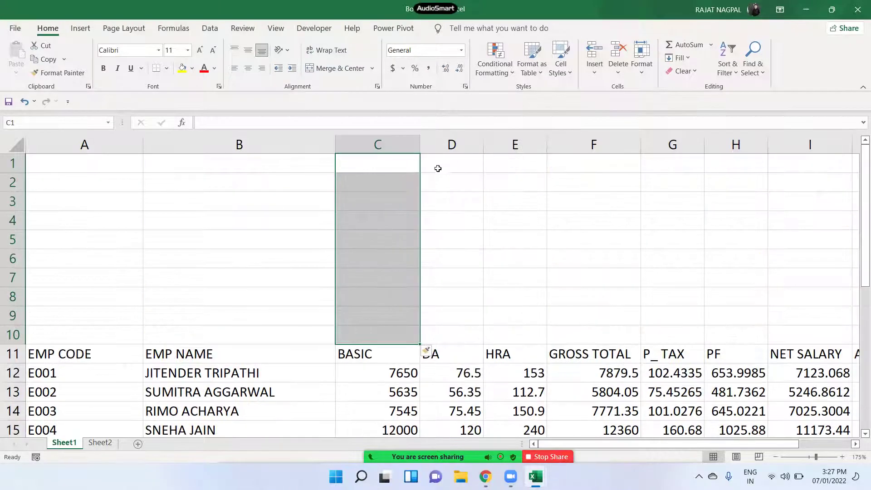
pyautogui.hotkey('ctrl', 'z')
pyautogui.click(391, 167)
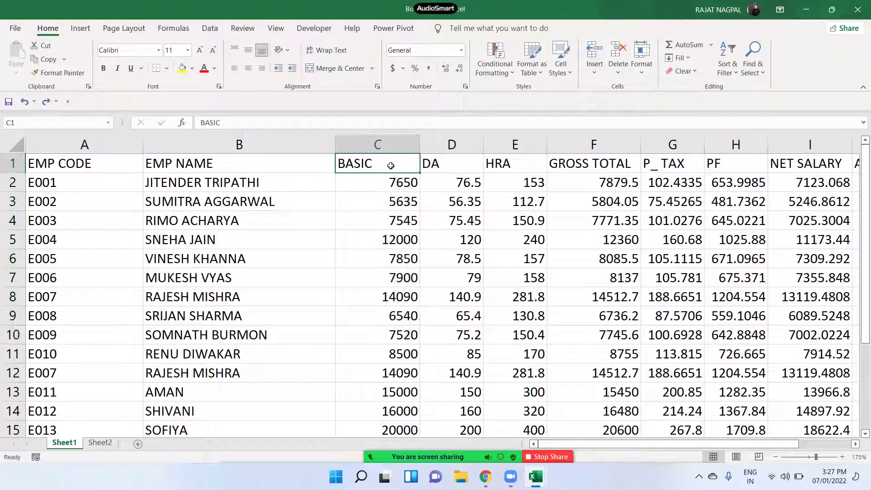
pyautogui.click(414, 145)
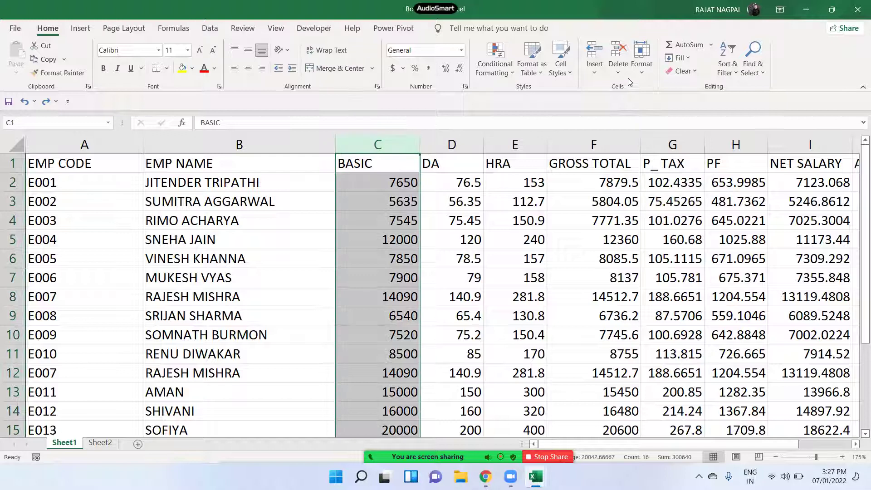
pyautogui.click(594, 59)
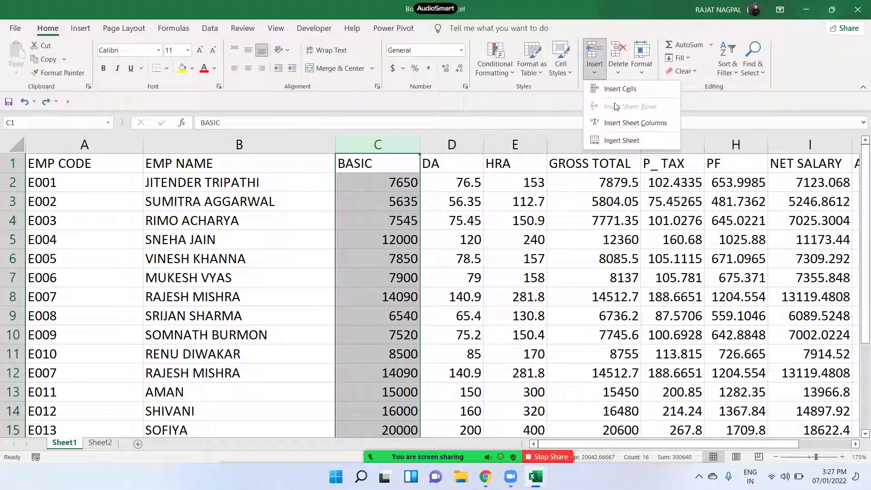
pyautogui.click(620, 125)
pyautogui.click(451, 200)
pyautogui.click(443, 164)
pyautogui.moveTo(442, 164); pyautogui.dragTo(445, 392)
pyautogui.moveTo(528, 138); pyautogui.dragTo(432, 138)
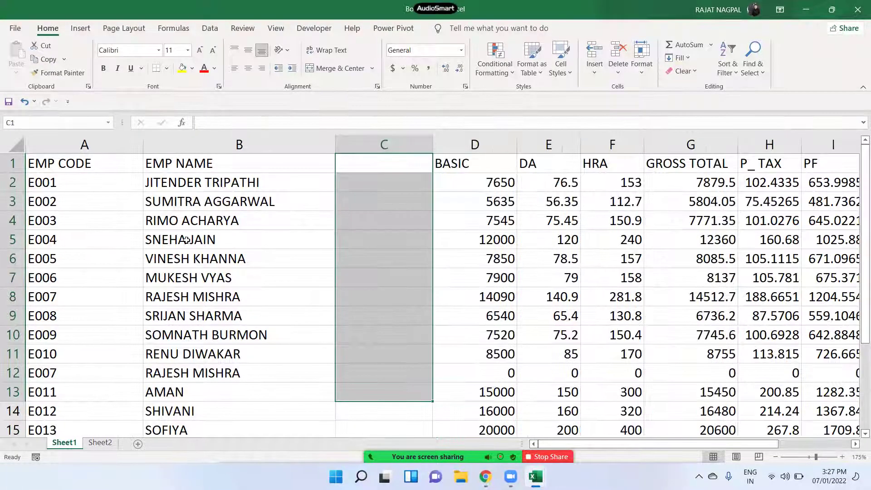
pyautogui.click(186, 240)
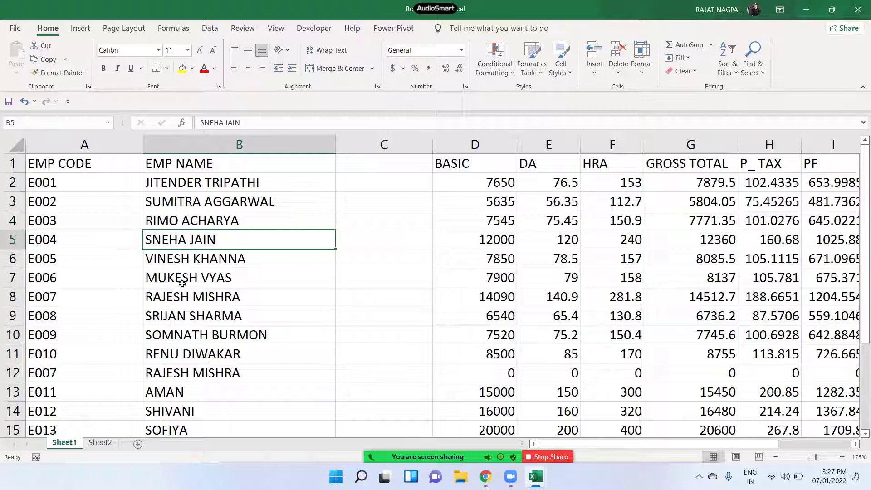
pyautogui.moveTo(182, 278); pyautogui.dragTo(239, 297)
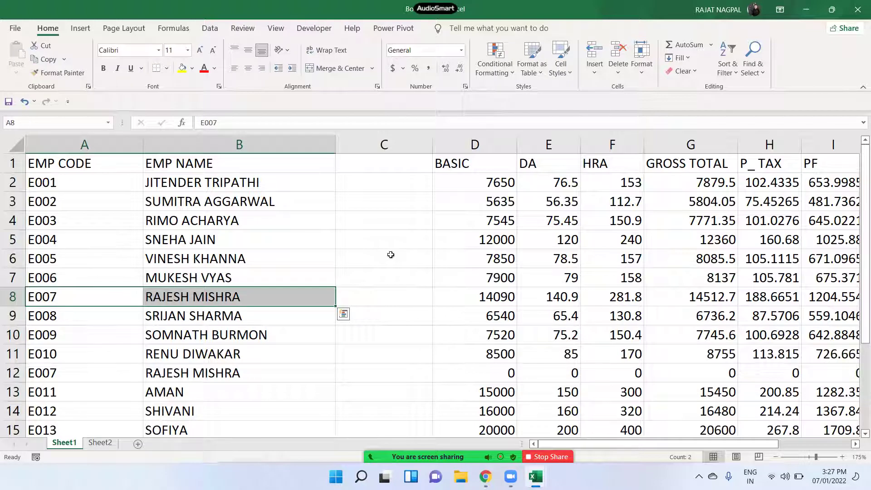
pyautogui.click(597, 68)
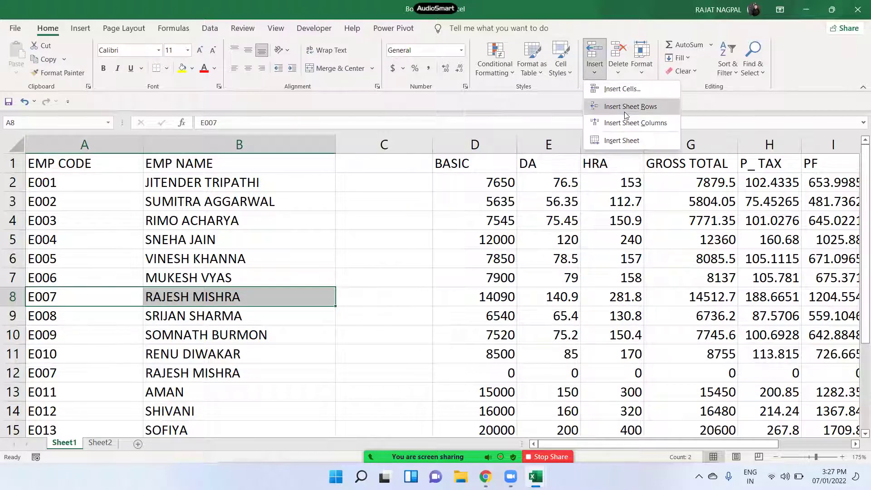
pyautogui.click(629, 106)
pyautogui.moveTo(103, 299); pyautogui.dragTo(514, 289)
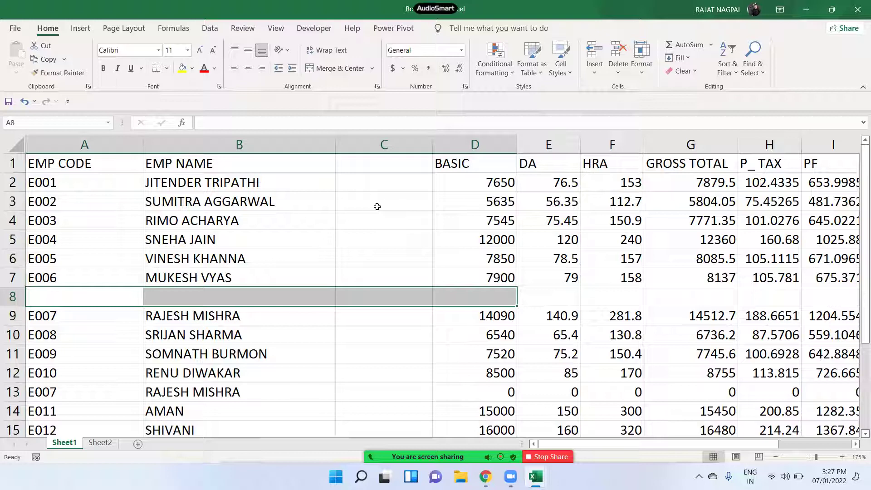
pyautogui.moveTo(384, 164); pyautogui.dragTo(403, 376)
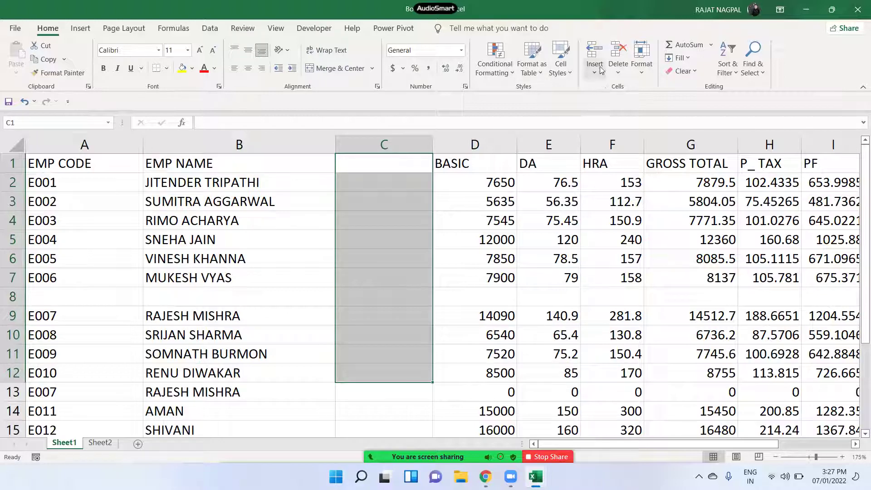
pyautogui.click(618, 68)
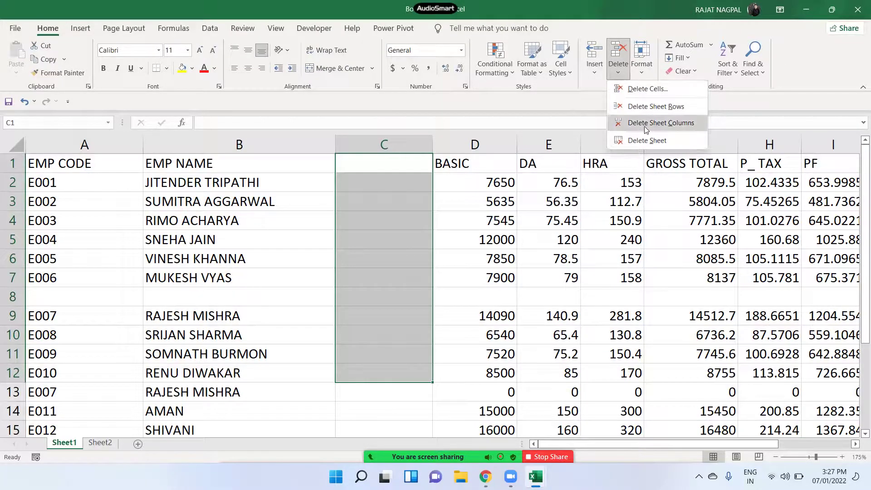
pyautogui.click(676, 131)
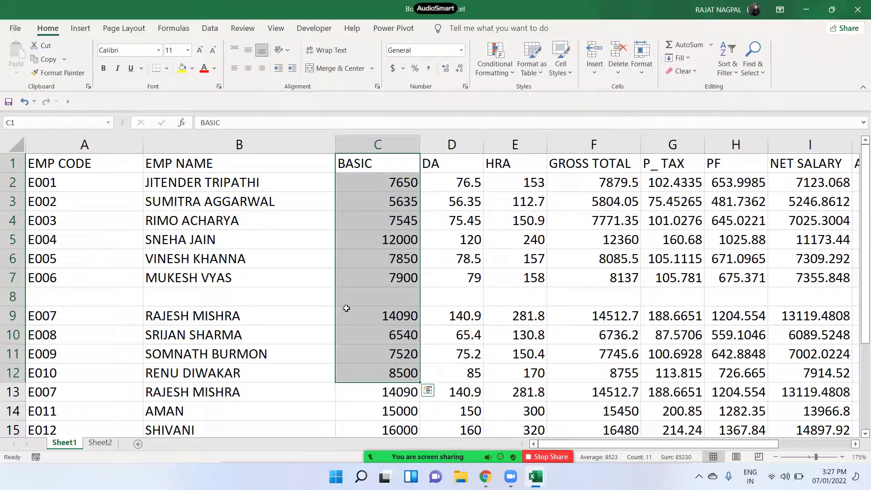
pyautogui.moveTo(68, 298); pyautogui.dragTo(496, 290)
pyautogui.click(618, 64)
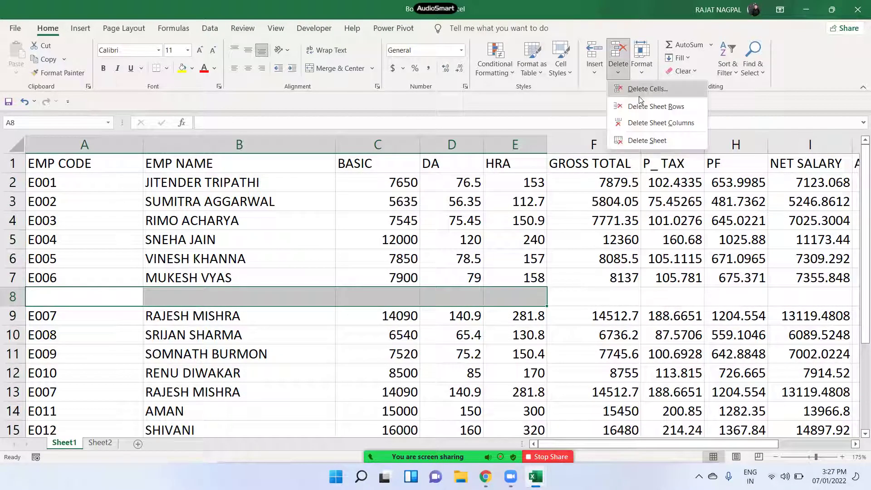
pyautogui.click(645, 109)
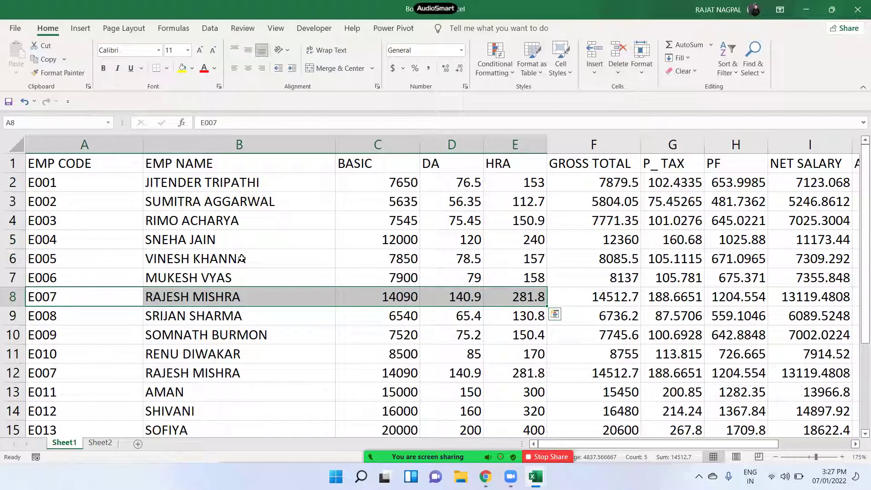
pyautogui.click(595, 63)
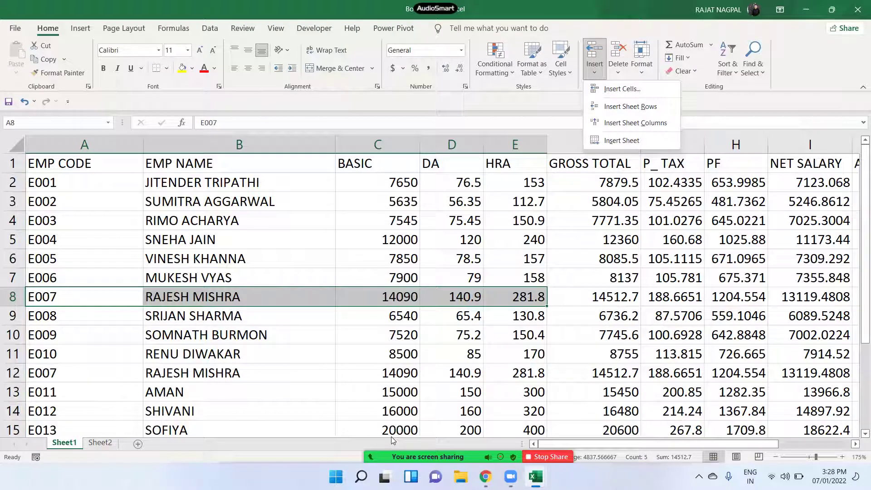
pyautogui.moveTo(387, 447)
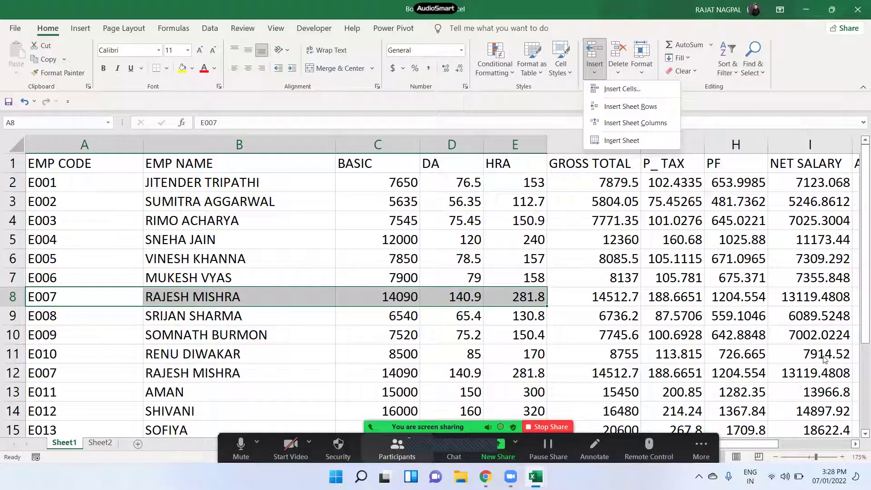
pyautogui.click(748, 217)
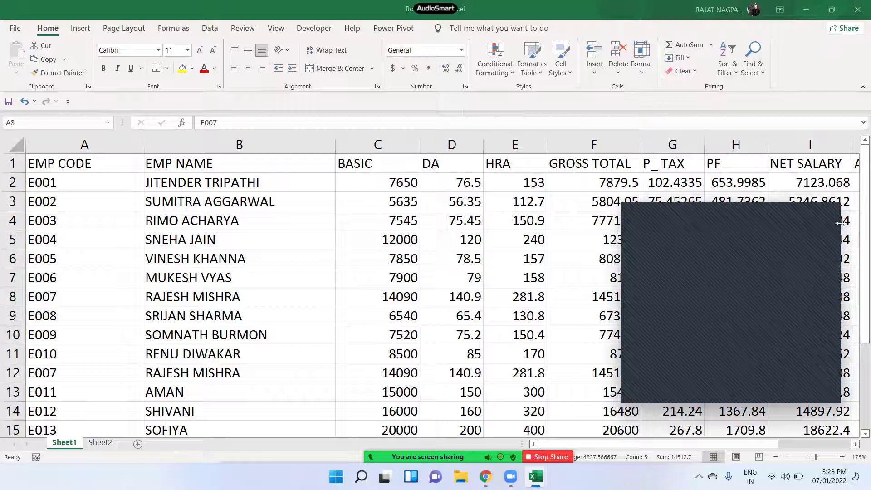
pyautogui.click(831, 208)
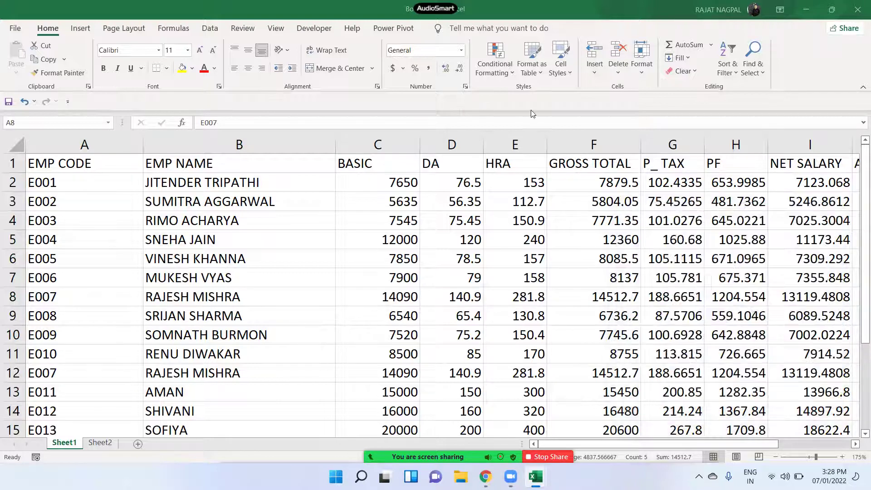
pyautogui.click(598, 73)
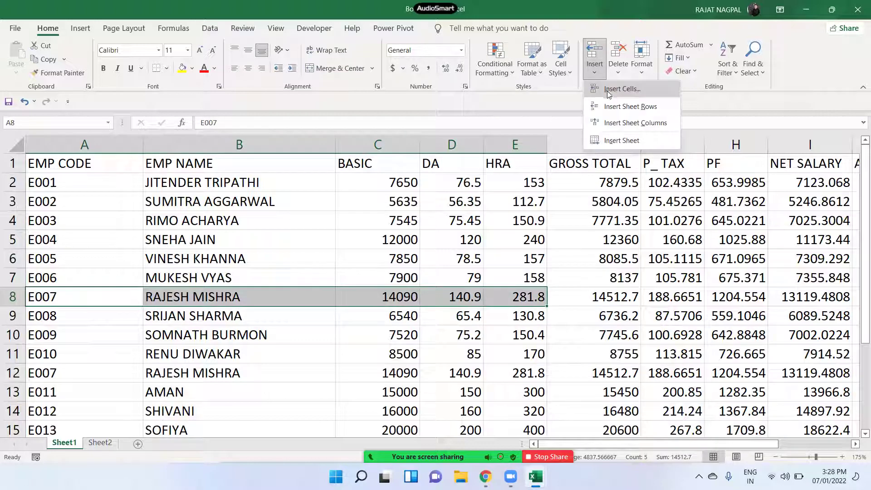
pyautogui.click(282, 239)
pyautogui.click(486, 476)
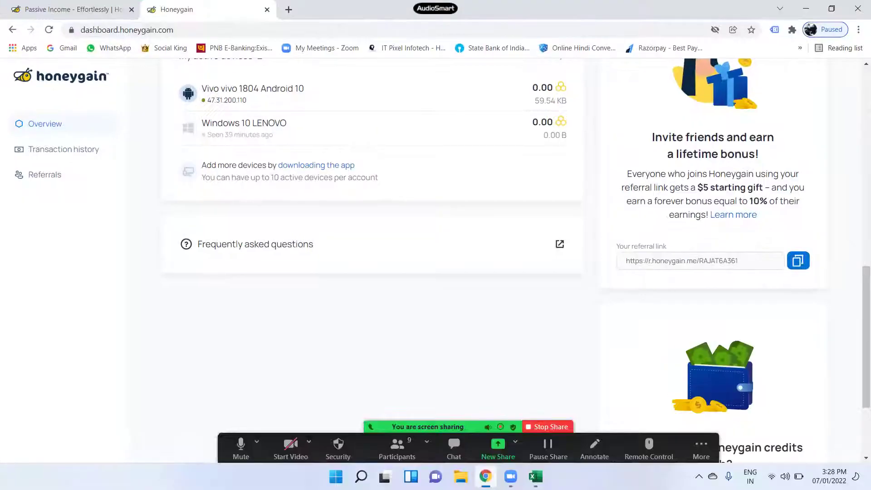
pyautogui.click(485, 476)
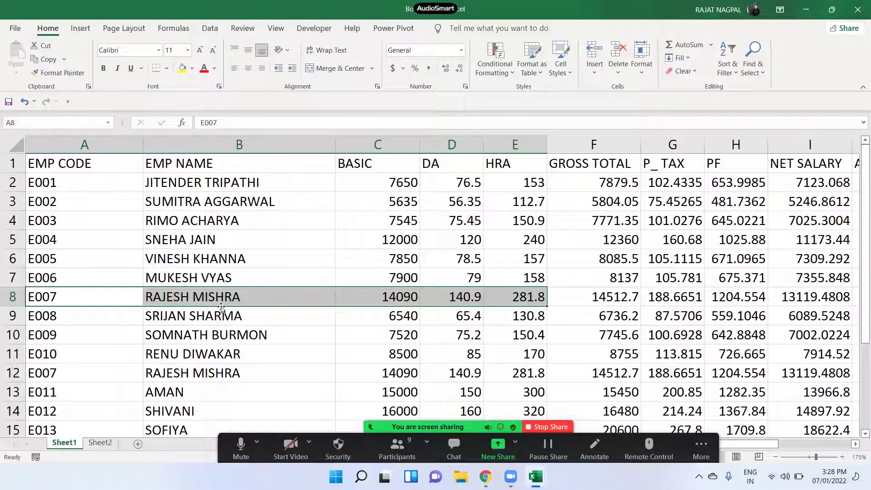
pyautogui.click(230, 256)
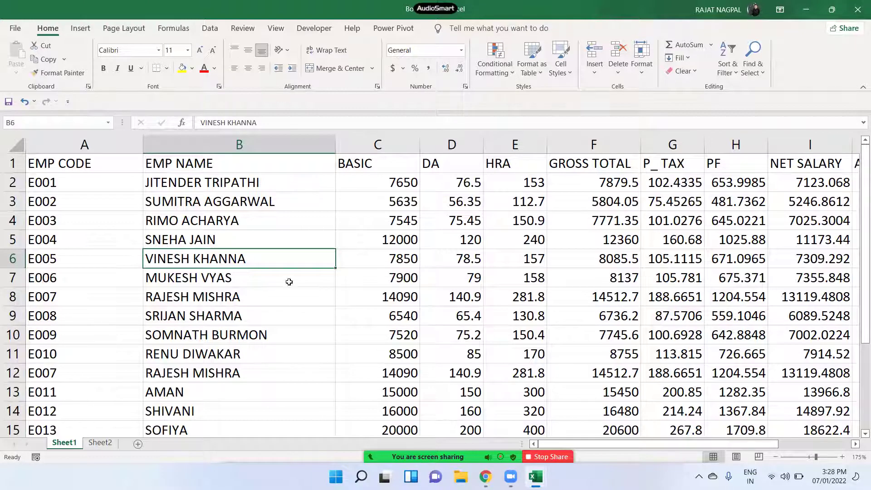
pyautogui.click(291, 300)
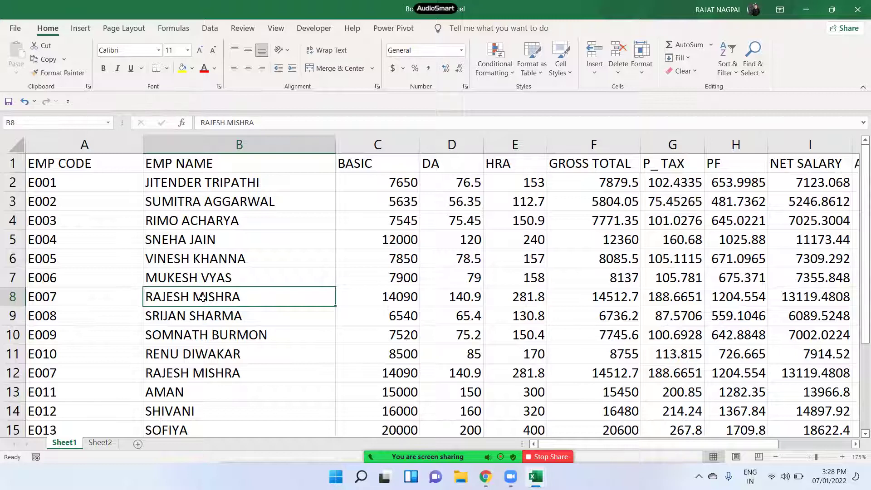
pyautogui.moveTo(116, 295); pyautogui.dragTo(492, 296)
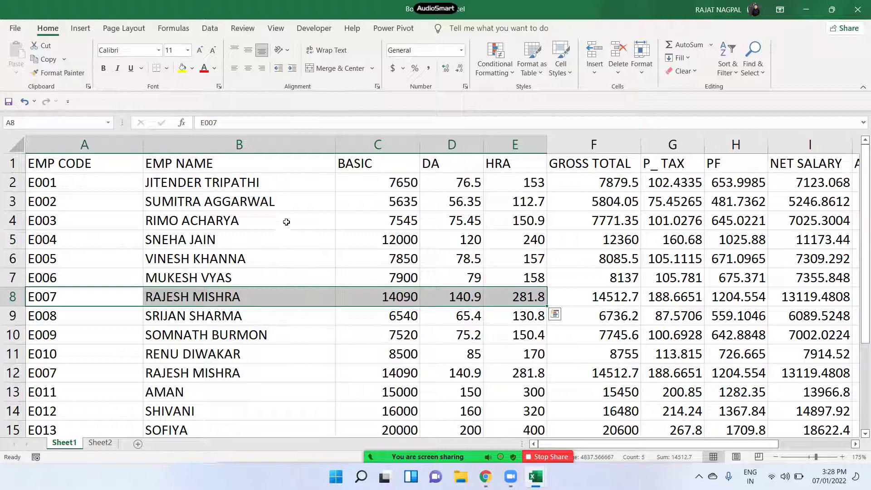
pyautogui.moveTo(286, 222); pyautogui.dragTo(278, 375)
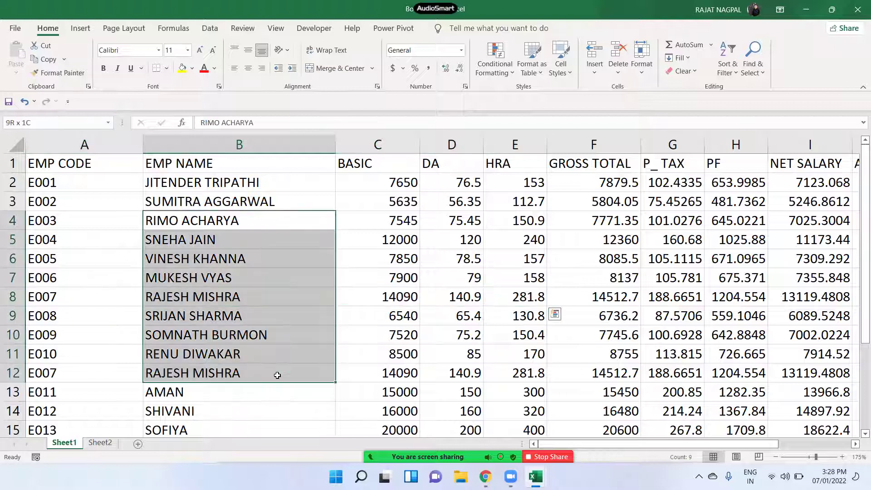
pyautogui.click(200, 295)
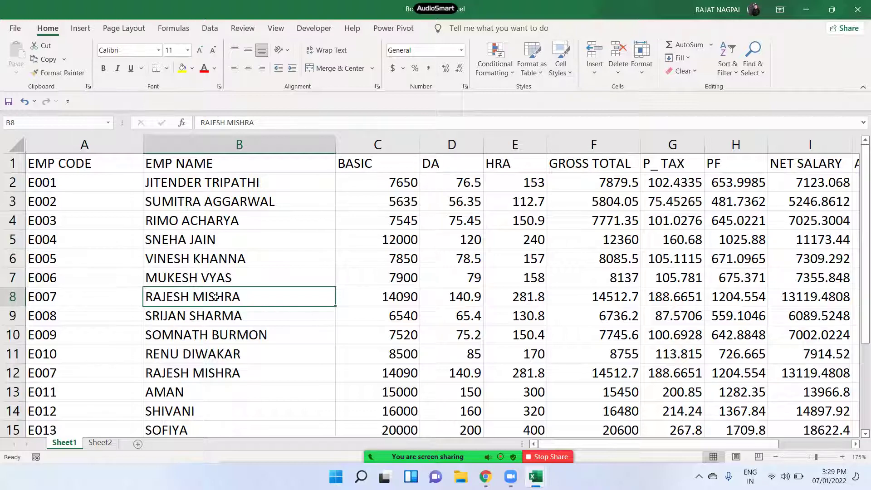
pyautogui.click(595, 70)
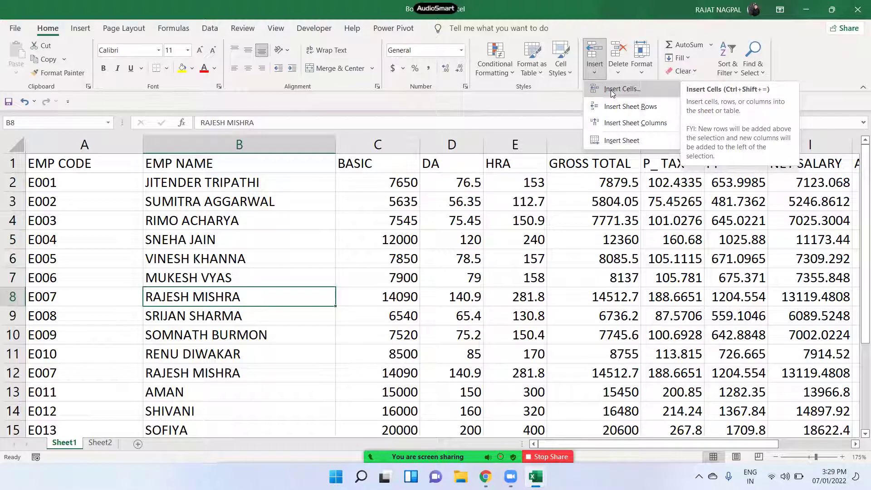
# - Insert a blank cell at B8 using the Shift cells down option
pyautogui.click(610, 90)
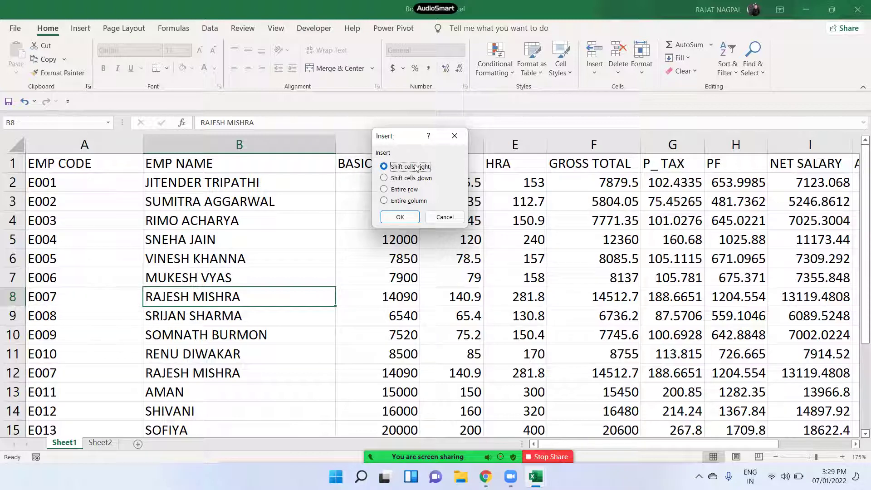
pyautogui.click(406, 181)
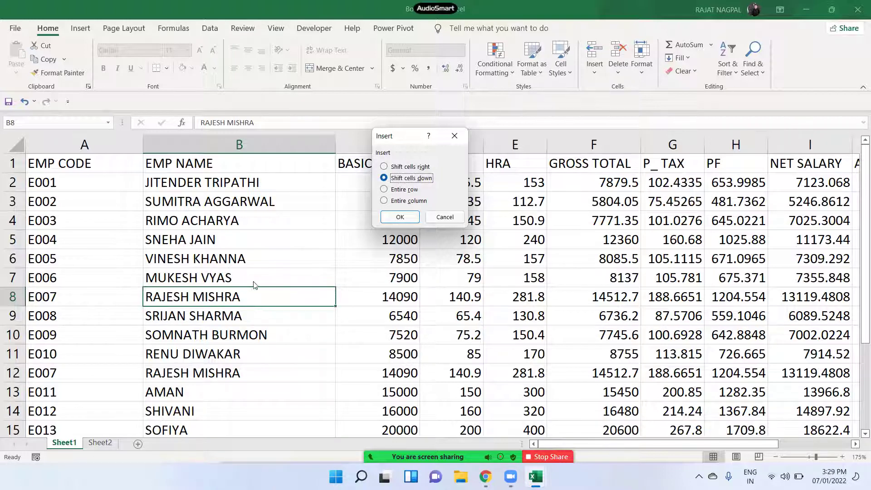
pyautogui.click(407, 190)
pyautogui.click(408, 201)
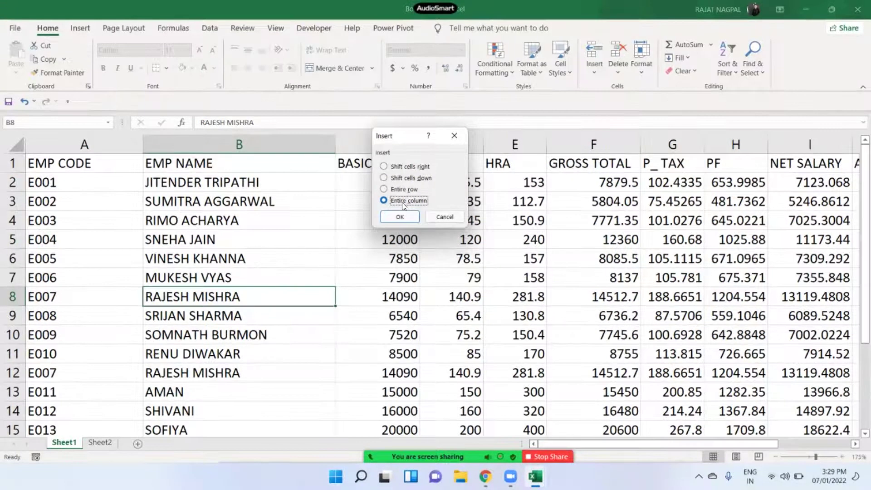
pyautogui.click(400, 191)
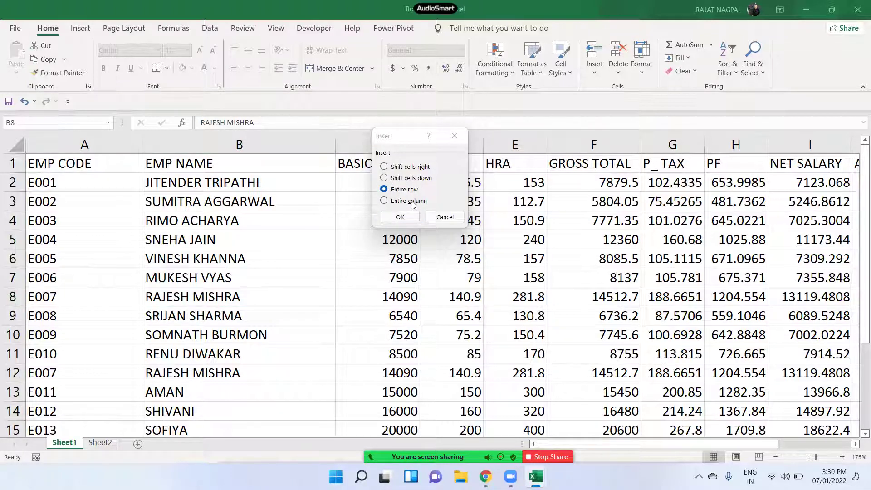
pyautogui.click(425, 168)
pyautogui.click(426, 178)
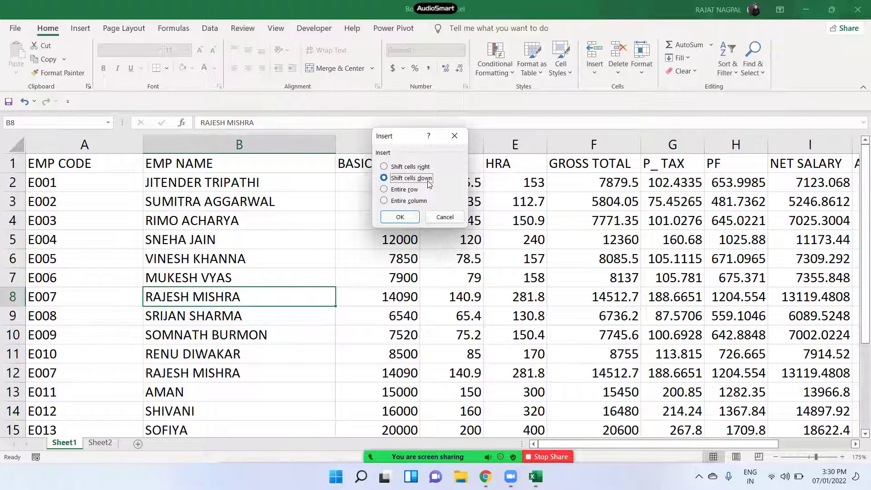
pyautogui.click(419, 167)
pyautogui.click(413, 179)
pyautogui.click(410, 219)
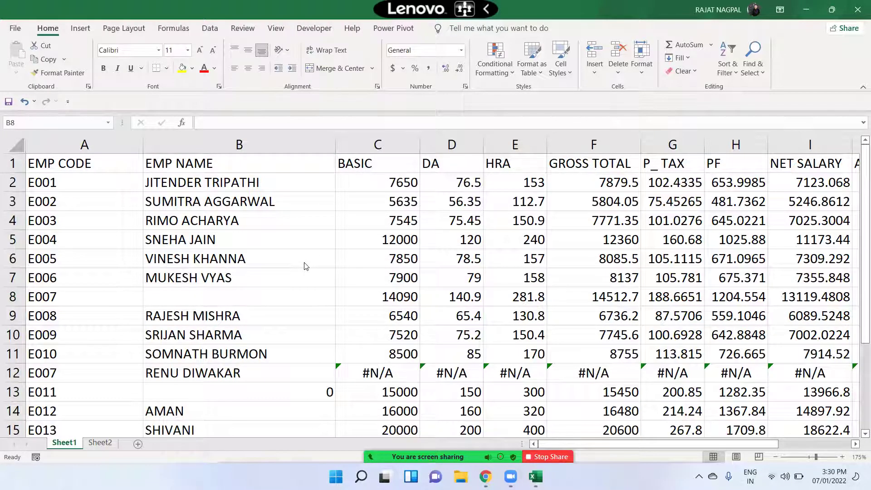
# - Select the empty cell B8 between the neighbouring employee names
pyautogui.click(180, 296)
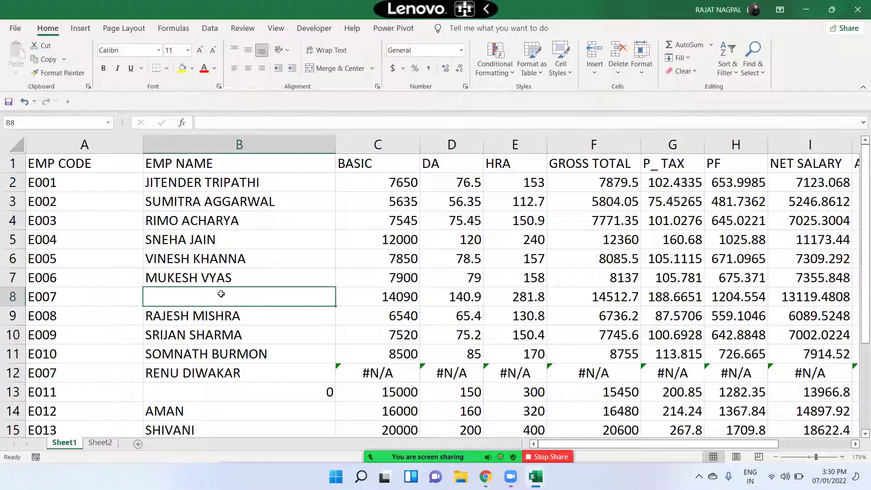
pyautogui.moveTo(223, 296); pyautogui.dragTo(442, 292)
pyautogui.click(266, 293)
pyautogui.click(229, 313)
pyautogui.click(241, 283)
pyautogui.click(222, 299)
# - Delete cell B8 with Shift cells up, moving the names back up
pyautogui.click(618, 68)
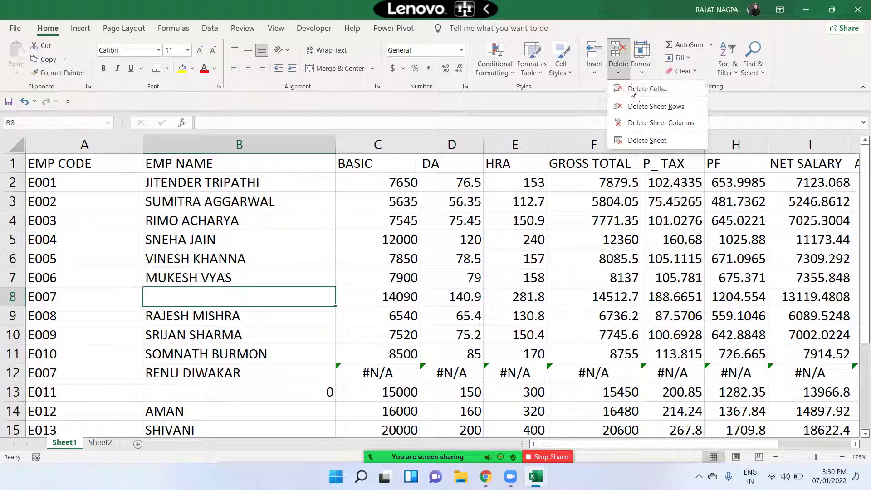
pyautogui.click(639, 93)
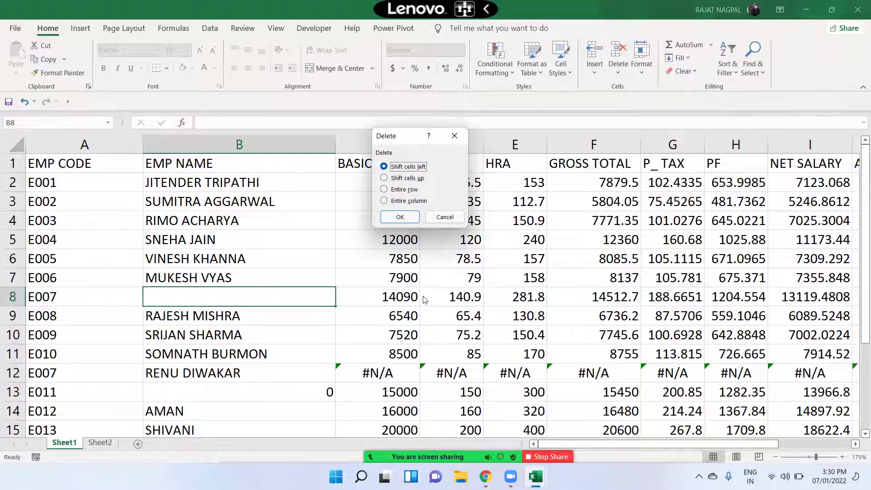
pyautogui.click(395, 180)
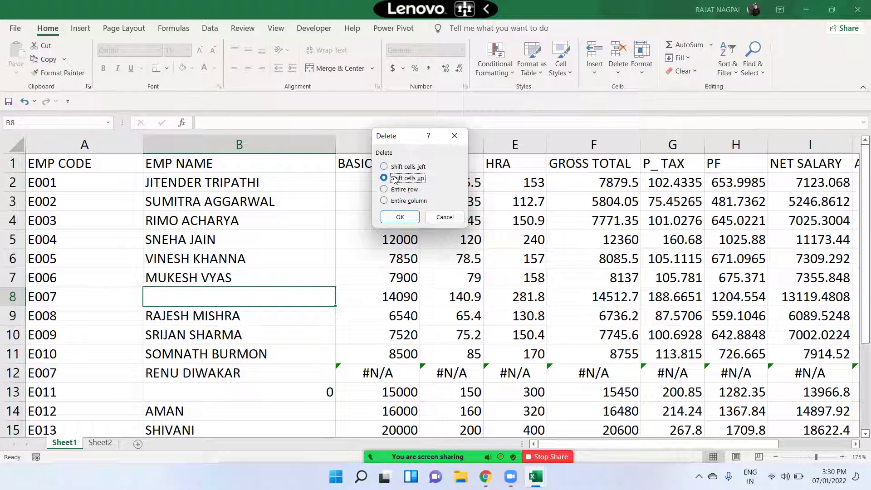
pyautogui.click(421, 168)
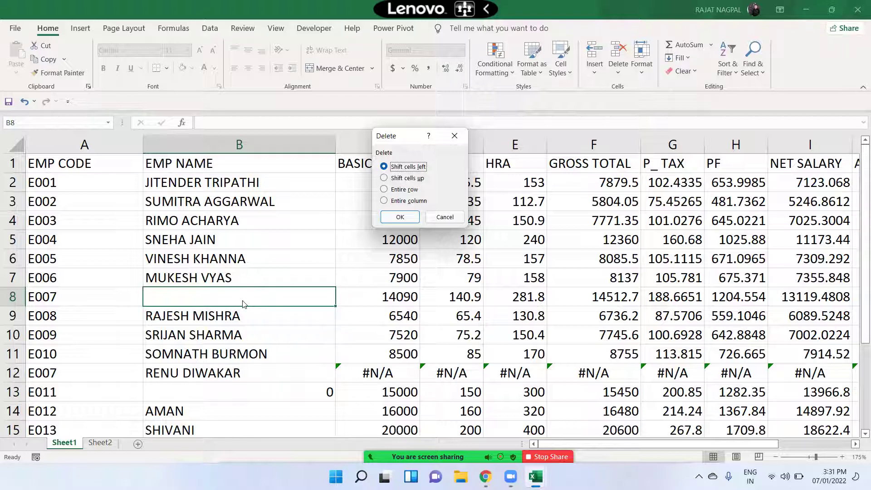
pyautogui.click(403, 190)
pyautogui.click(408, 202)
pyautogui.click(408, 180)
pyautogui.click(400, 217)
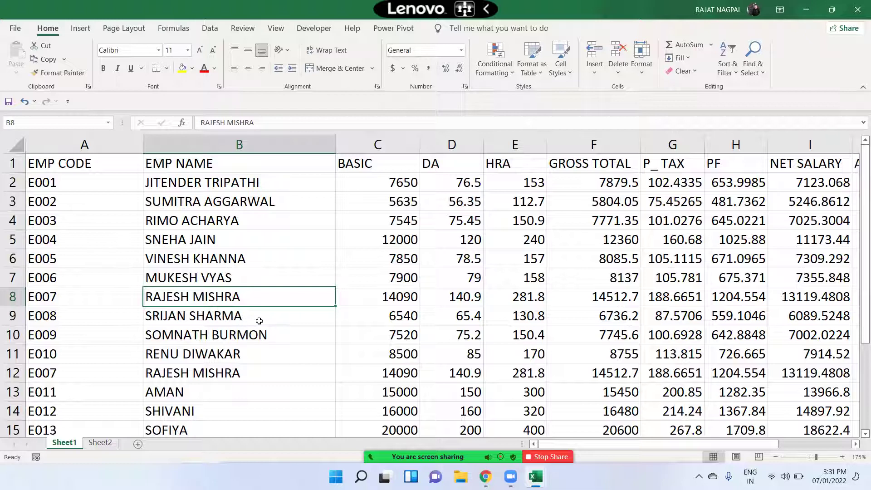
pyautogui.click(261, 369)
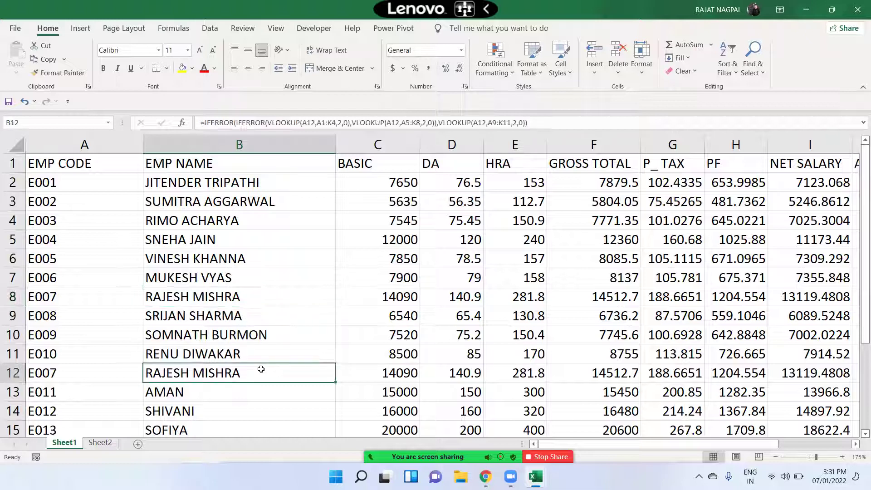
pyautogui.click(284, 309)
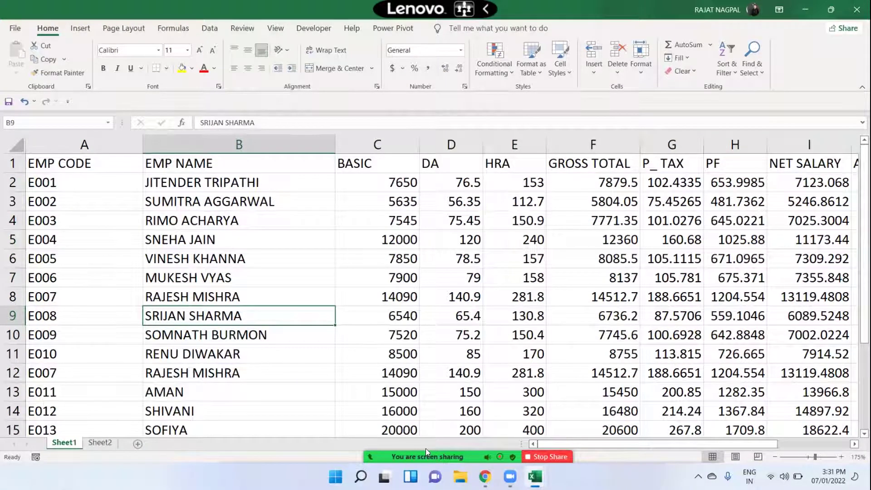
pyautogui.moveTo(425, 449)
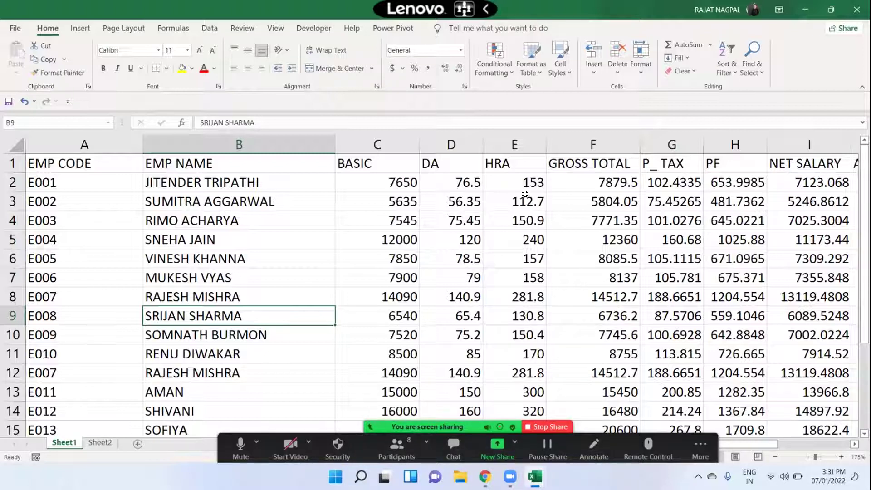
pyautogui.click(596, 73)
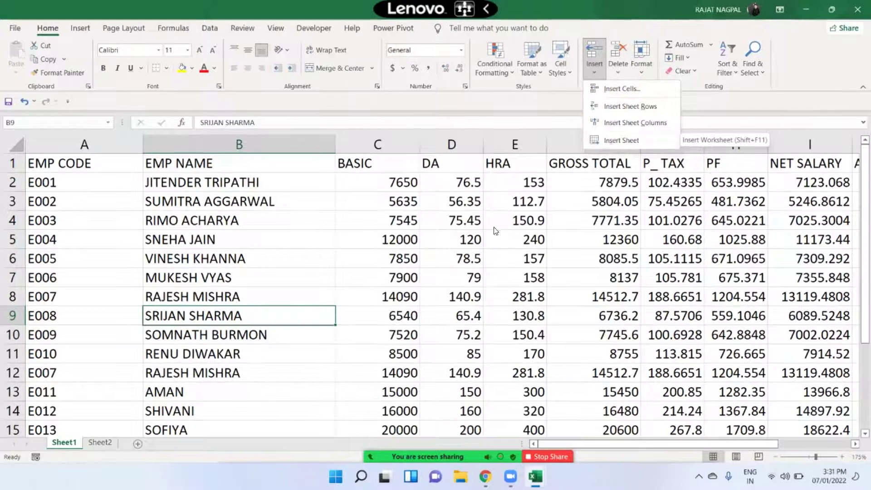
pyautogui.click(494, 227)
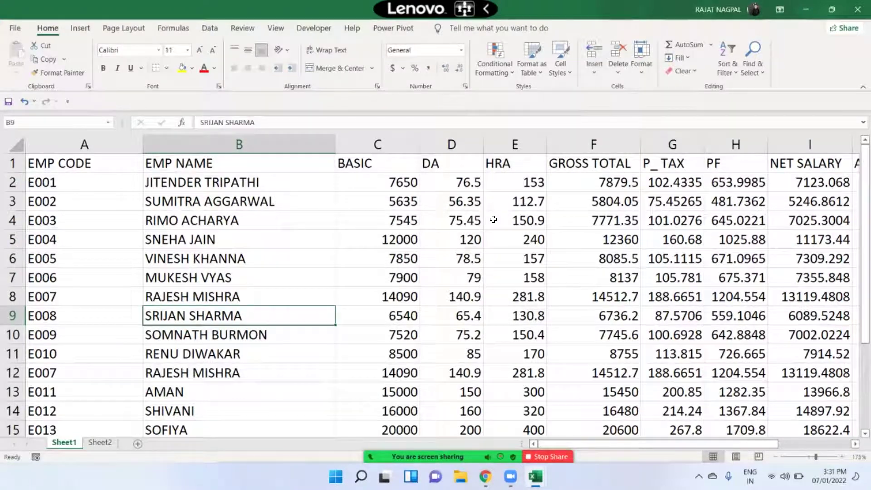
pyautogui.click(597, 71)
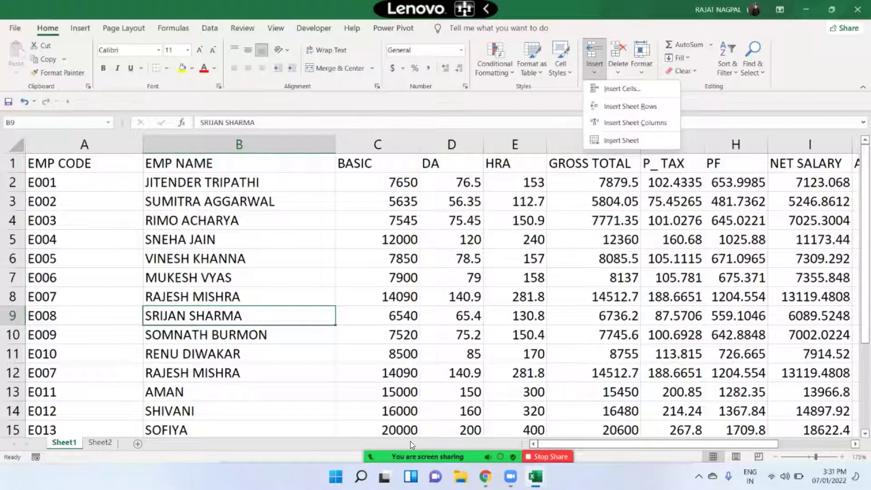
pyautogui.moveTo(379, 450)
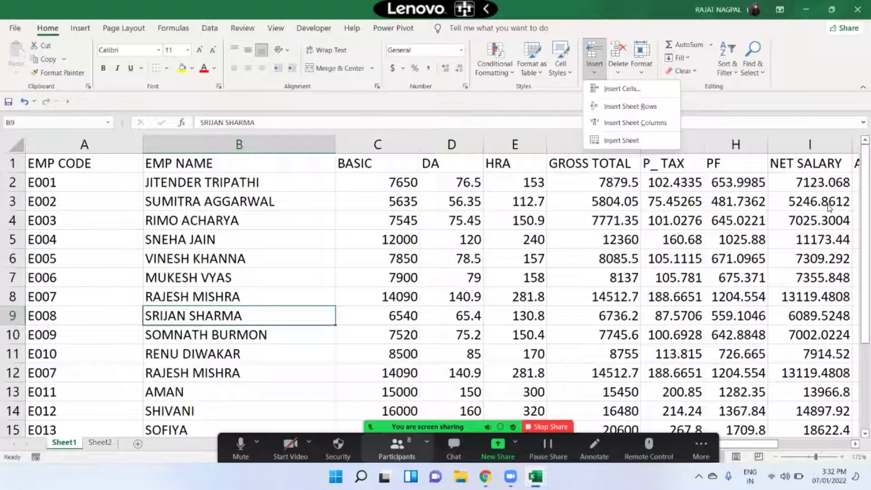
pyautogui.click(390, 156)
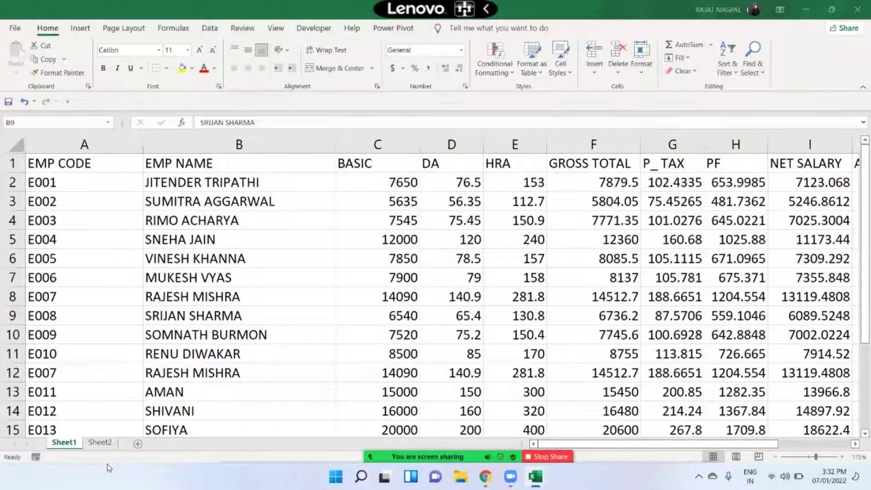
# - Add Sheet3, Sheet4 and Sheet5 using Insert Sheet, the + tab button and Shift+F11
pyautogui.click(595, 68)
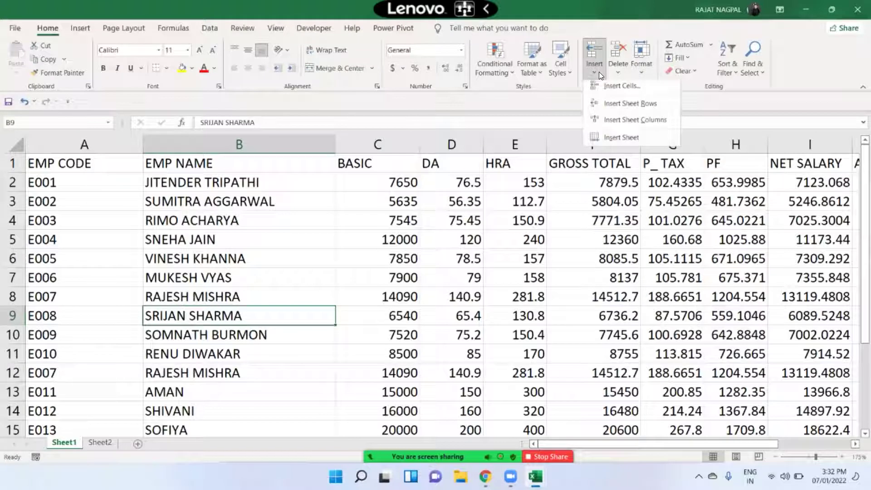
pyautogui.click(616, 139)
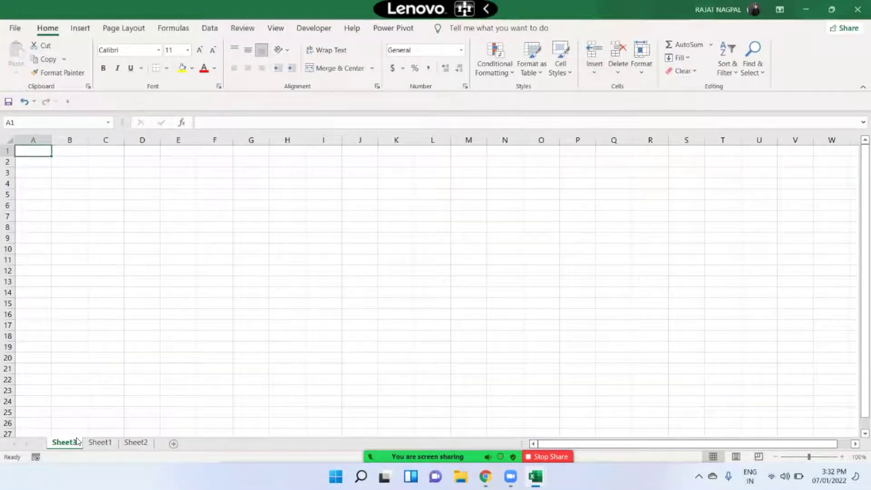
pyautogui.click(178, 442)
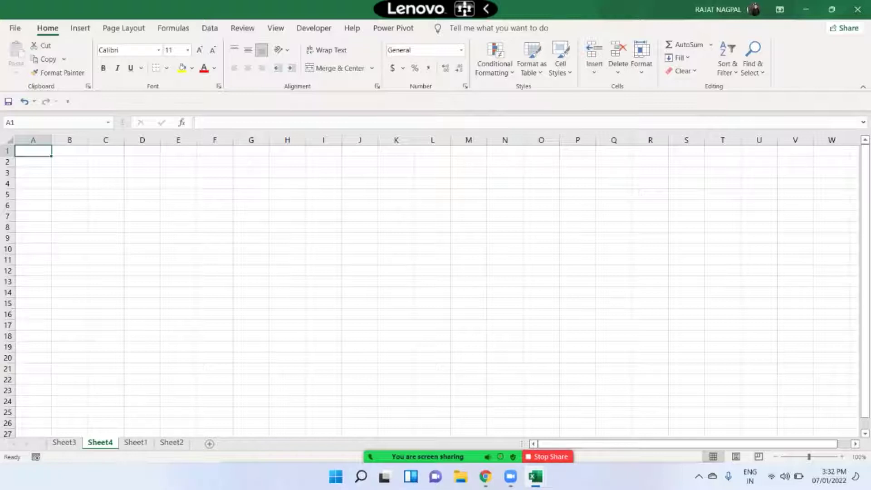
pyautogui.hotkey('shift', 'F11')
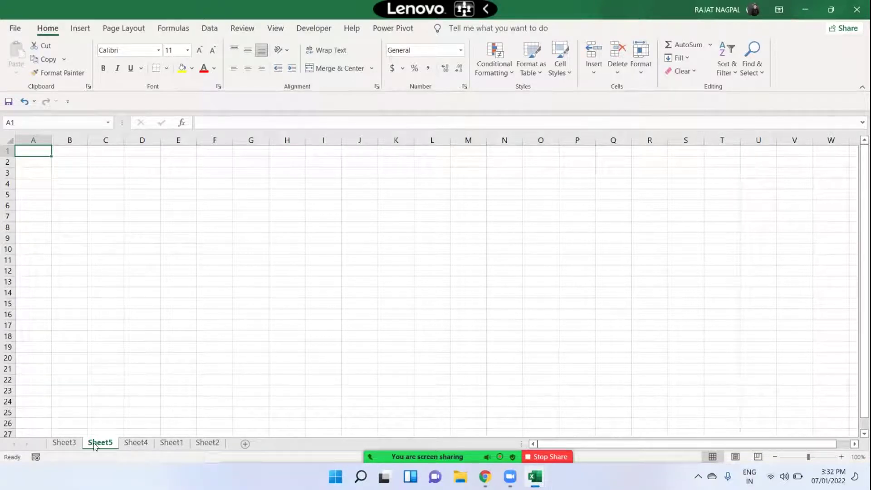
# - Insert blank worksheet Sheet6 before Sheet4 from the tab's right-click Insert dialog
pyautogui.rightClick(124, 444)
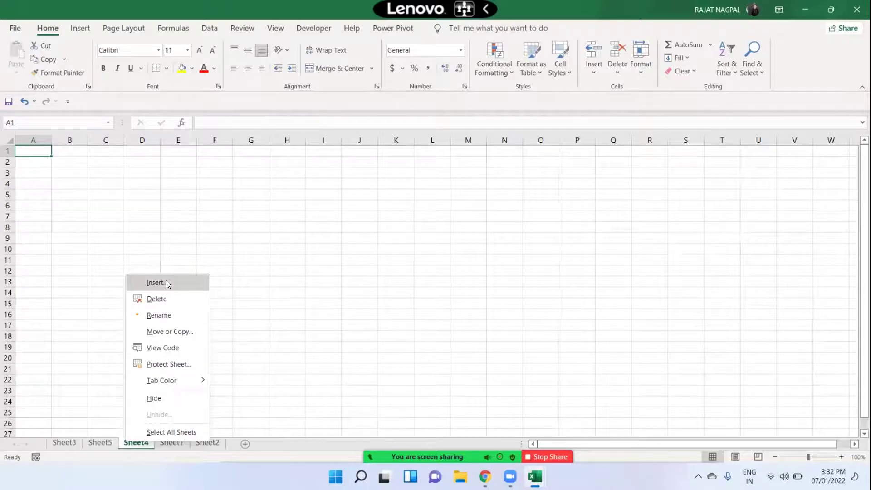
pyautogui.click(167, 283)
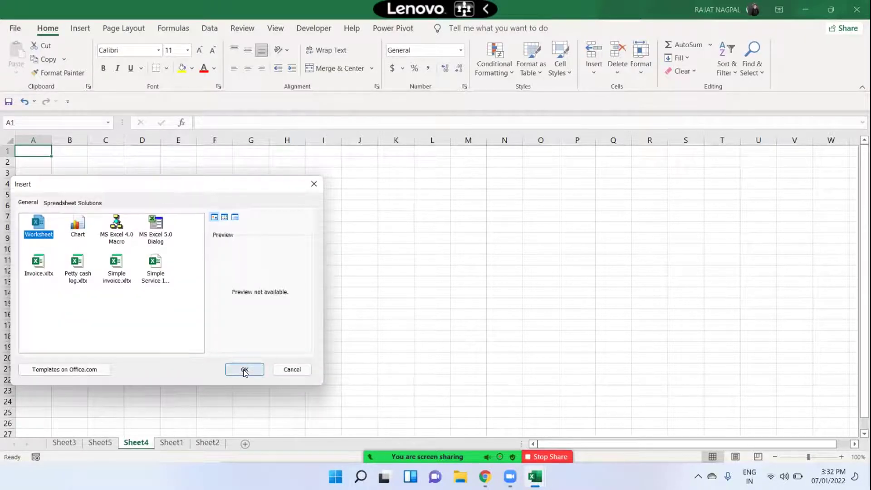
pyautogui.click(243, 370)
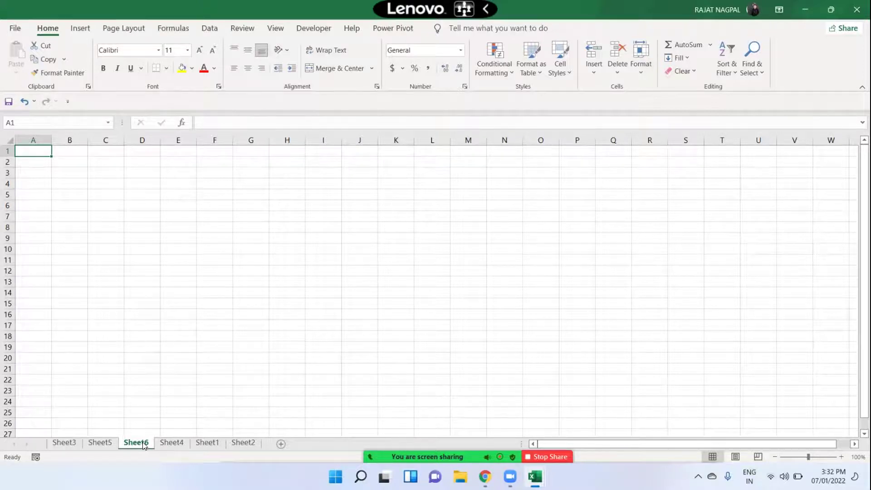
pyautogui.click(594, 69)
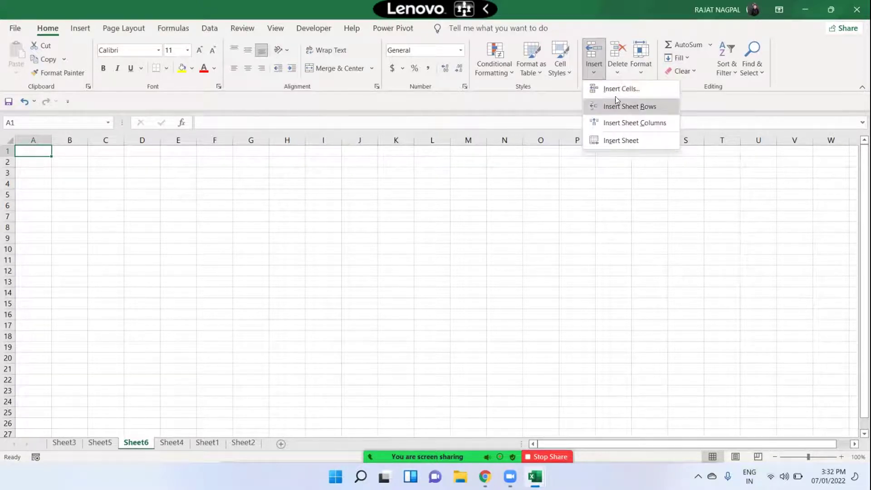
pyautogui.click(620, 150)
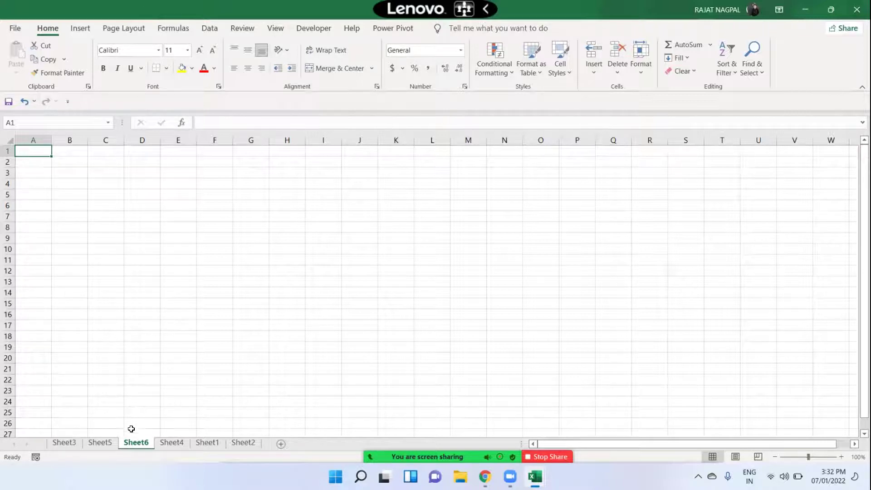
# - With Sheet6 active, run Home > Delete > Delete Sheet and confirm the deletion
pyautogui.rightClick(166, 443)
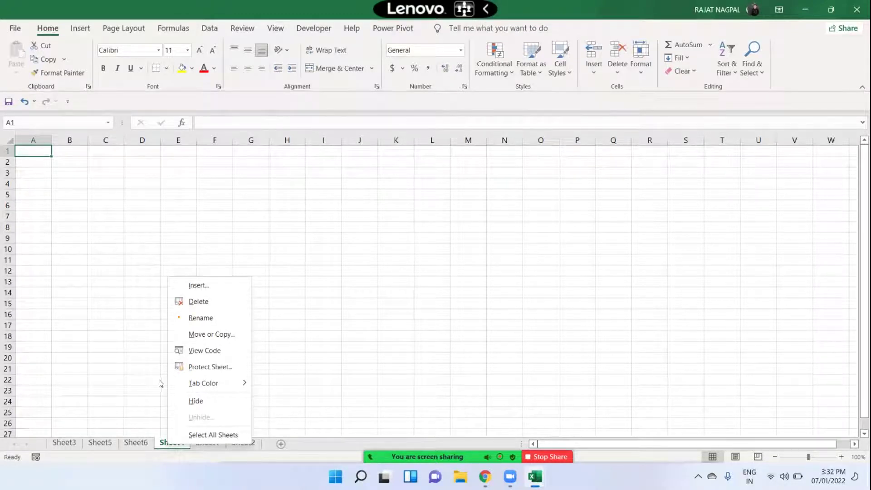
pyautogui.press('Escape')
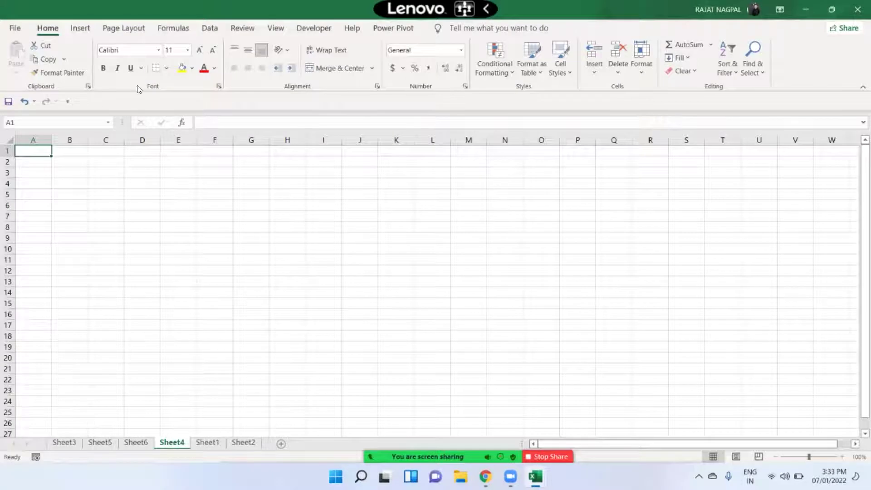
pyautogui.click(138, 444)
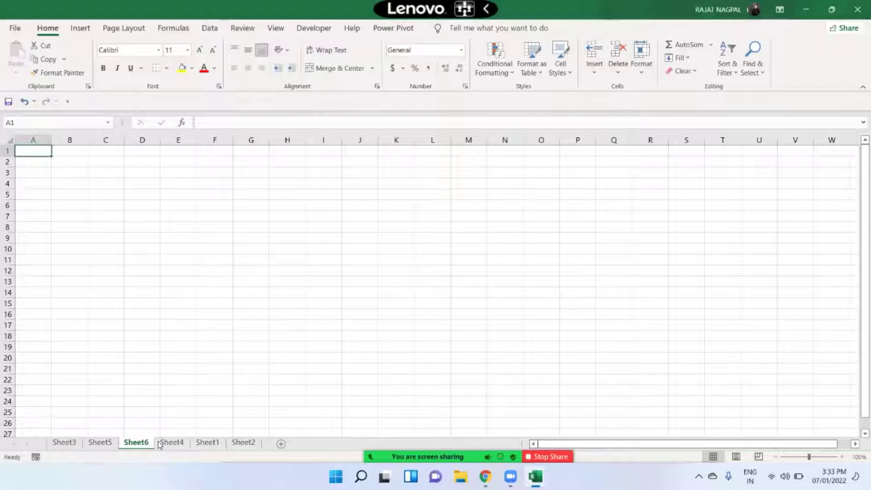
pyautogui.click(621, 67)
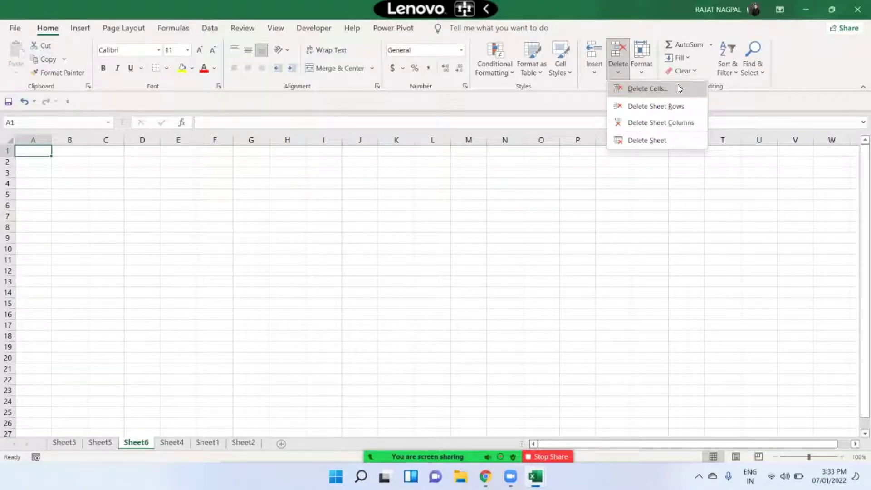
pyautogui.click(647, 143)
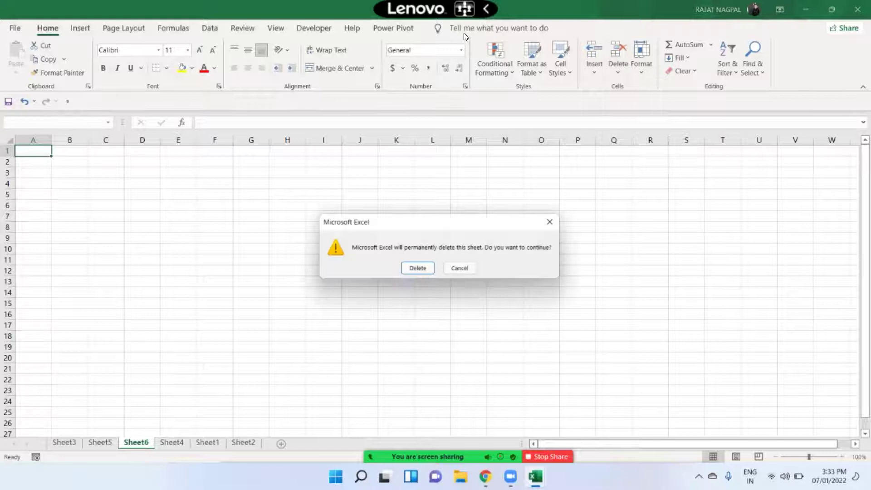
pyautogui.click(427, 266)
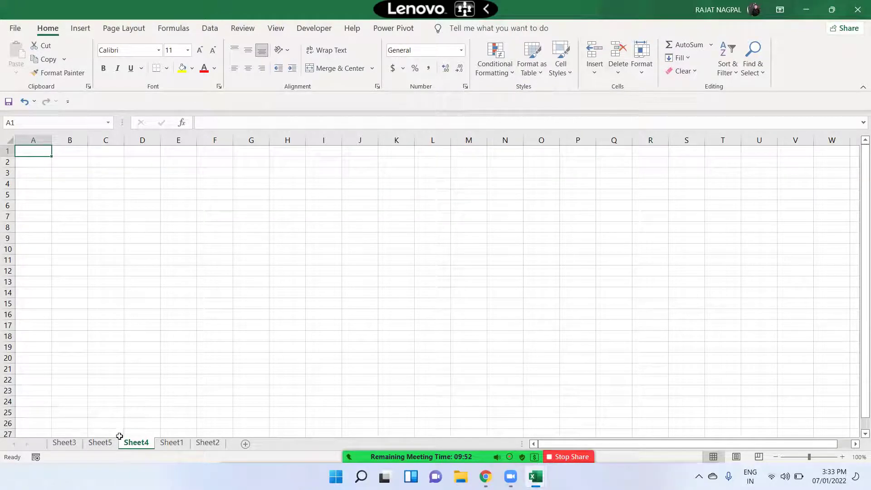
# - Delete Sheet5 from its tab's right-click menu and confirm
pyautogui.rightClick(103, 446)
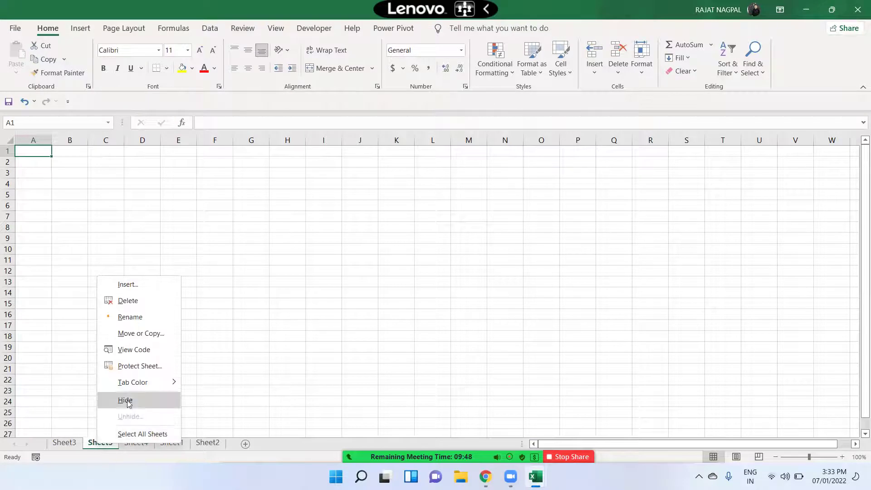
pyautogui.click(137, 302)
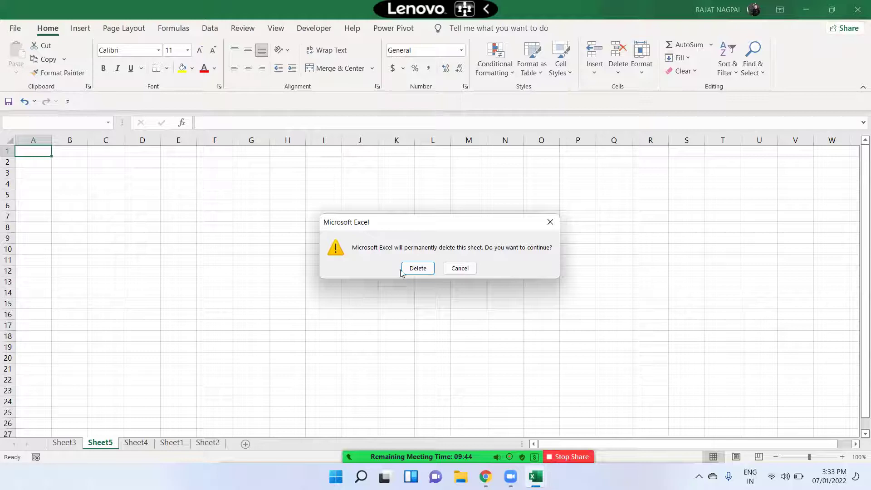
pyautogui.click(411, 269)
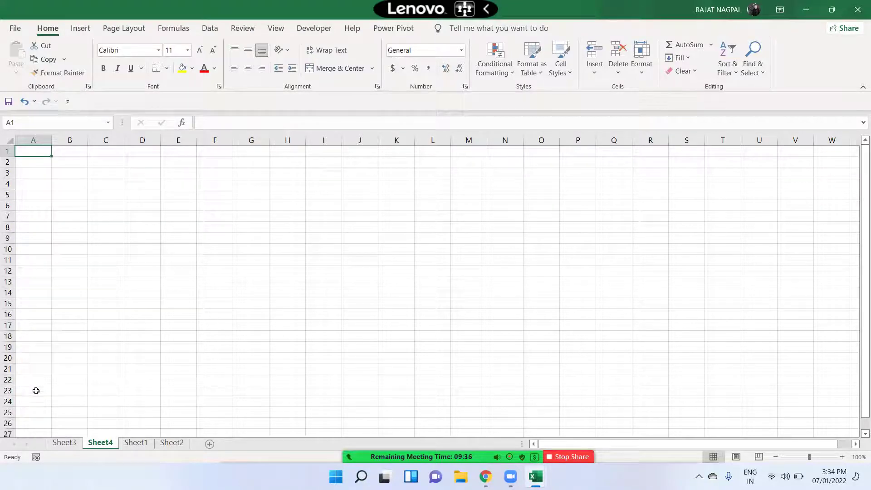
# - Check the Sheet4, Sheet3 and Sheet1 tabs, then return to the empty Sheet3
pyautogui.click(75, 445)
pyautogui.click(98, 444)
pyautogui.click(65, 444)
pyautogui.click(91, 444)
pyautogui.click(57, 446)
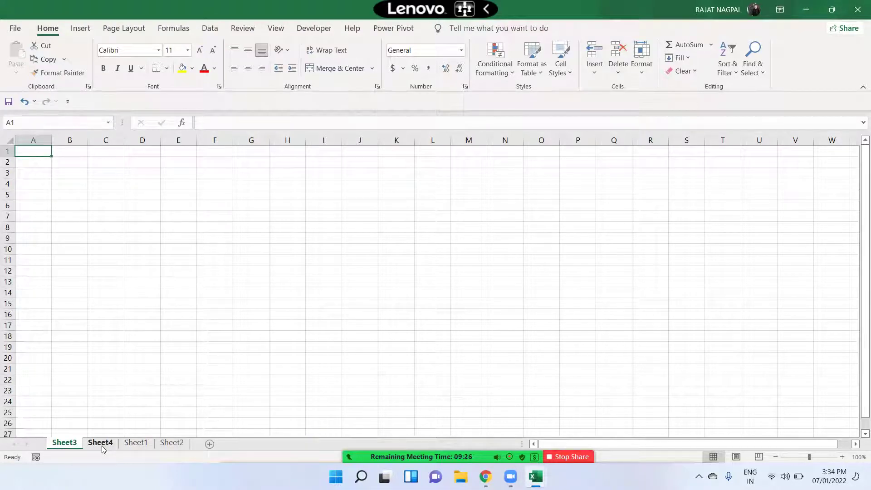
pyautogui.click(136, 410)
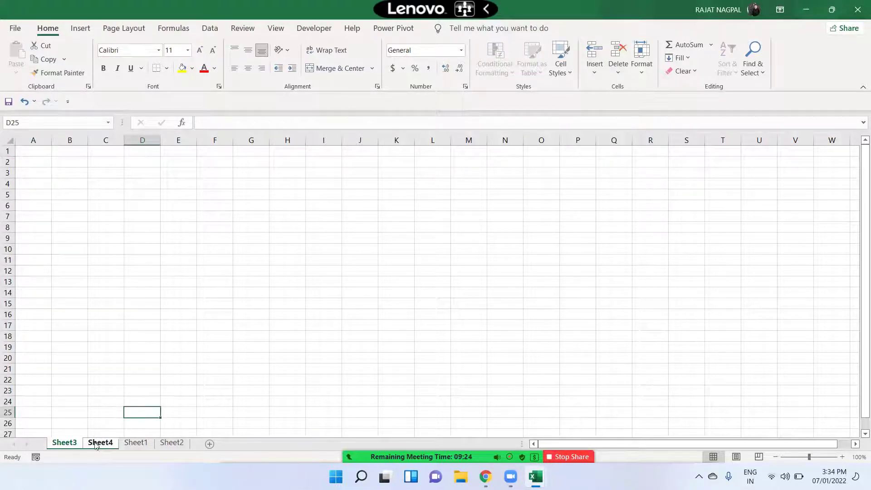
pyautogui.click(136, 443)
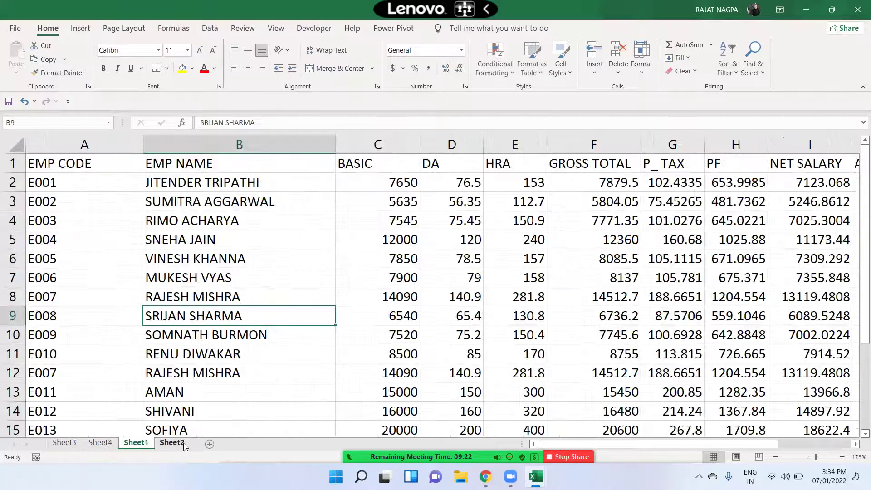
pyautogui.click(66, 444)
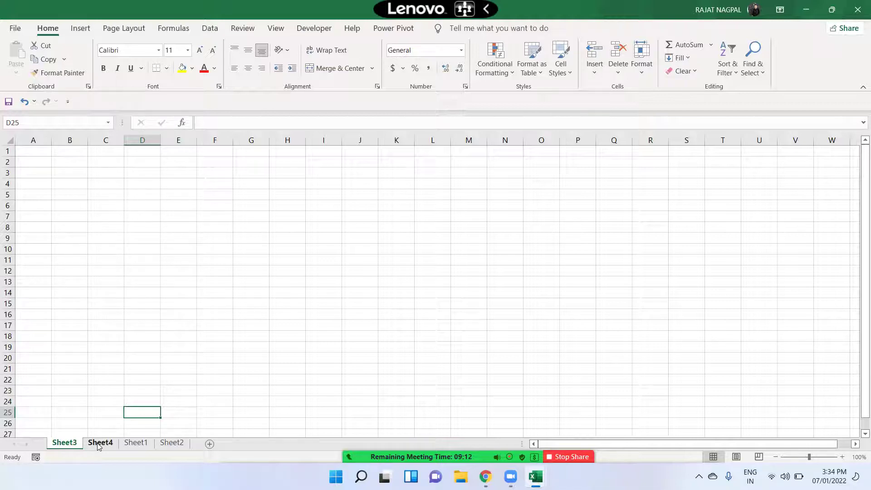
# - Group Sheet3 with Sheet4 and delete both via Home > Delete > Delete Sheet
pyautogui.keyDown('ctrl'); pyautogui.click(99, 444); pyautogui.keyUp('ctrl')
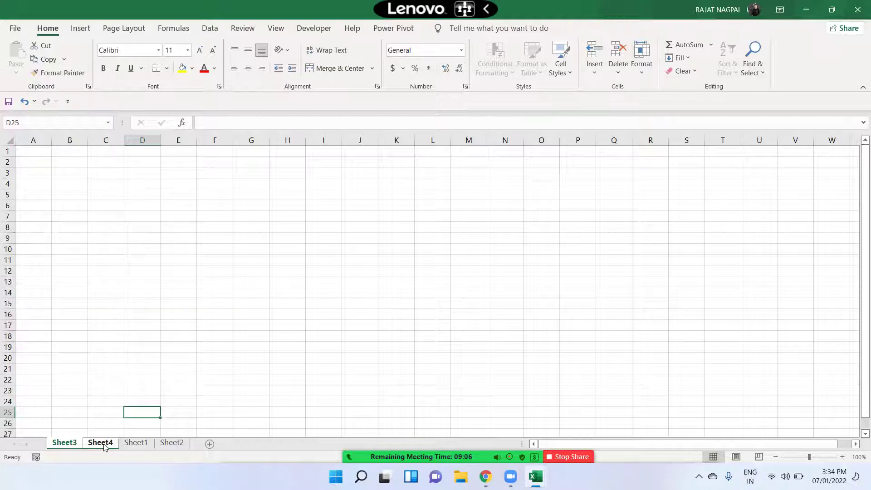
pyautogui.click(618, 68)
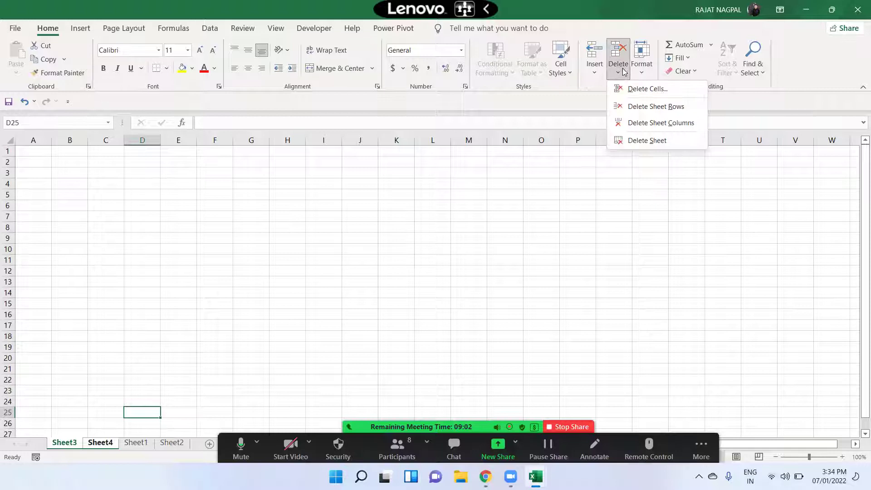
pyautogui.click(644, 141)
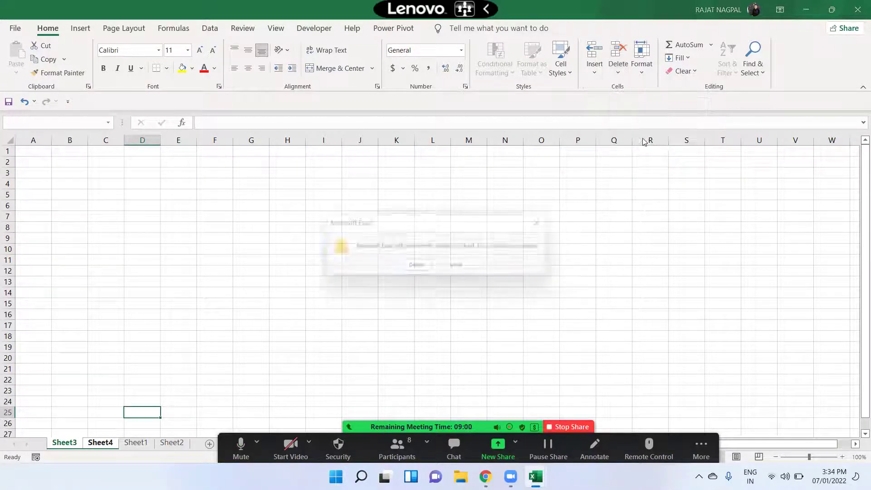
pyautogui.click(422, 271)
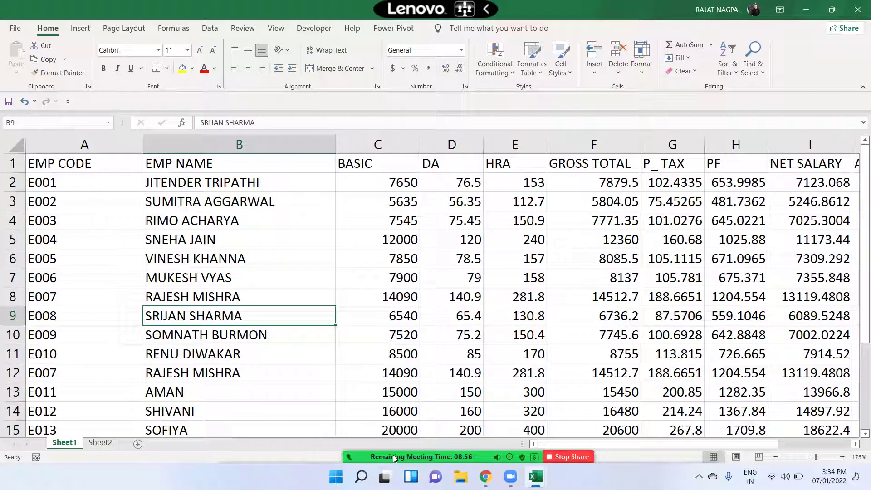
pyautogui.moveTo(393, 449)
pyautogui.click(618, 73)
pyautogui.click(641, 68)
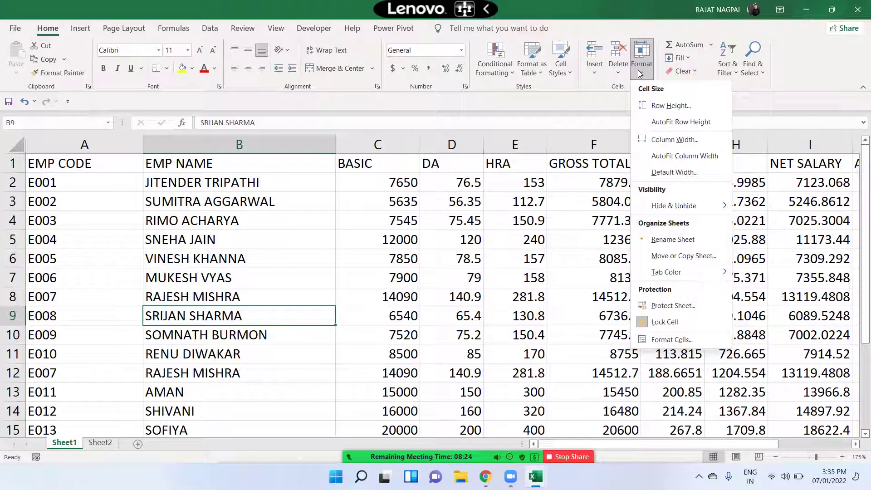
pyautogui.click(567, 197)
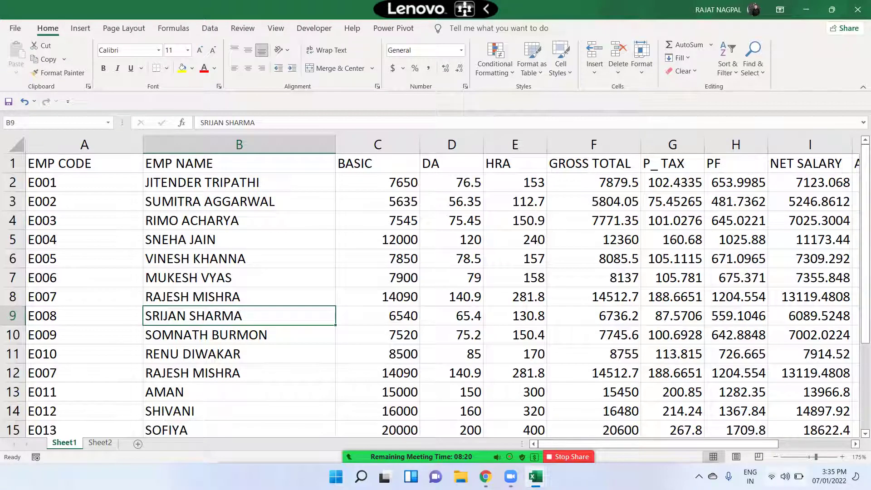
pyautogui.click(736, 315)
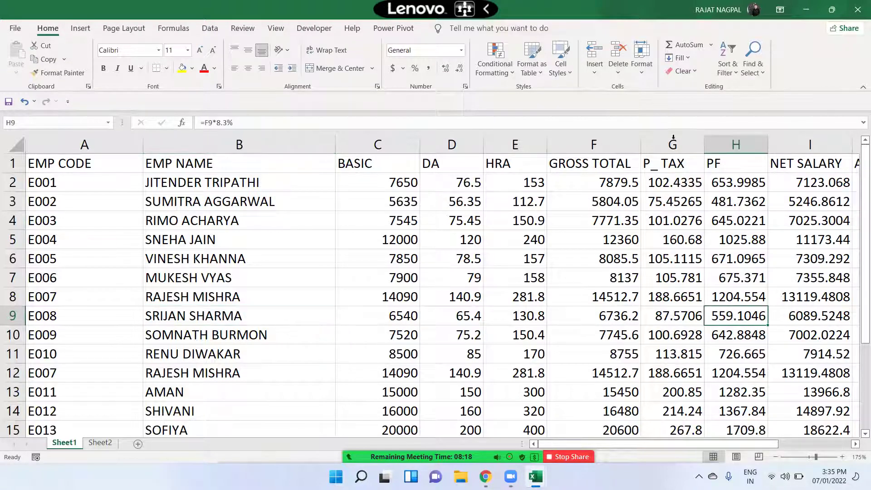
pyautogui.click(639, 68)
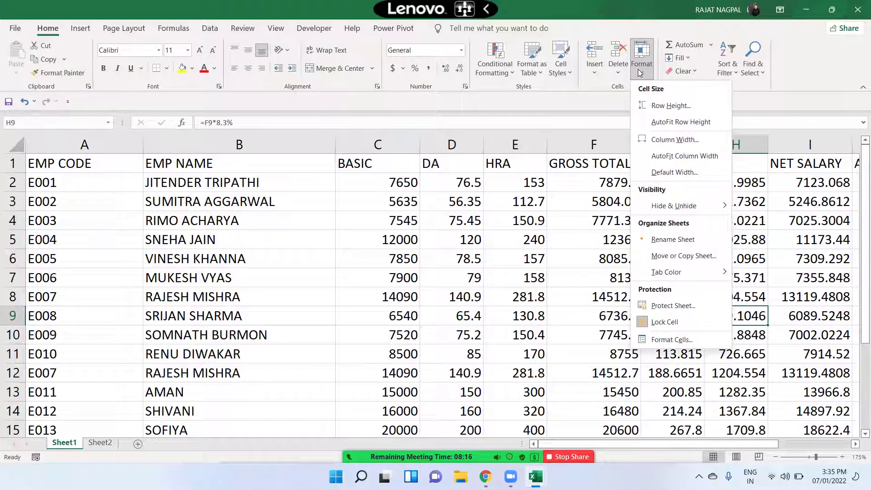
pyautogui.click(594, 68)
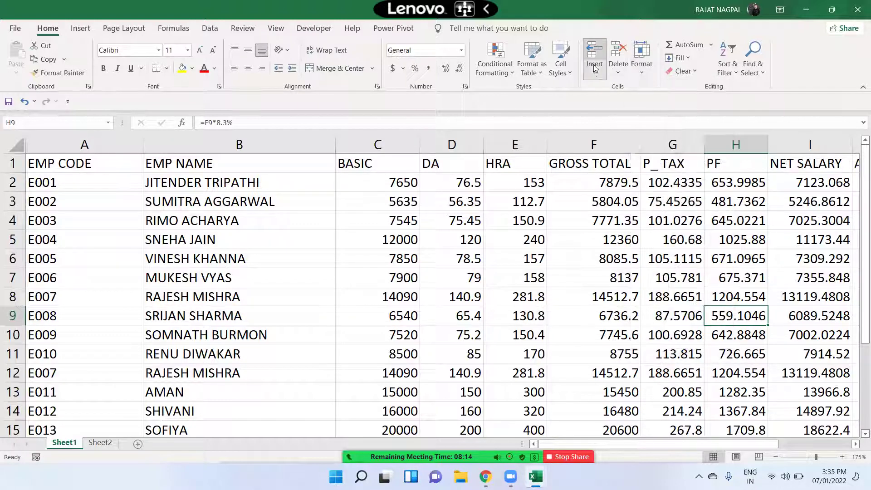
pyautogui.click(618, 68)
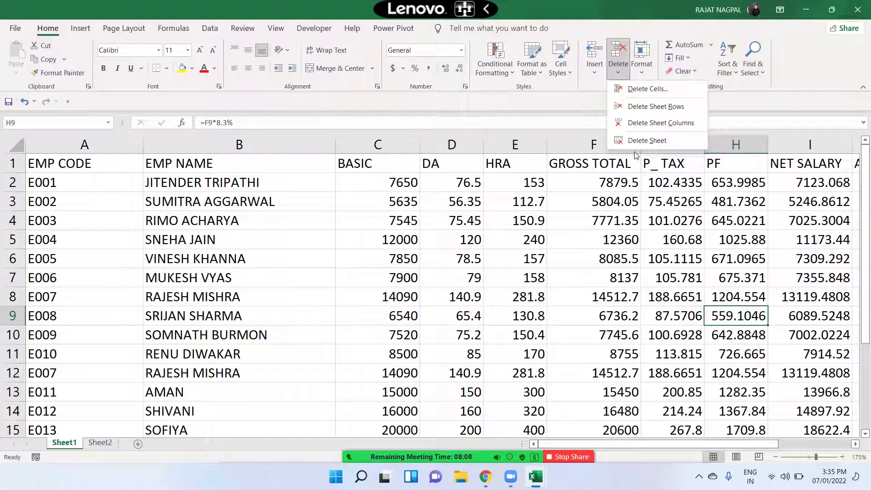
pyautogui.click(641, 73)
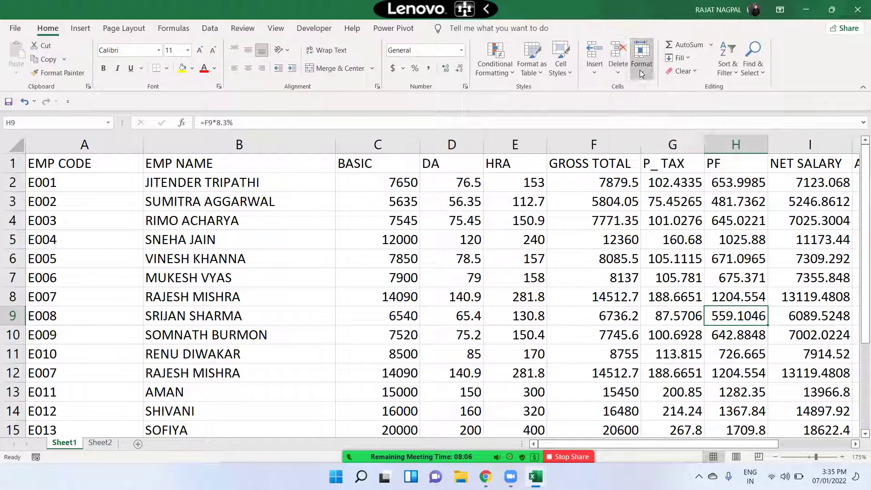
pyautogui.click(642, 72)
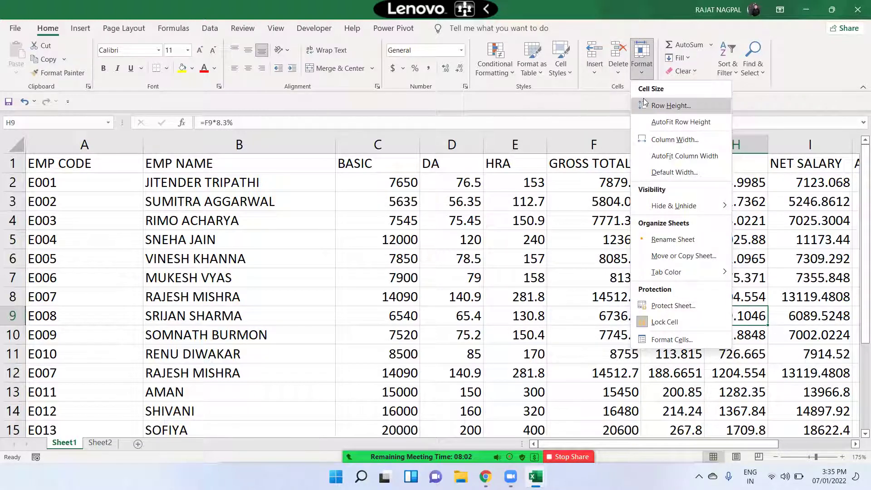
pyautogui.click(448, 284)
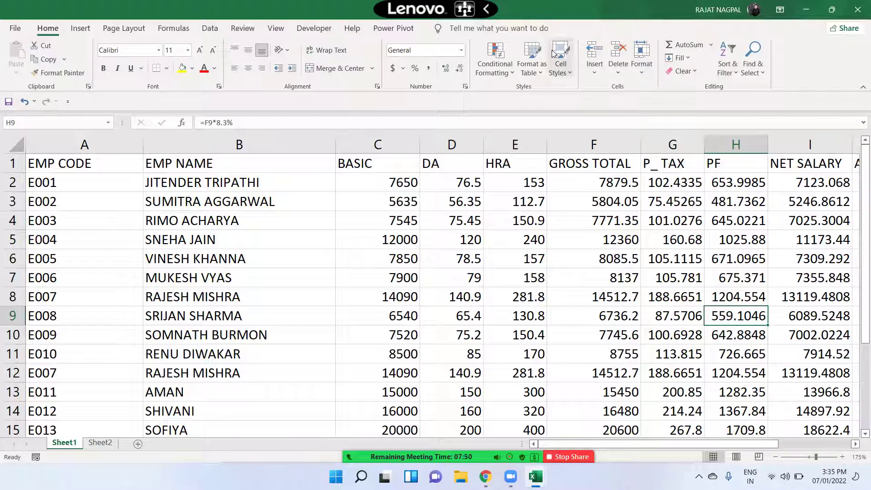
# - Select A1:E9, zoom out to 120% then in to 130%, and pick cell F5
pyautogui.moveTo(111, 156); pyautogui.dragTo(528, 314)
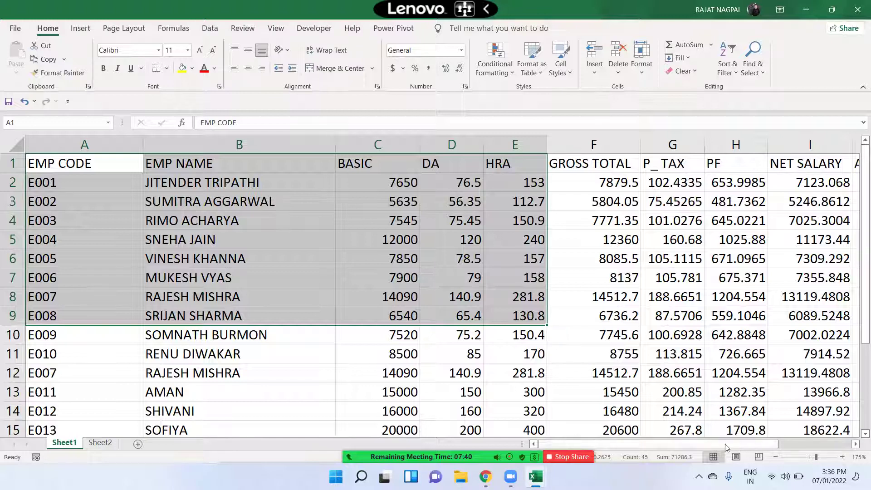
pyautogui.click(776, 458)
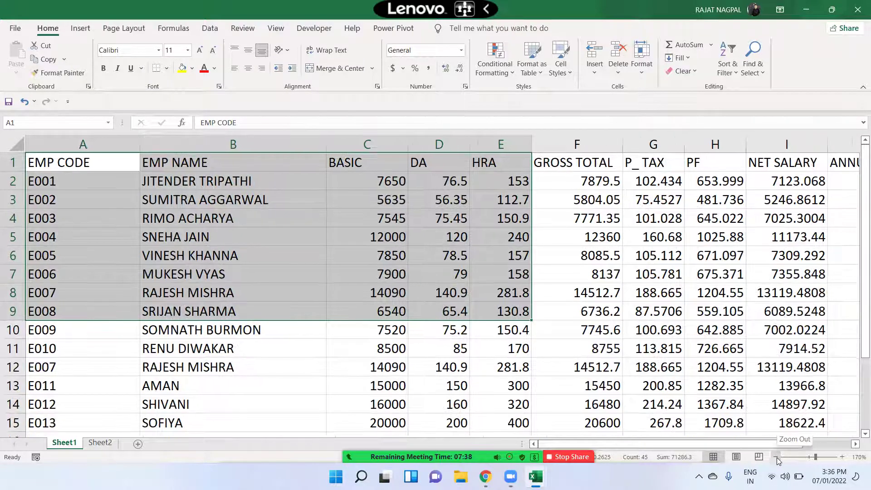
pyautogui.click(776, 458)
pyautogui.click(776, 458)
pyautogui.click(776, 458)
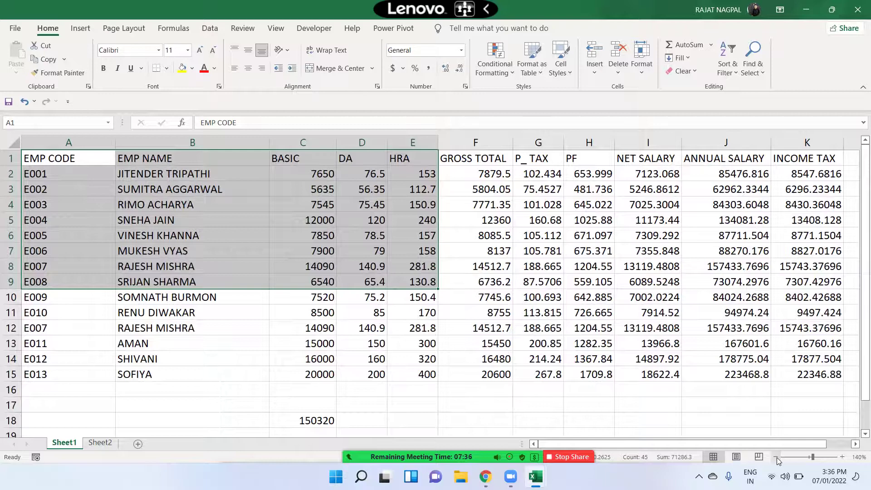
pyautogui.click(777, 458)
pyautogui.click(777, 457)
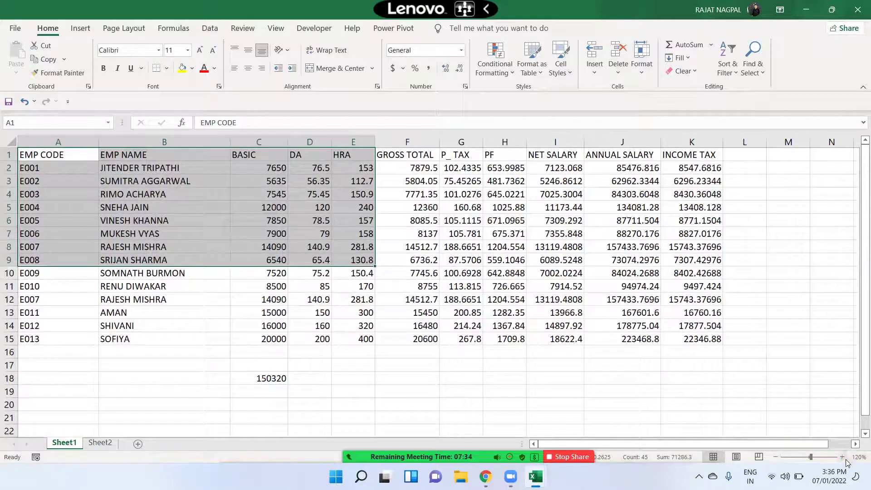
pyautogui.click(842, 457)
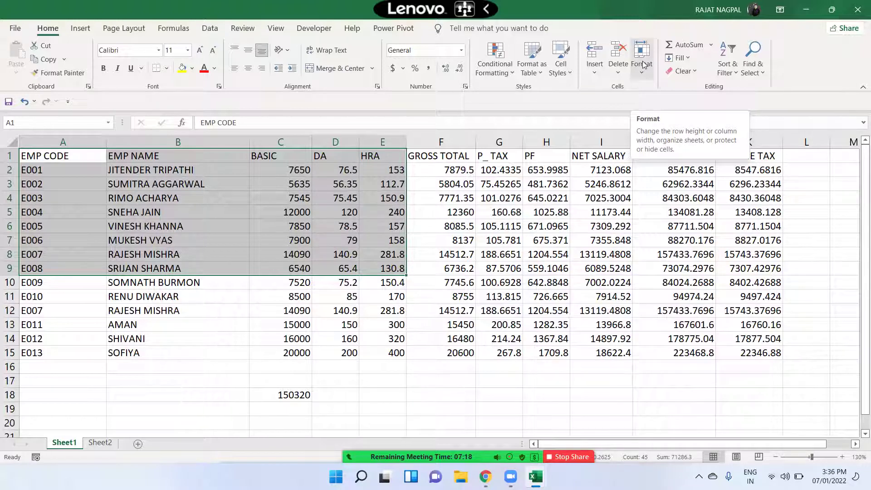
pyautogui.click(433, 213)
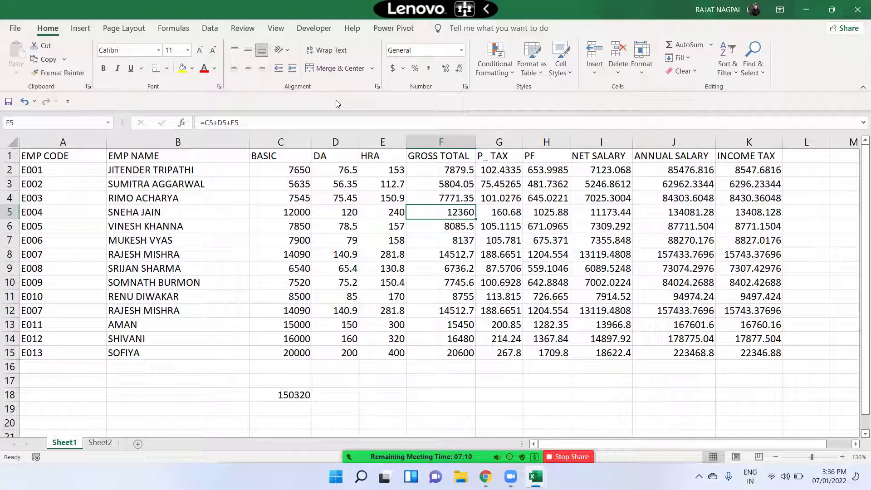
# - Magnify the screen, auto-fit column G, then widen it to about 17.33
pyautogui.press('super+plus')
pyautogui.keyDown('ctrl'); pyautogui.scroll(5, 418, 156); pyautogui.keyUp('ctrl')
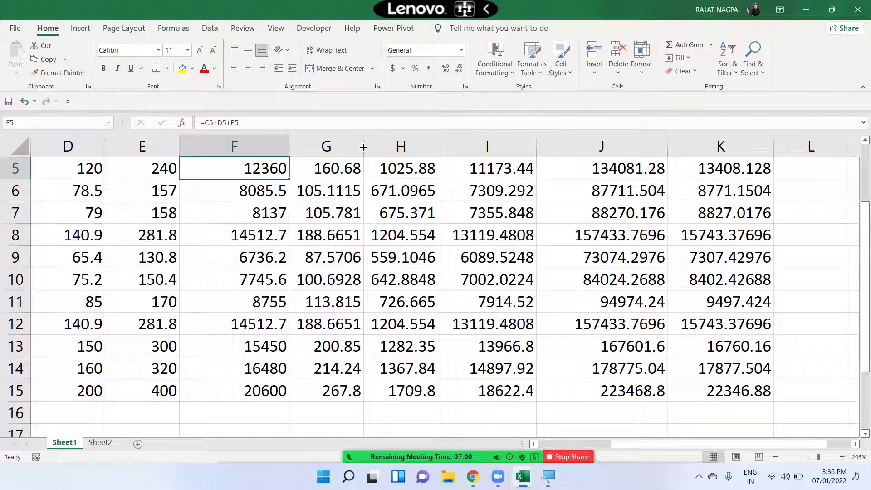
pyautogui.moveTo(364, 143); pyautogui.dragTo(436, 143)
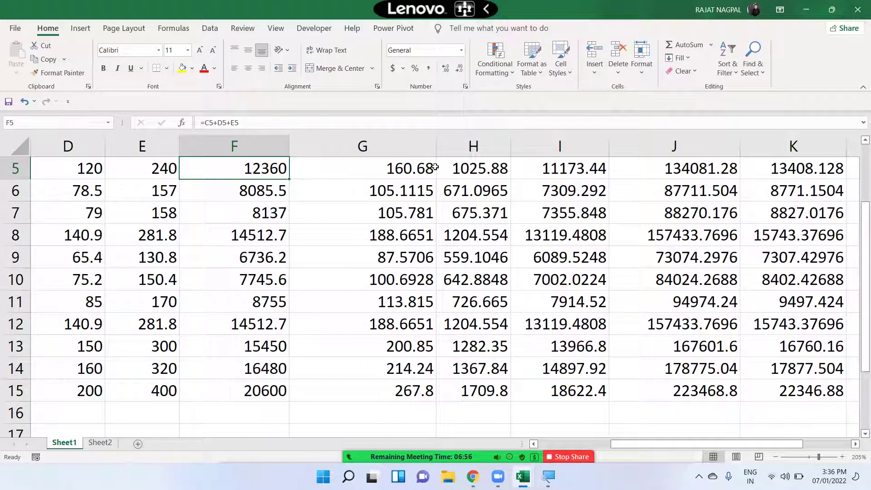
pyautogui.doubleClick(433, 142)
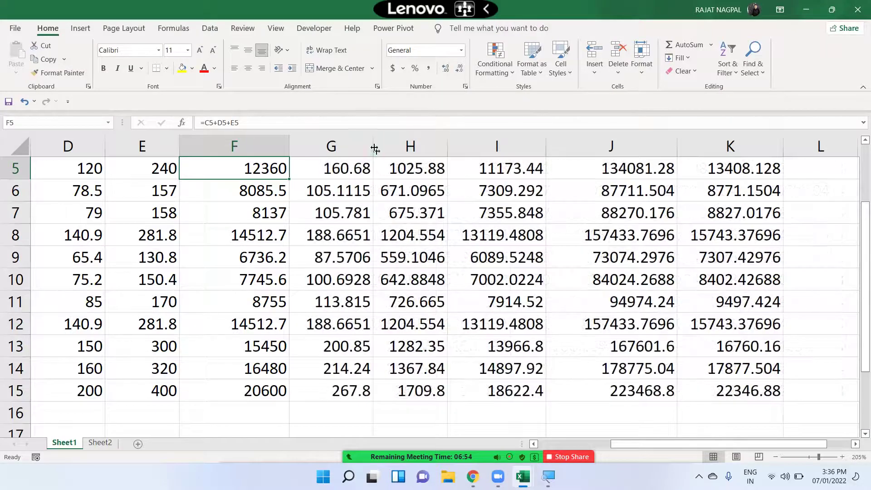
pyautogui.moveTo(373, 146); pyautogui.dragTo(436, 146)
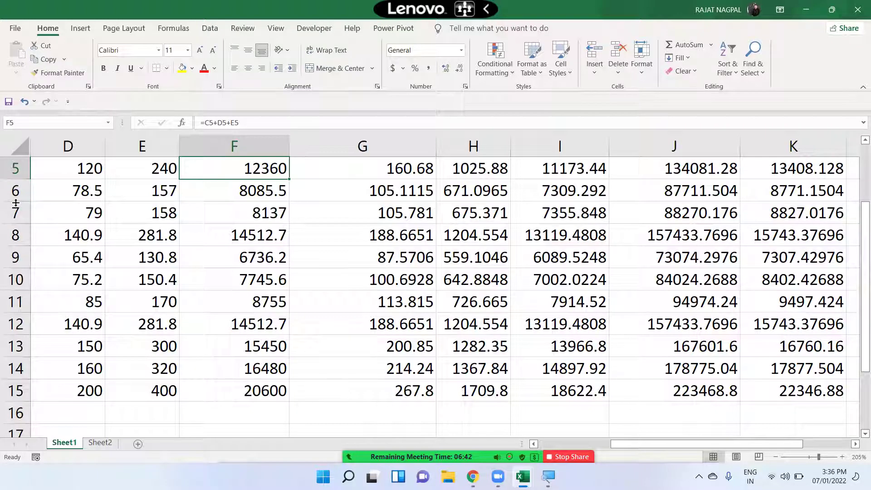
# - Drag row 6's bottom border down to make the row much taller
pyautogui.moveTo(16, 202); pyautogui.dragTo(21, 226)
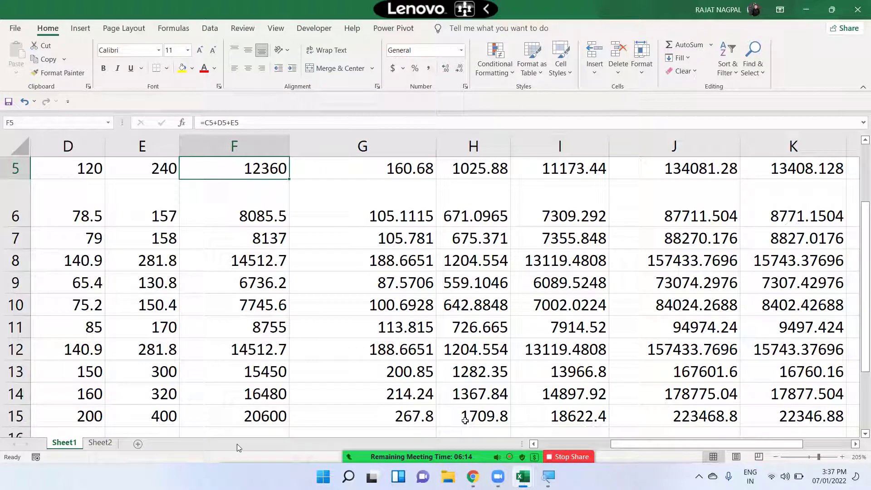
pyautogui.moveTo(237, 447)
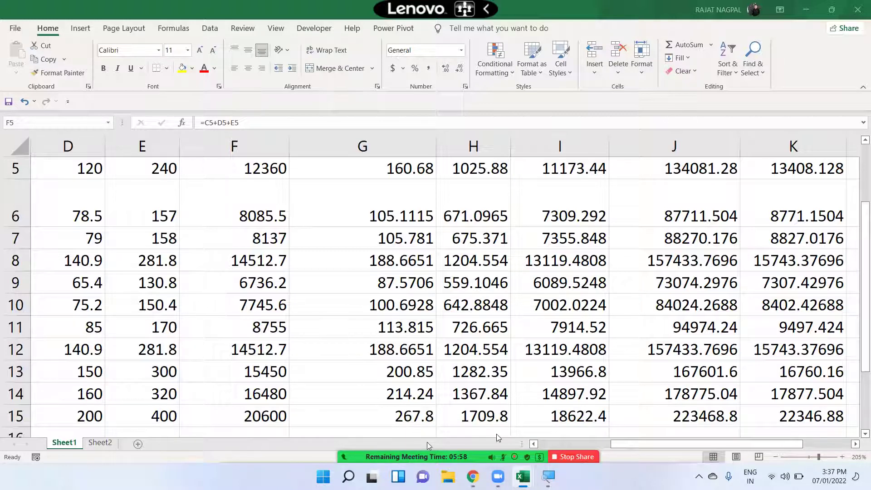
pyautogui.moveTo(497, 436)
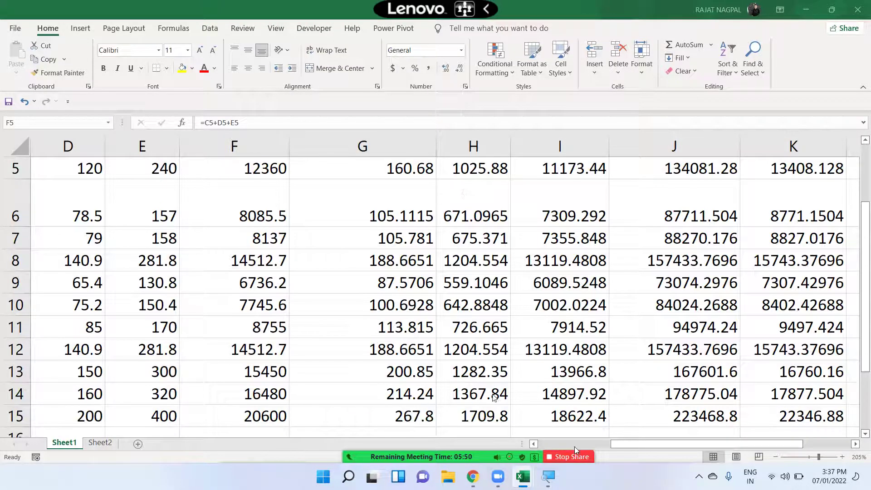
# - Stop screen sharing, then set the selected rows' height to 30 instead of 15
pyautogui.click(568, 457)
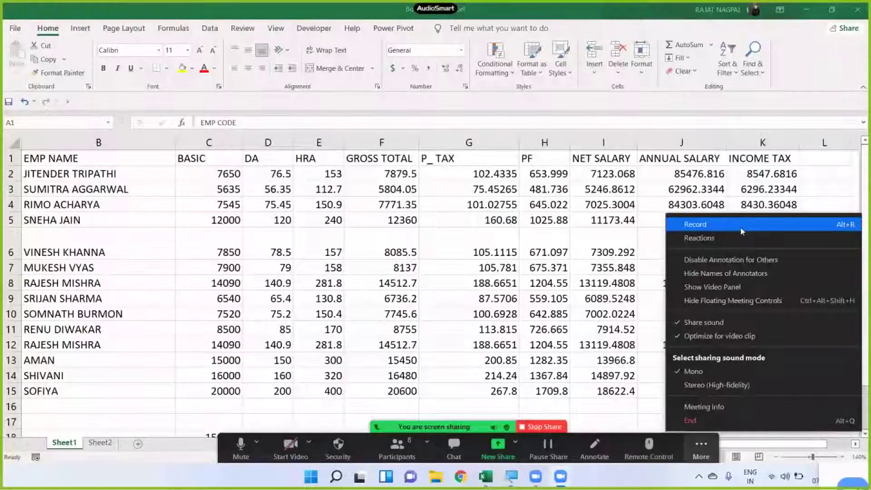
pyautogui.click(740, 227)
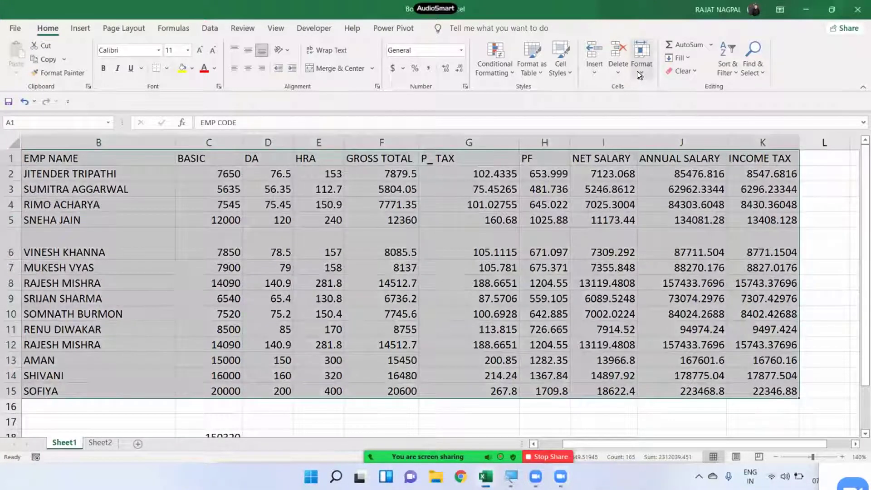
pyautogui.click(641, 71)
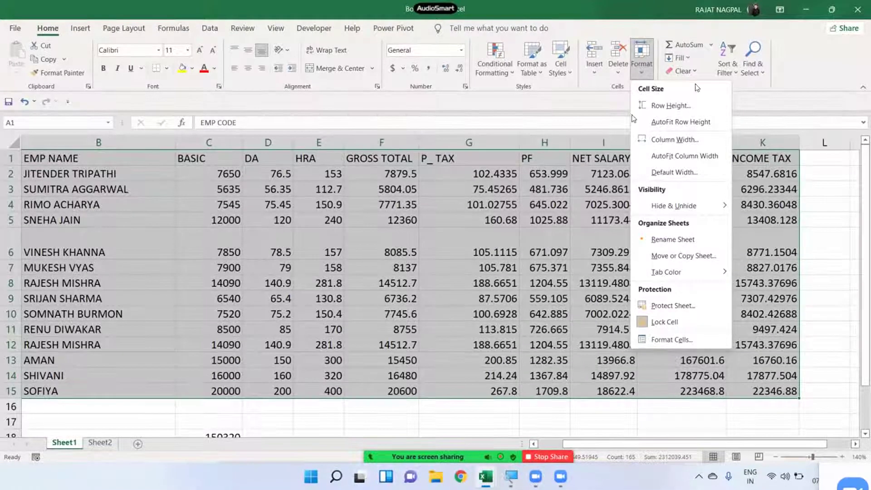
pyautogui.click(681, 107)
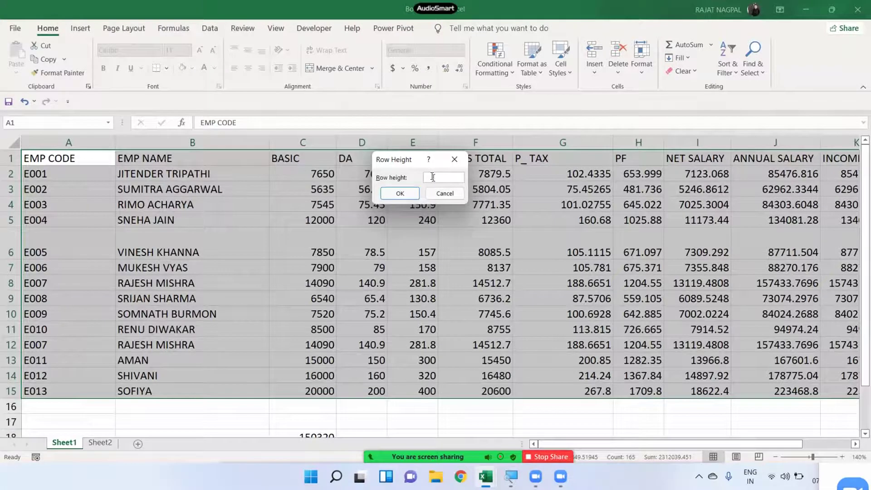
pyautogui.write('15')
pyautogui.moveTo(452, 174); pyautogui.dragTo(386, 163)
pyautogui.write('30')
pyautogui.doubleClick(430, 178)
pyautogui.click(399, 194)
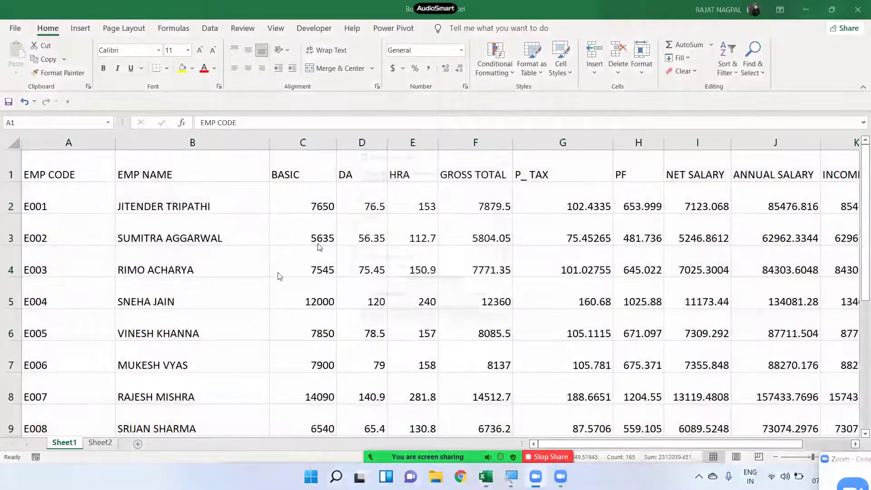
pyautogui.moveTo(391, 288); pyautogui.dragTo(363, 292)
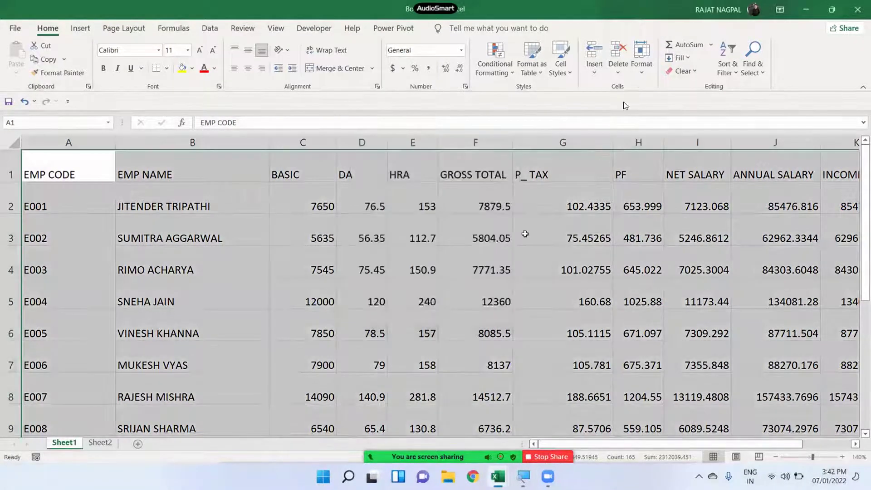
# - Recheck the row height of 30, then AutoFit Row Height for all table rows
pyautogui.click(639, 68)
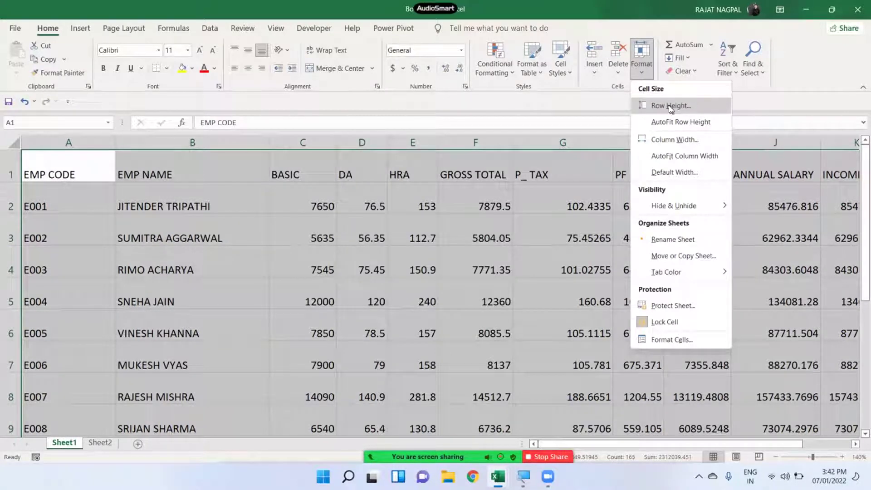
pyautogui.click(667, 105)
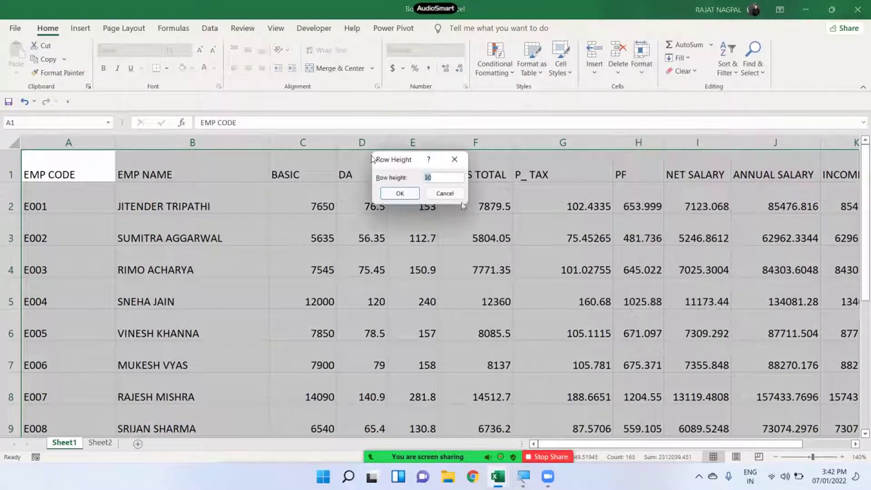
pyautogui.click(441, 178)
pyautogui.moveTo(448, 177); pyautogui.dragTo(417, 175)
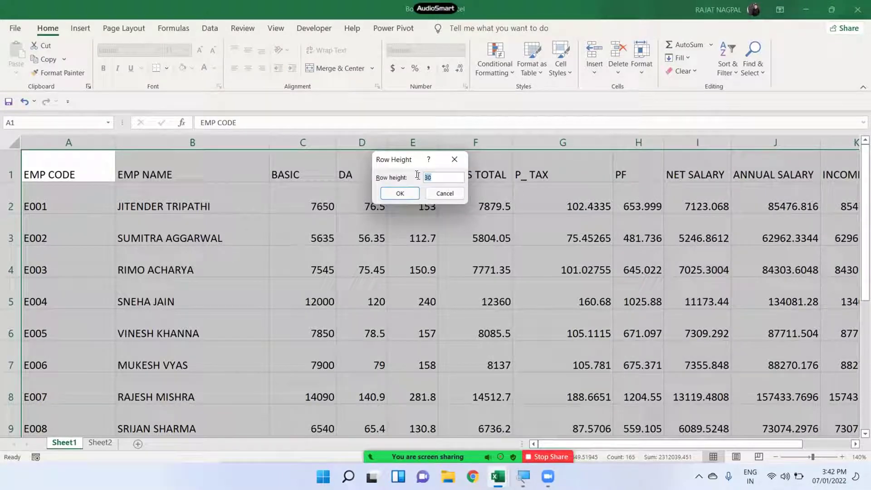
pyautogui.click(394, 193)
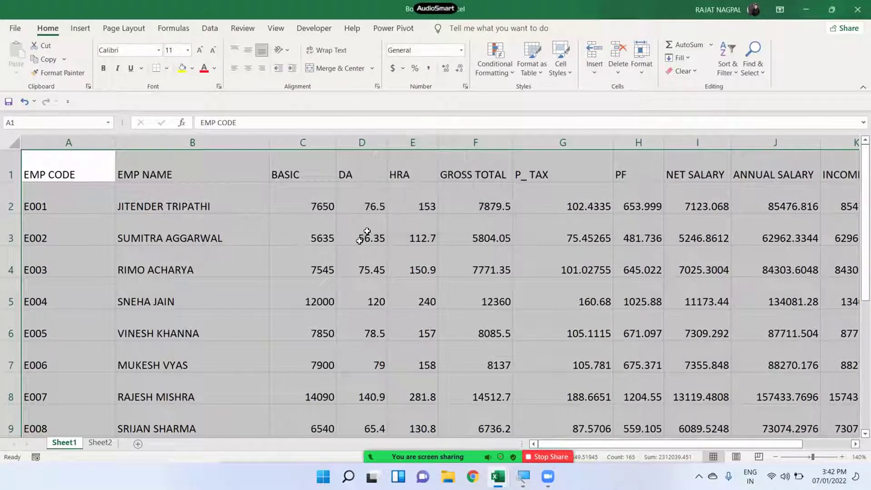
pyautogui.click(644, 72)
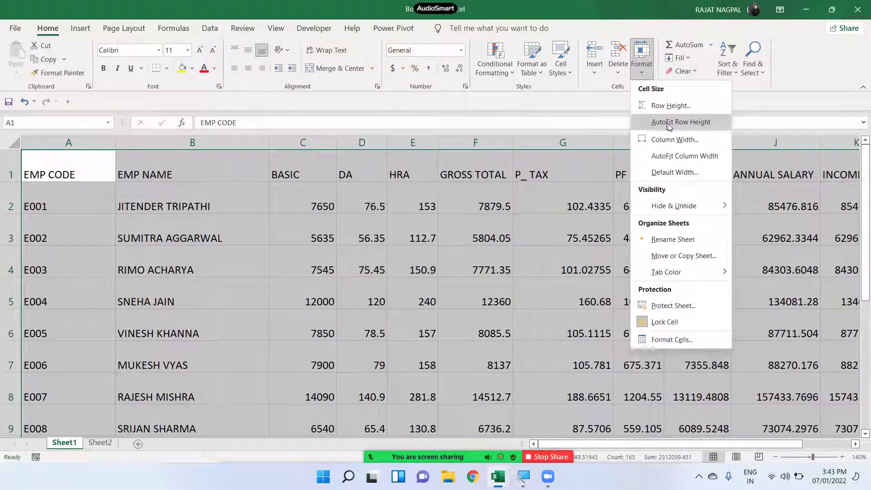
pyautogui.click(674, 123)
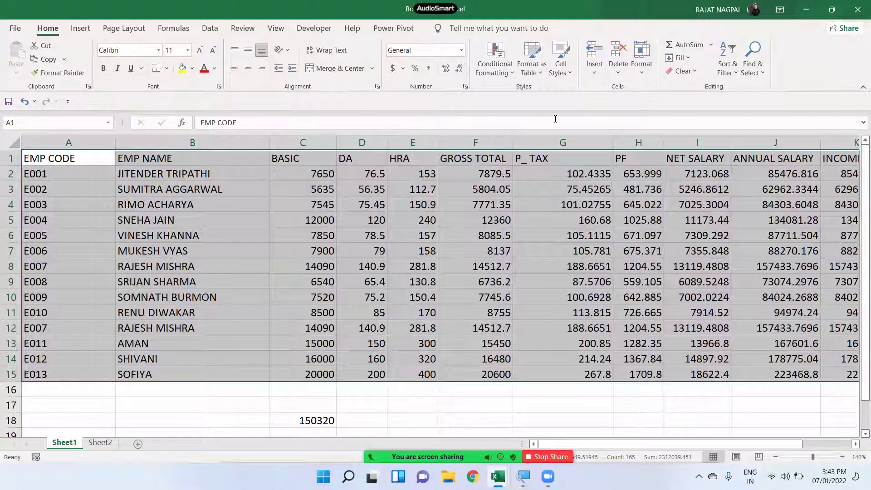
# - Set Column Width to 20, replacing 8.43, for all selected table columns
pyautogui.click(645, 70)
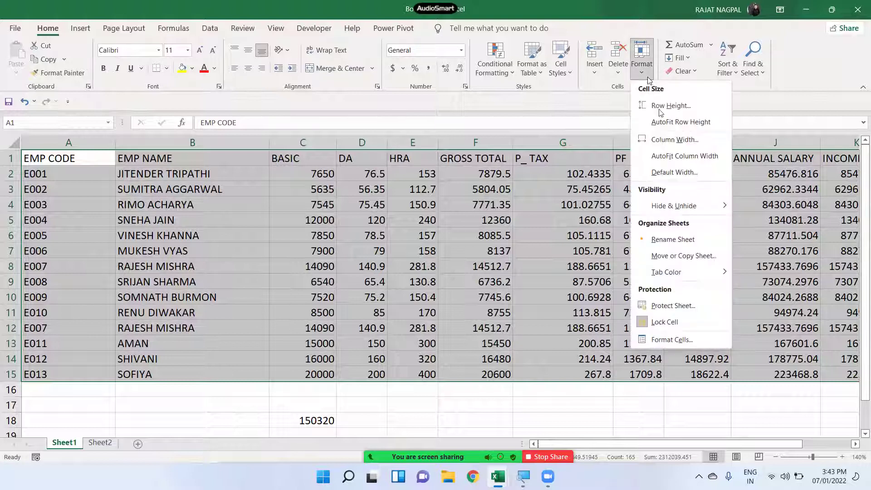
pyautogui.click(668, 140)
pyautogui.write('8.43')
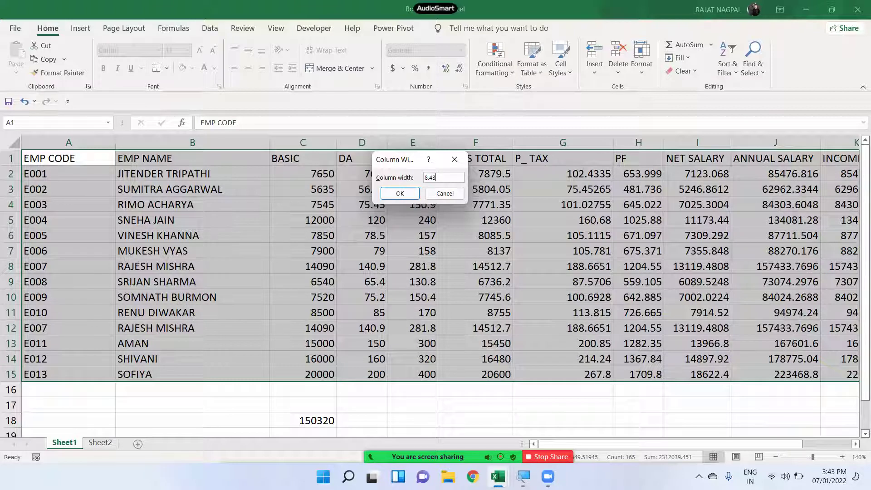
pyautogui.press('BackSpace')
pyautogui.press('BackSpace')
pyautogui.press('BackSpace')
pyautogui.press('BackSpace')
pyautogui.write('20')
pyautogui.click(400, 194)
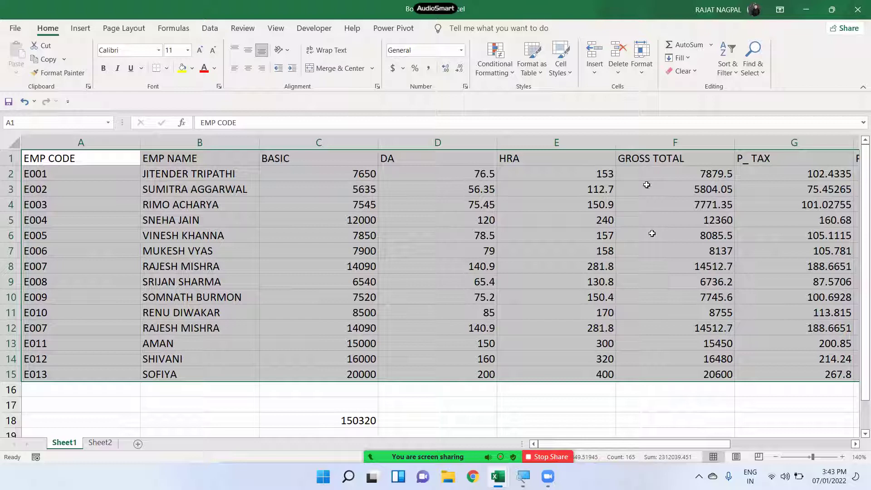
pyautogui.click(641, 65)
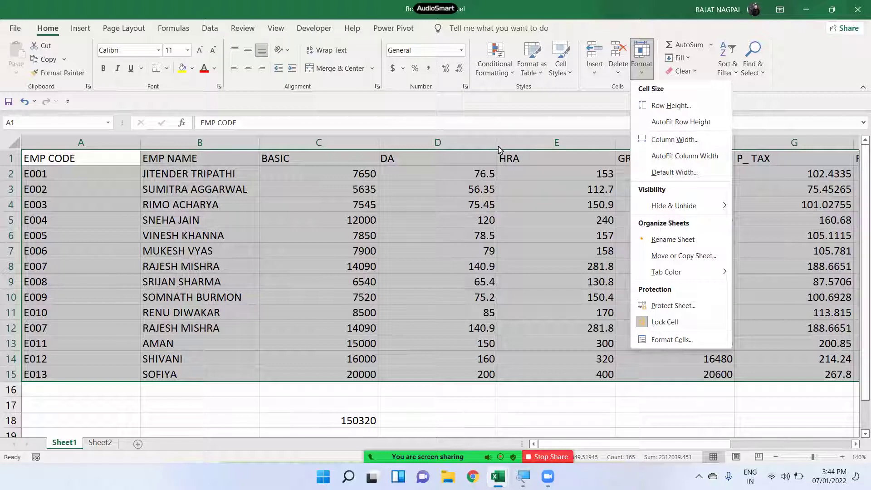
# - AutoFit column widths, then try 8.43 in the Default Width dialog and cancel
pyautogui.click(703, 155)
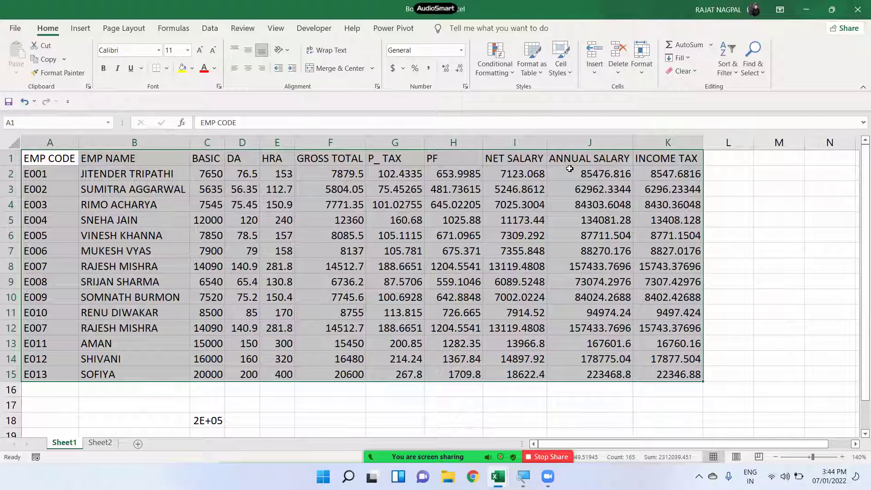
pyautogui.click(638, 73)
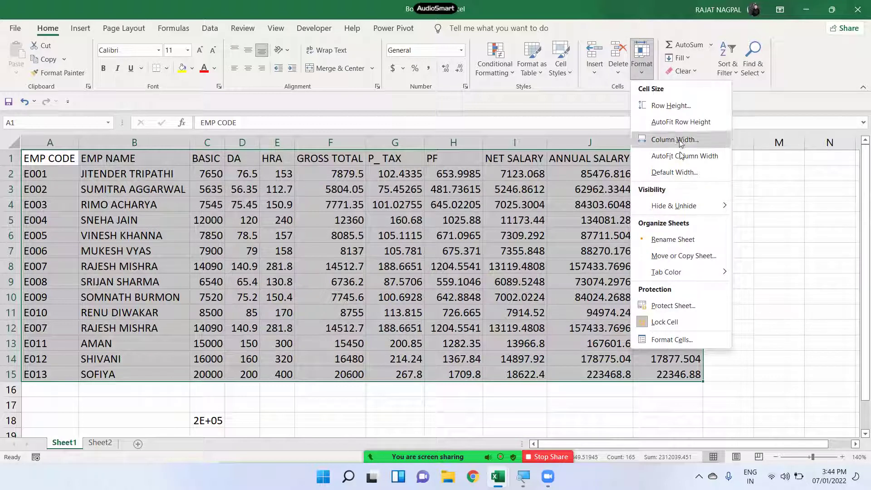
pyautogui.click(673, 173)
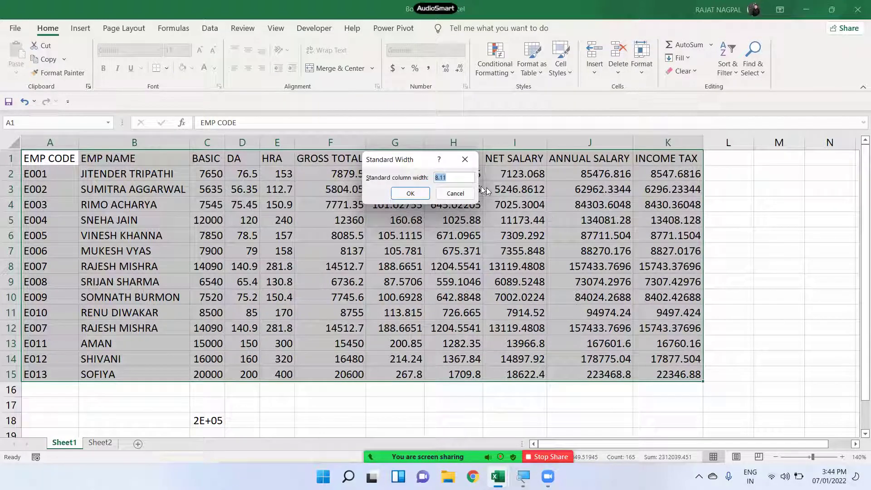
pyautogui.click(470, 178)
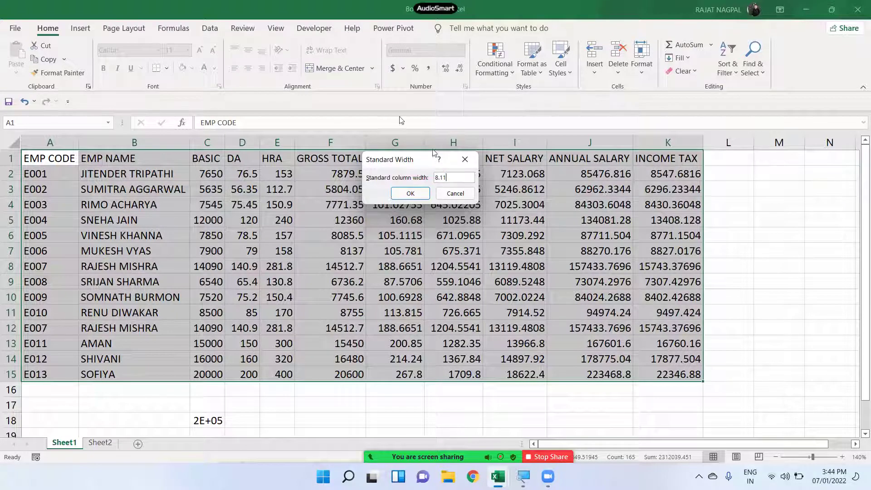
pyautogui.moveTo(462, 179); pyautogui.dragTo(399, 174)
pyautogui.click(462, 177)
pyautogui.moveTo(462, 177); pyautogui.dragTo(397, 171)
pyautogui.write('8.423')
pyautogui.press('BackSpace')
pyautogui.press('BackSpace')
pyautogui.write('3')
pyautogui.moveTo(460, 182); pyautogui.dragTo(436, 179)
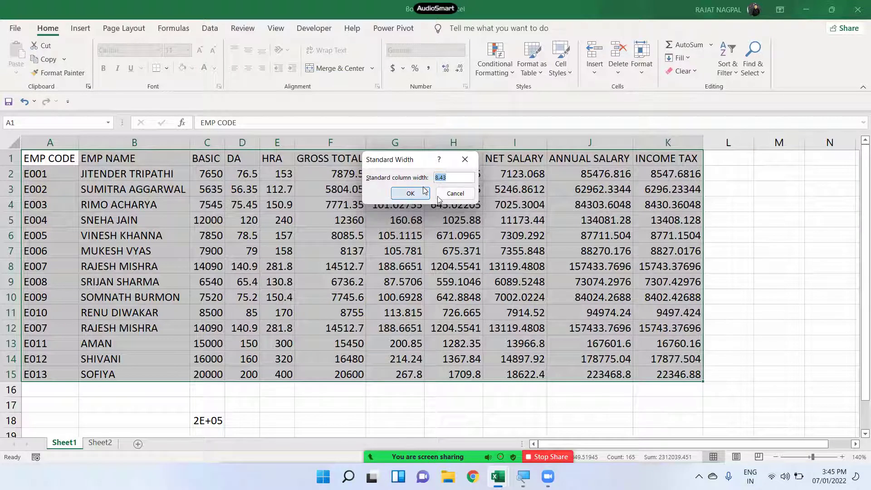
pyautogui.click(453, 195)
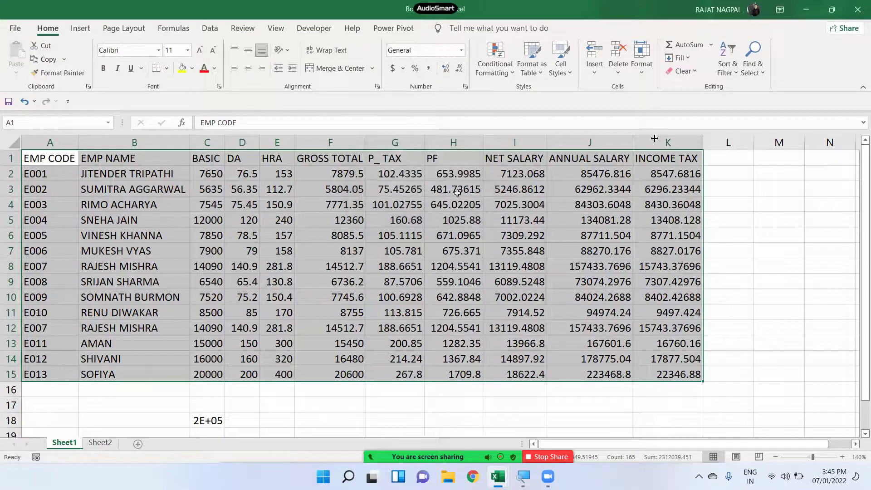
# - Reopen Default Width and cancel, keeping the standard width at 8.11
pyautogui.click(646, 72)
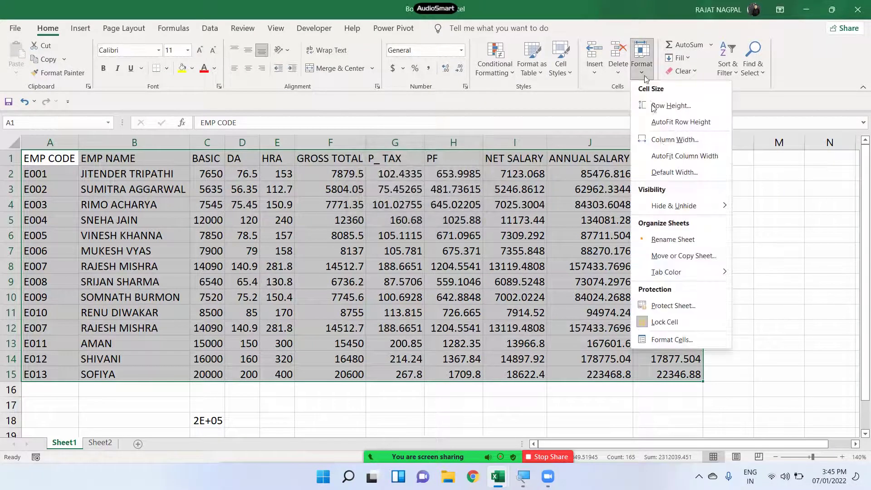
pyautogui.click(670, 175)
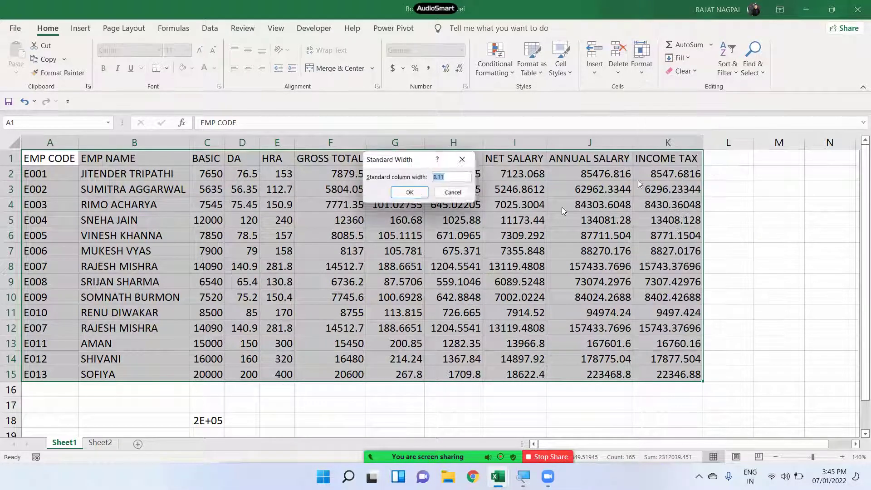
pyautogui.click(446, 193)
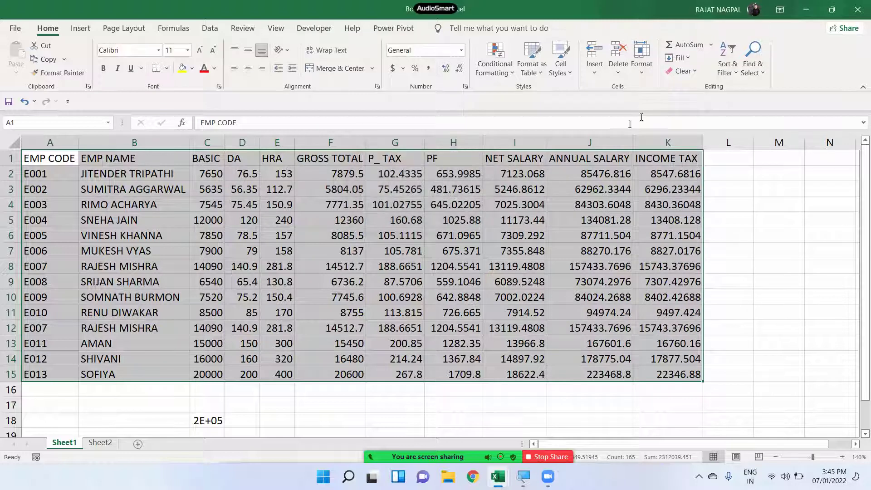
pyautogui.click(641, 63)
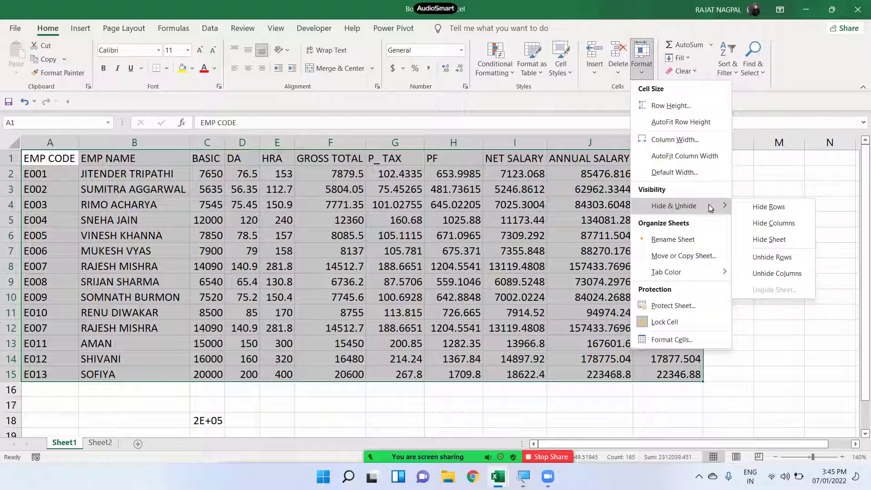
pyautogui.click(567, 208)
pyautogui.scroll(1, 459, 240)
pyautogui.scroll(1, 459, 240)
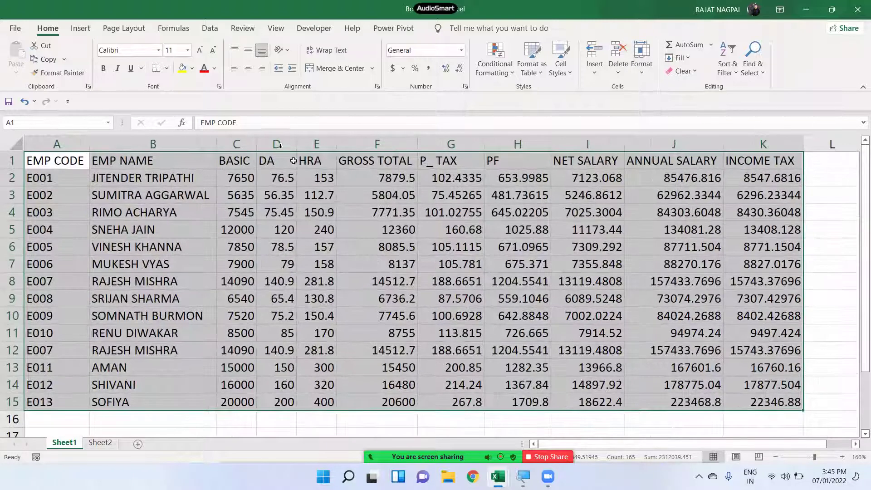
pyautogui.click(323, 196)
pyautogui.moveTo(261, 143); pyautogui.dragTo(531, 147)
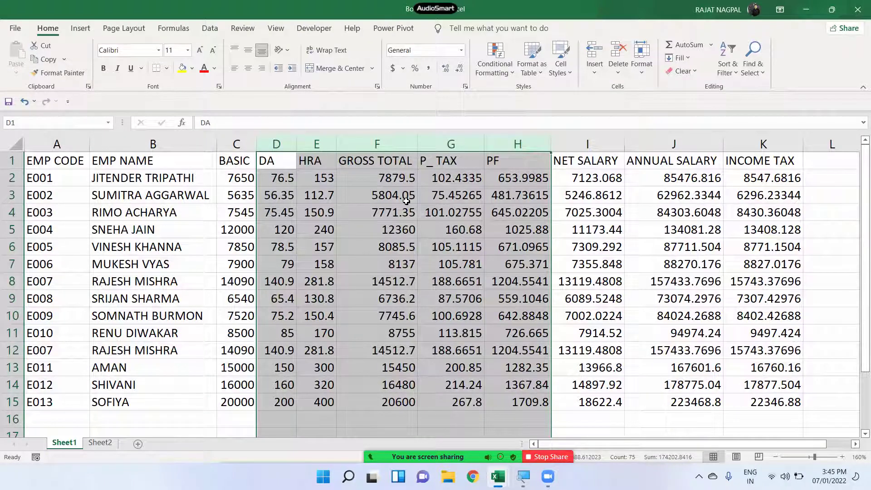
pyautogui.click(646, 71)
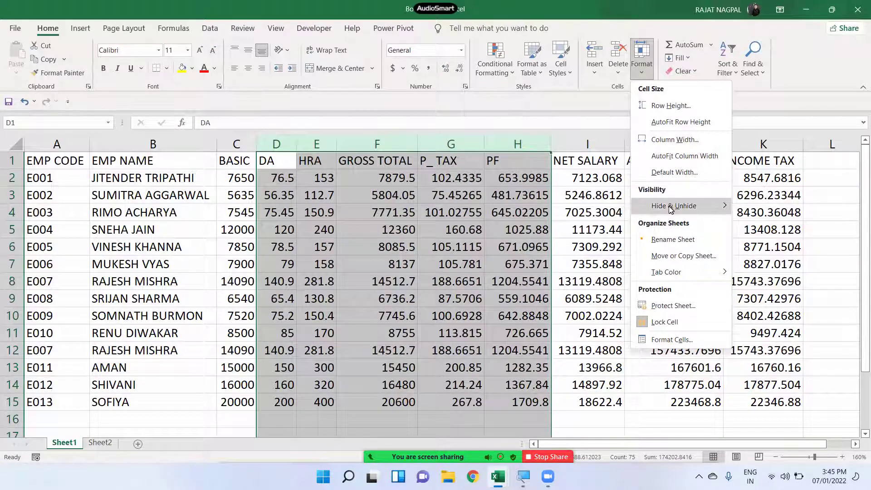
pyautogui.moveTo(670, 207)
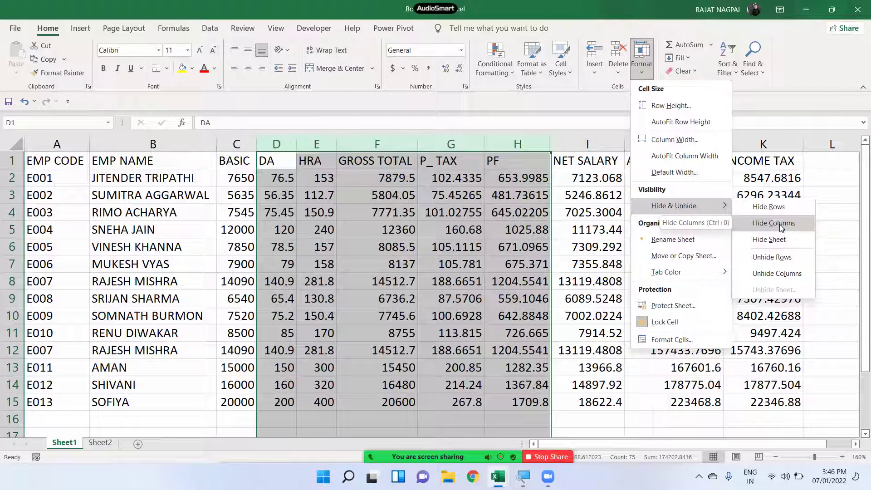
pyautogui.click(779, 225)
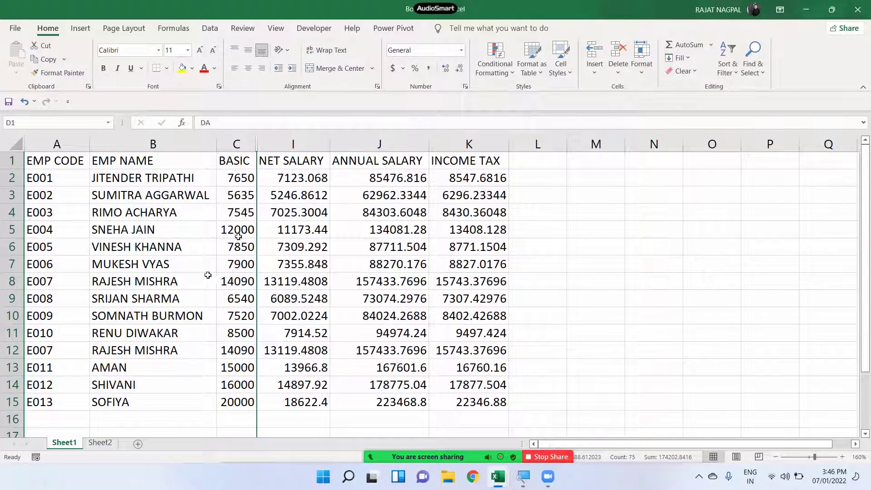
pyautogui.click(341, 209)
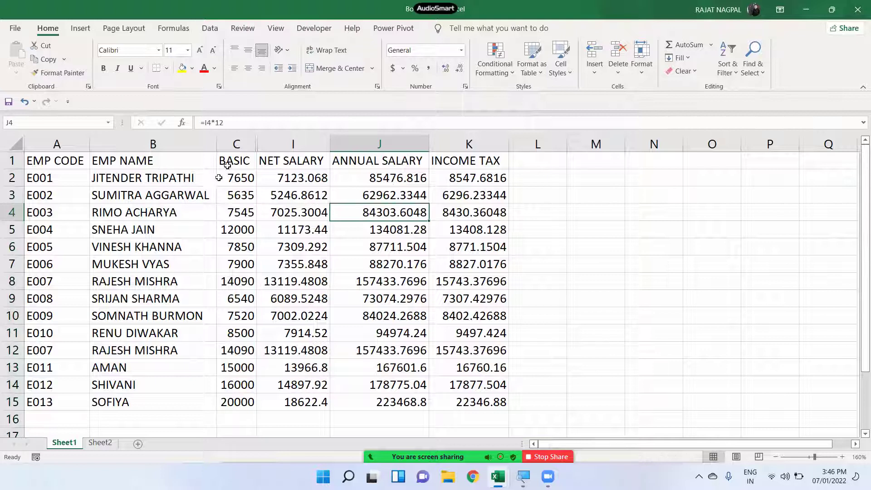
pyautogui.click(232, 163)
pyautogui.moveTo(260, 199); pyautogui.dragTo(313, 397)
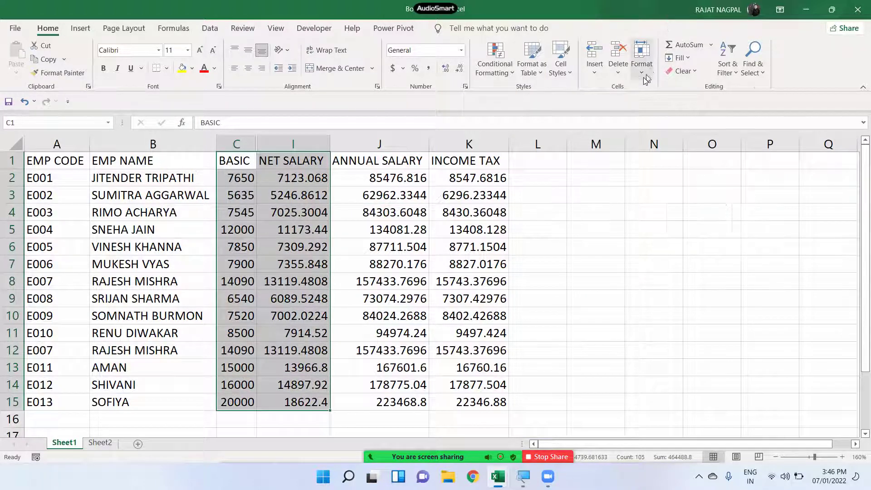
pyautogui.click(641, 59)
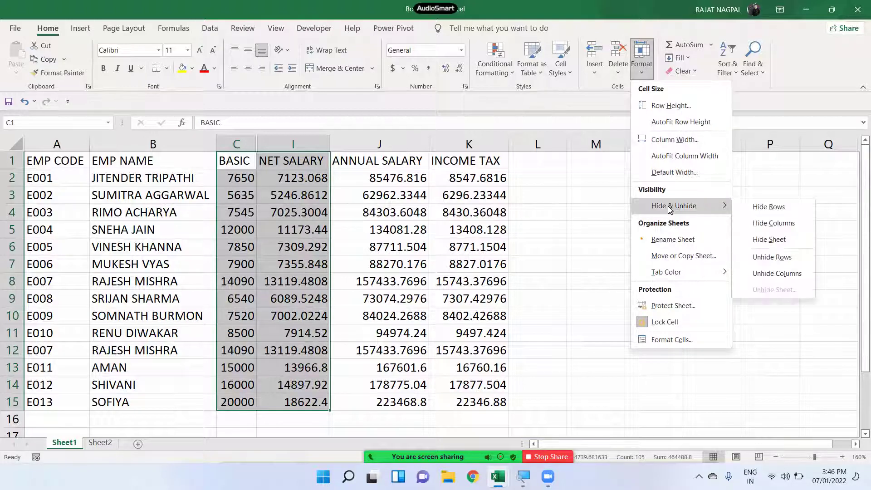
pyautogui.click(771, 275)
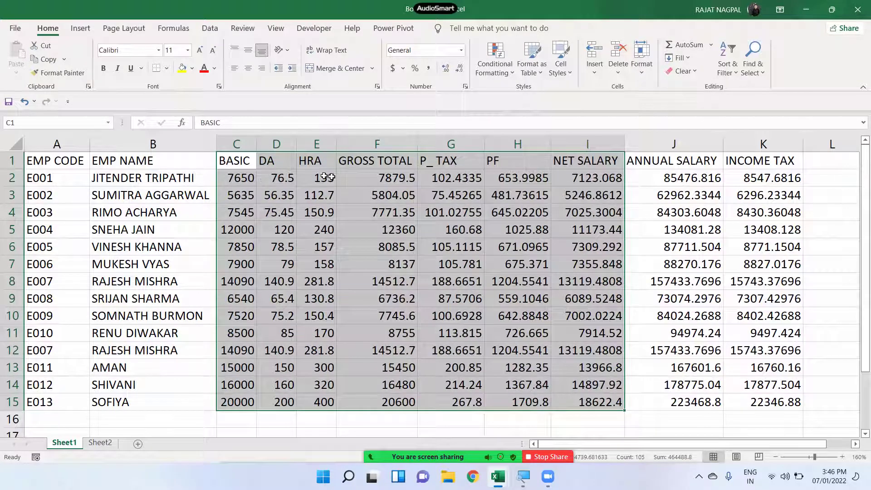
pyautogui.click(343, 208)
pyautogui.moveTo(123, 211); pyautogui.dragTo(135, 245)
pyautogui.moveTo(40, 212); pyautogui.dragTo(185, 284)
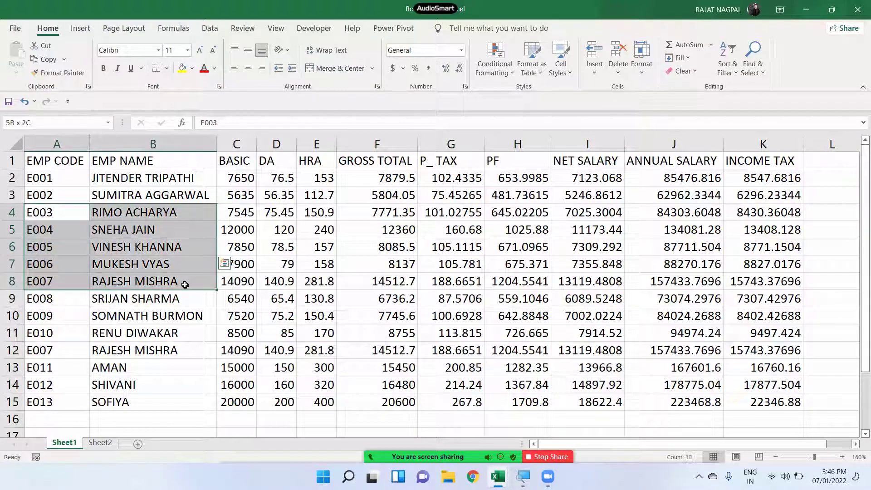
pyautogui.click(641, 68)
pyautogui.moveTo(672, 205)
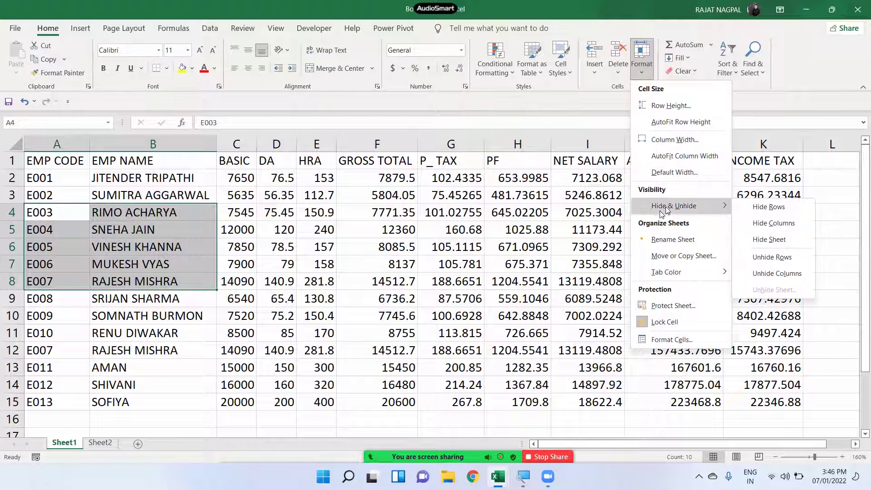
pyautogui.click(777, 207)
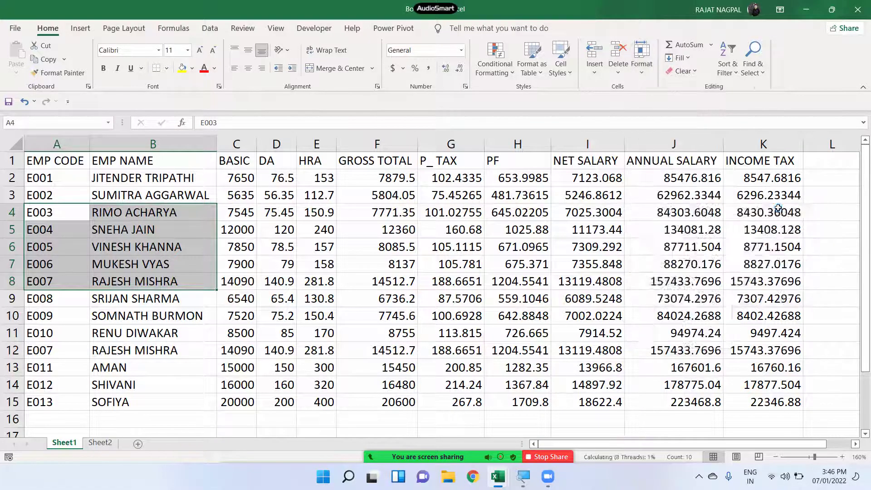
pyautogui.moveTo(39, 181); pyautogui.dragTo(244, 235)
pyautogui.click(161, 286)
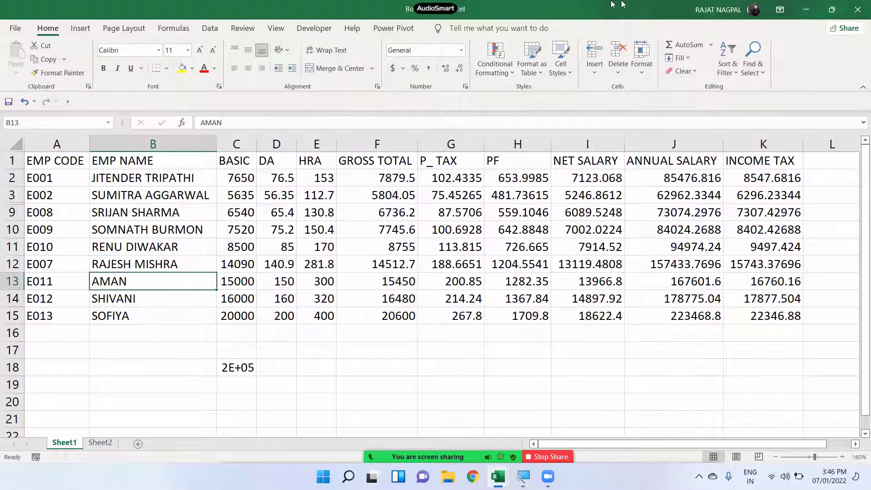
pyautogui.moveTo(50, 162); pyautogui.dragTo(189, 284)
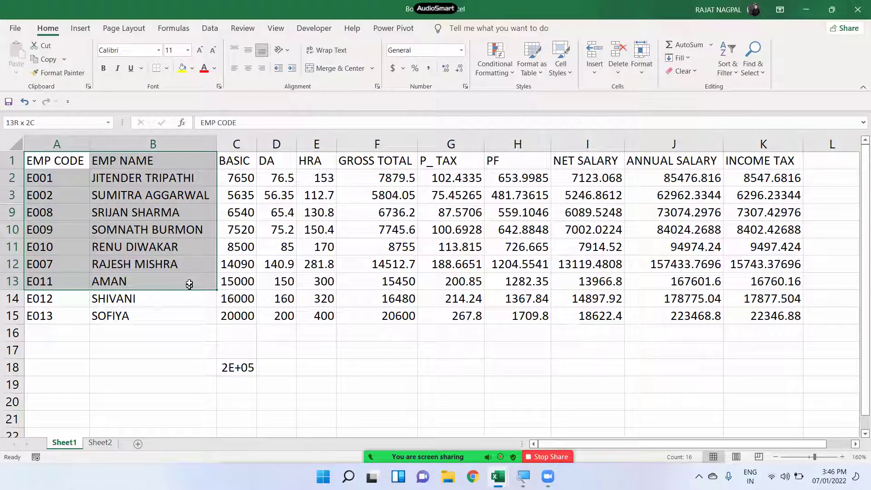
pyautogui.click(639, 67)
pyautogui.moveTo(666, 207)
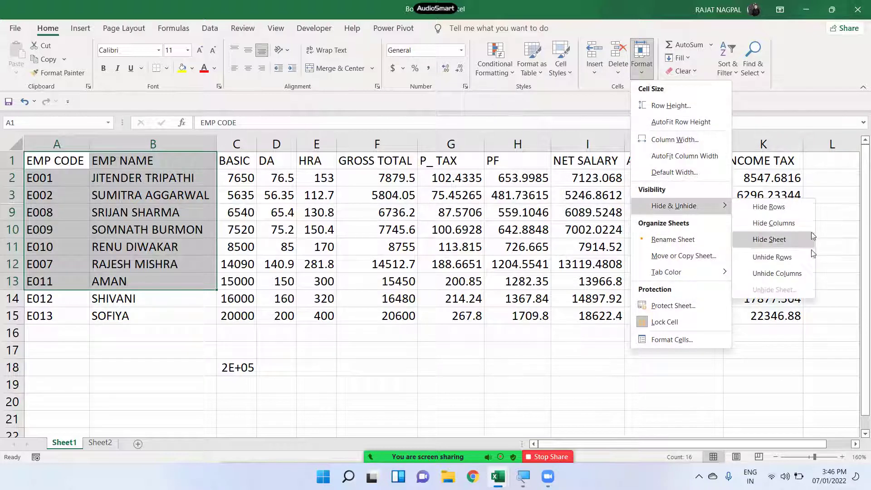
pyautogui.click(771, 257)
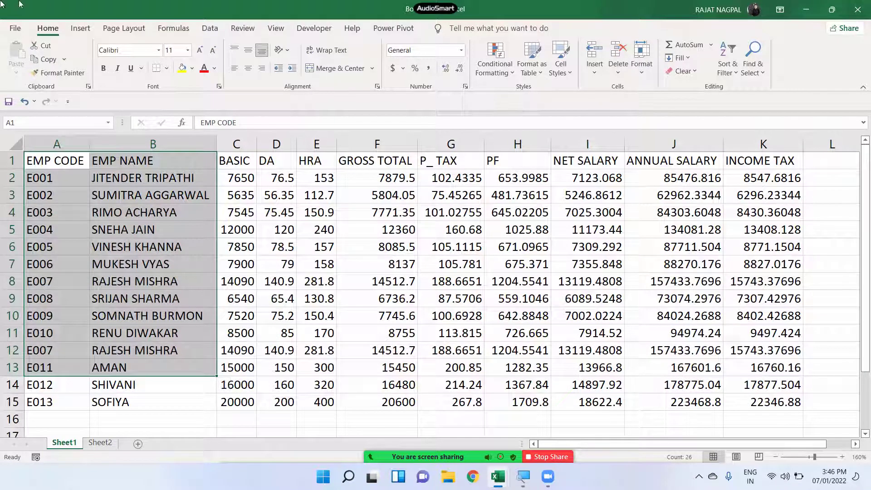
# - Try hiding the blank workbook's only sheet, dismiss the warning, and close that workbook
pyautogui.click(277, 264)
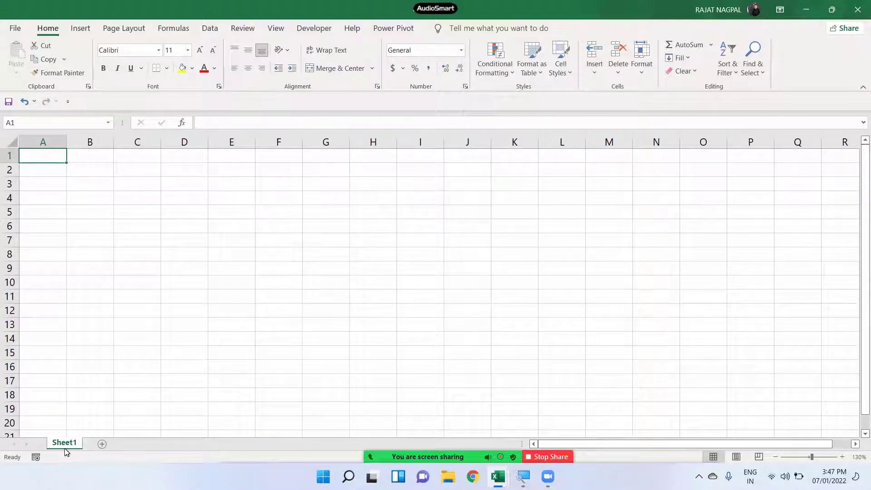
pyautogui.click(648, 81)
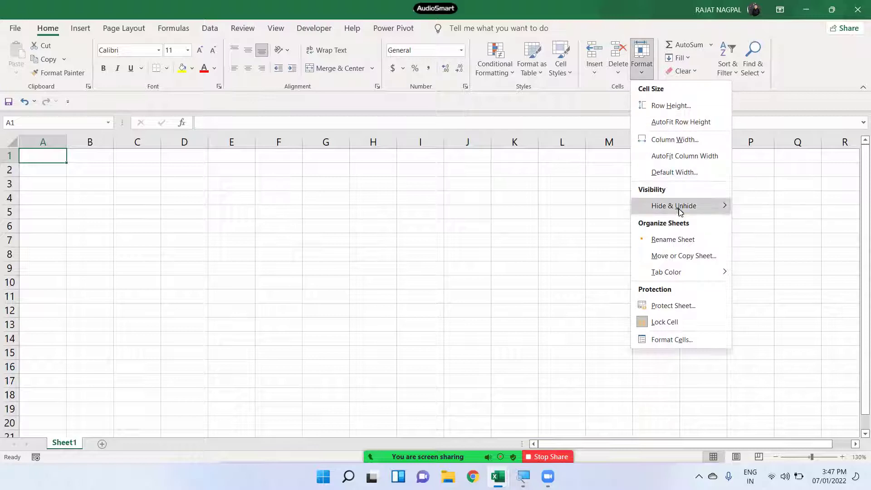
pyautogui.moveTo(680, 212)
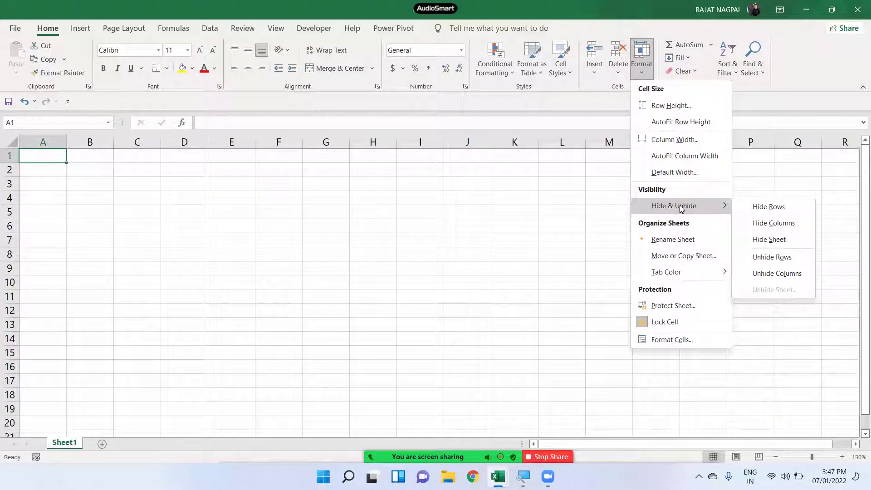
pyautogui.click(776, 244)
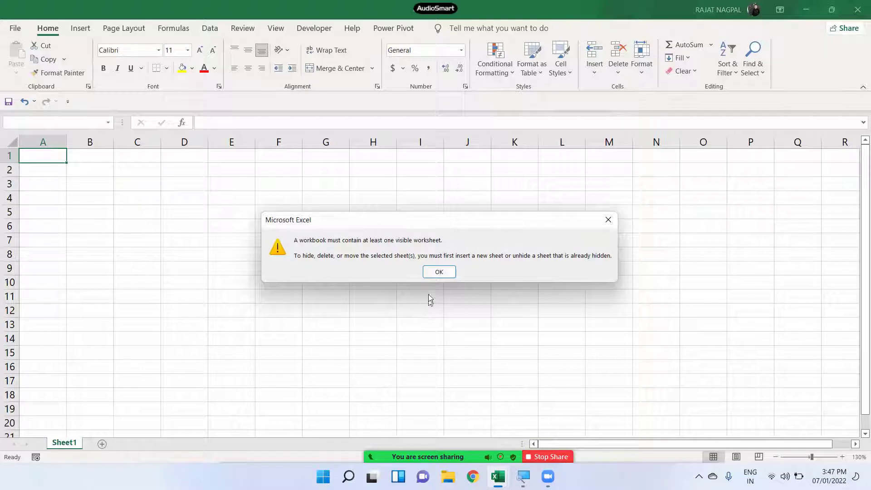
pyautogui.click(439, 272)
pyautogui.click(857, 9)
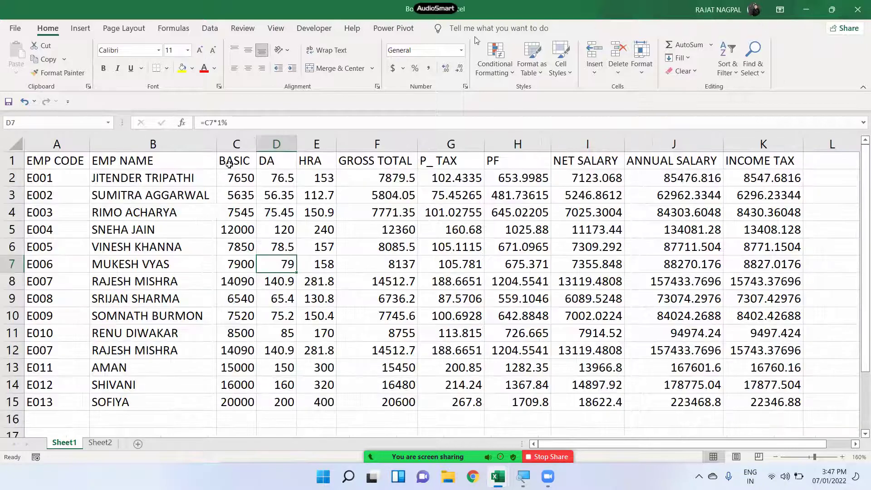
# - Hide Sheet1 of the salary workbook via Format > Hide & Unhide > Hide Sheet
pyautogui.click(647, 76)
pyautogui.moveTo(676, 205)
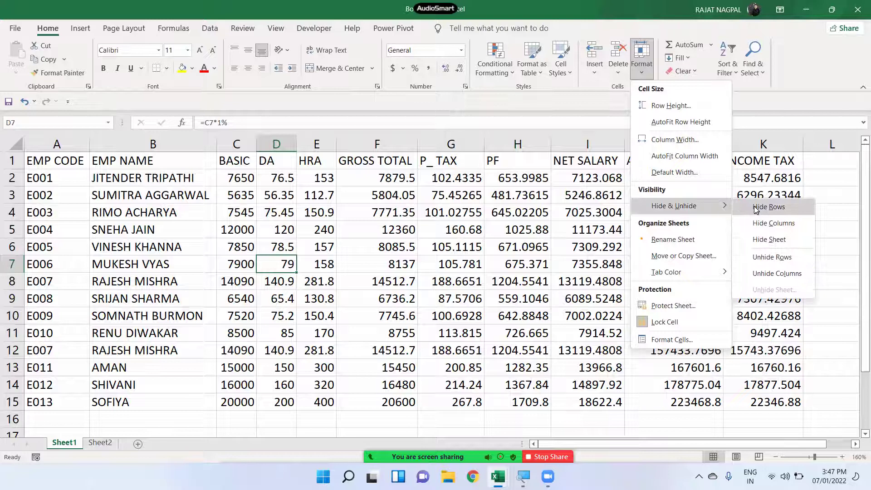
pyautogui.click(771, 239)
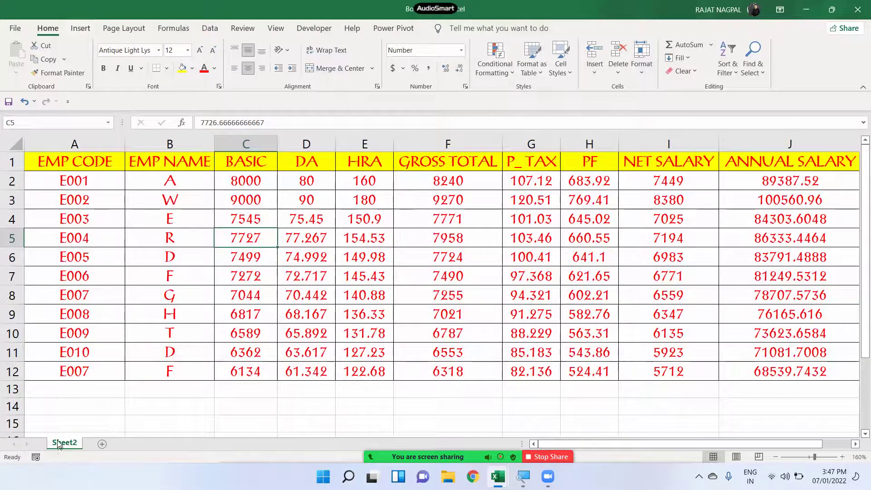
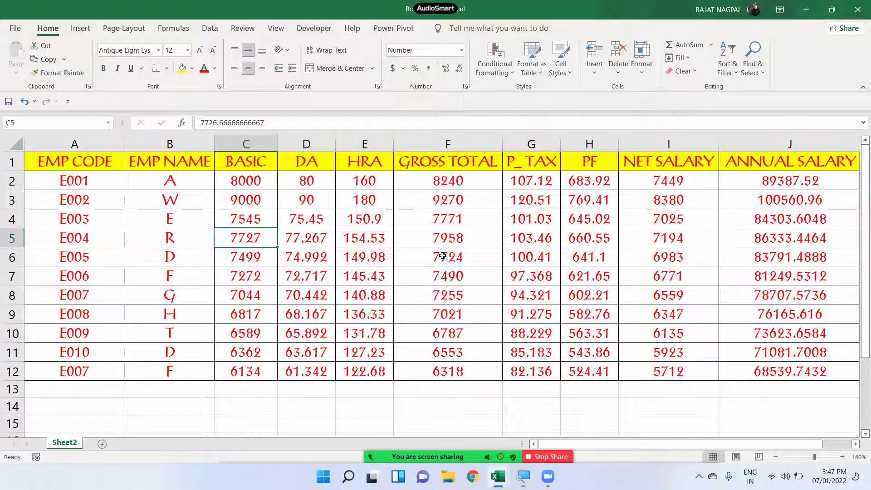
# - Restore the hidden Sheet1 with Format > Hide & Unhide > Unhide Sheet
pyautogui.click(454, 320)
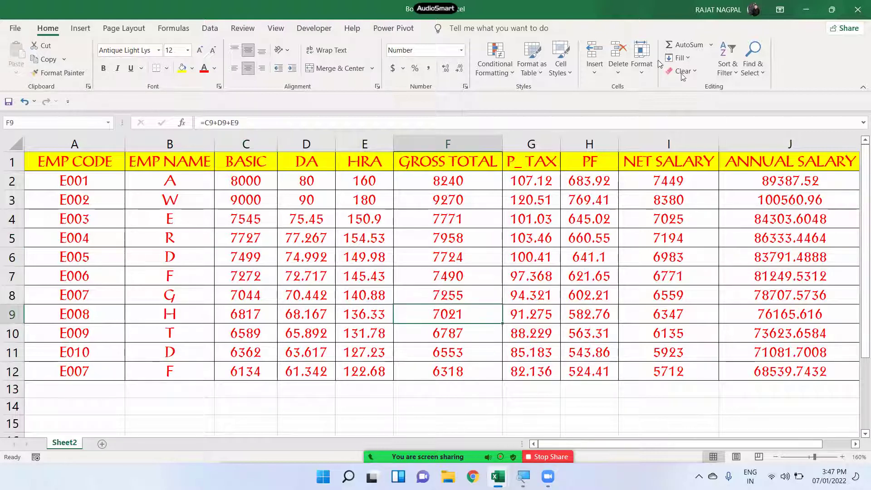
pyautogui.click(646, 66)
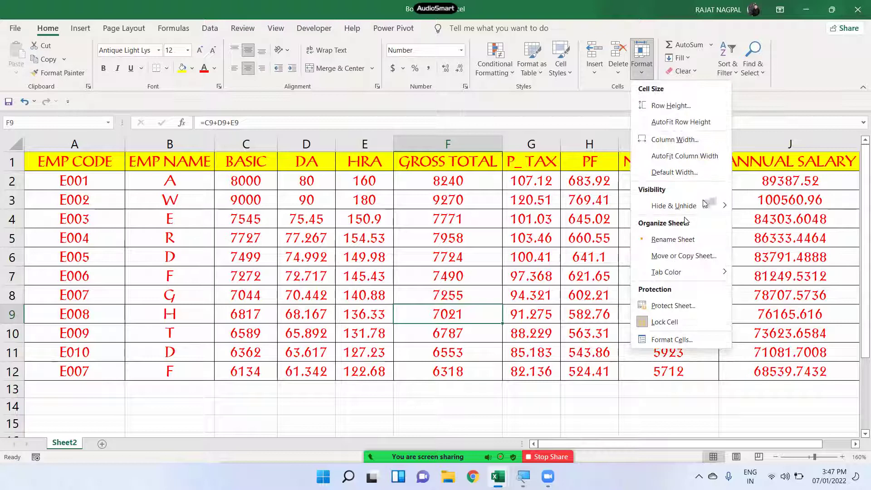
pyautogui.moveTo(706, 205)
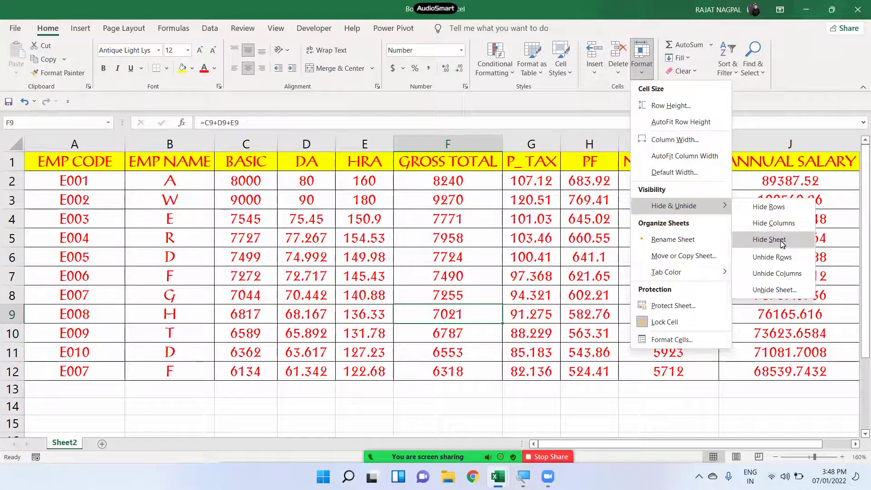
pyautogui.click(775, 289)
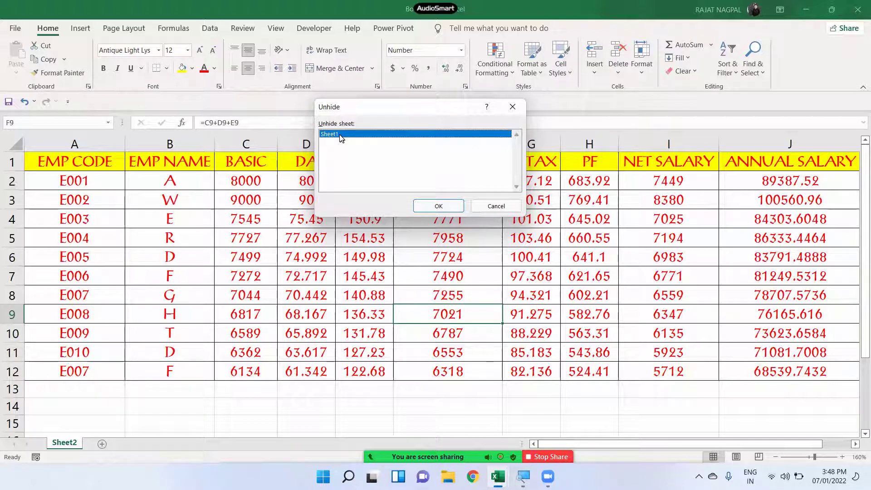
pyautogui.click(446, 208)
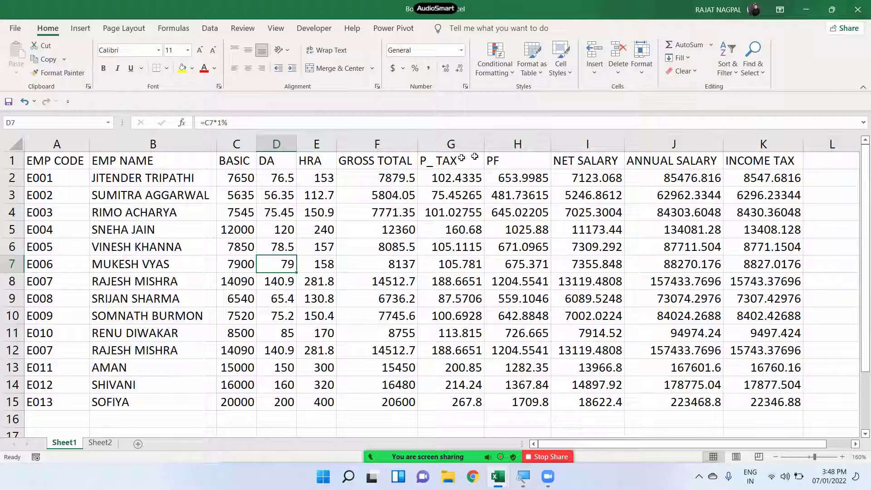
pyautogui.click(467, 206)
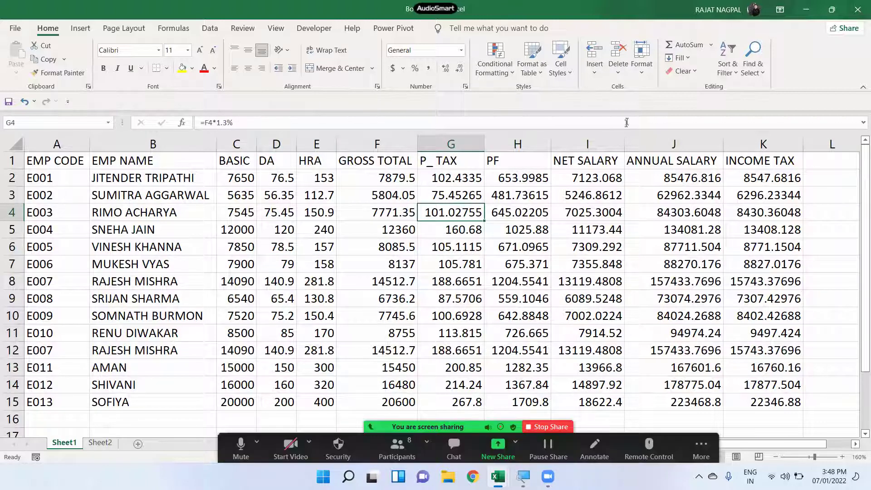
pyautogui.click(643, 68)
pyautogui.moveTo(672, 204)
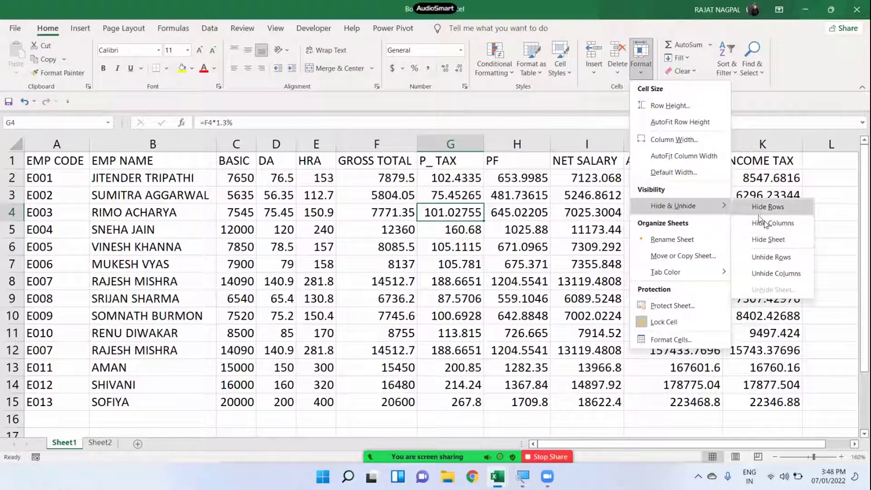
pyautogui.click(766, 243)
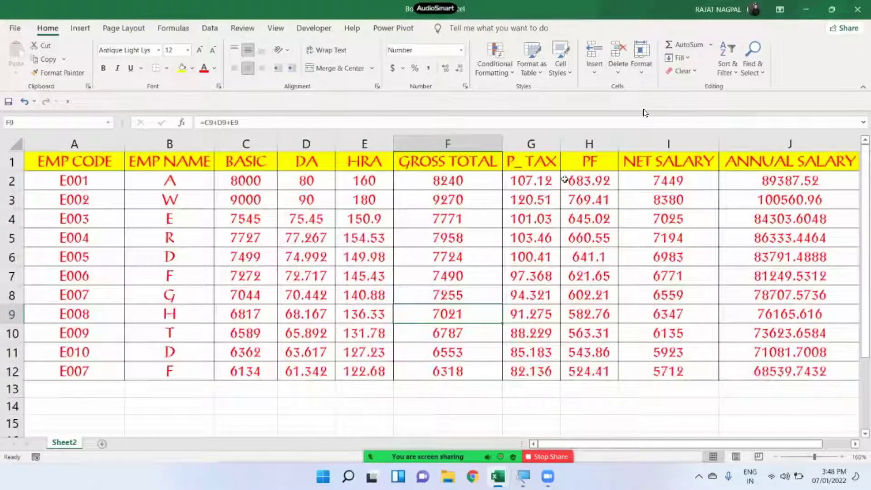
pyautogui.click(642, 62)
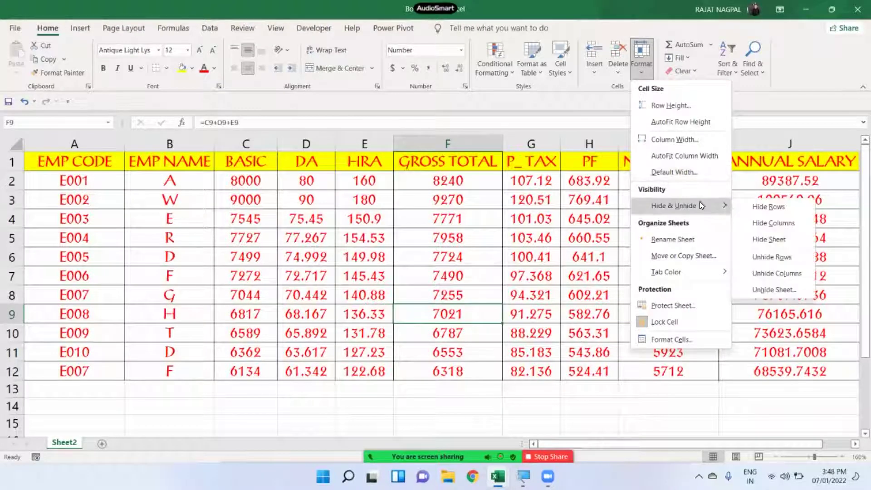
pyautogui.click(781, 291)
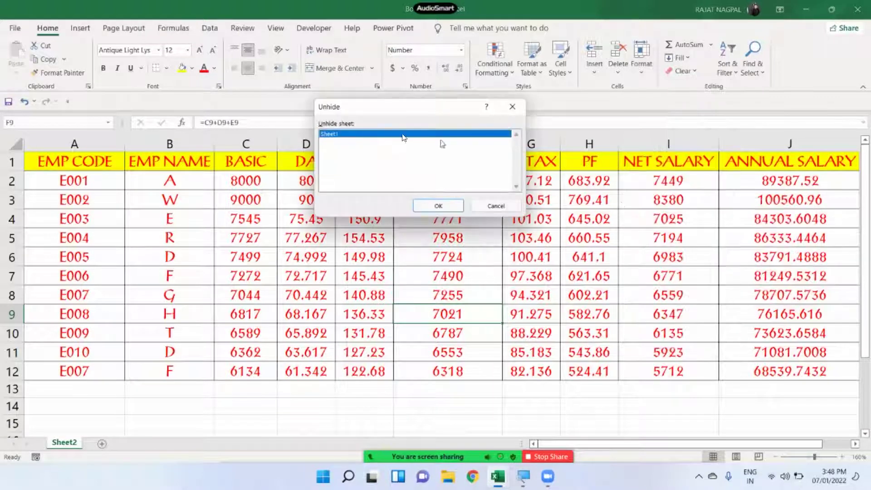
pyautogui.click(439, 206)
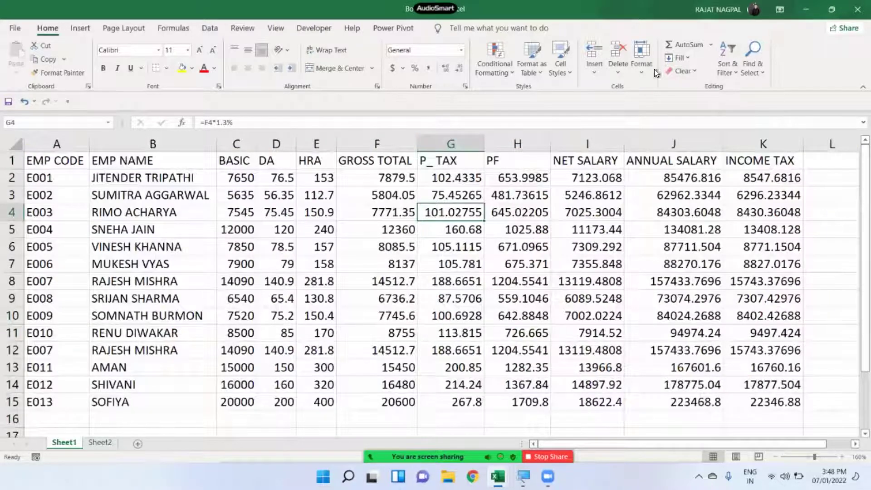
pyautogui.click(646, 72)
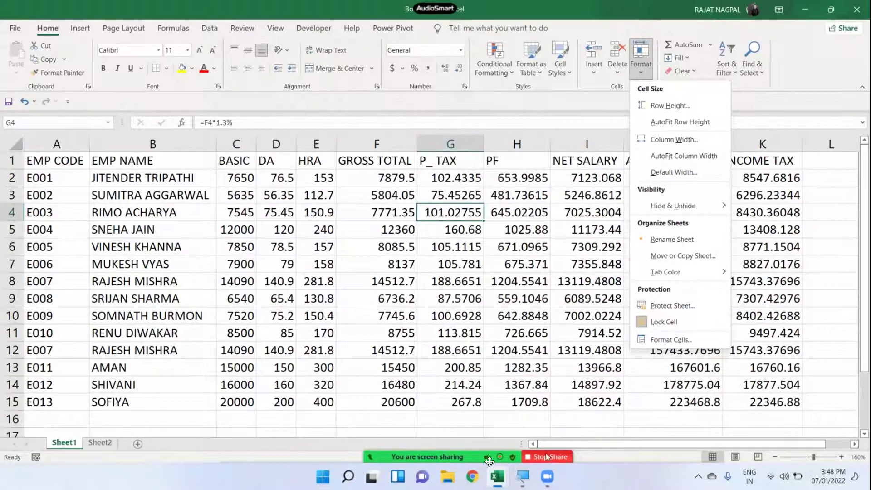
# - Close the Format menu, switch between Sheet2 and Sheet1, and dismiss Sheet1's tab menu
pyautogui.moveTo(372, 447)
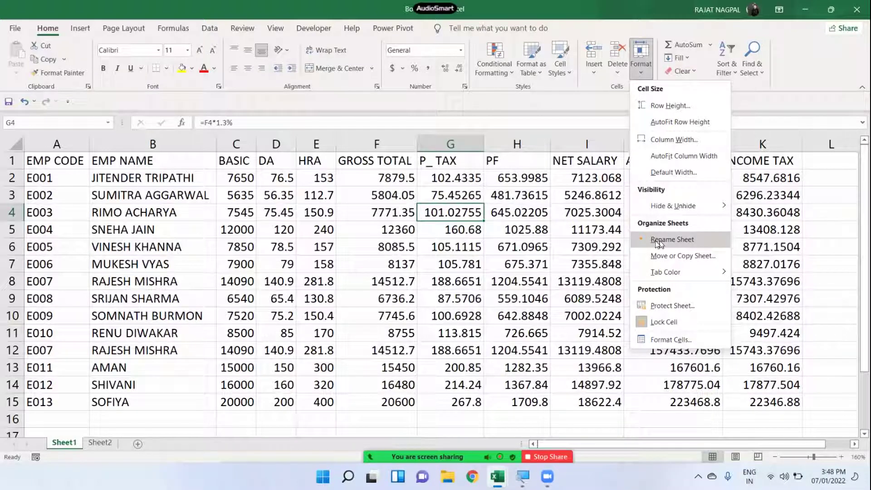
pyautogui.click(202, 342)
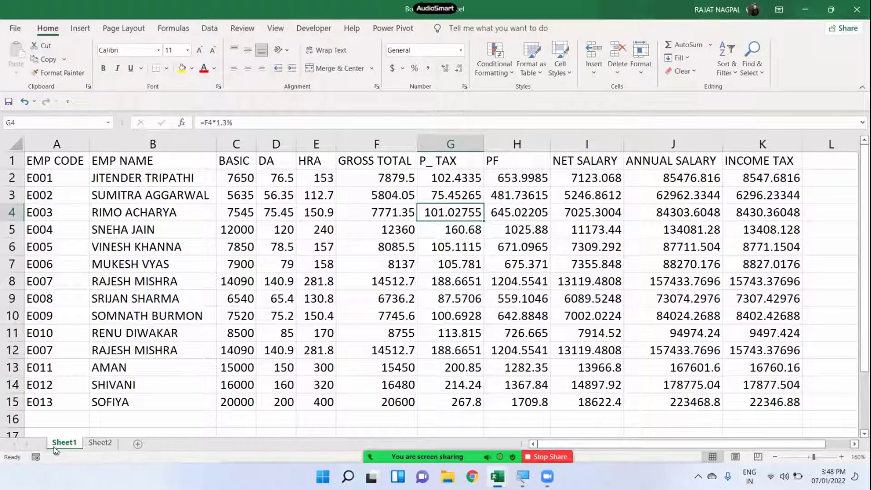
pyautogui.click(94, 445)
pyautogui.click(68, 444)
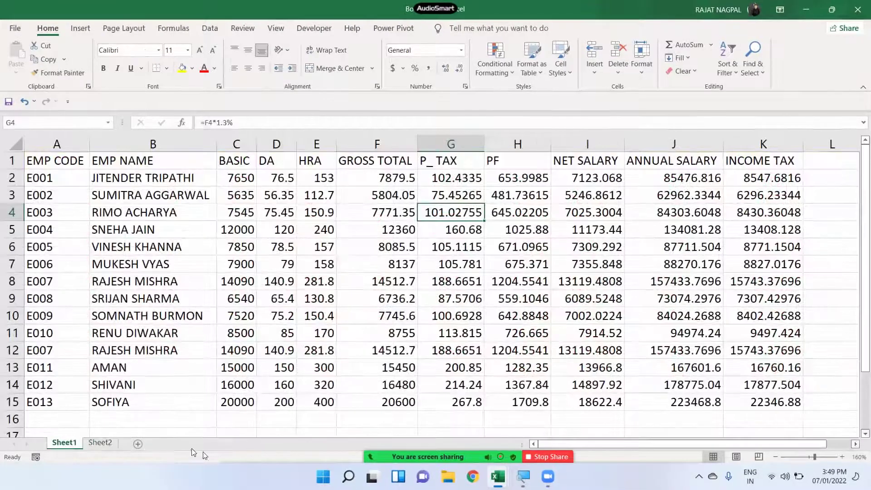
pyautogui.rightClick(64, 443)
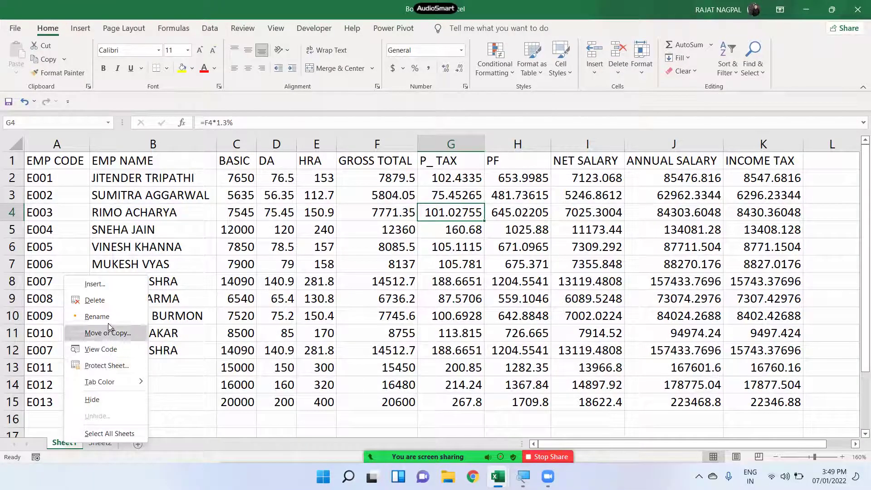
pyautogui.press('Escape')
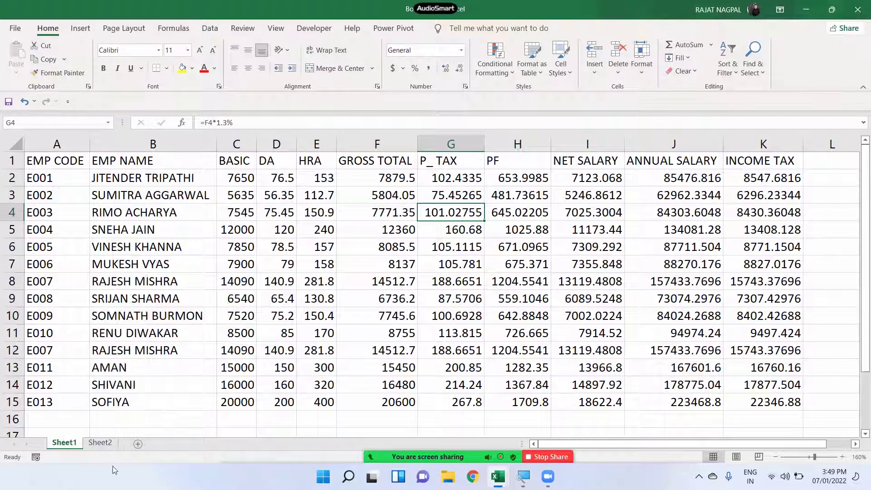
# - Rename Sheet1 to OXFORD via Format > Rename Sheet
pyautogui.click(641, 59)
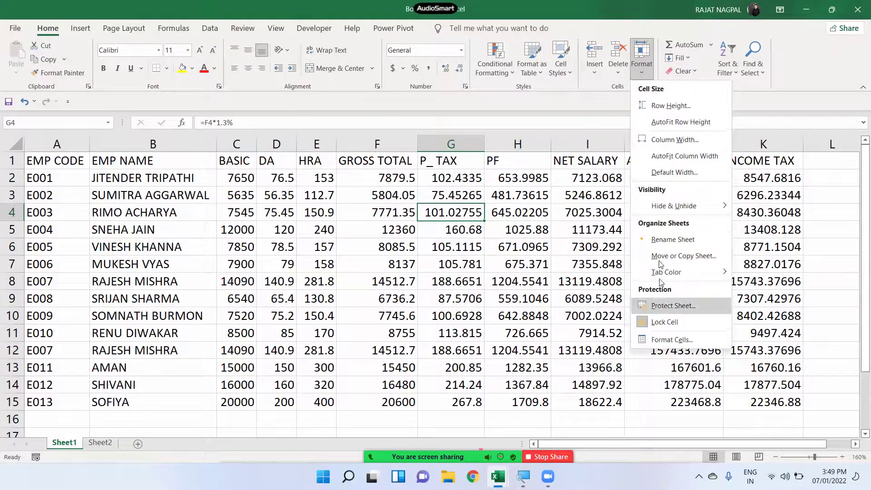
pyautogui.click(663, 240)
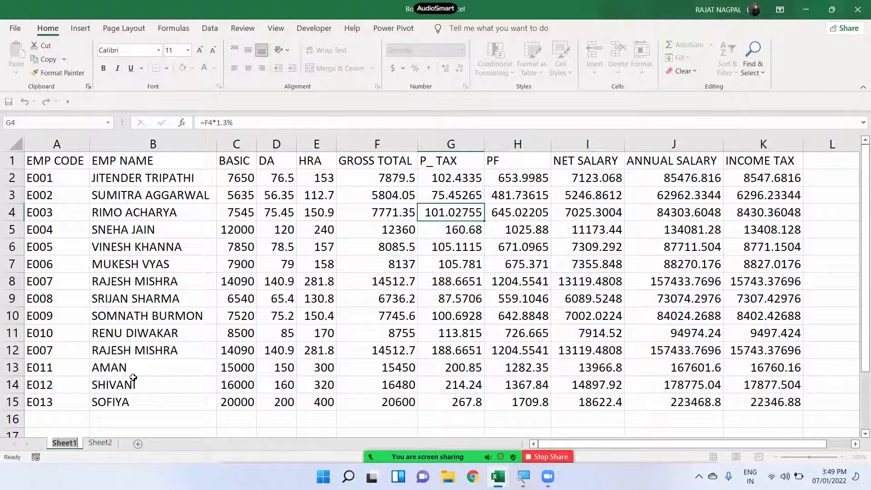
pyautogui.write('OXFORD')
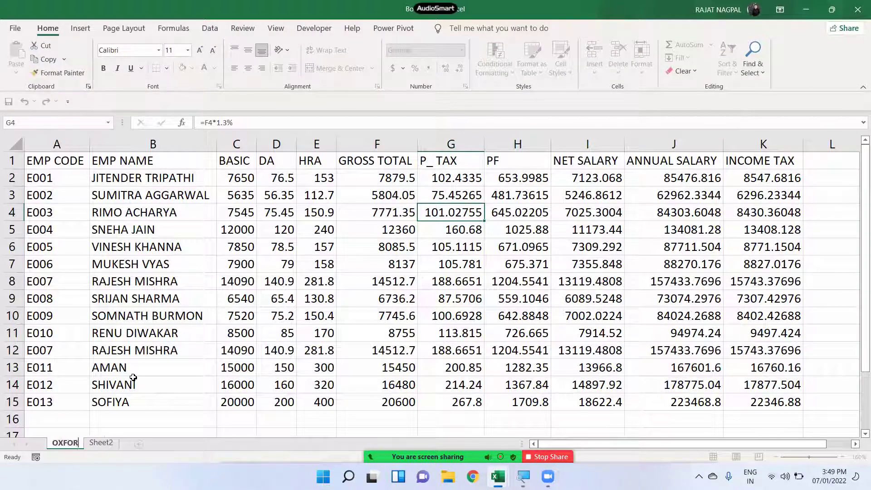
pyautogui.press('Return')
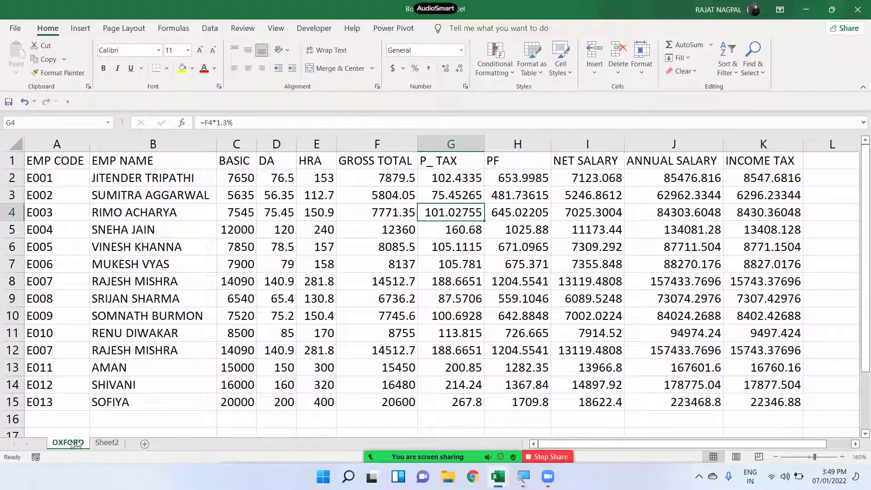
# - Rename Sheet2 to OXFORD_2 via Format > Rename Sheet, then return to the OXFORD sheet
pyautogui.click(104, 443)
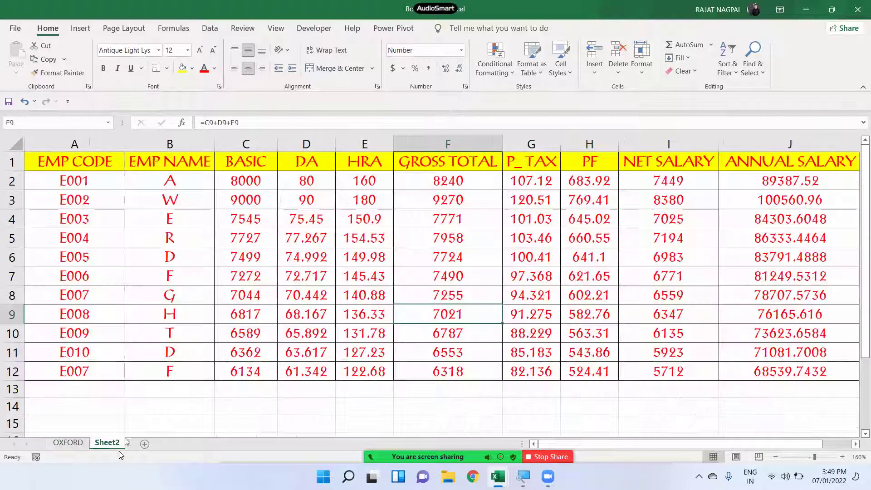
pyautogui.click(635, 77)
pyautogui.click(658, 238)
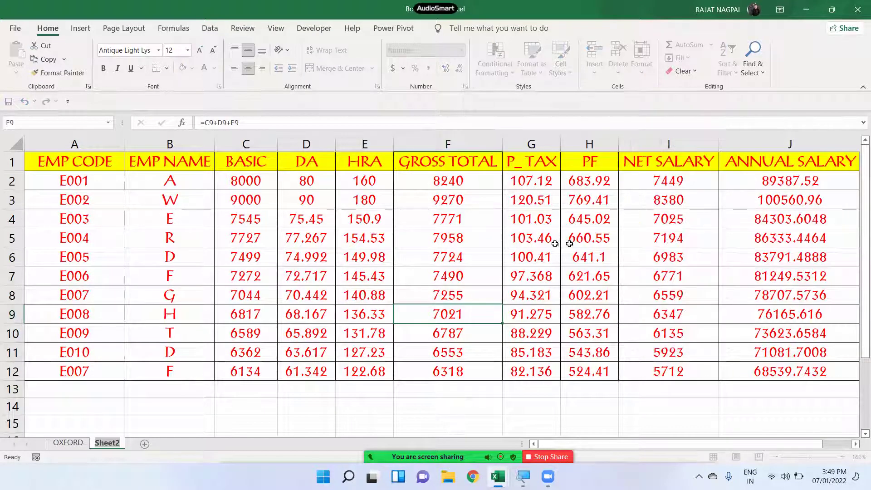
pyautogui.press('Return')
pyautogui.write('OXFORD_2')
pyautogui.press('Return')
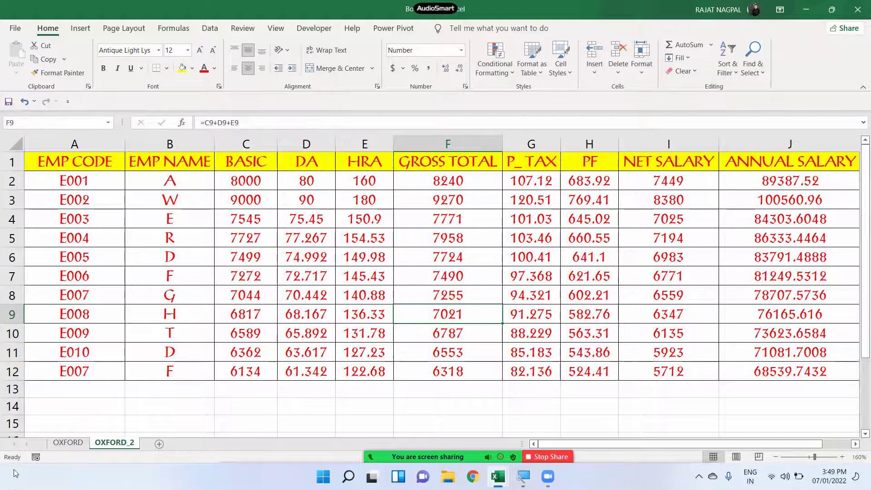
pyautogui.click(68, 442)
pyautogui.click(642, 59)
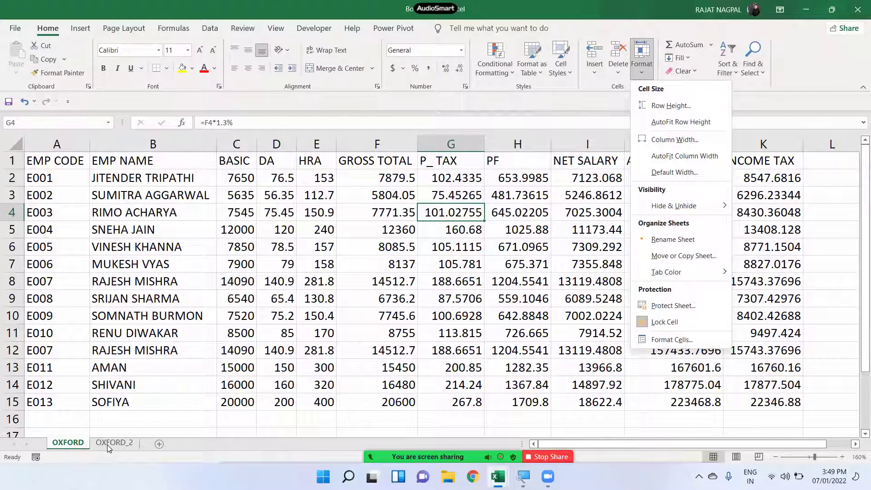
# - Open the Move or Copy dialog for the OXFORD sheet from the Format menu
pyautogui.click(75, 446)
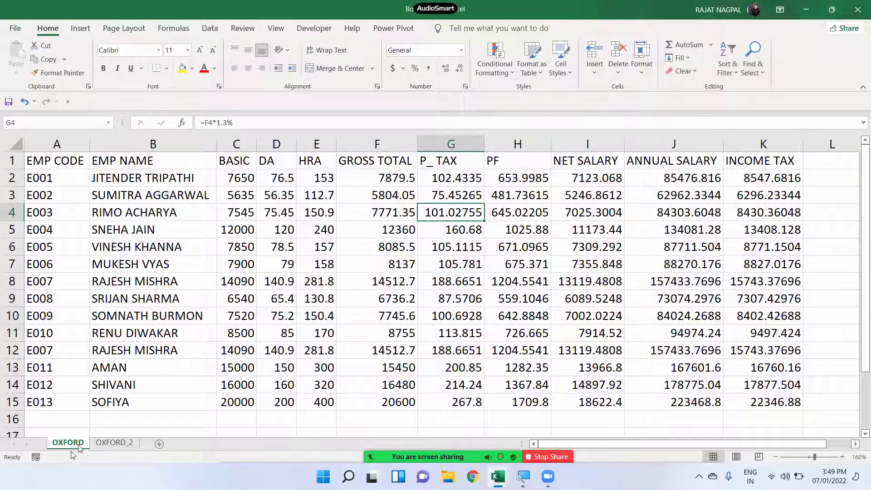
pyautogui.click(645, 63)
pyautogui.click(642, 68)
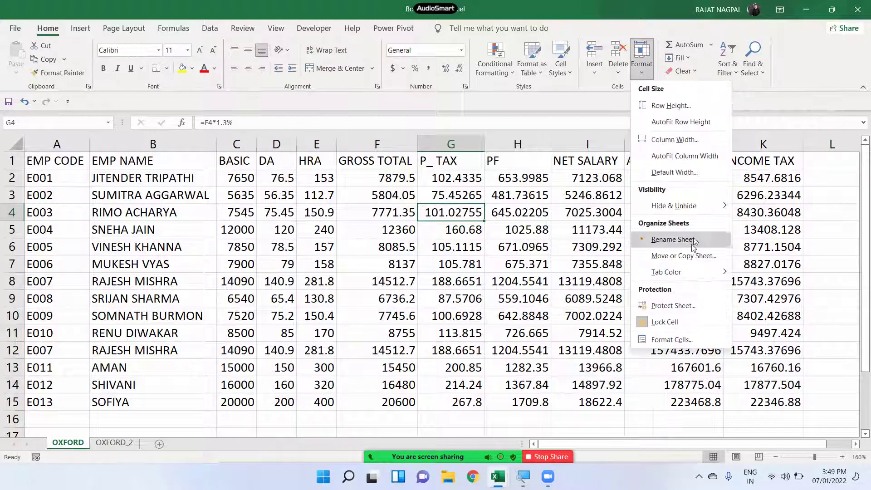
pyautogui.click(684, 256)
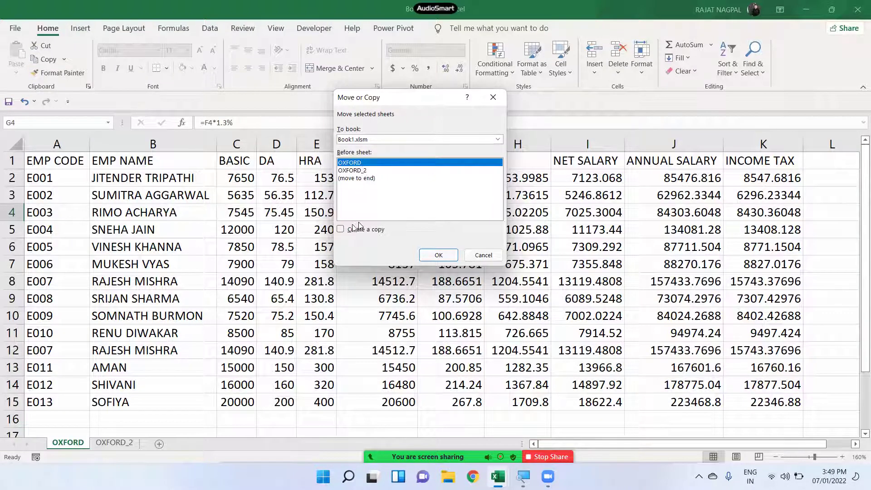
# - Tick Create a copy and place the OXFORD (2) copy before OXFORD
pyautogui.click(340, 229)
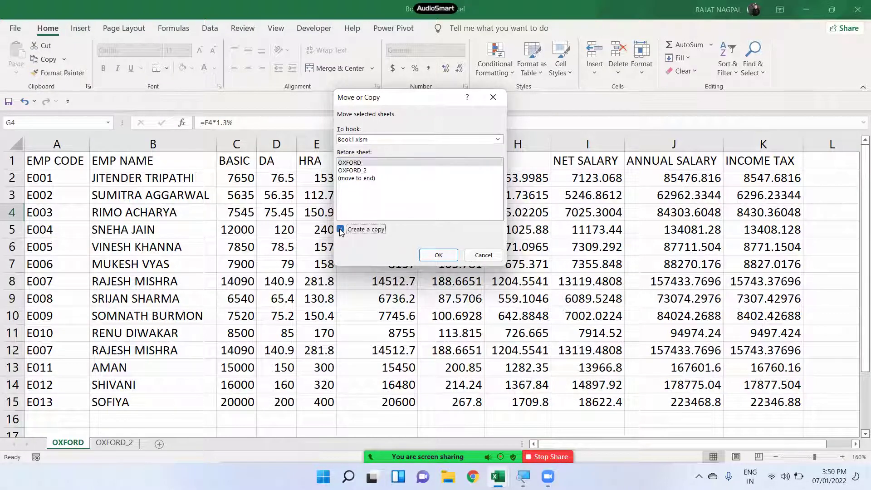
pyautogui.click(438, 256)
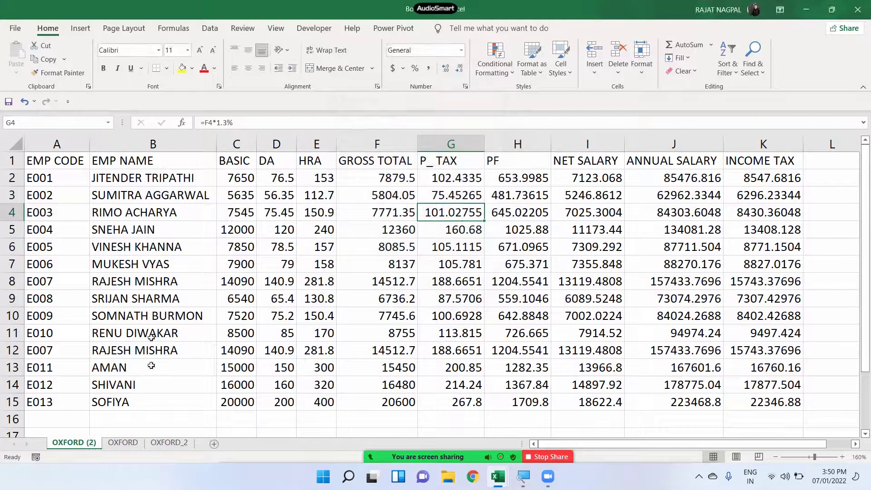
# - Compare OXFORD with OXFORD (2), selecting the employee names in B5:B10 on OXFORD
pyautogui.click(121, 443)
pyautogui.click(89, 444)
pyautogui.click(122, 443)
pyautogui.moveTo(170, 231); pyautogui.dragTo(176, 317)
pyautogui.click(74, 443)
# - Colour the OXFORD (2) tab red via Format > Tab Color
pyautogui.click(641, 59)
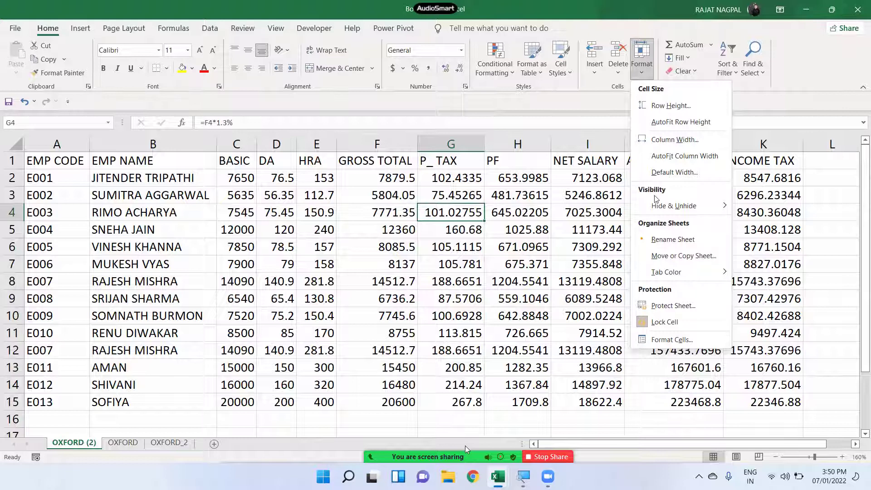
pyautogui.click(641, 70)
pyautogui.click(641, 70)
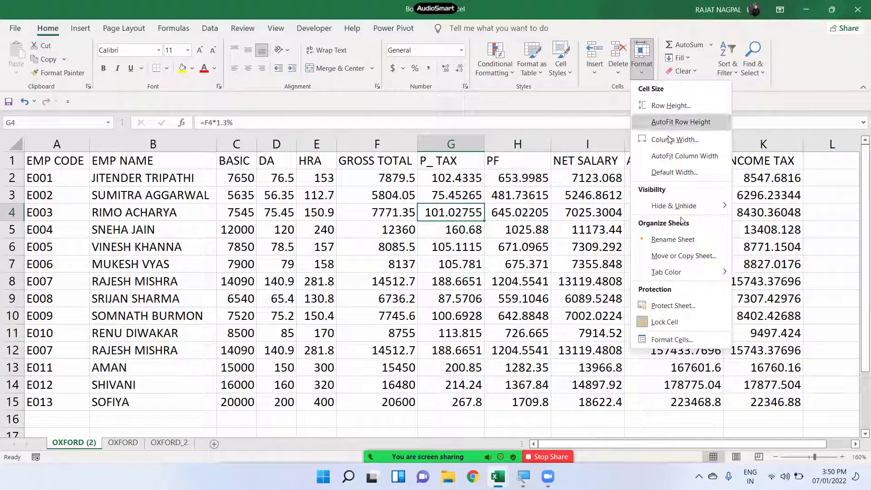
pyautogui.moveTo(678, 287)
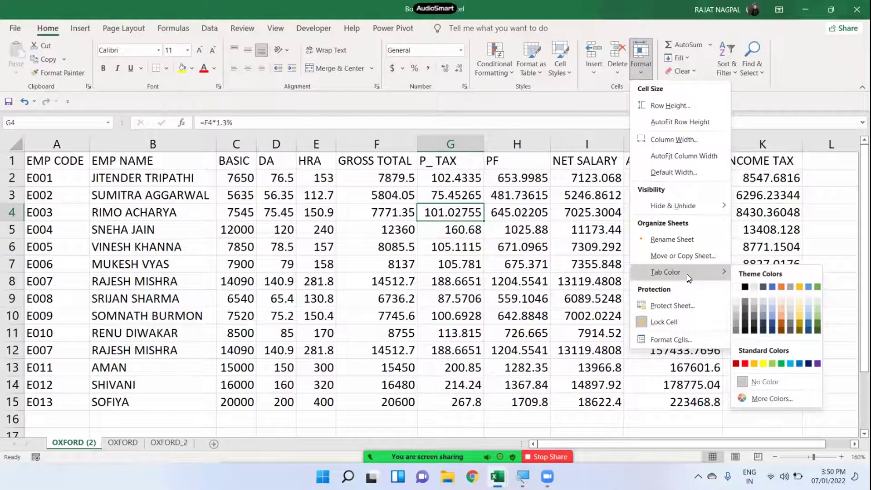
pyautogui.click(744, 363)
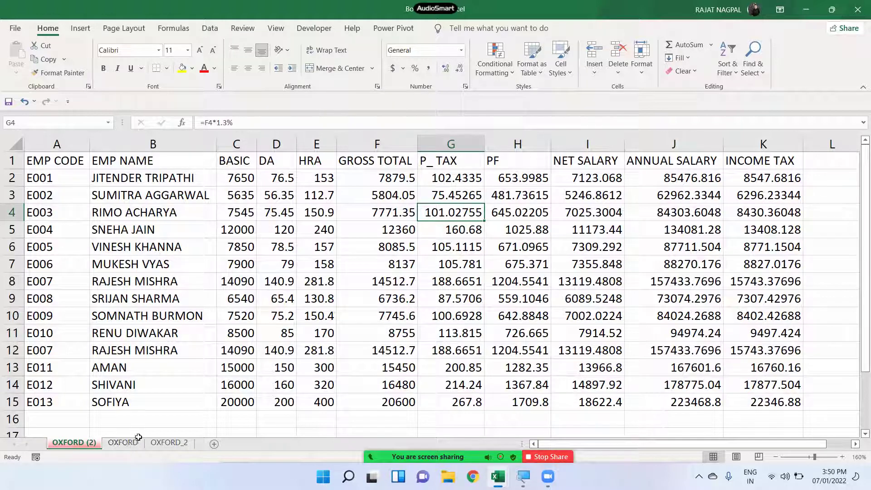
pyautogui.click(122, 444)
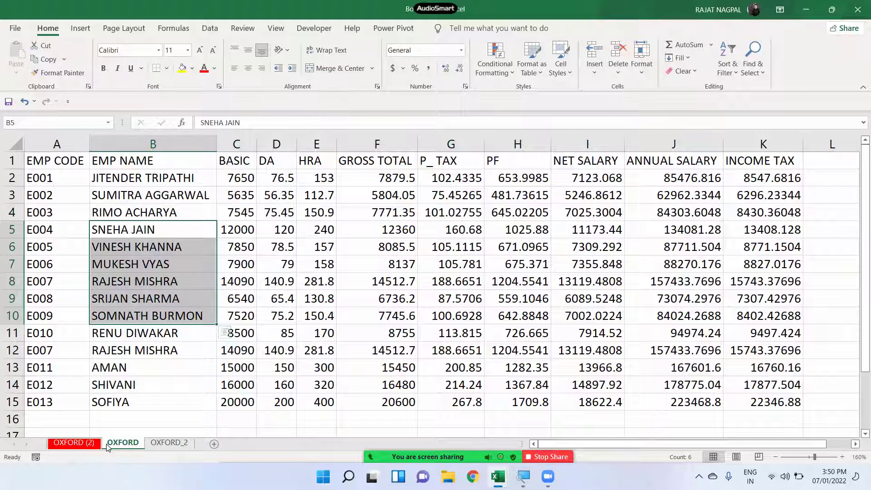
# - Colour the OXFORD tab green via Format > Tab Color
pyautogui.click(643, 74)
pyautogui.moveTo(667, 271)
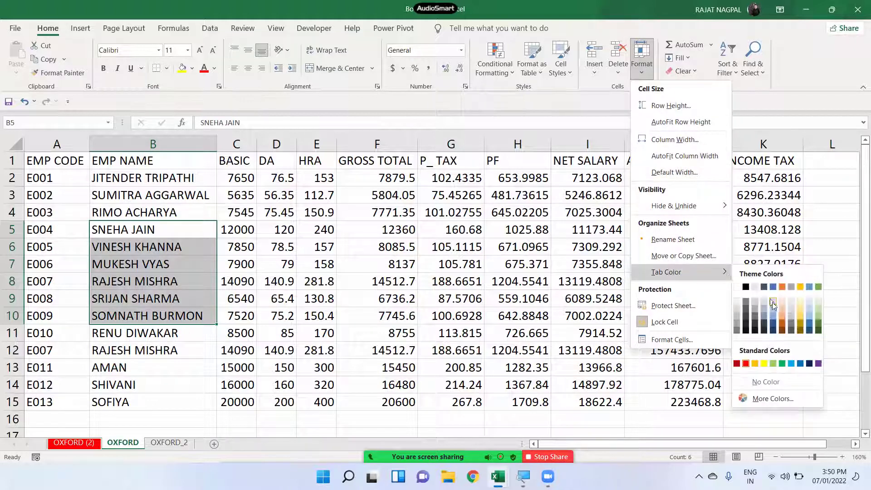
pyautogui.click(782, 363)
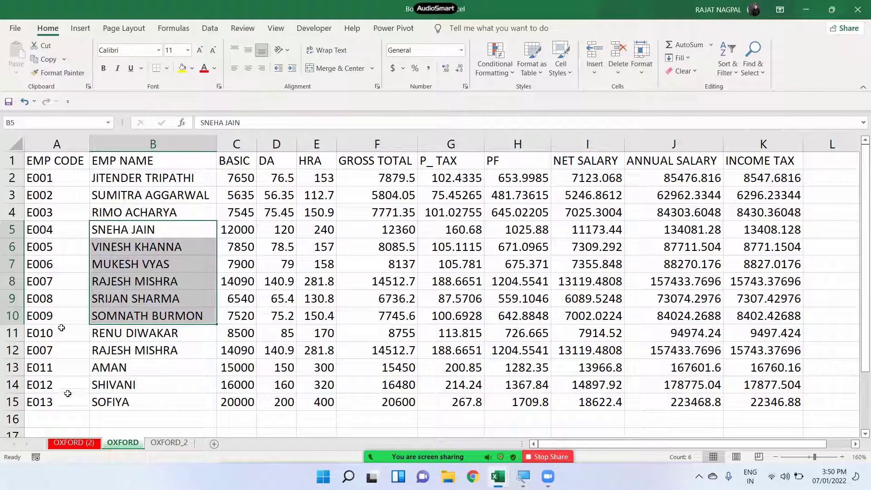
# - Cycle through the OXFORD_2, OXFORD and OXFORD (2) tabs, ending on OXFORD_2
pyautogui.click(159, 442)
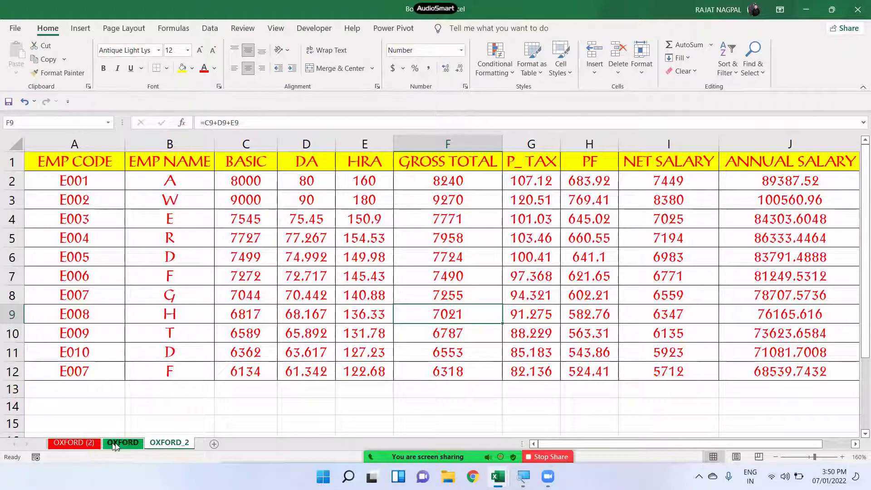
pyautogui.click(116, 447)
pyautogui.click(90, 445)
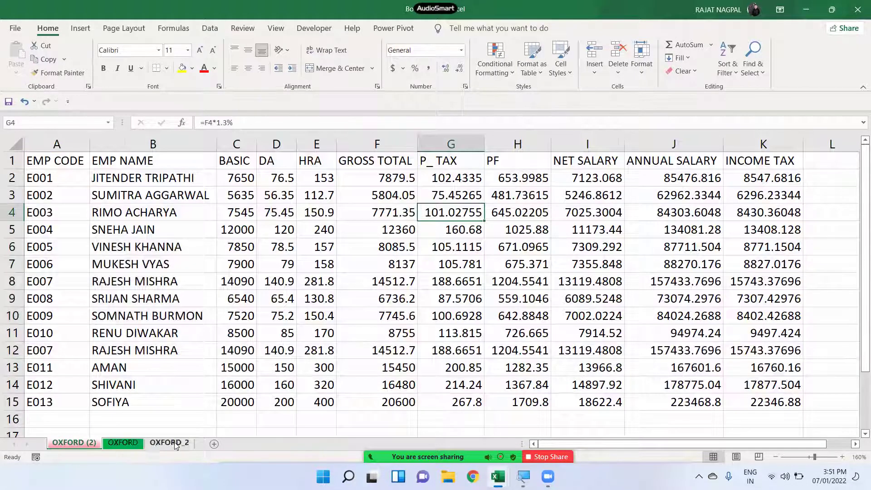
pyautogui.click(184, 443)
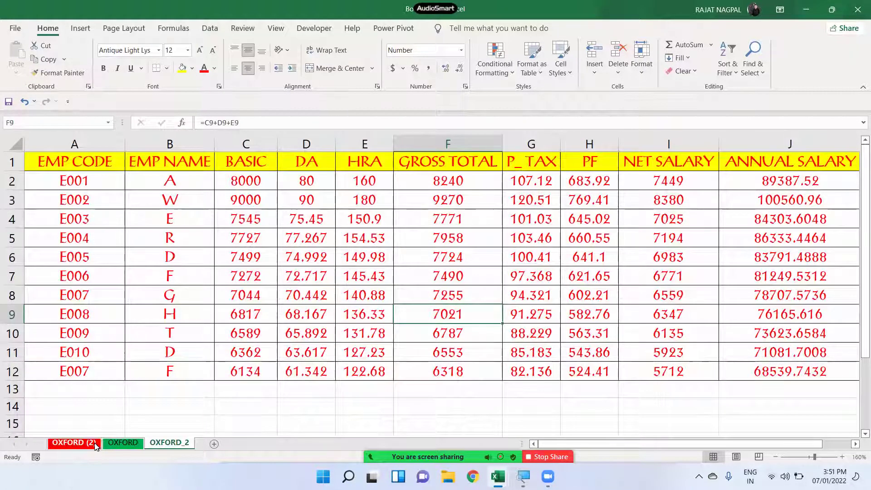
pyautogui.click(117, 447)
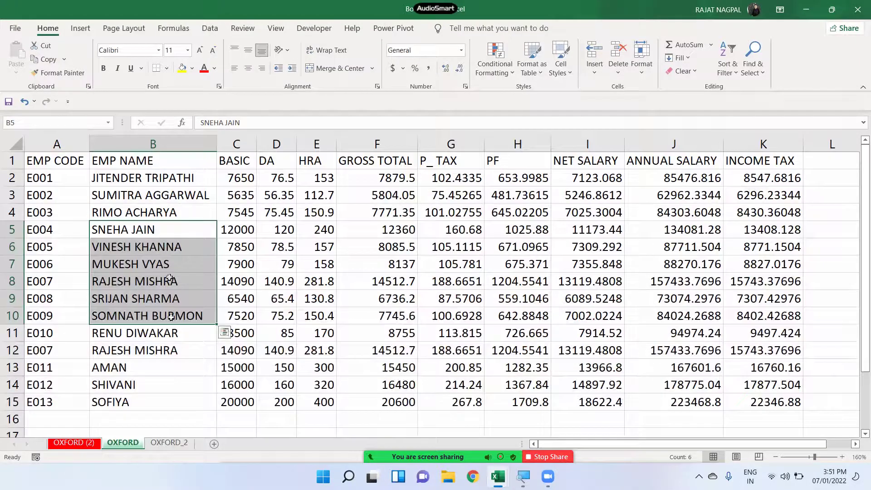
pyautogui.click(171, 444)
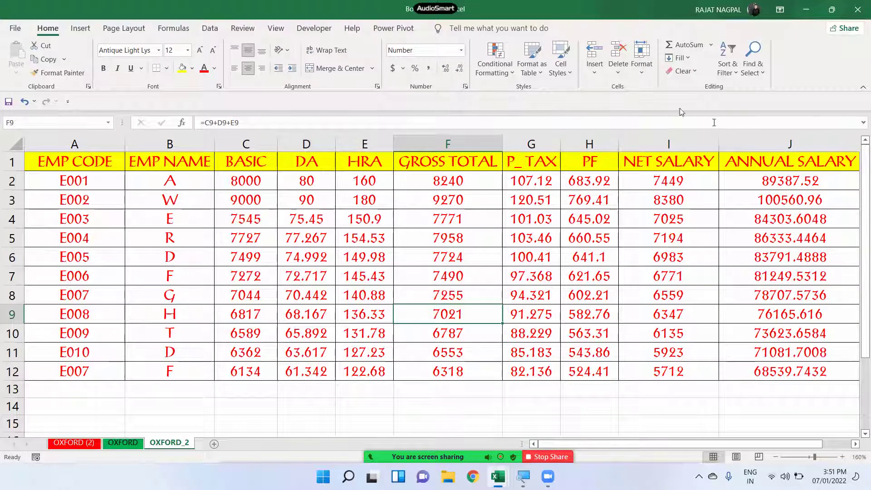
# - Protect the OXFORD_2 sheet with a confirmed password via Format > Protect Sheet
pyautogui.click(641, 59)
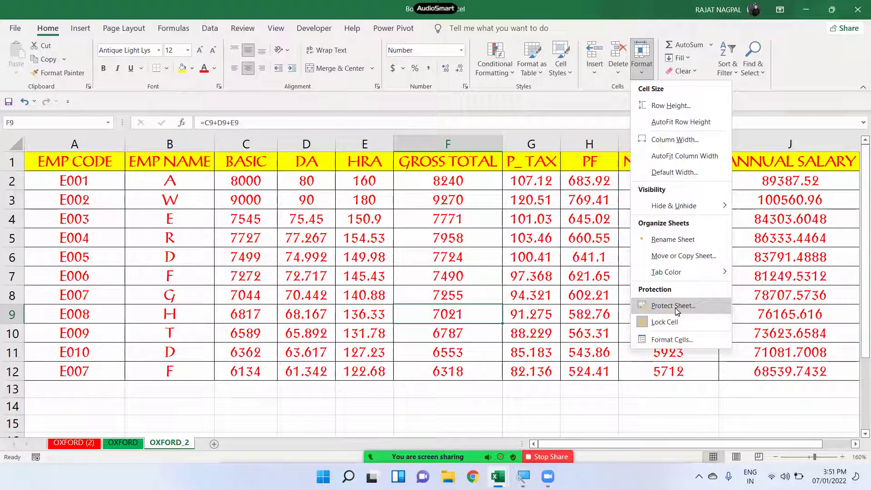
pyautogui.click(675, 307)
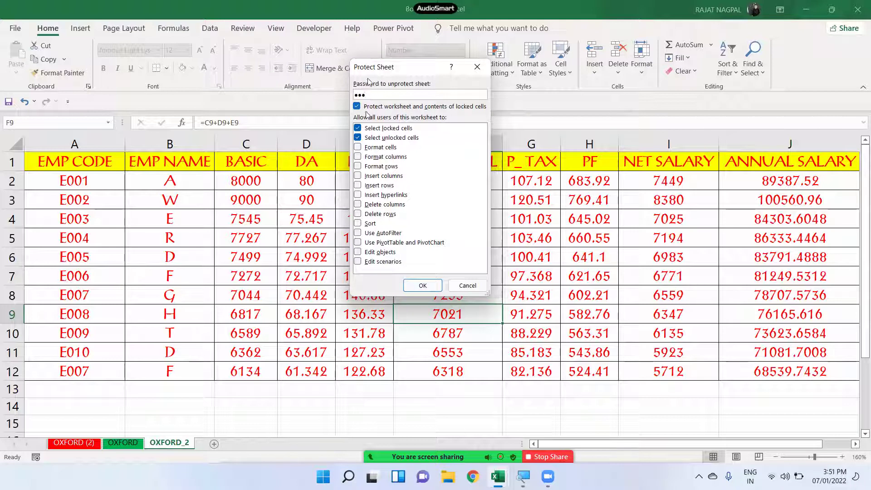
pyautogui.click(438, 287)
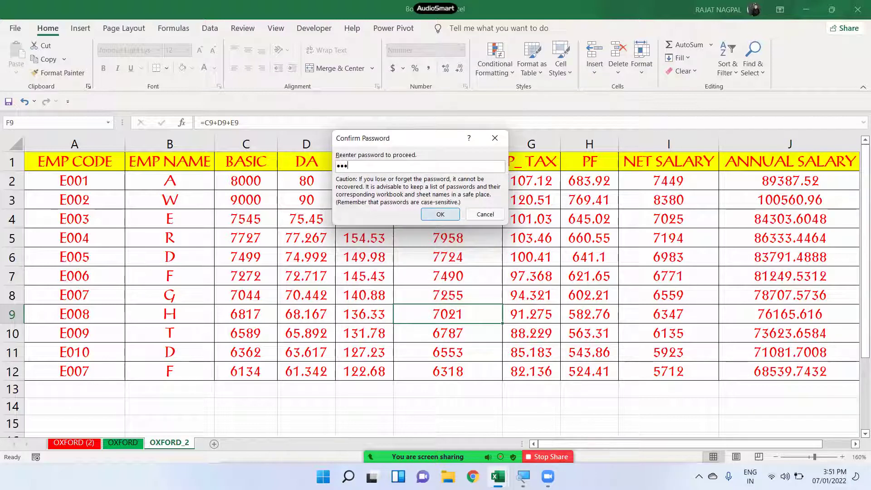
pyautogui.click(425, 212)
# - Try editing cell F6 twice and dismiss the protected-sheet warnings
pyautogui.doubleClick(420, 264)
pyautogui.press('Return')
pyautogui.doubleClick(421, 263)
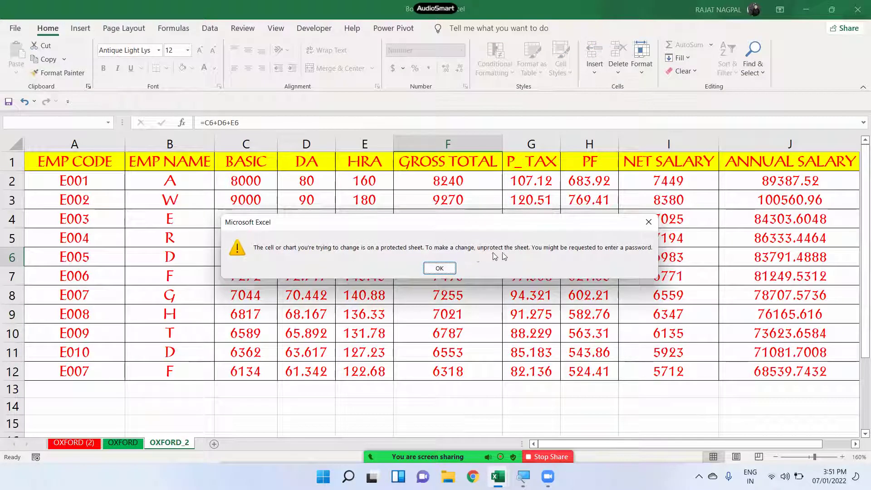
pyautogui.click(442, 268)
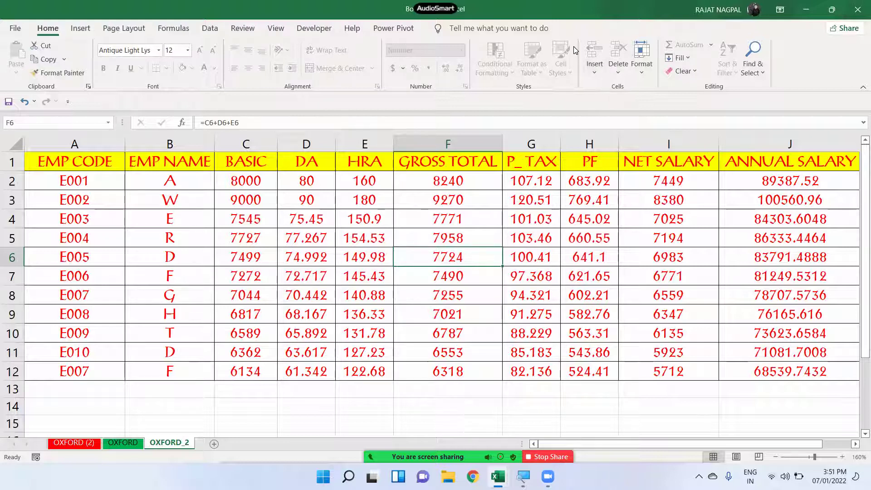
# - Unprotect OXFORD_2 via Format > Unprotect Sheet, entering the sheet password
pyautogui.click(642, 59)
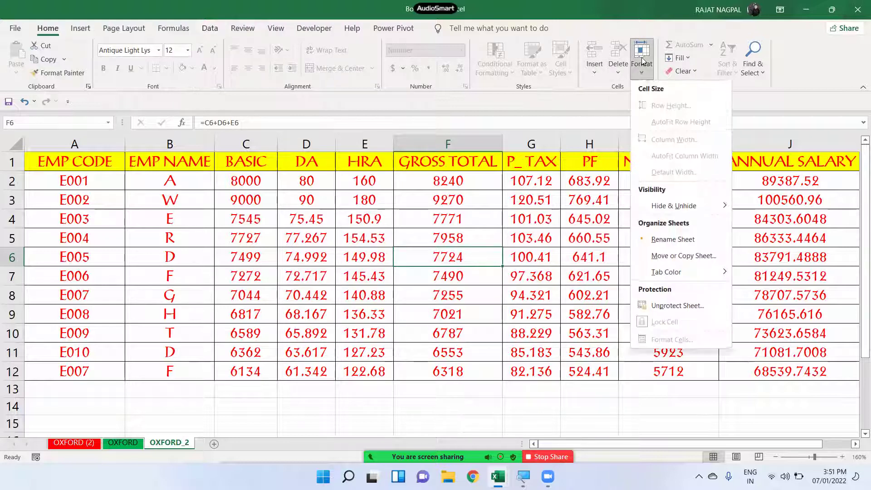
pyautogui.click(665, 305)
pyautogui.write('123')
pyautogui.press('Return')
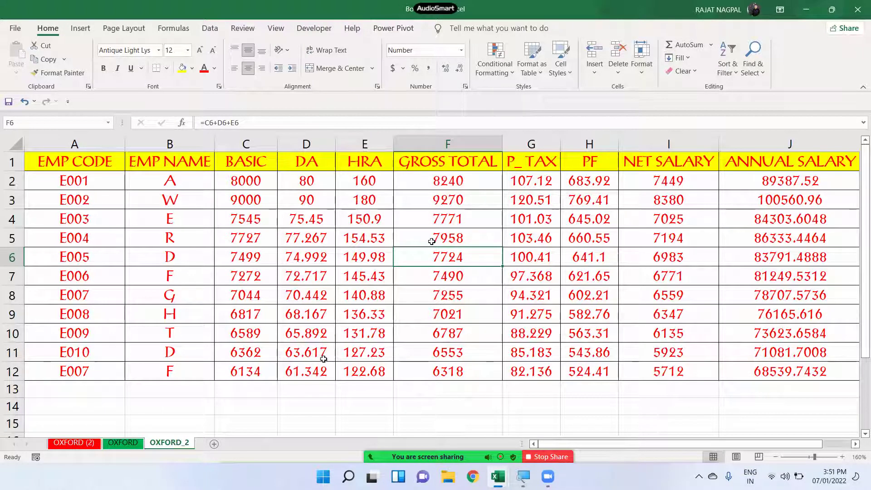
# - Type test entries 'SD F', 'SDF' and 'D' into D14:D16, then delete them
pyautogui.click(311, 401)
pyautogui.write('SD F')
pyautogui.press('Return')
pyautogui.write('SDF')
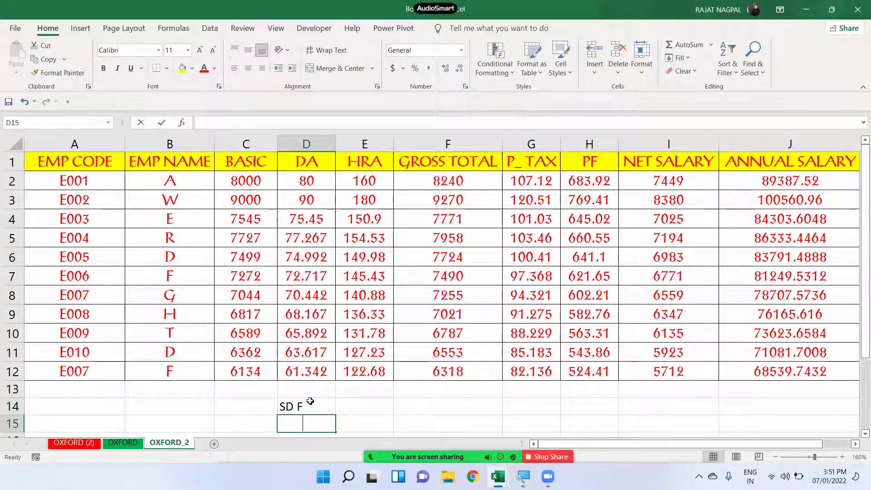
pyautogui.press('Return')
pyautogui.write('D')
pyautogui.press('Up')
pyautogui.moveTo(319, 380); pyautogui.dragTo(321, 417)
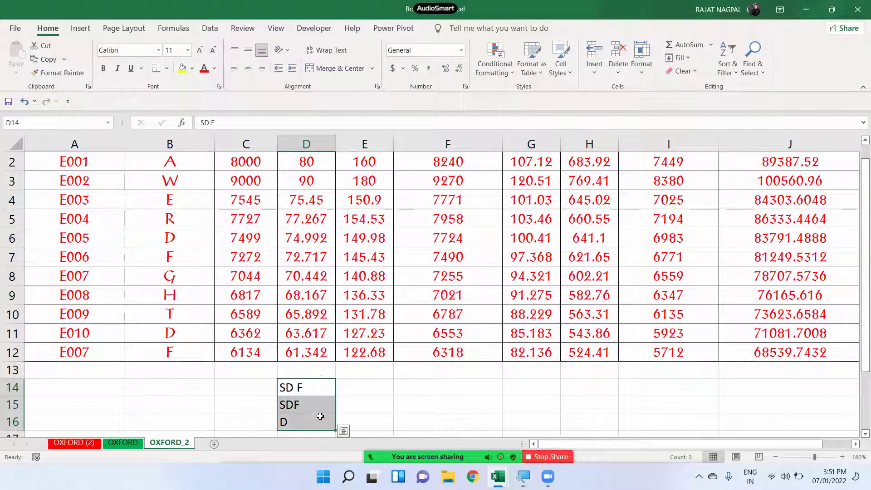
pyautogui.press('Delete')
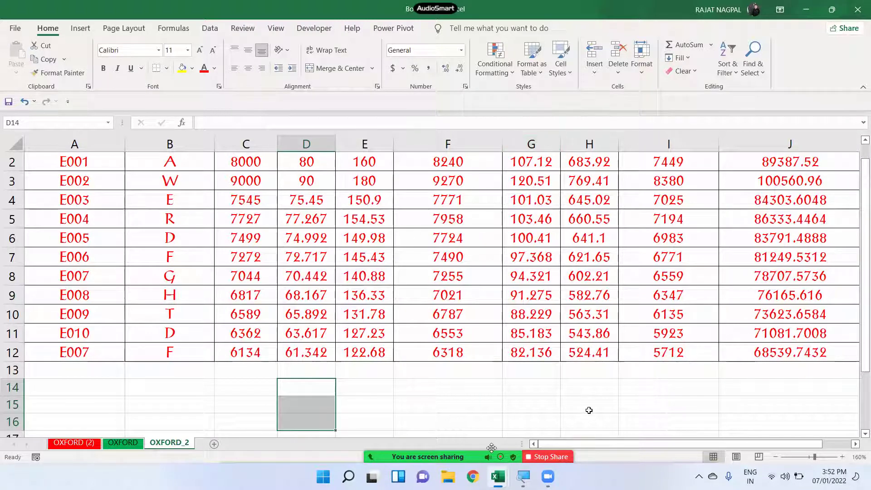
# - End the Zoom screen share with Stop Share
pyautogui.moveTo(442, 442)
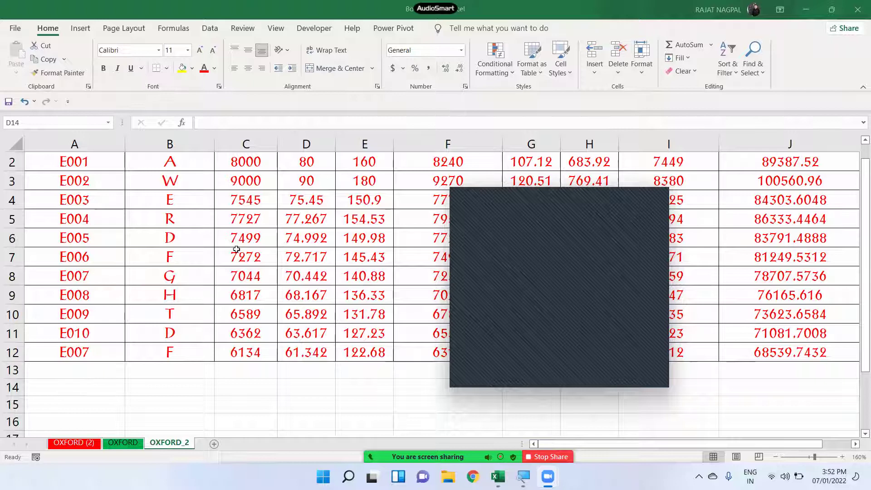
pyautogui.scroll(1, 231, 254)
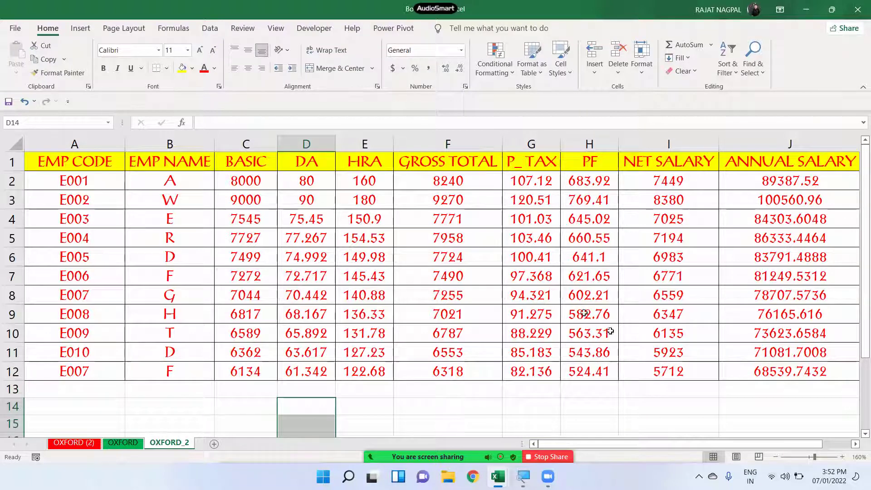
pyautogui.click(539, 456)
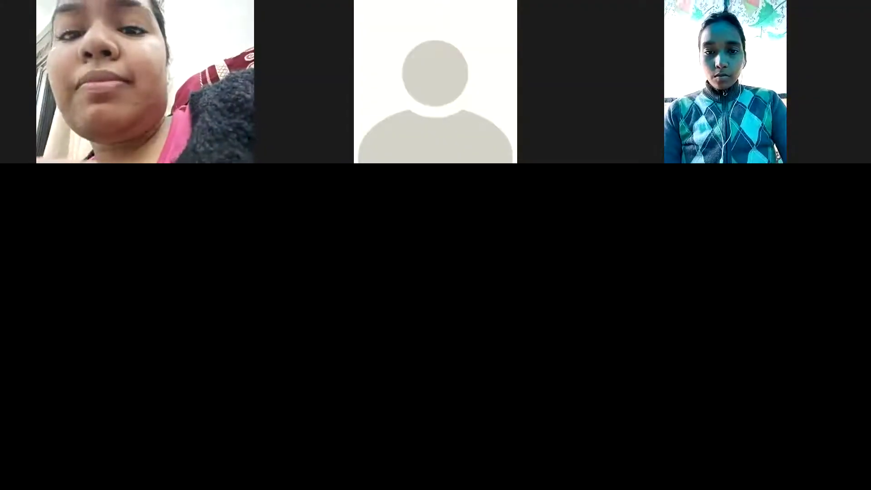